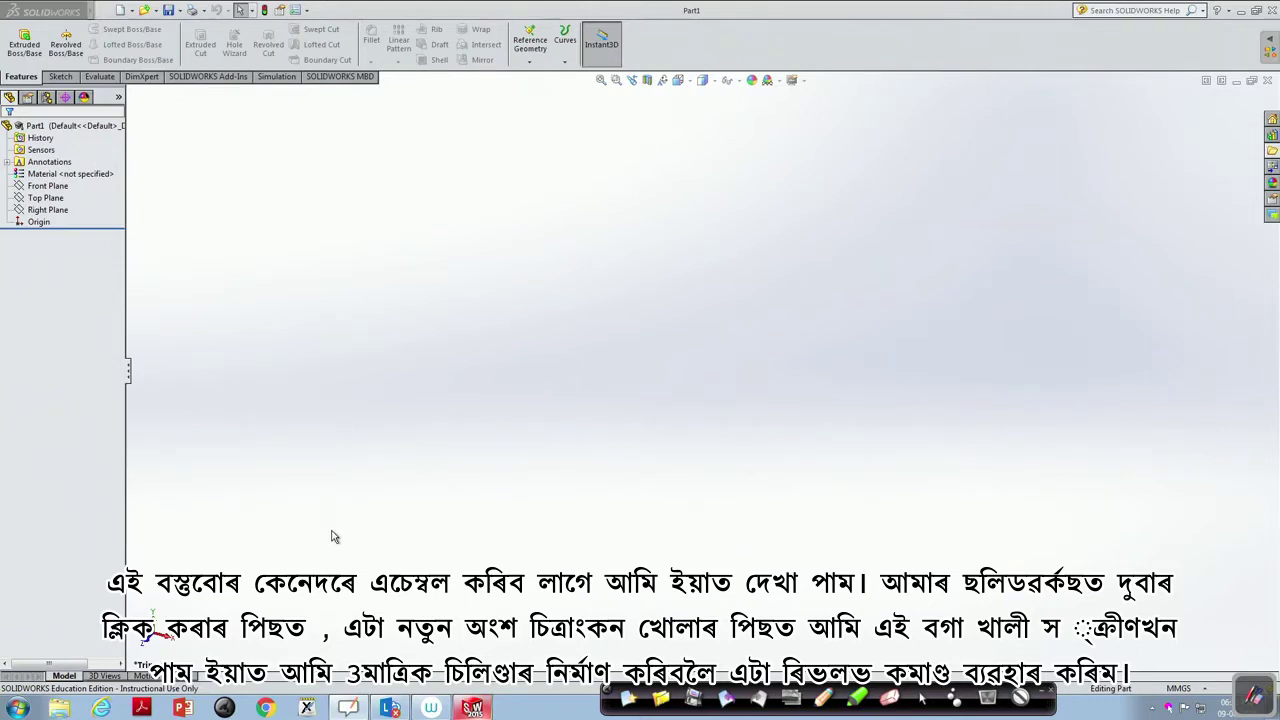
- Select the Front Plane and turn the view normal to it
left_click(48, 186)
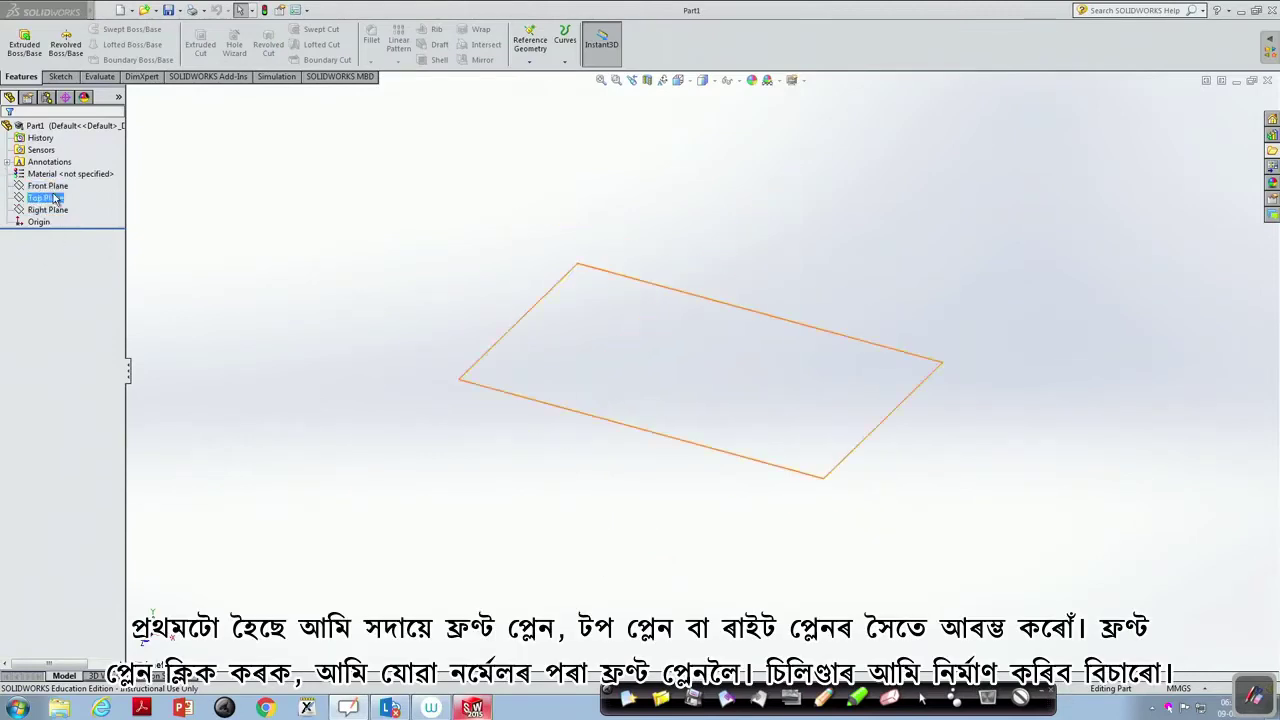
right_click(55, 187)
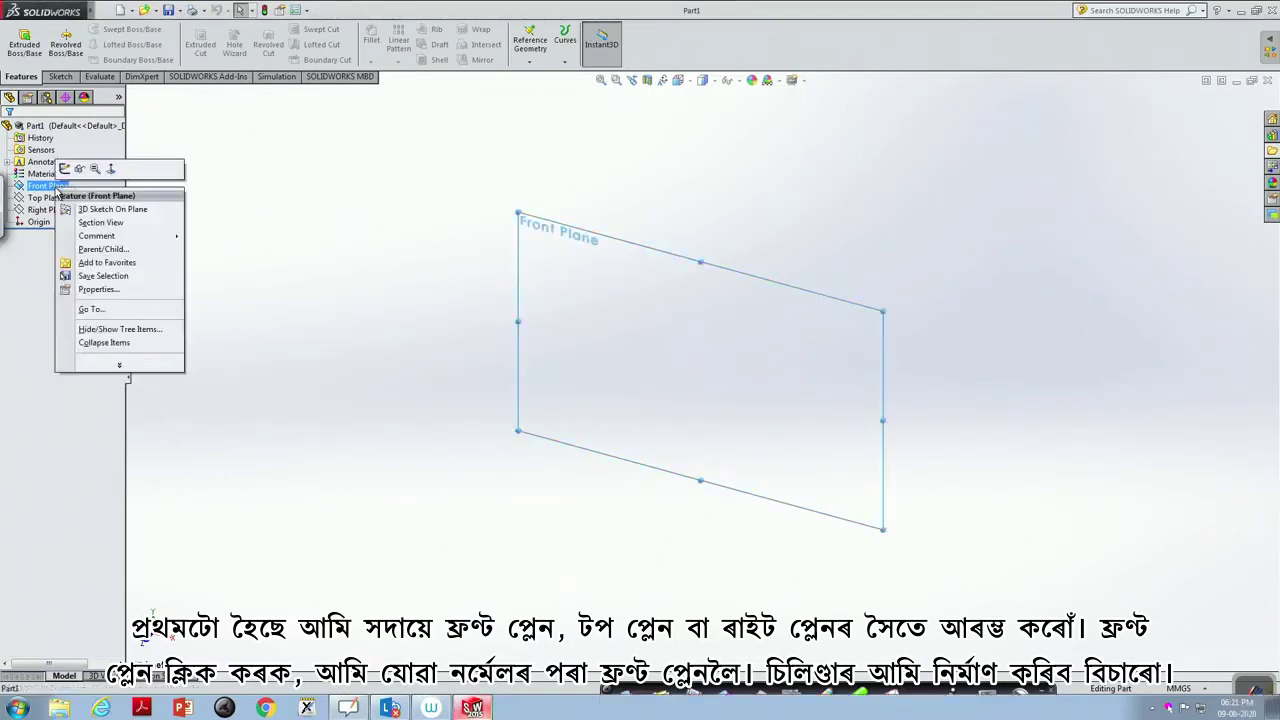
left_click(111, 170)
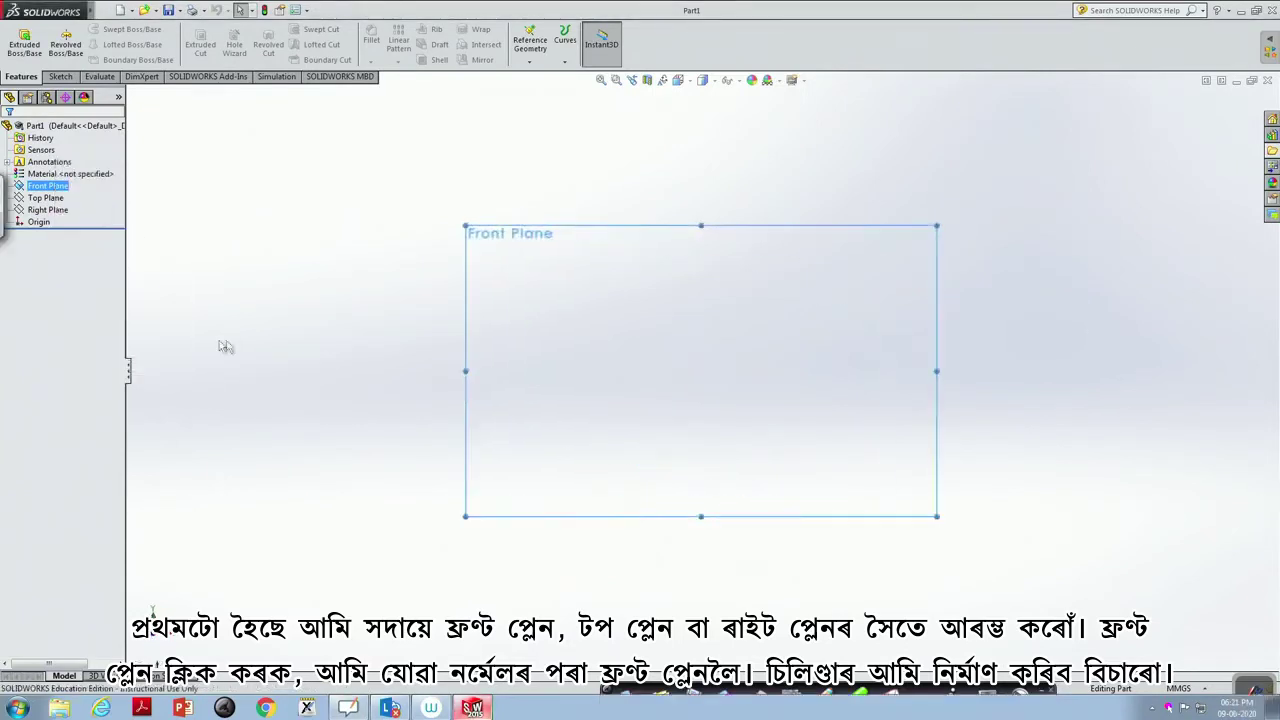
- Sketch a circle centred on the origin with radius 25
left_click(59, 77)
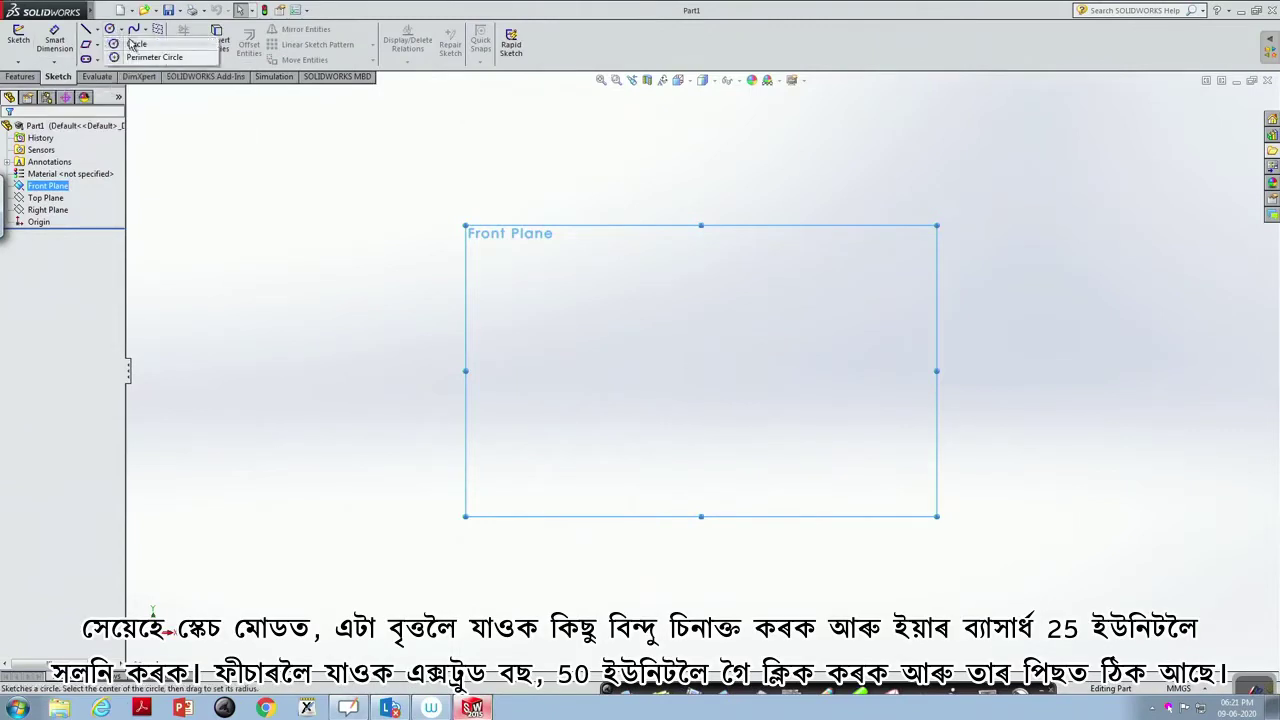
left_click(110, 29)
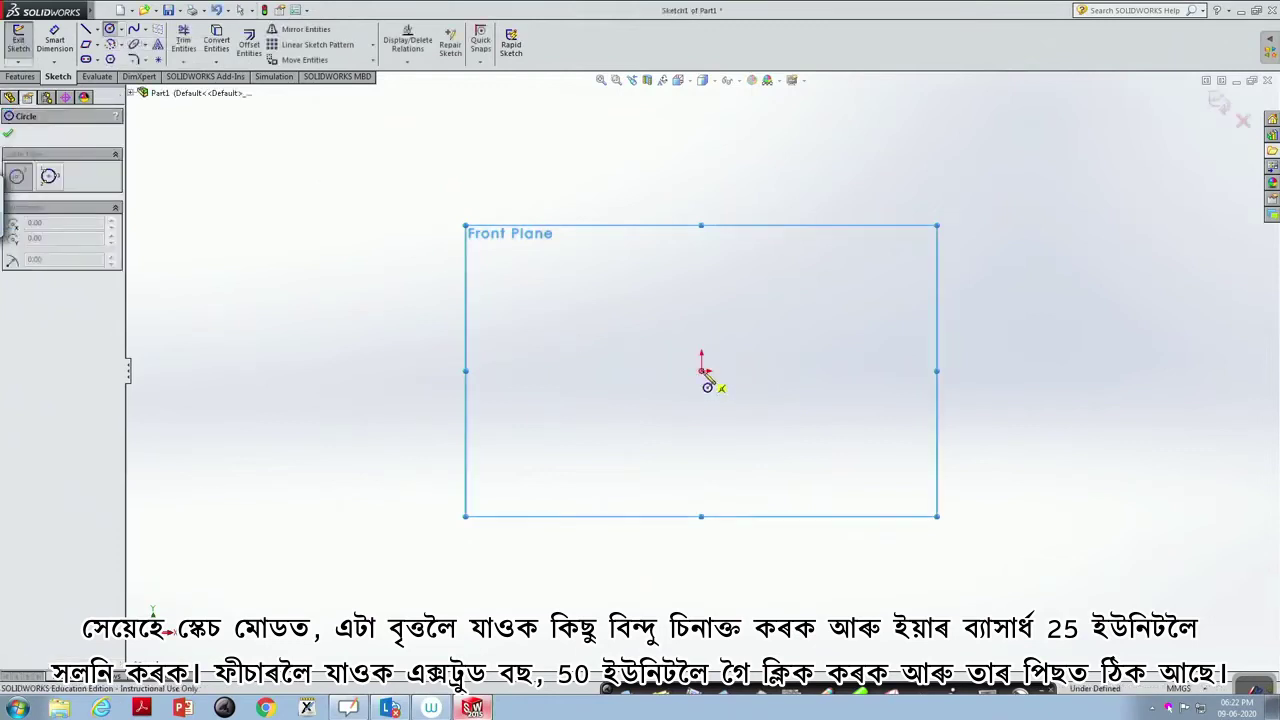
left_click(701, 371)
left_click(739, 327)
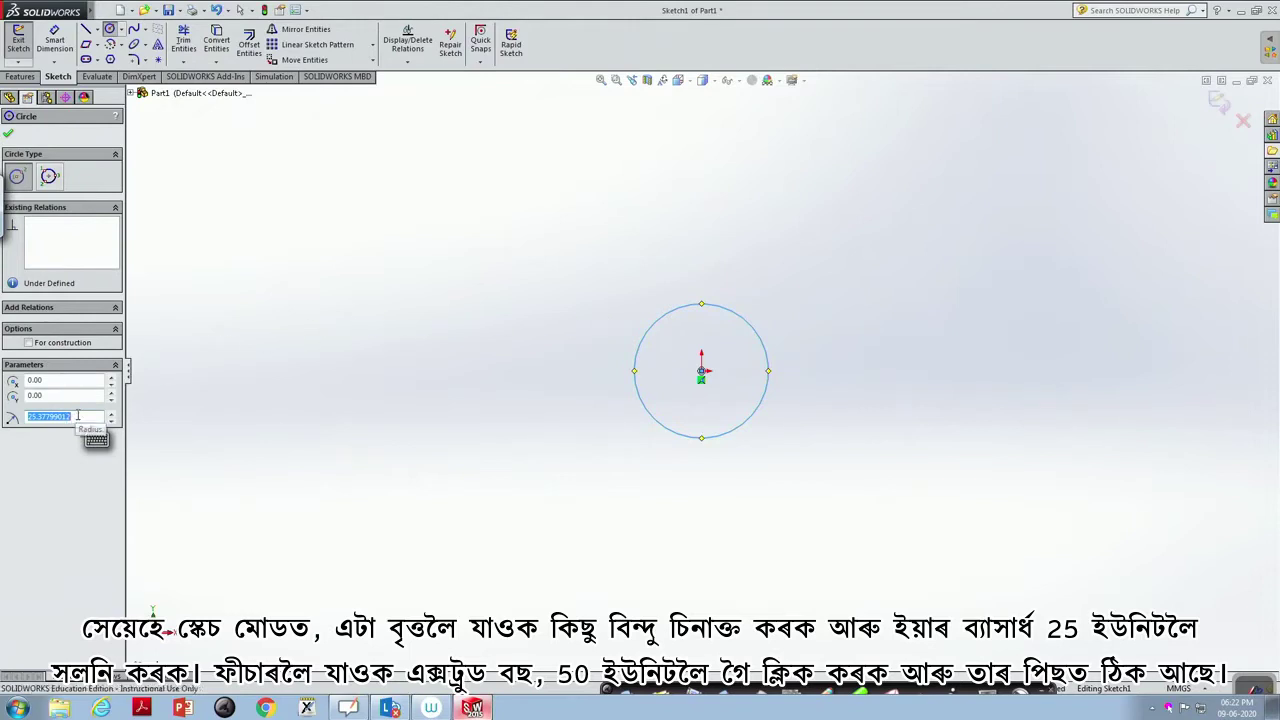
type("25")
key("Return")
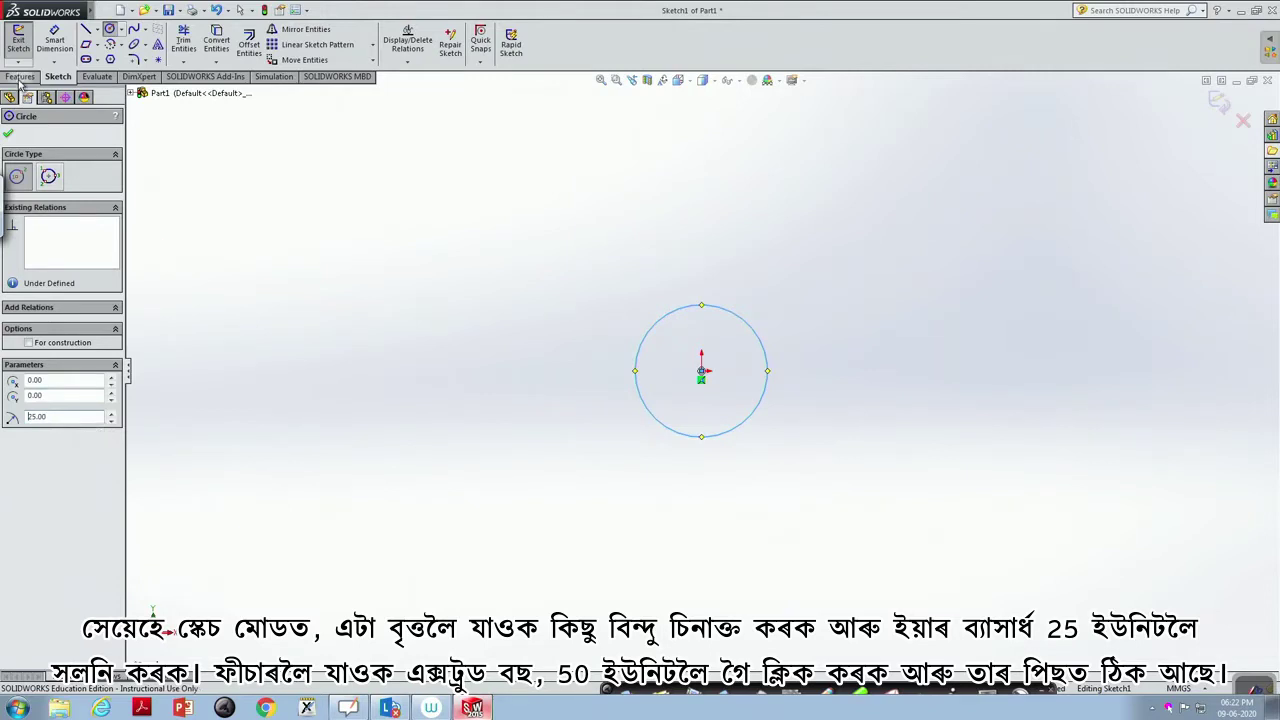
left_click(19, 79)
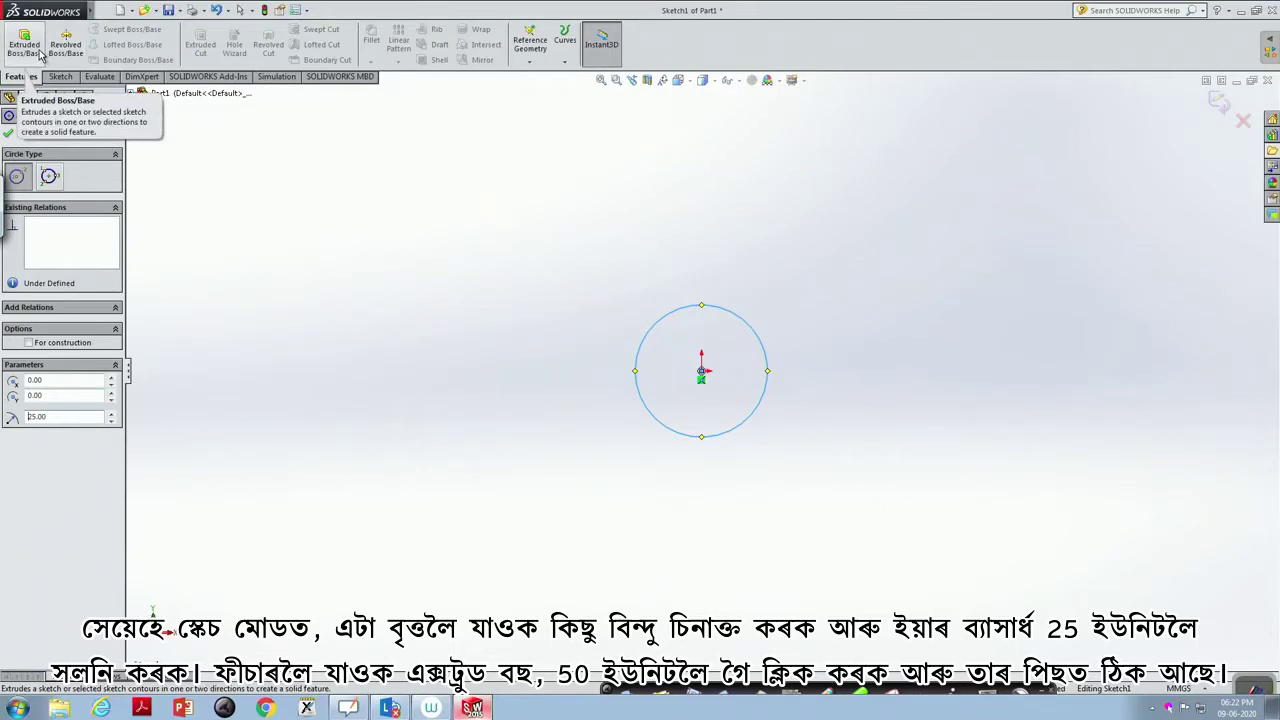
- Extrude the circle to a blind depth of 50 mm and accept the Boss-Extrude
left_click(40, 55)
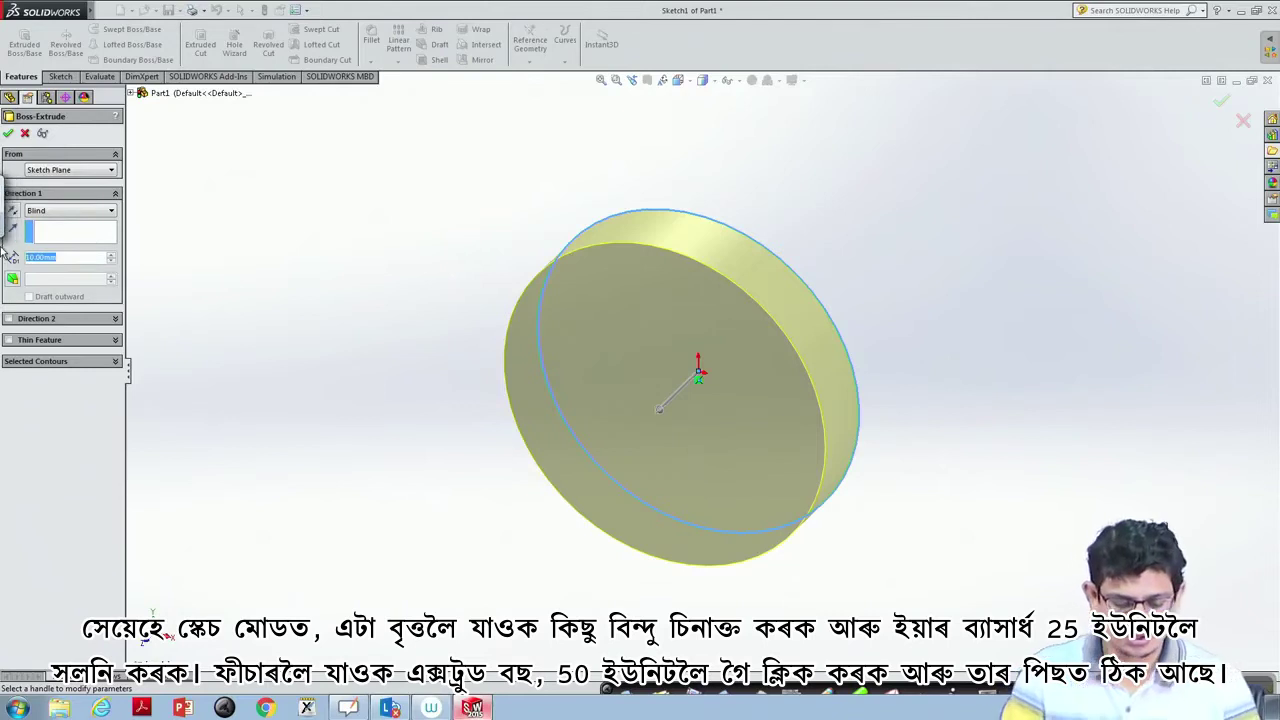
type("50")
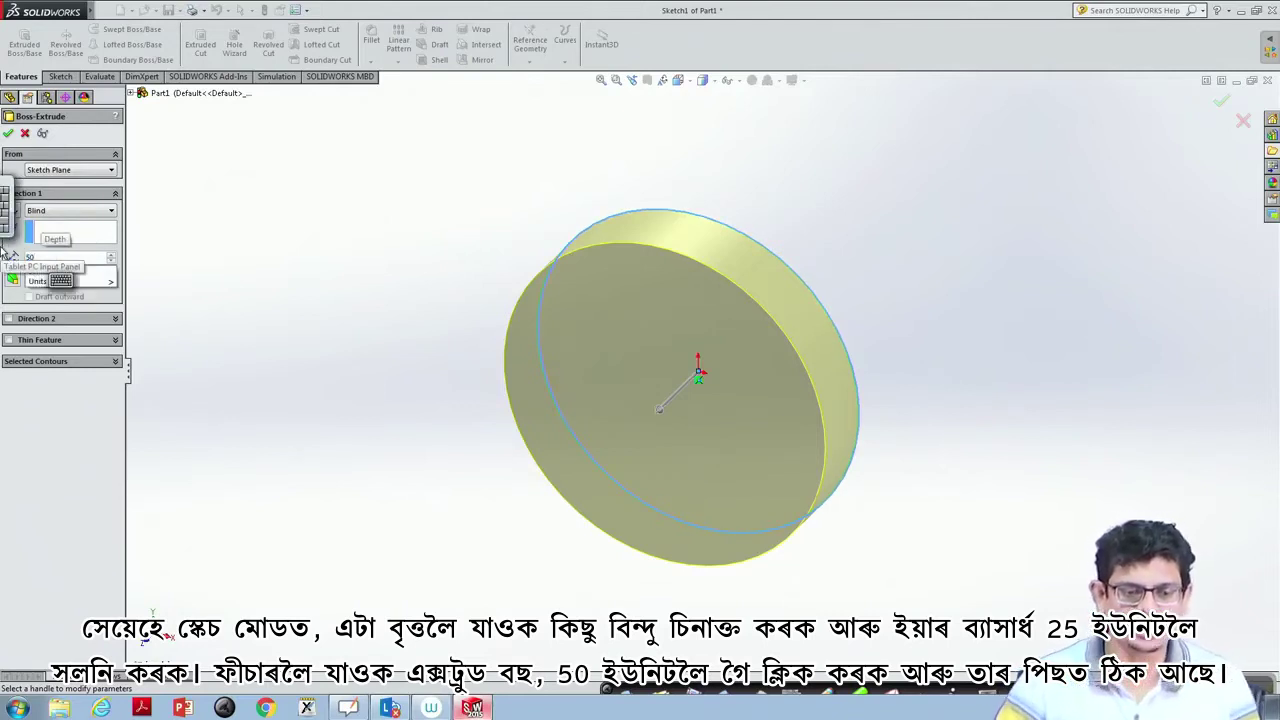
key("Return")
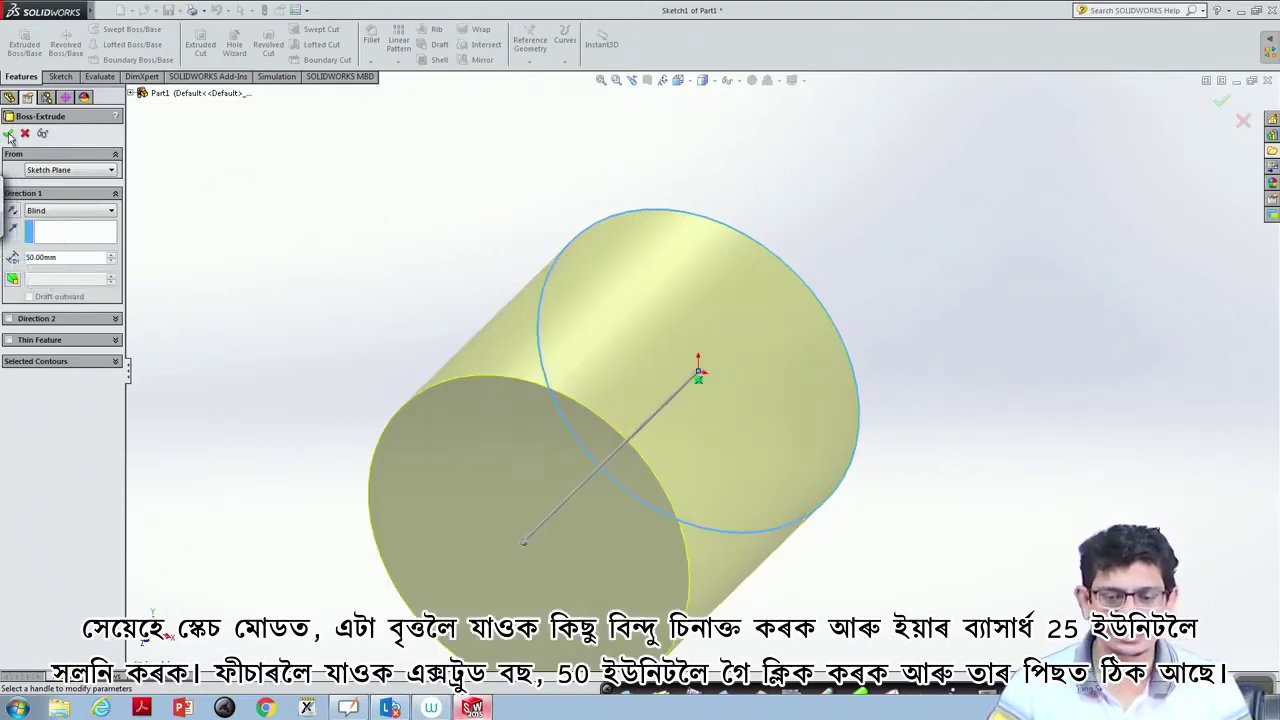
scroll(934, 462, "up", 3)
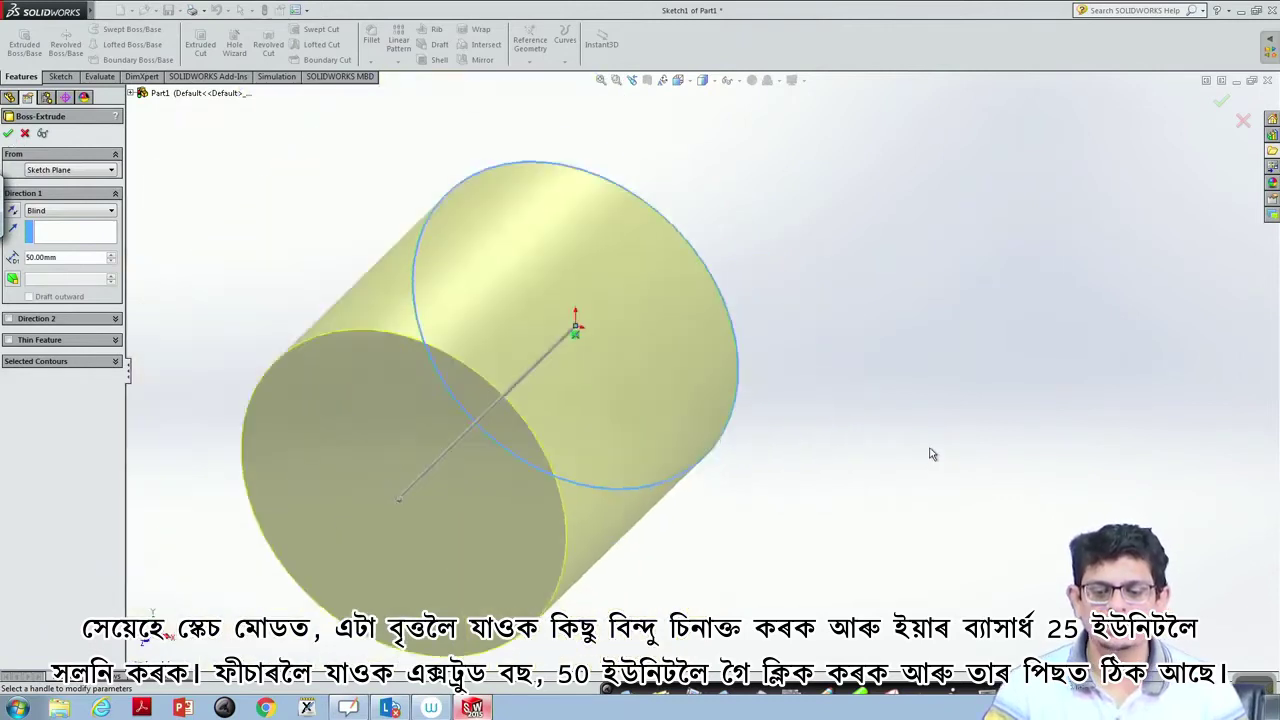
left_click(8, 134)
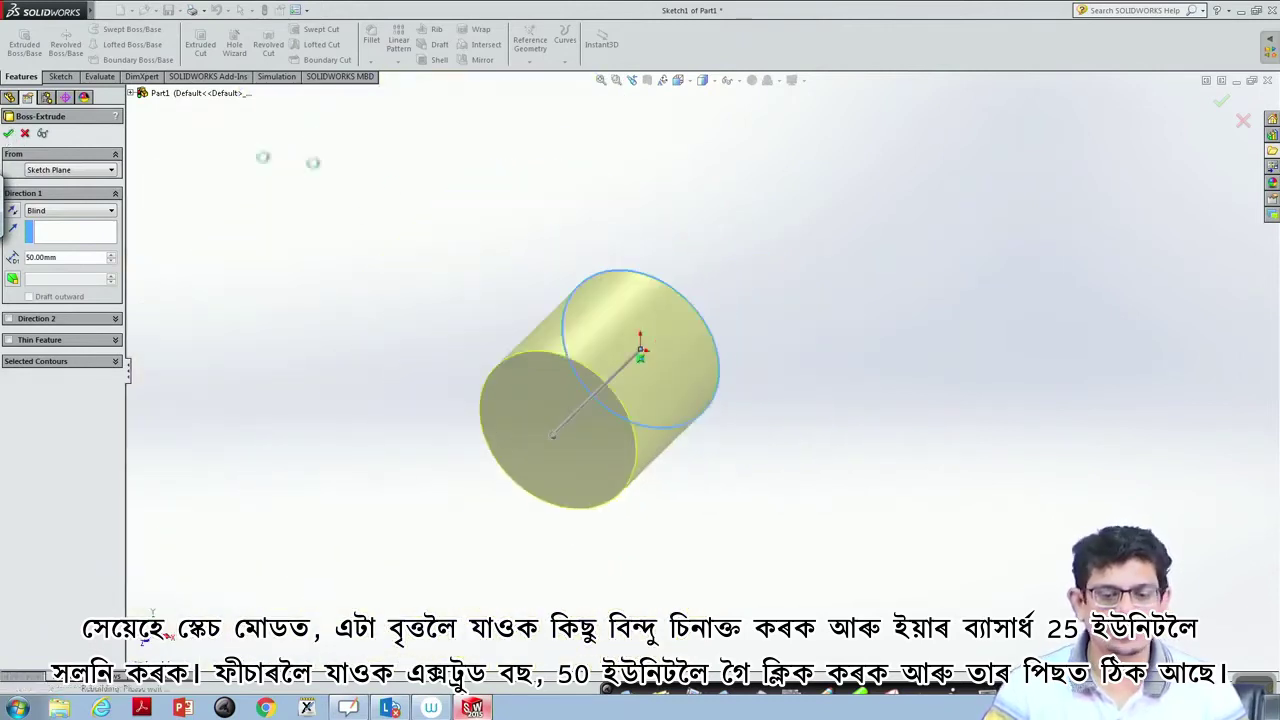
- Orbit the view to inspect the cylinder side-on, then clear the selection
mouse_move(795, 424)
middle_mouse_down()
mouse_move(678, 335)
mouse_move(849, 334)
middle_mouse_up()
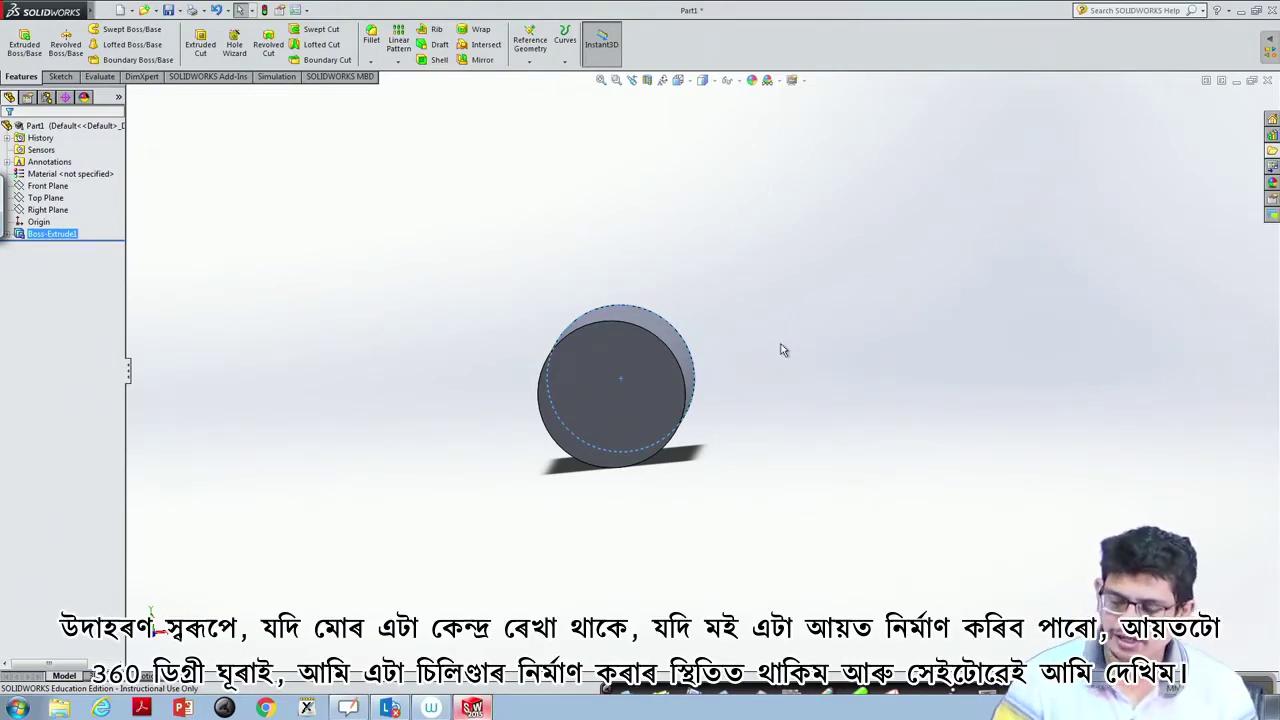
left_click(826, 700)
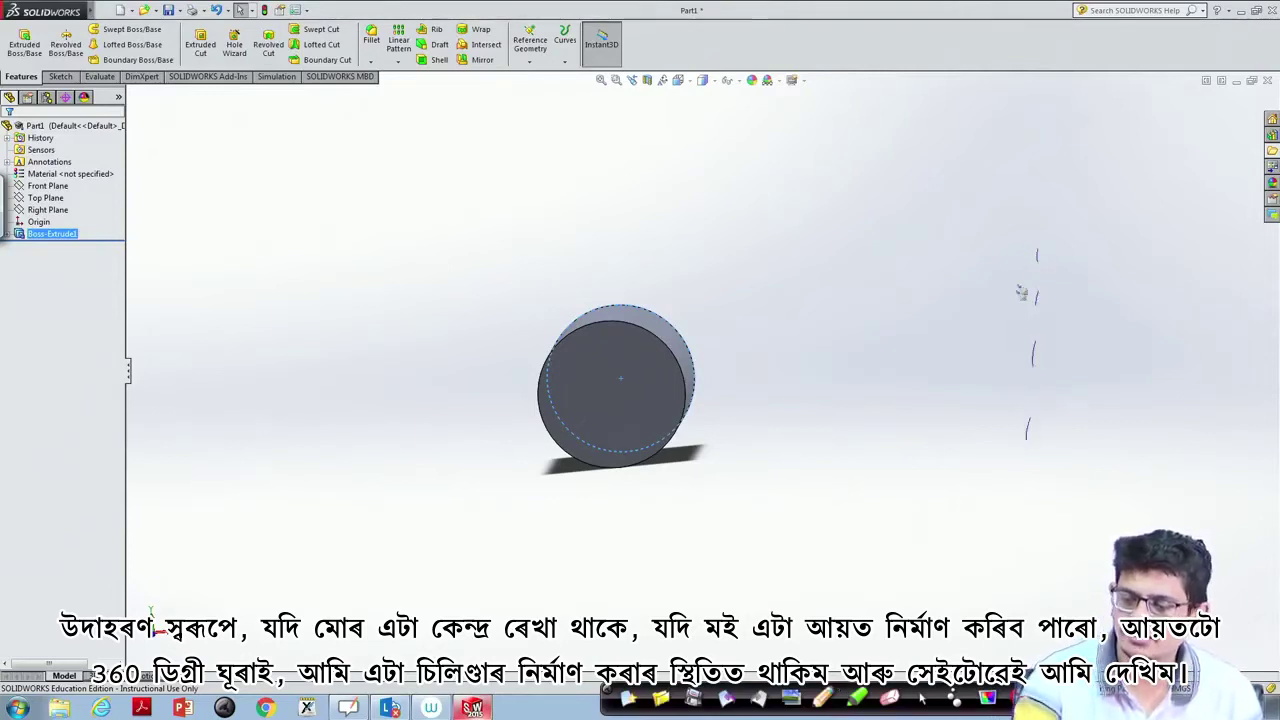
left_click(1037, 328)
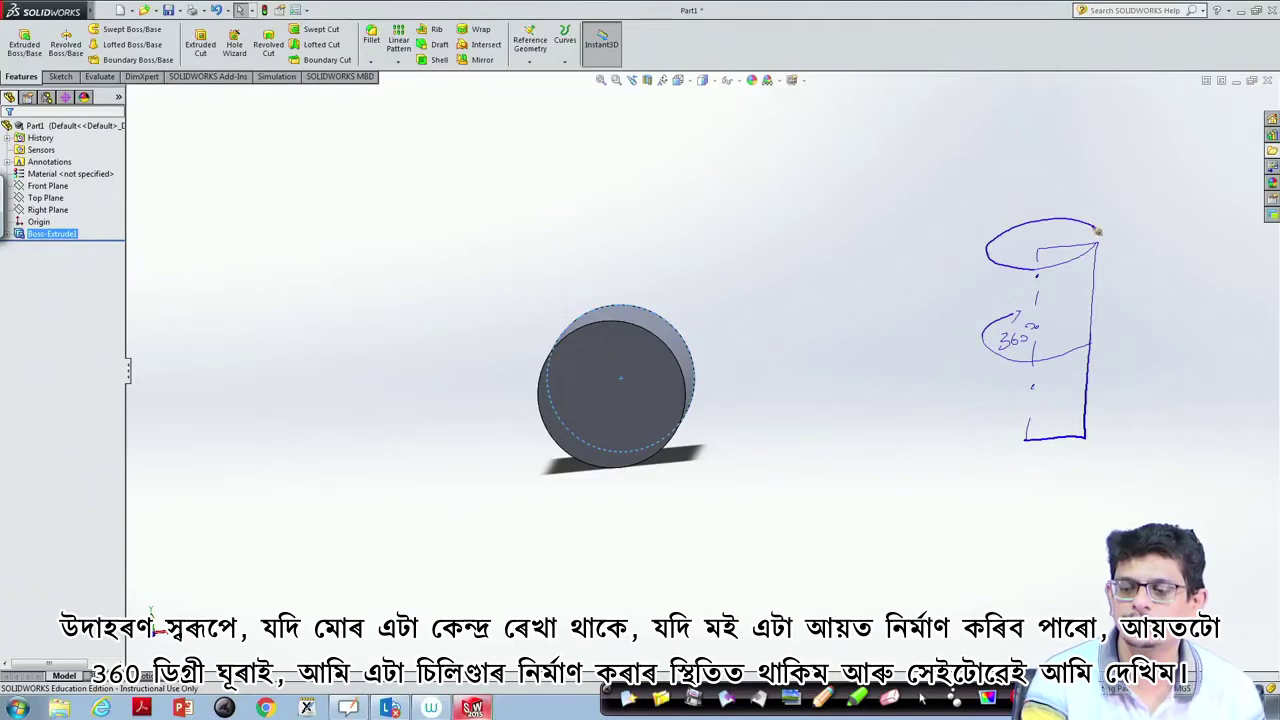
mouse_move(992, 332)
left_mouse_down()
mouse_move(1000, 433)
mouse_move(1088, 432)
left_mouse_up()
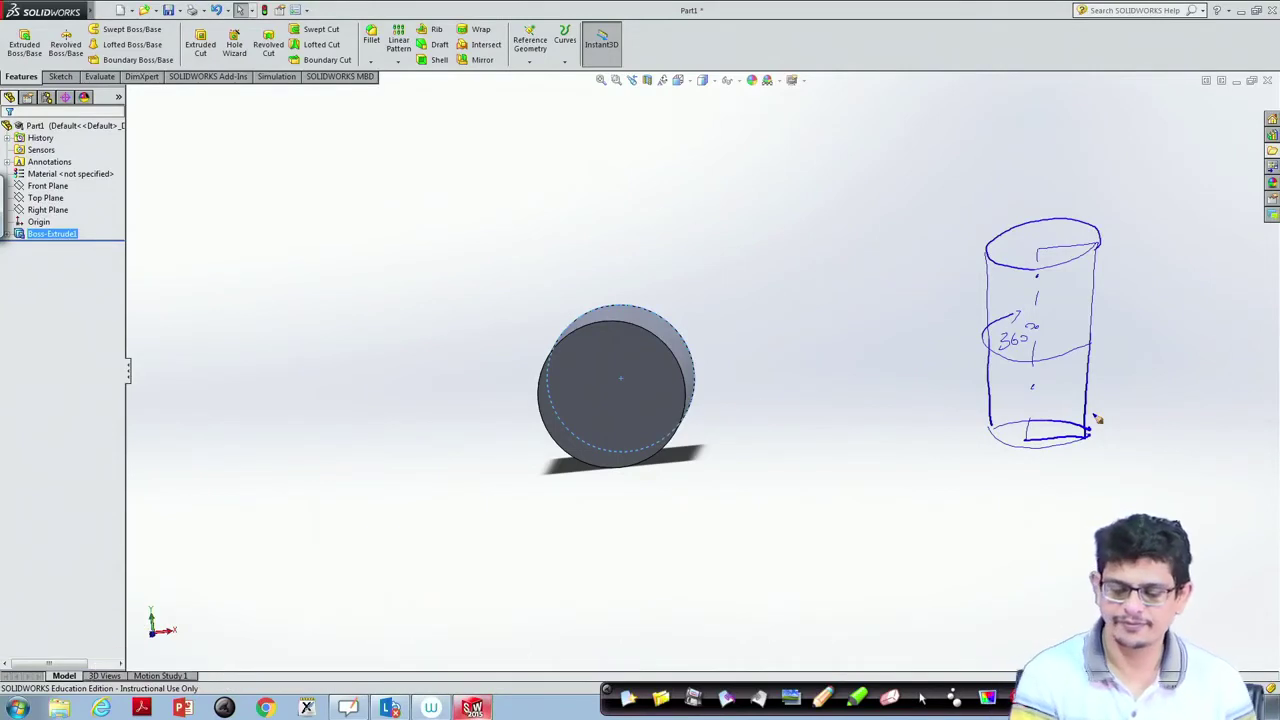
left_click(661, 697)
left_click(1054, 504)
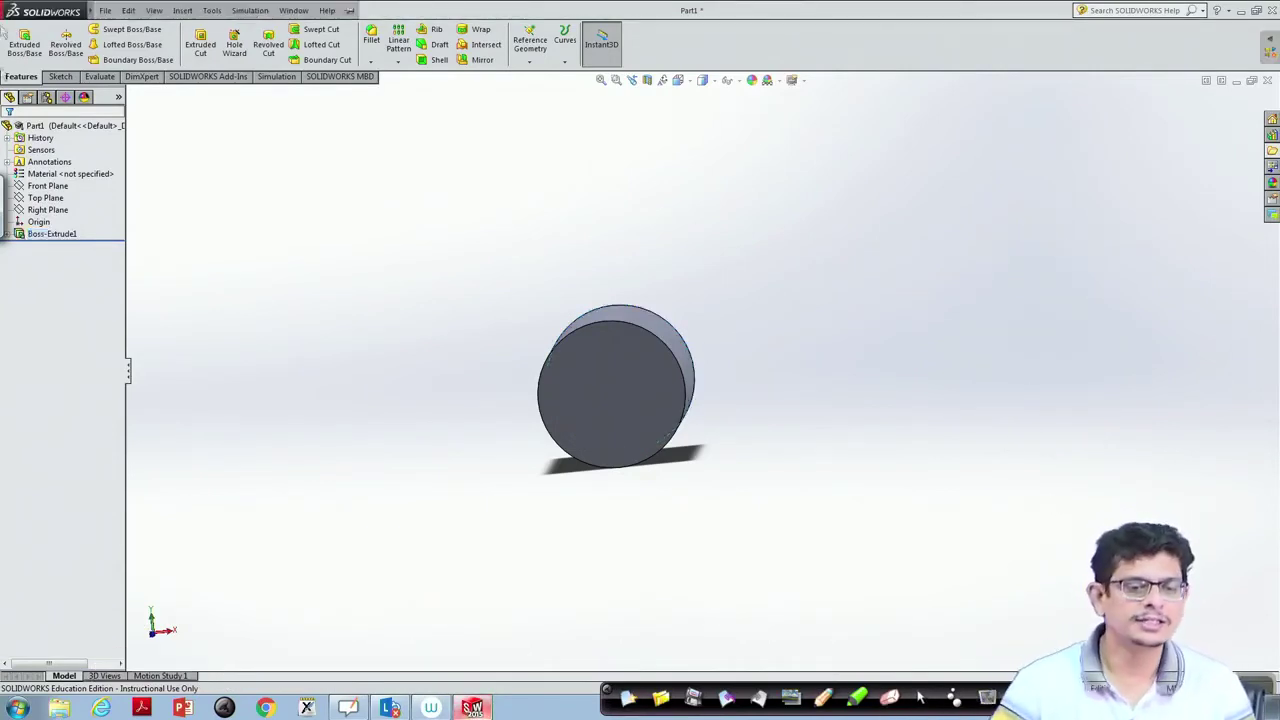
- Create a new blank part, Part2, and view its Front Plane straight on
left_click(122, 10)
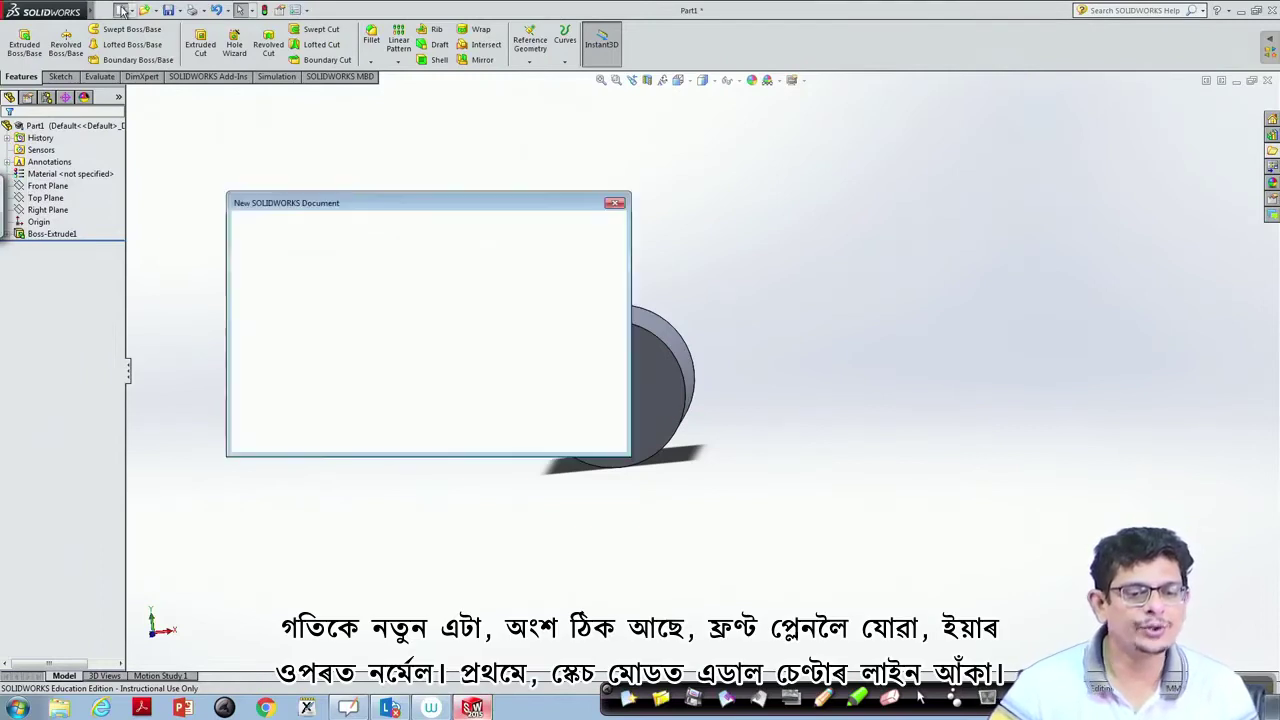
left_click(455, 443)
left_click(42, 186)
right_click(44, 190)
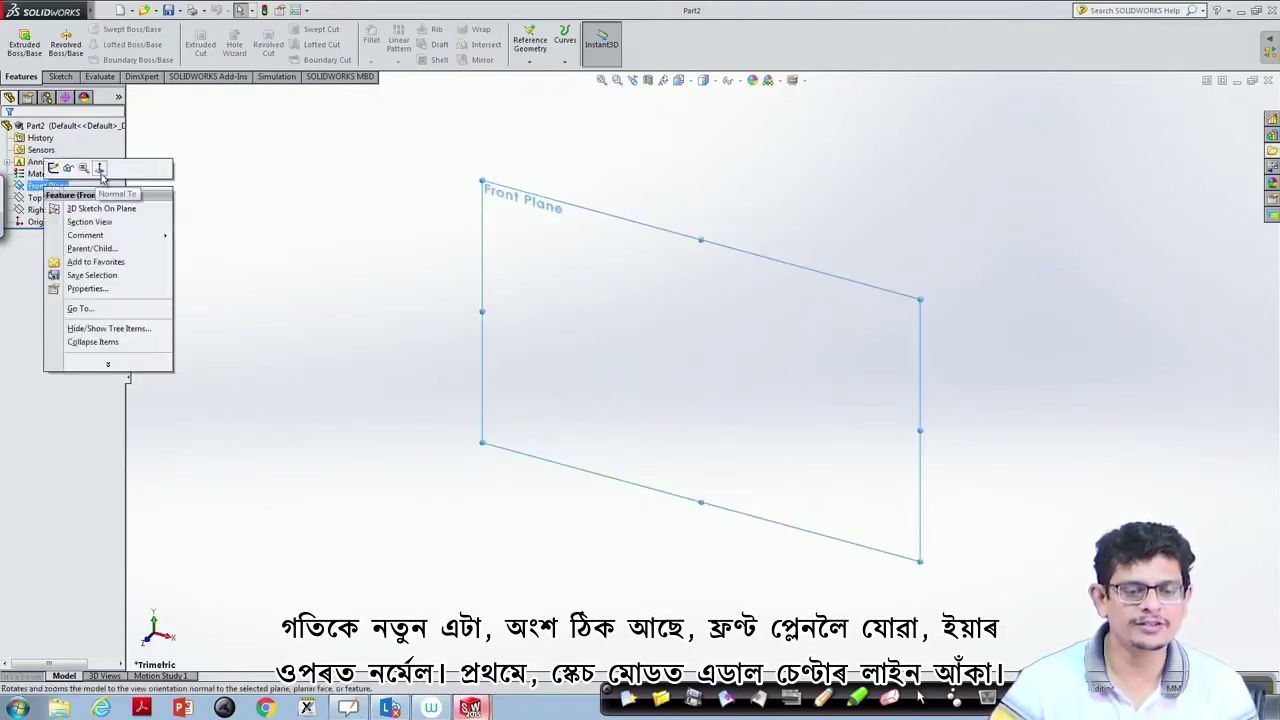
left_click(99, 167)
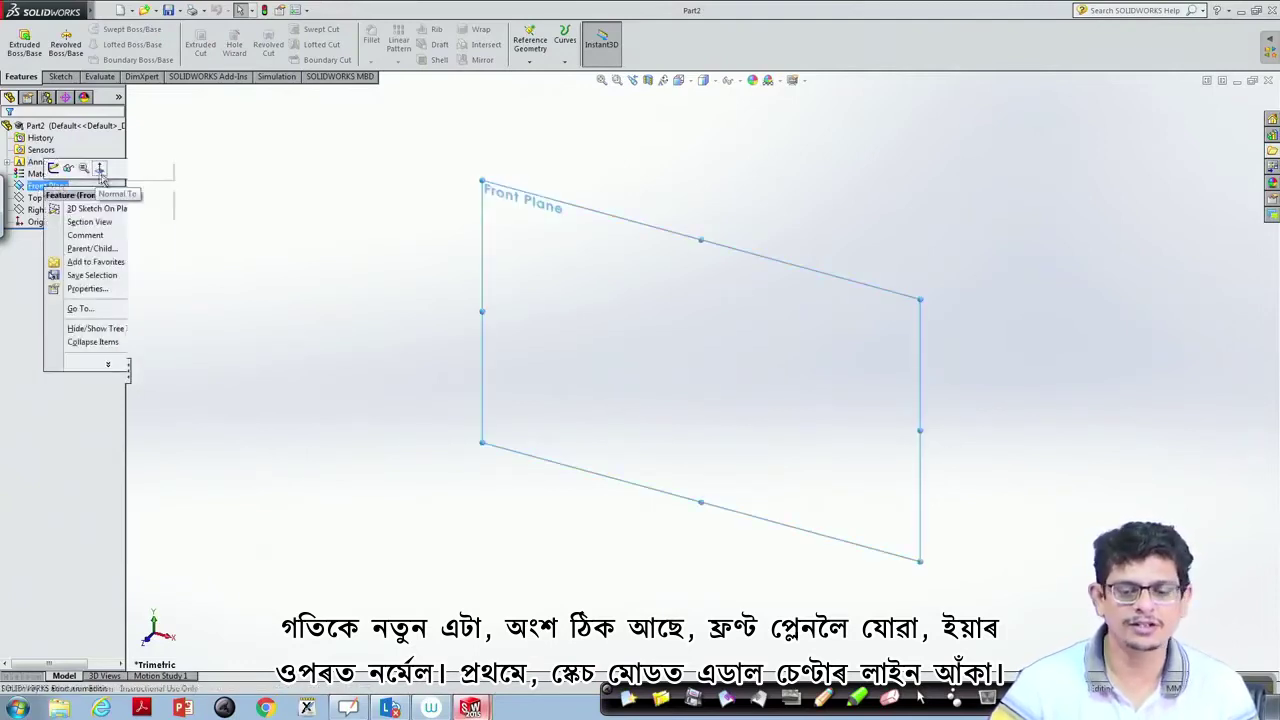
- Sketch a vertical centerline passing through the origin
left_click(60, 76)
left_click(97, 31)
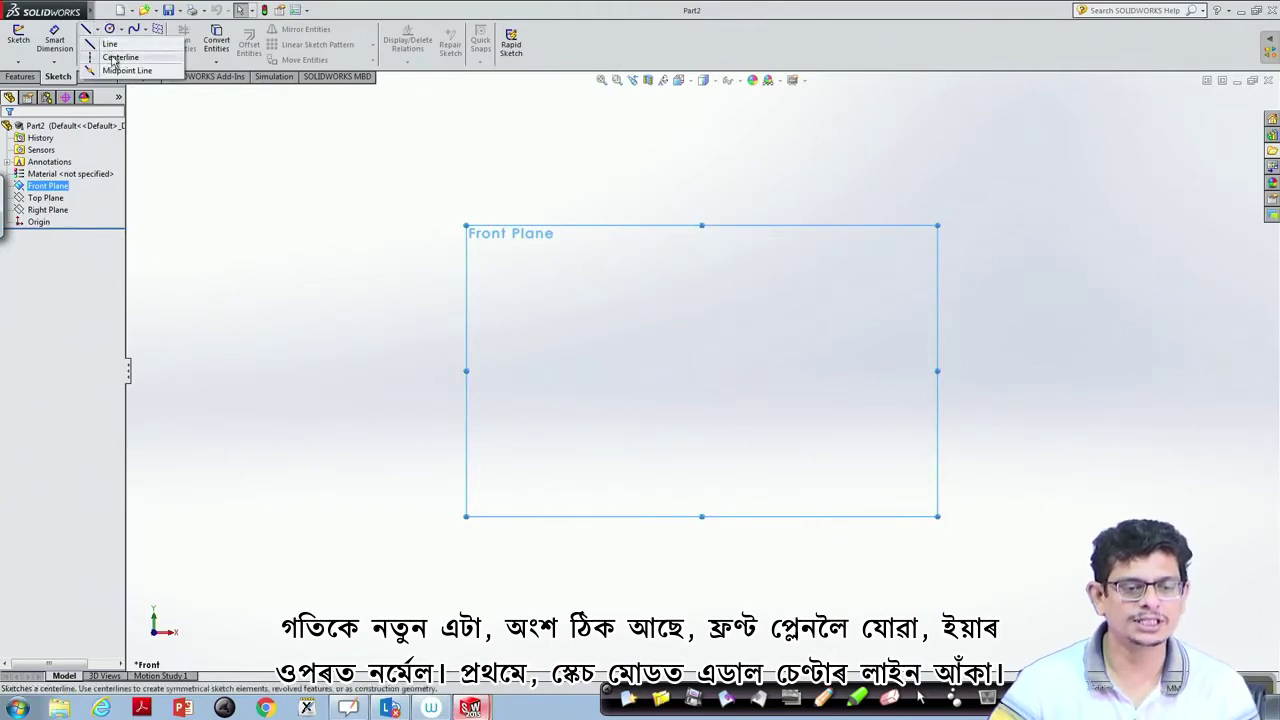
left_click(112, 57)
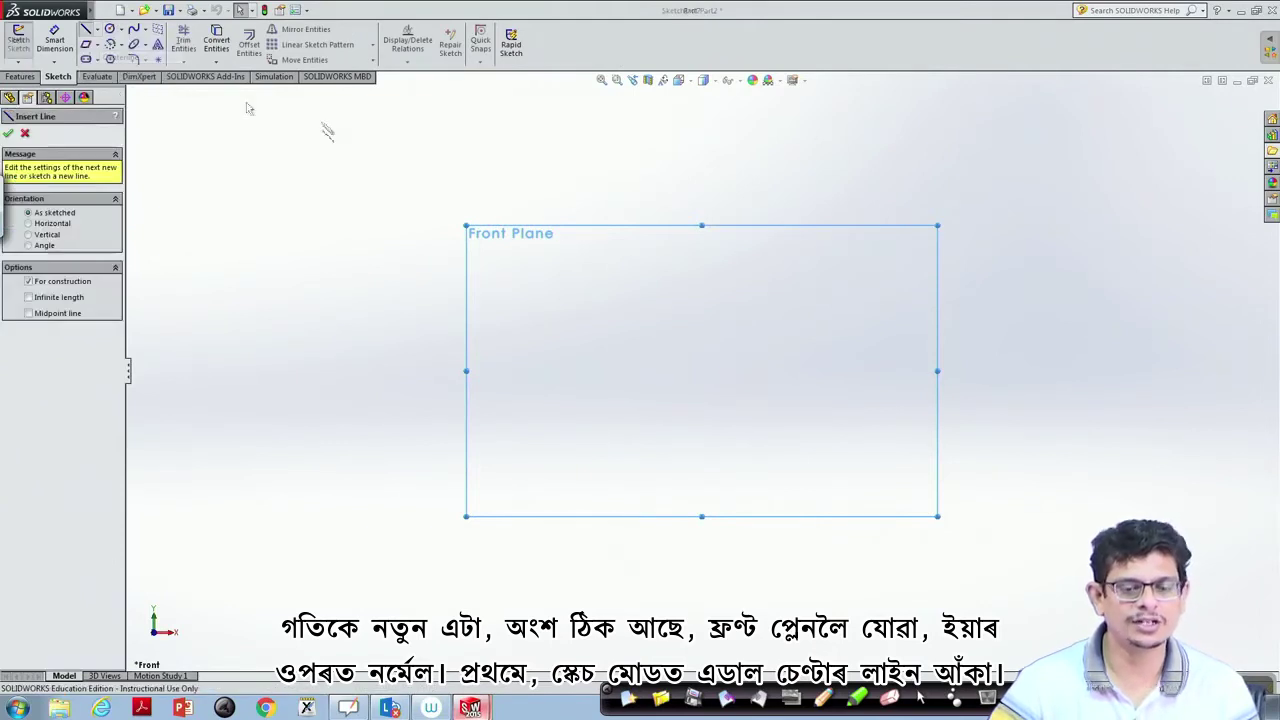
left_click(703, 258)
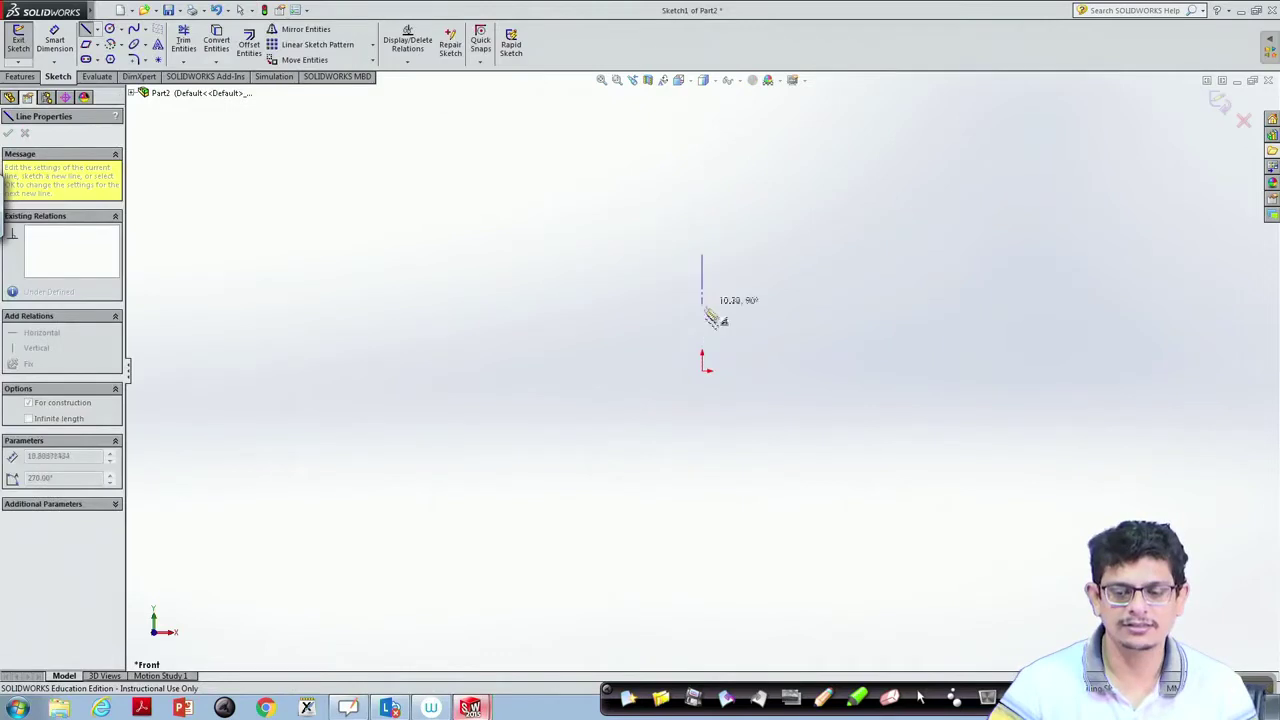
left_click(703, 499)
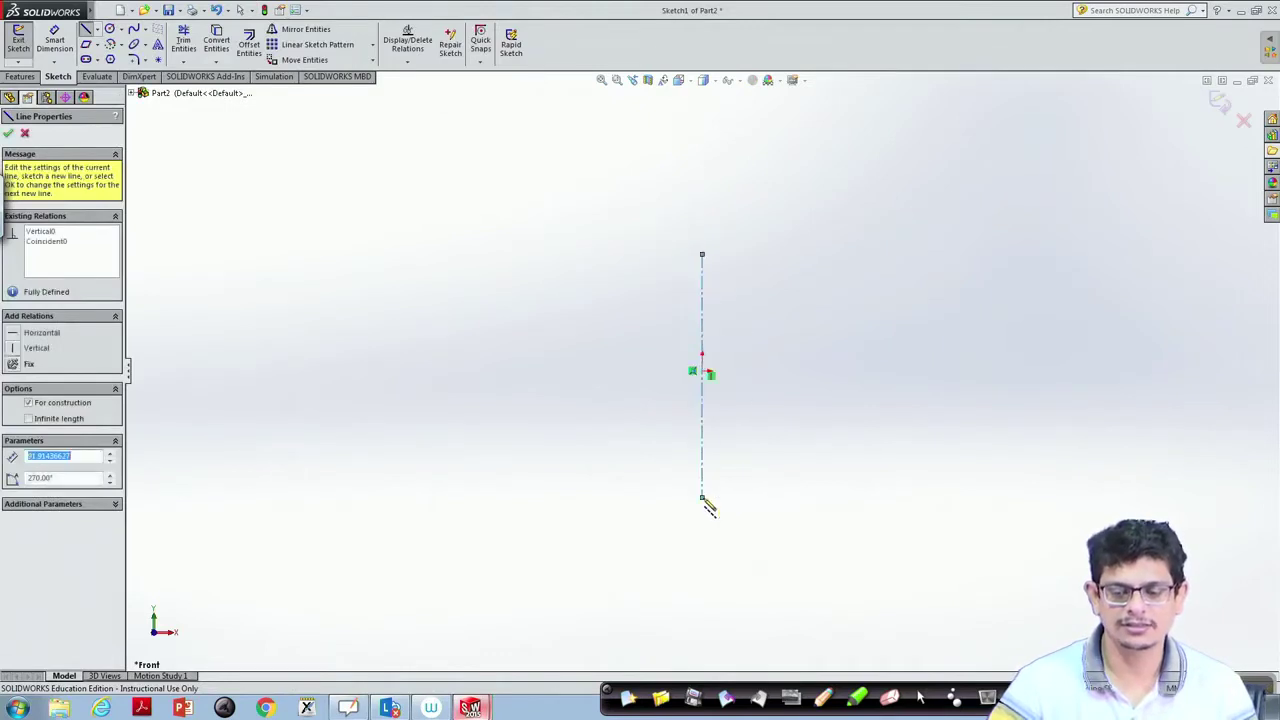
key("Escape")
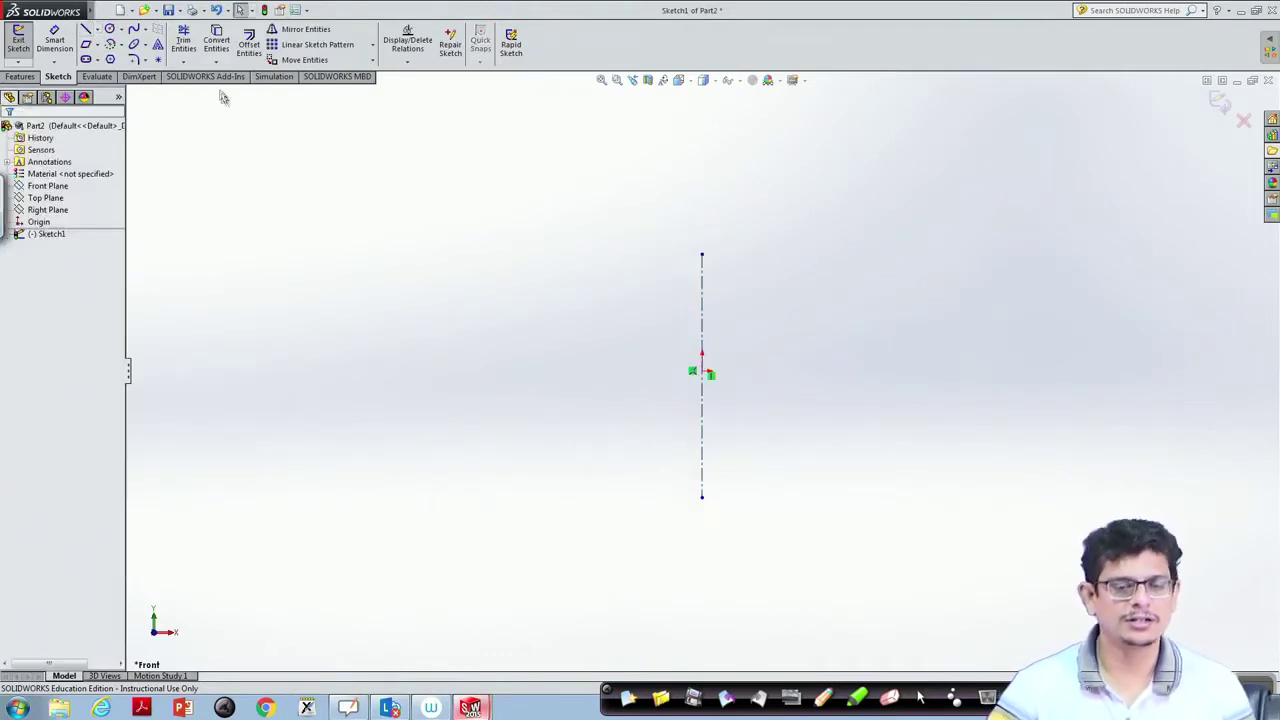
- Draw a short horizontal line rightward from the centerline's top end
left_click(97, 33)
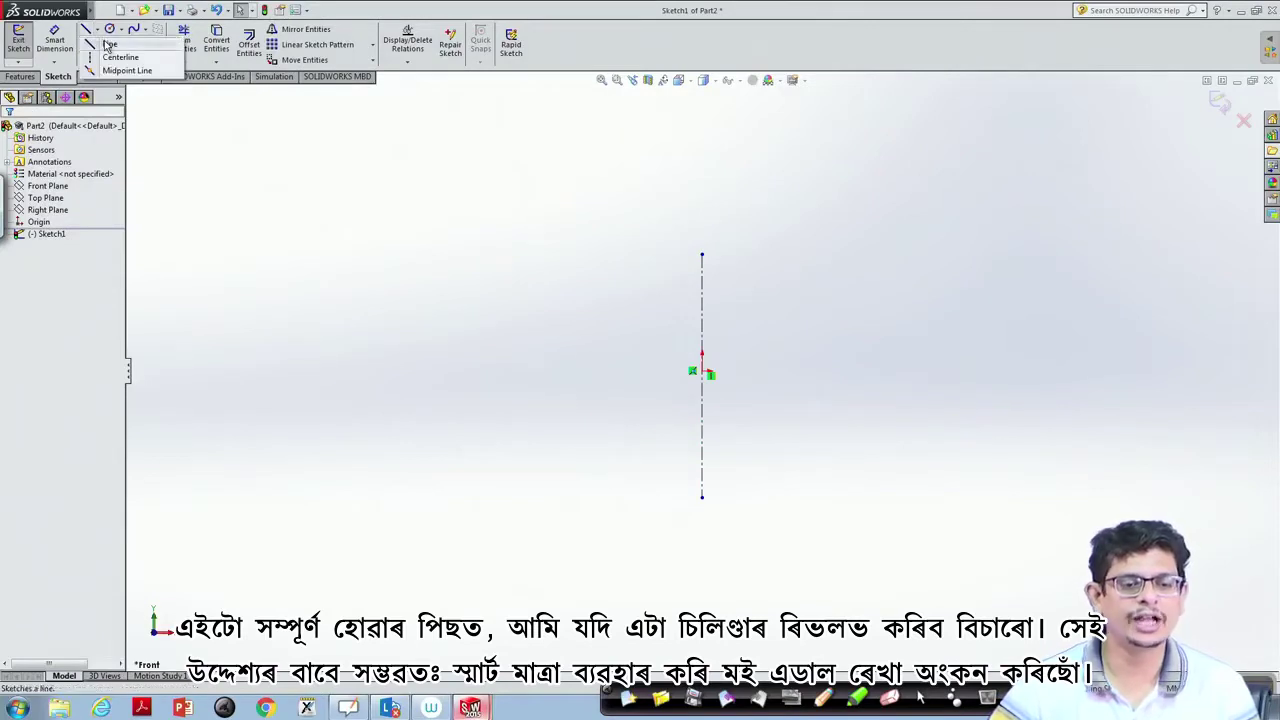
left_click(110, 40)
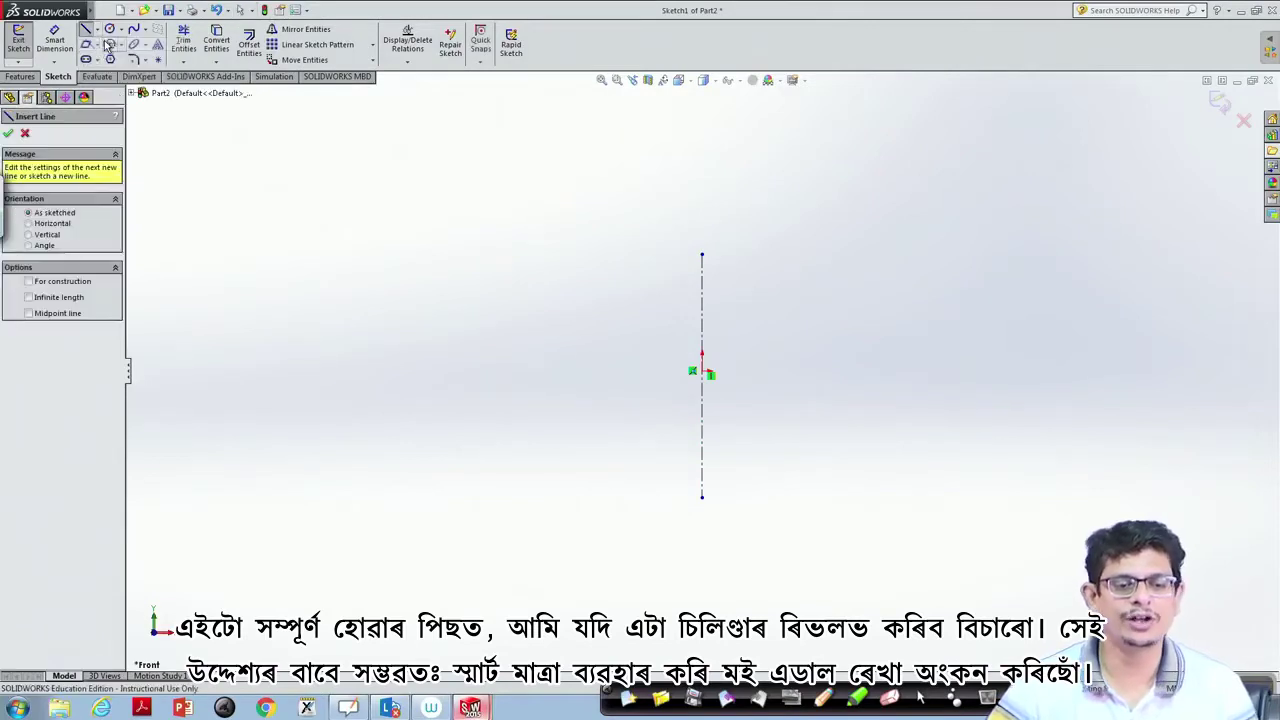
left_click(702, 255)
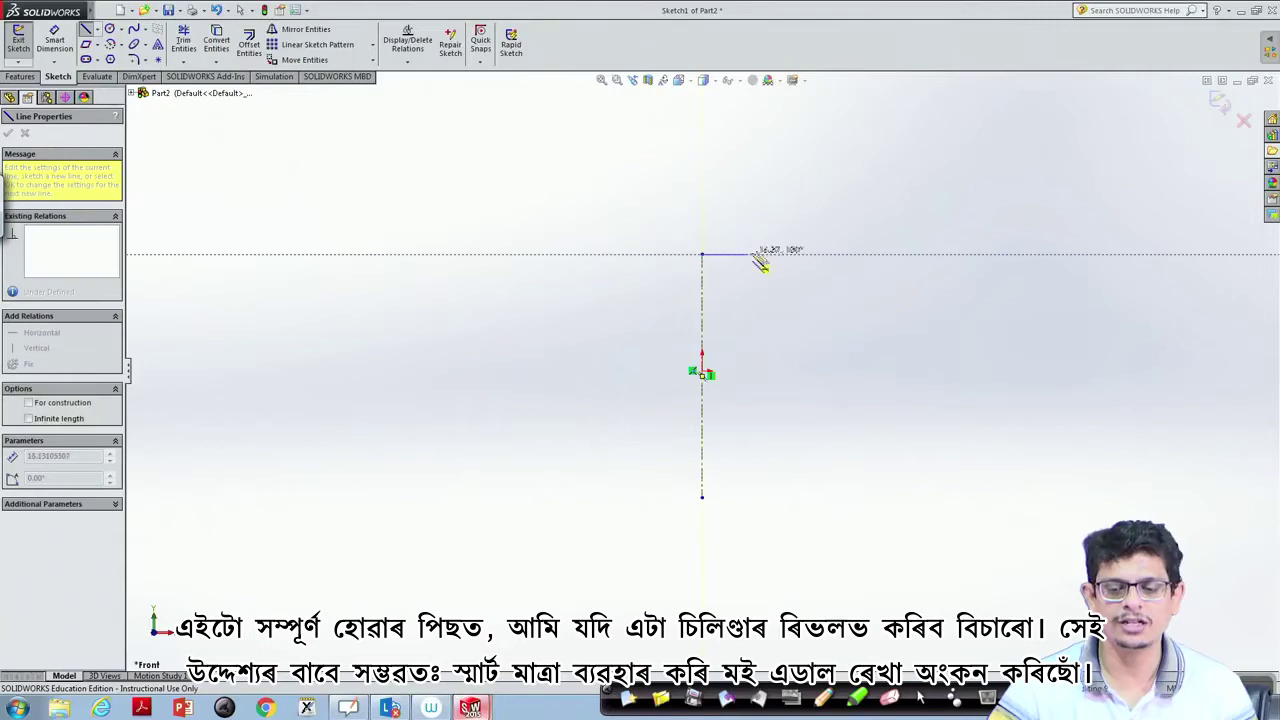
left_click(782, 256)
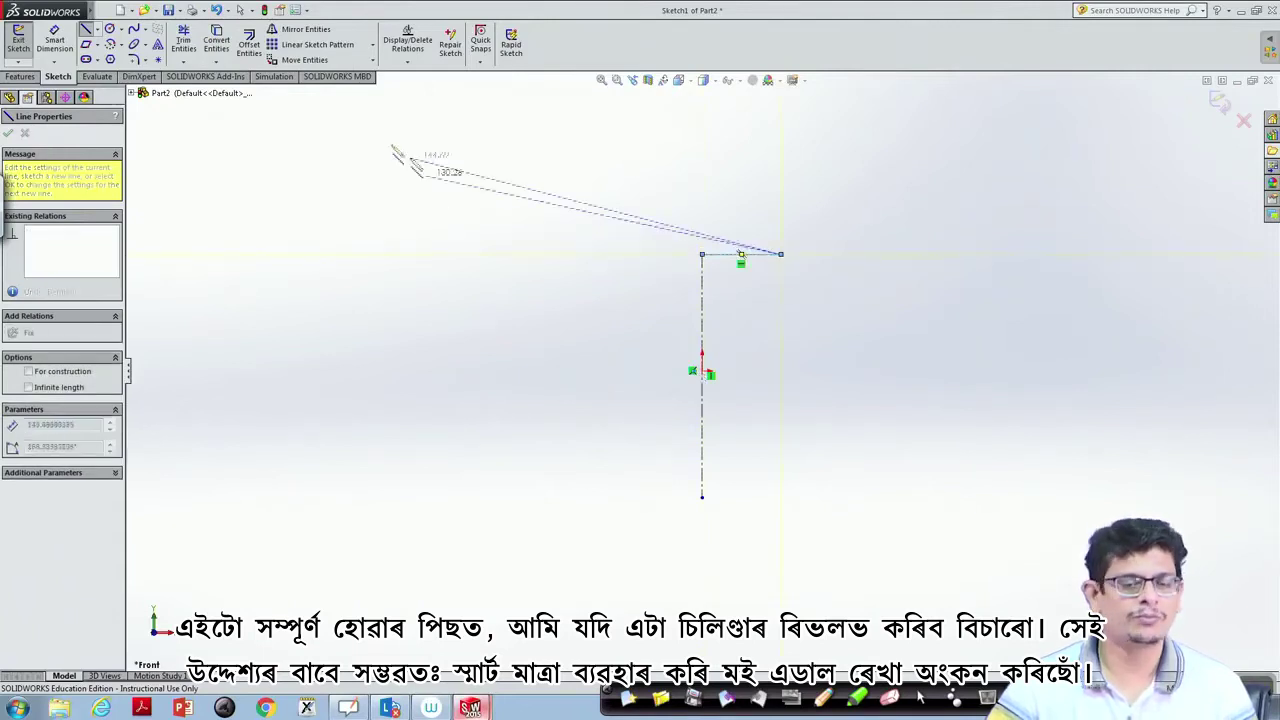
left_click(52, 40)
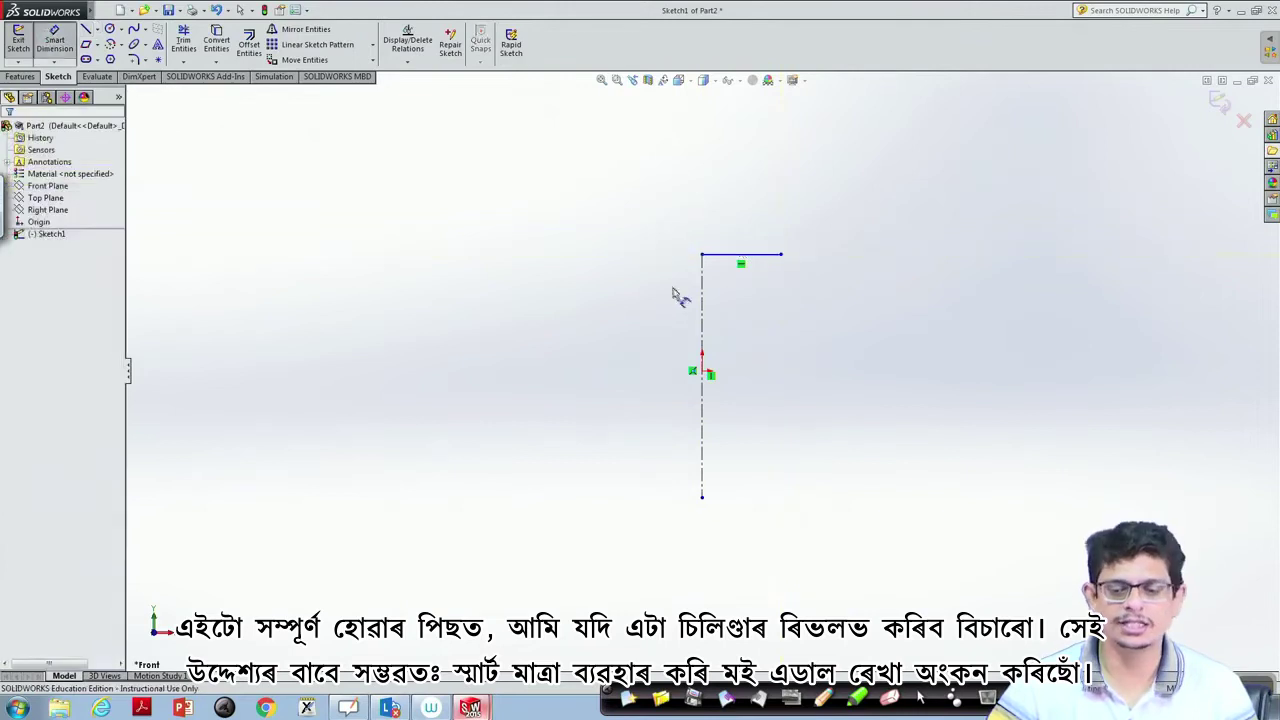
- Dimension the top line to a length of 25
left_click(740, 258)
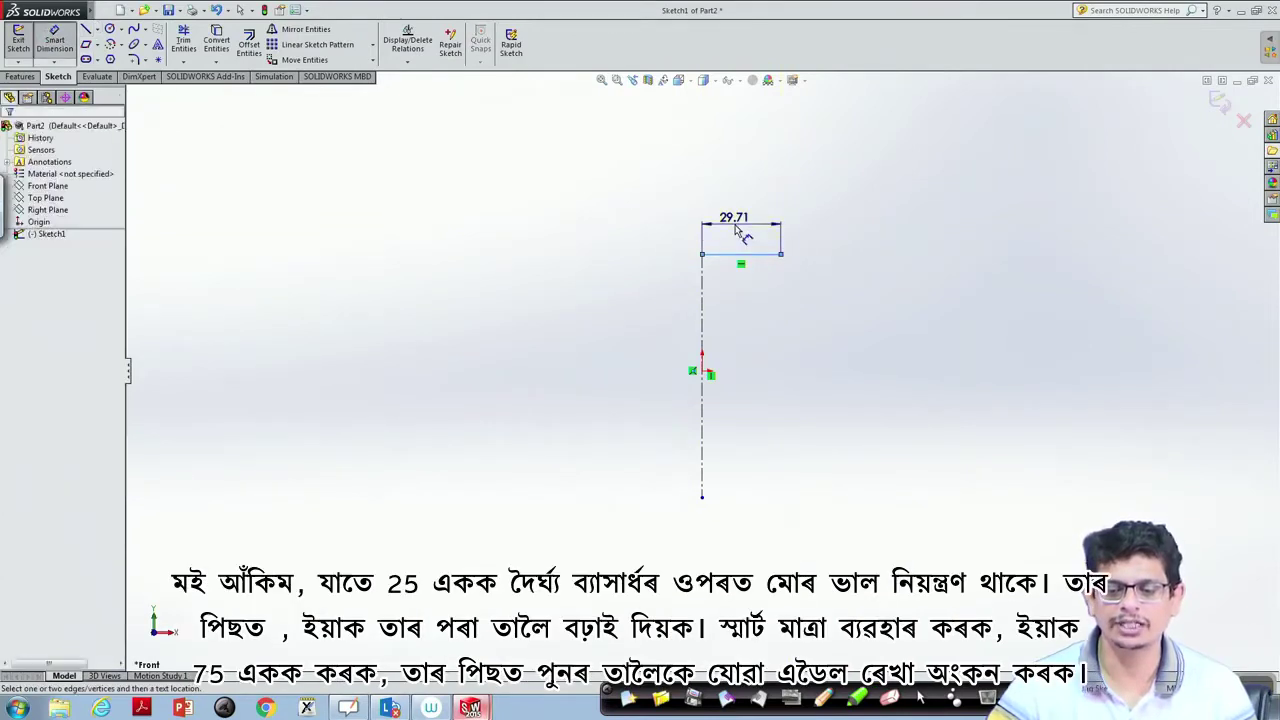
left_click(735, 232)
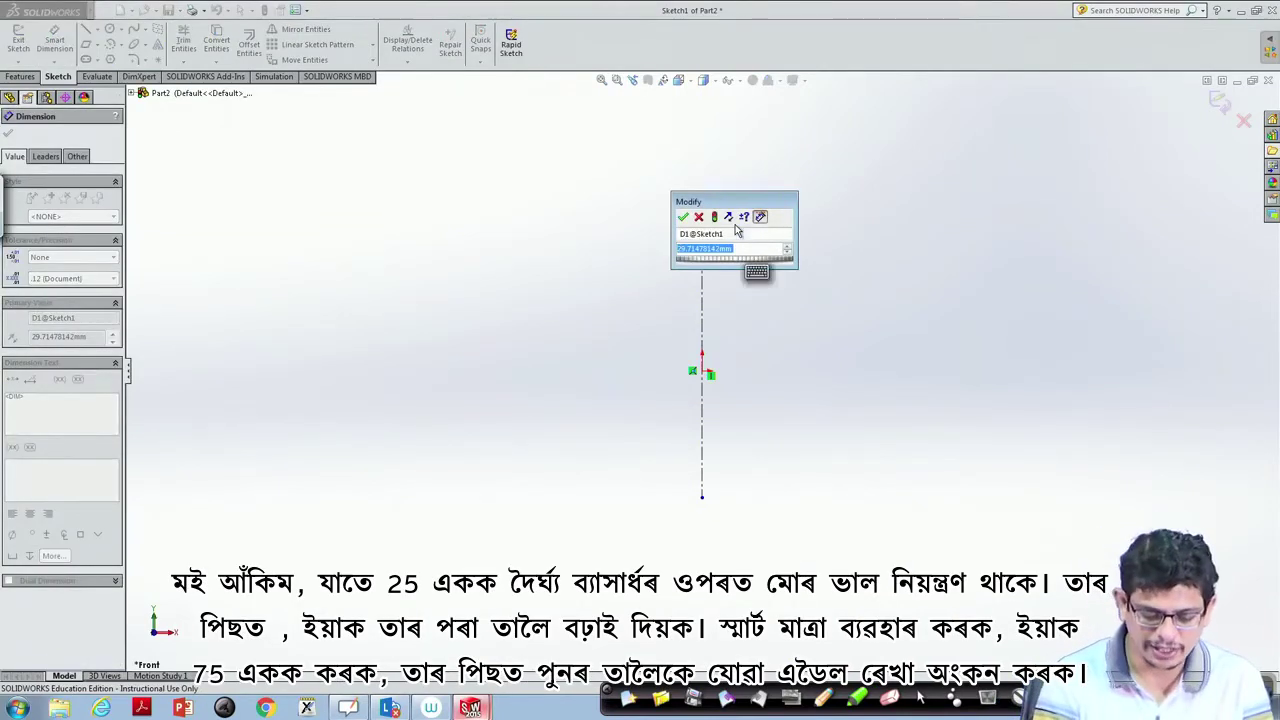
type("25")
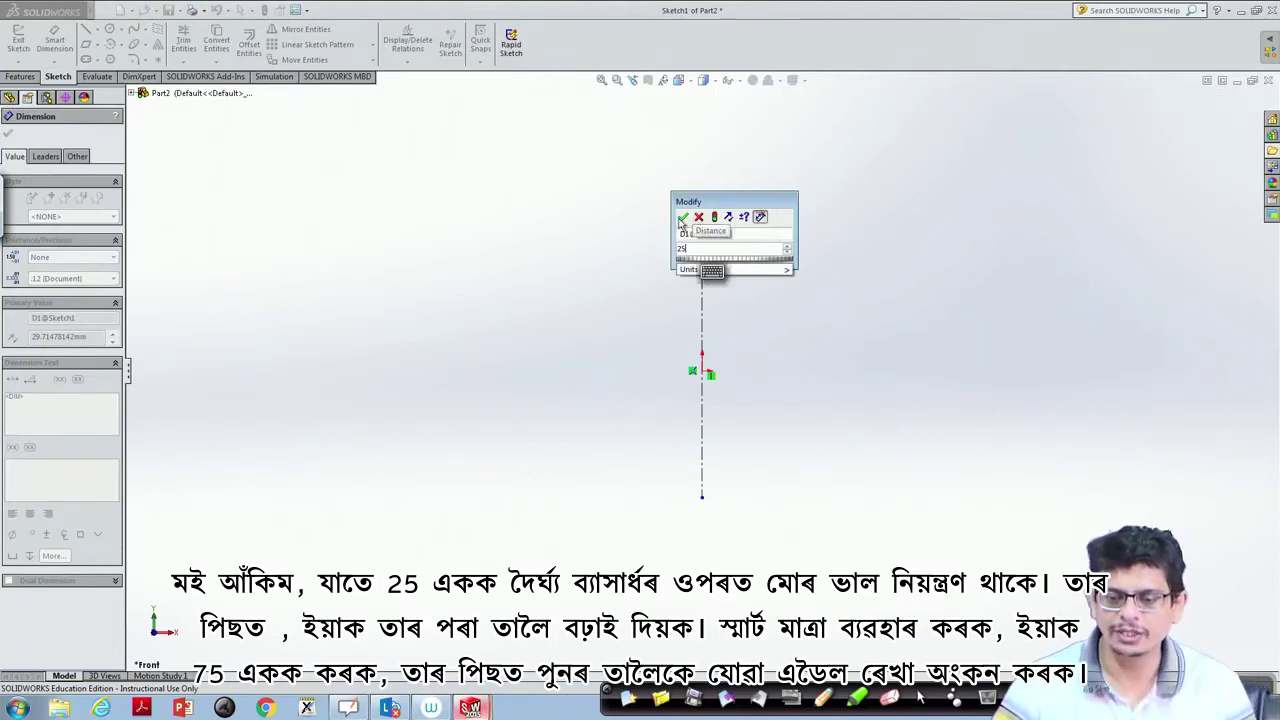
left_click(681, 219)
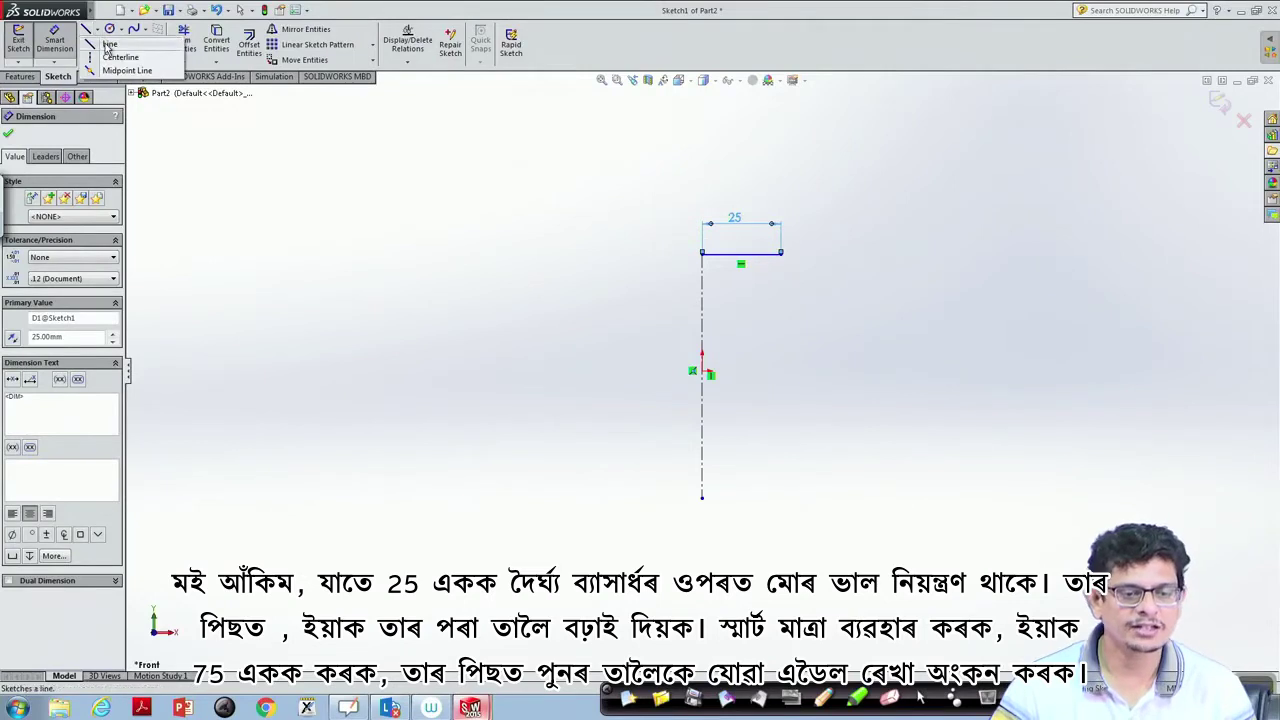
- Draw the right vertical edge downward and dimension it to 75
left_click(110, 44)
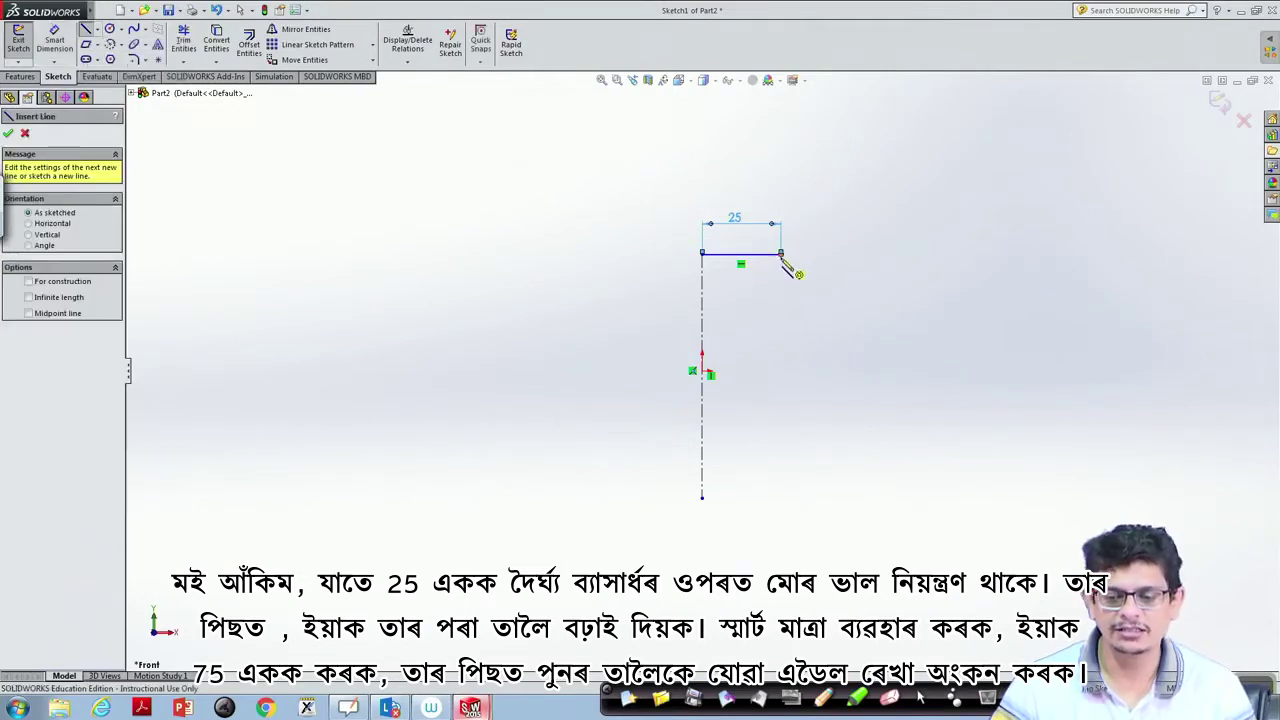
left_click(781, 254)
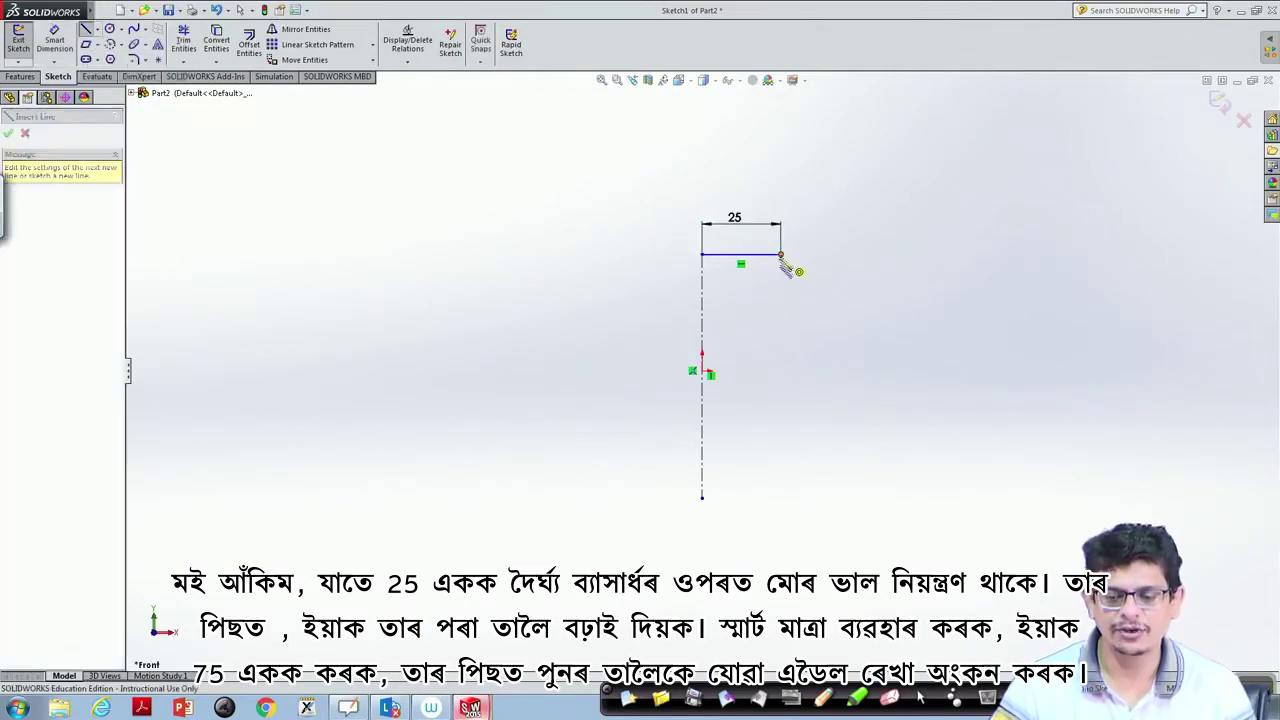
left_click(781, 497)
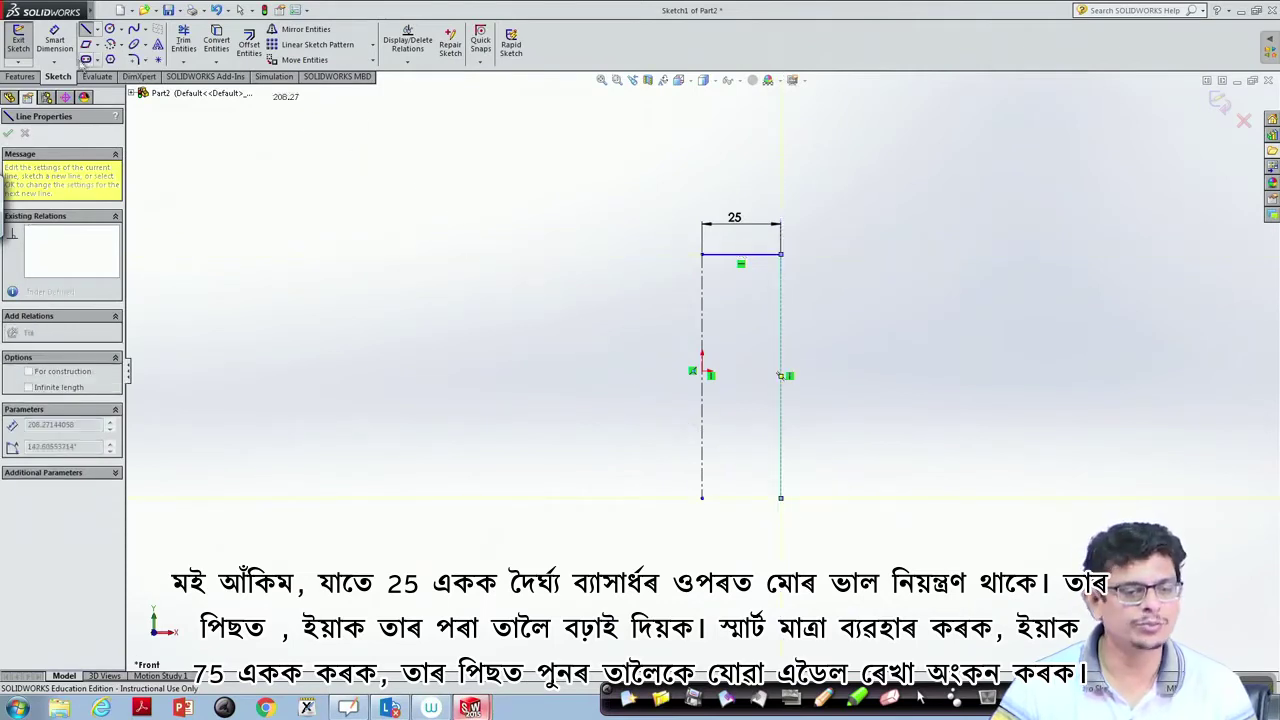
left_click(62, 50)
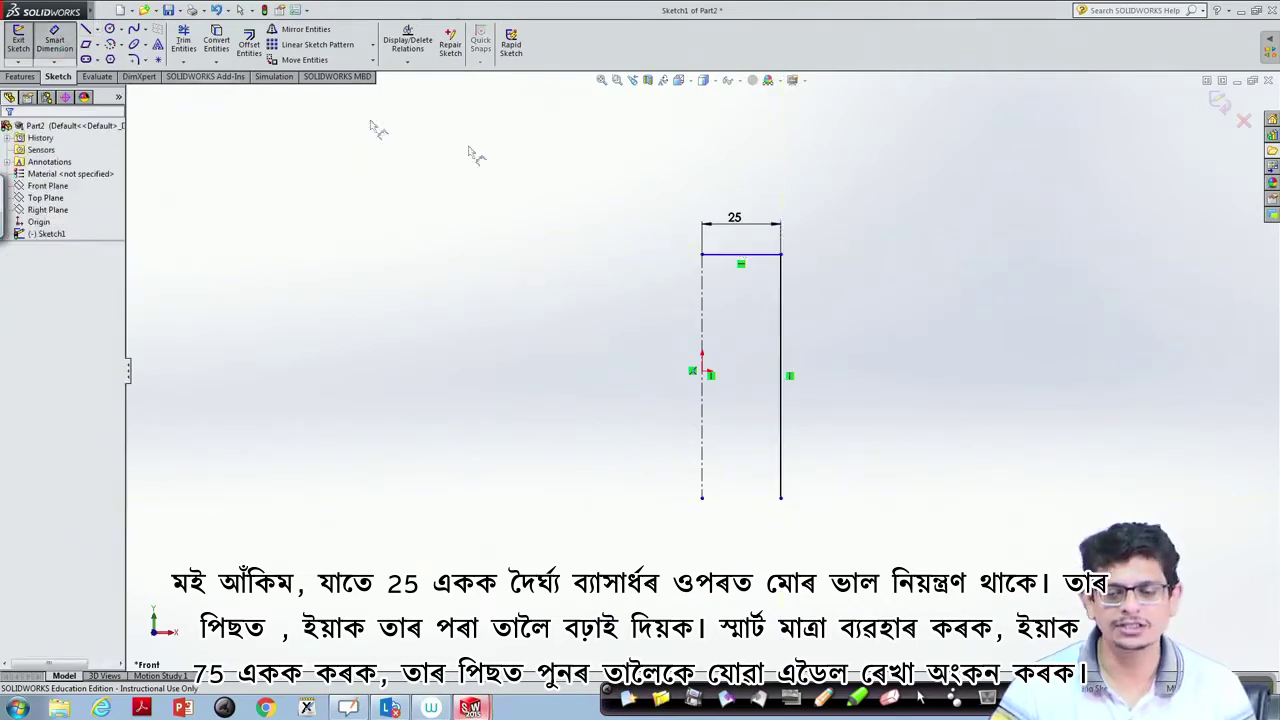
left_click(786, 296)
left_click(831, 292)
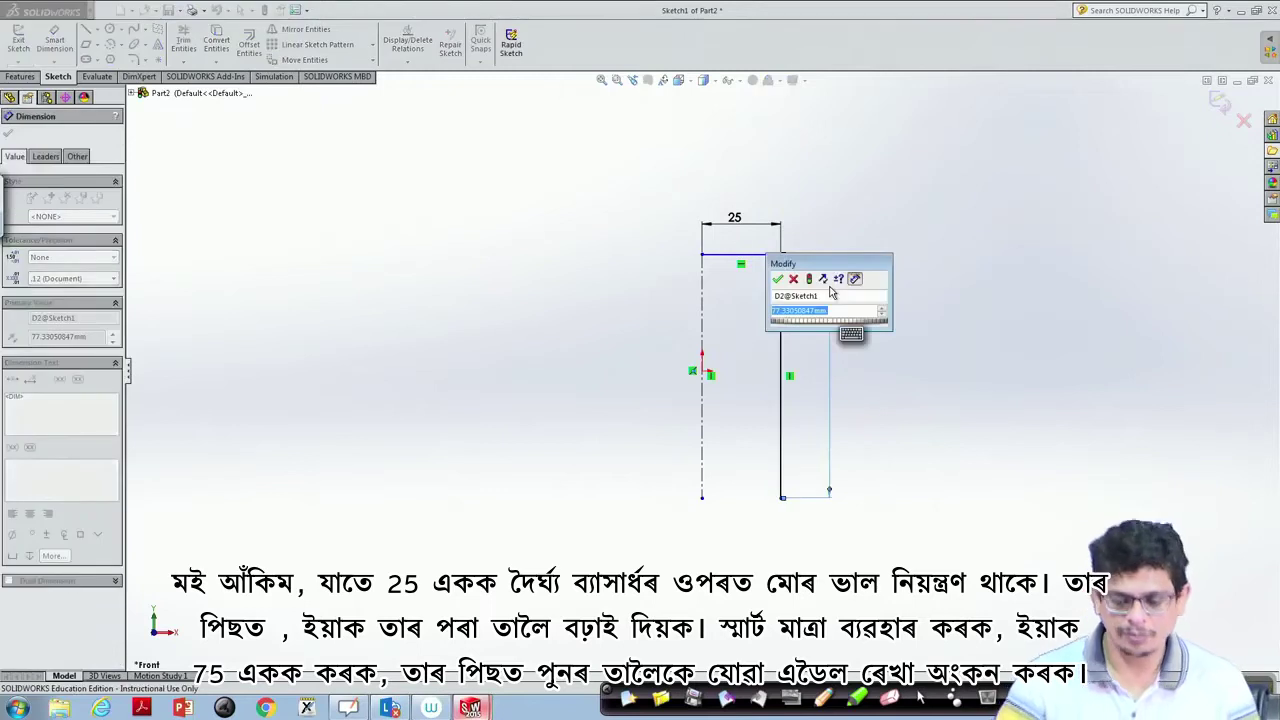
type("75")
key("Return")
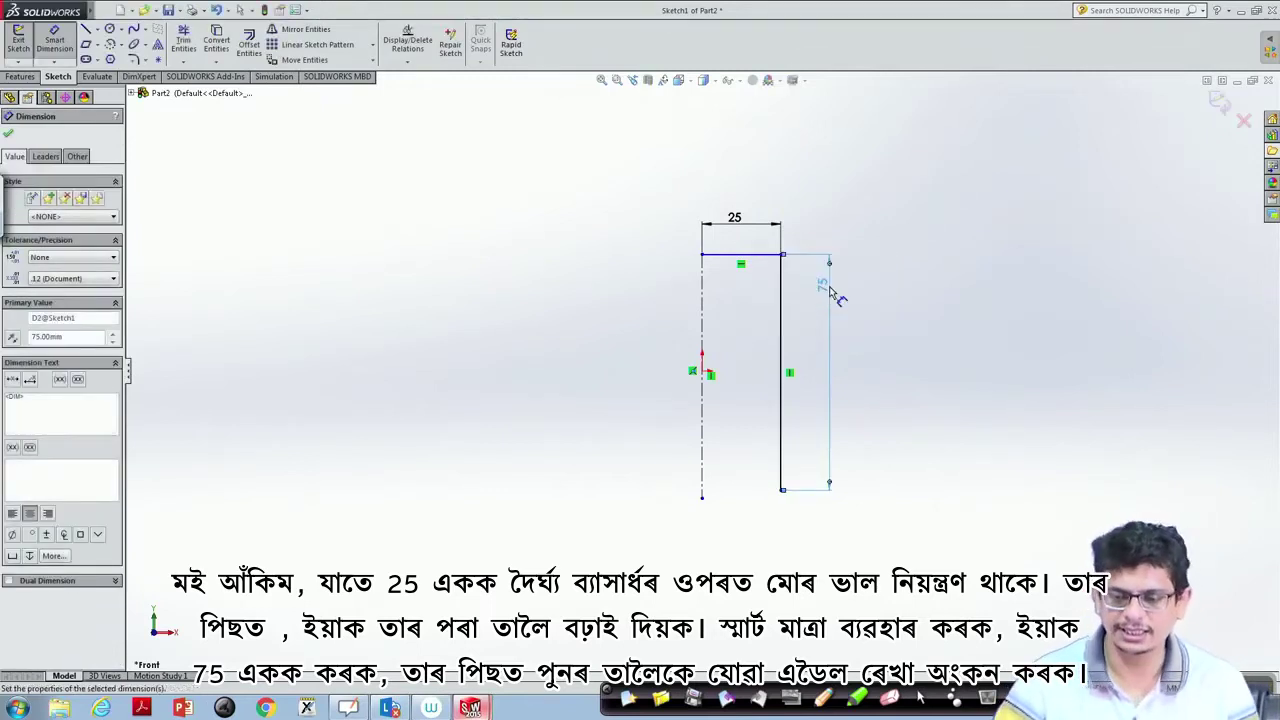
- Close the rectangle with bottom and left lines back to the top-left corner
left_click(86, 30)
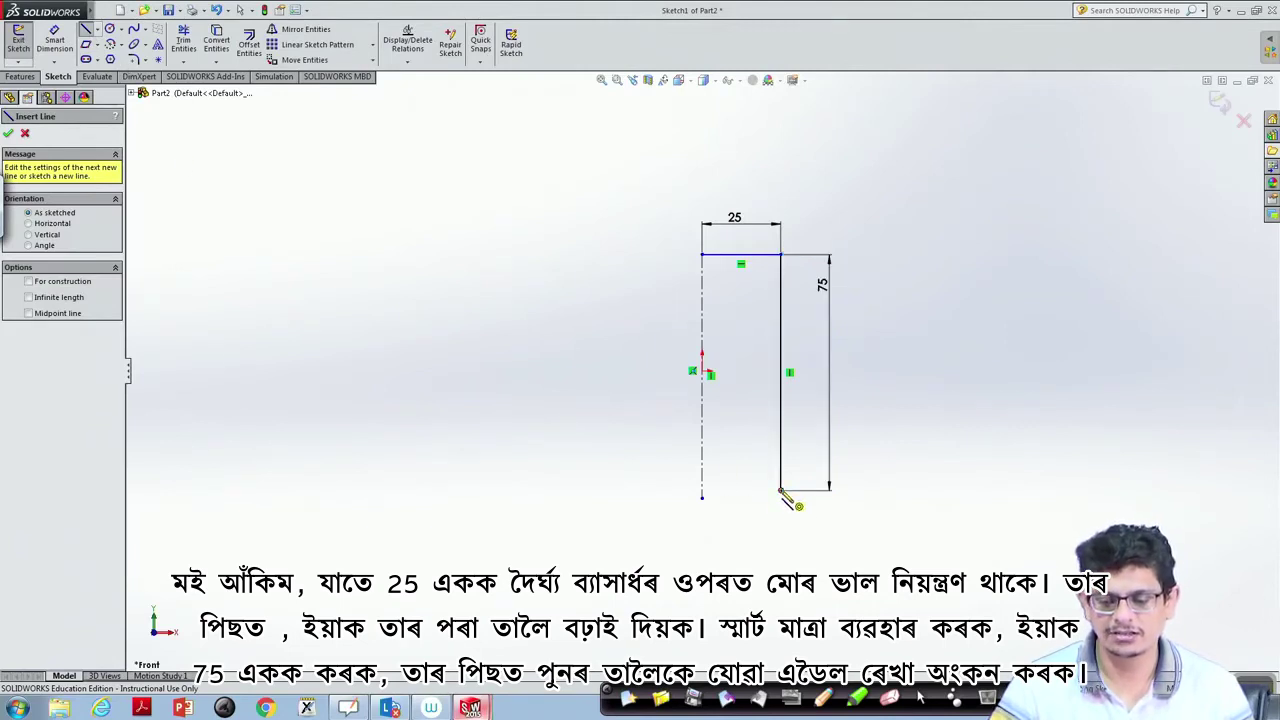
left_click(782, 490)
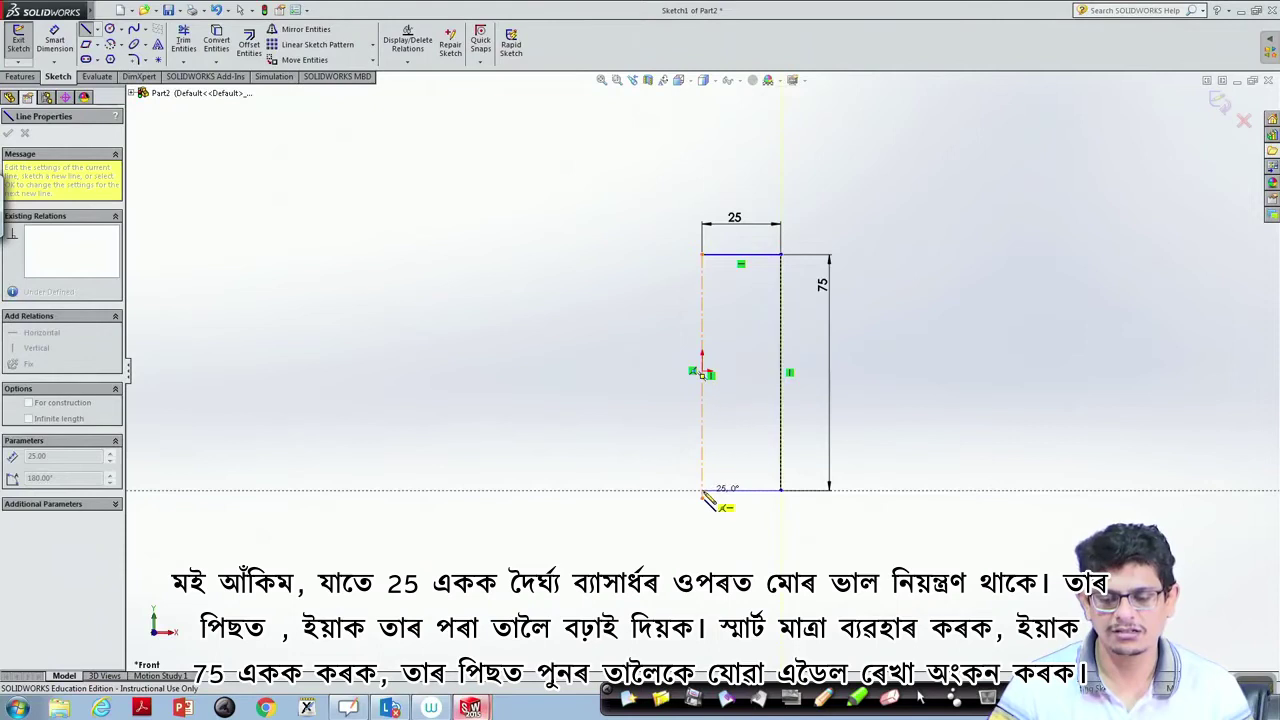
left_click(702, 491)
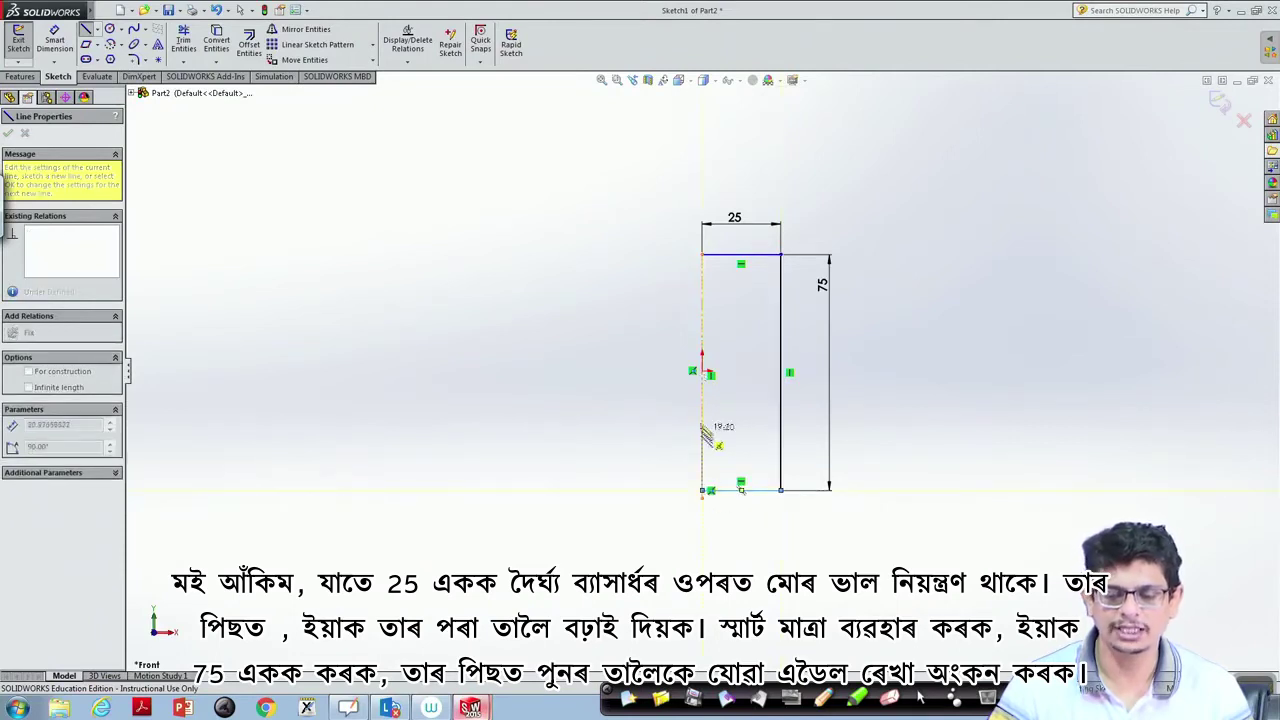
left_click(702, 256)
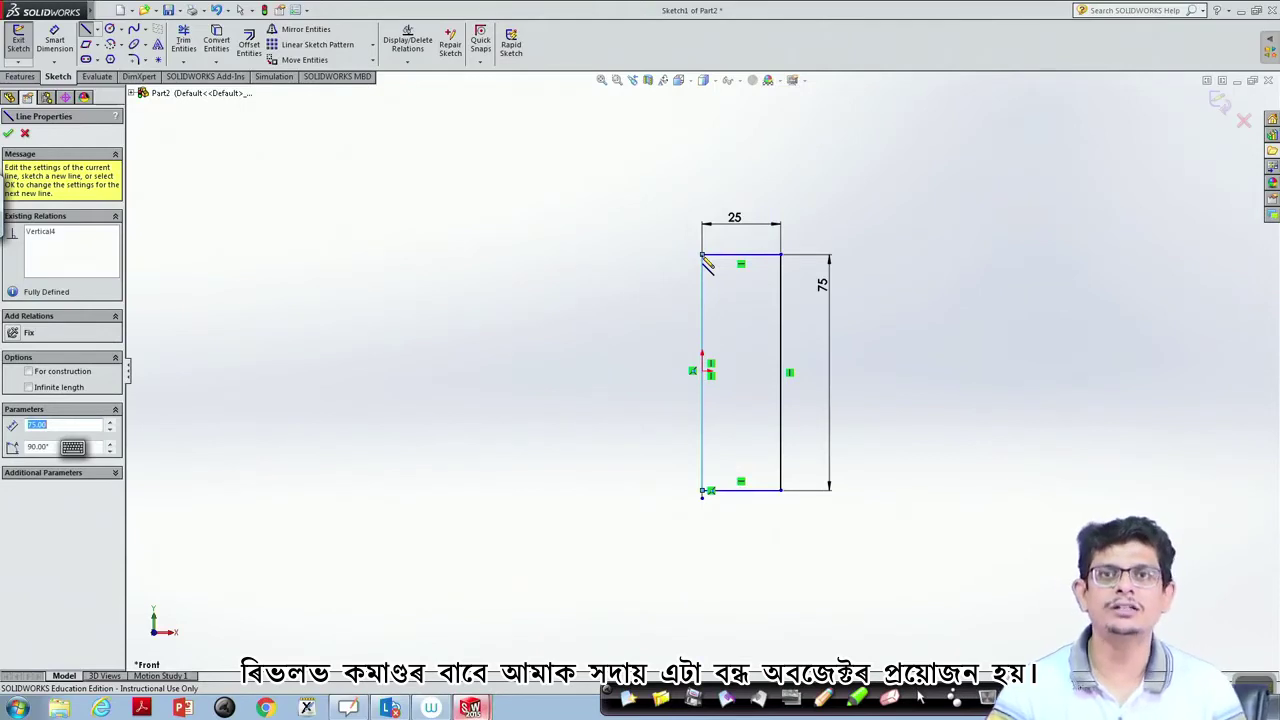
key("Escape")
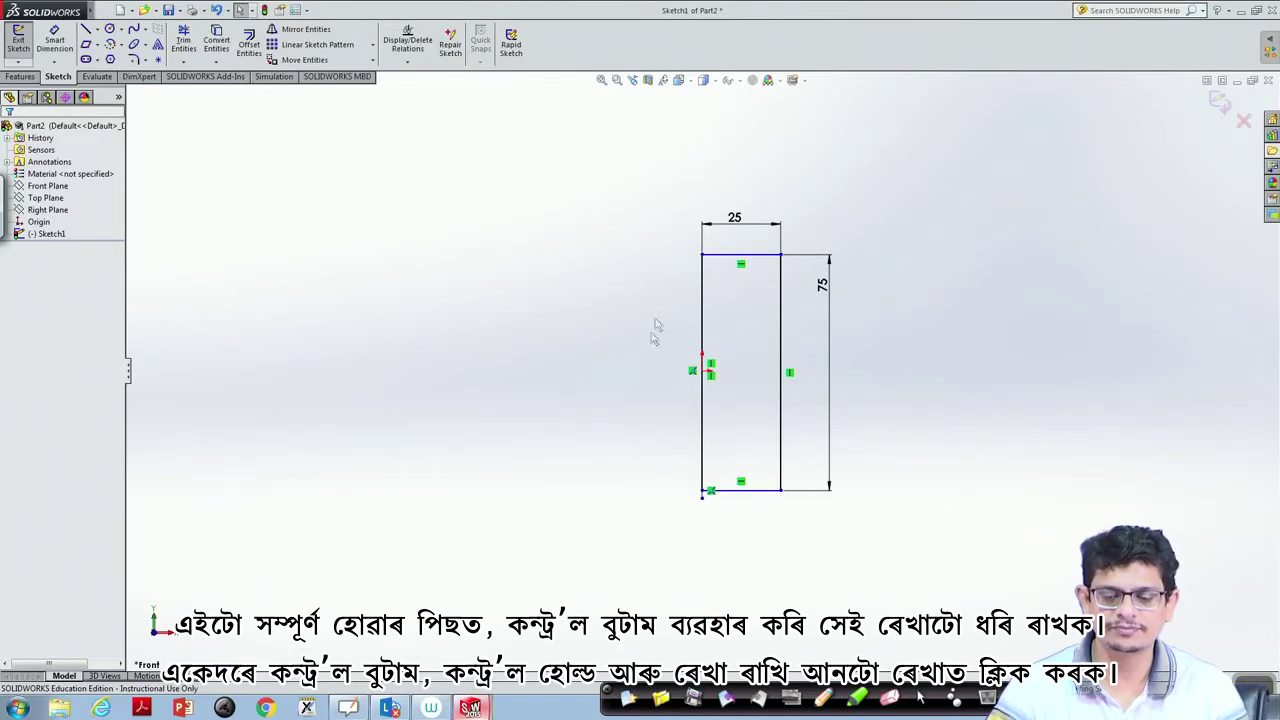
- Select the rectangle's edges and revolve them 360° about the centerline Line1
left_click(735, 260)
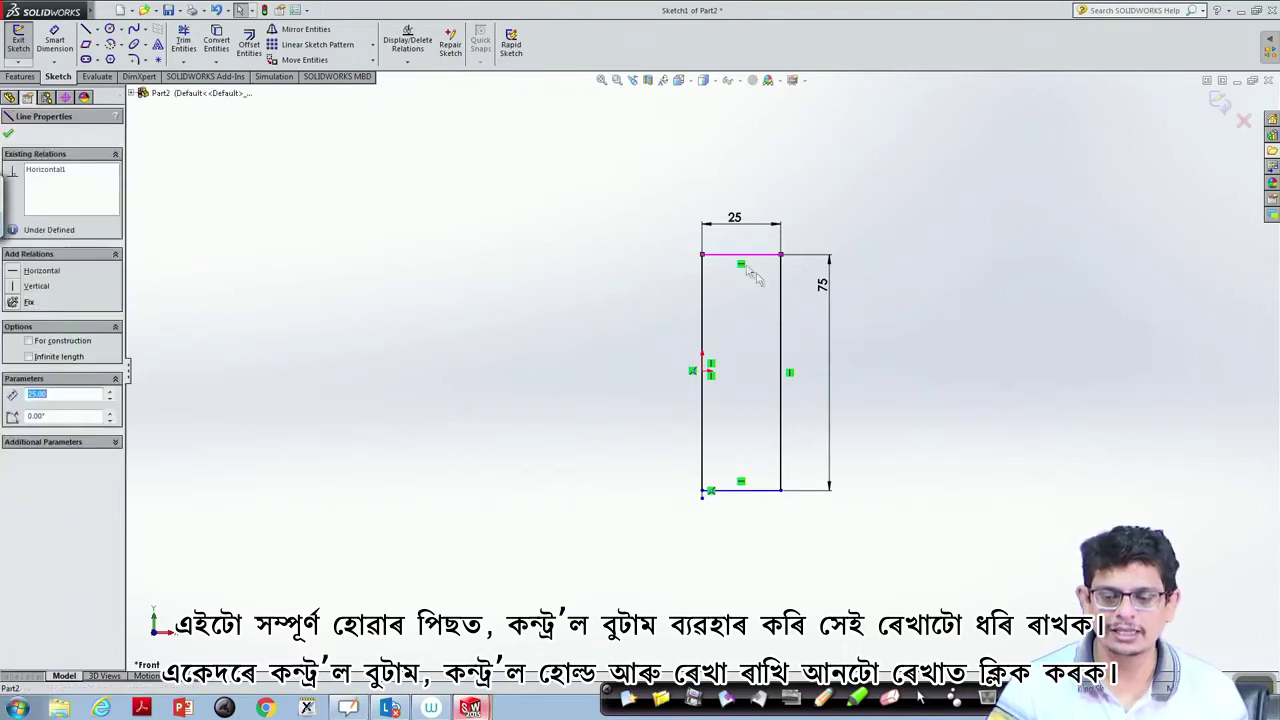
left_click(782, 308, "ctrl")
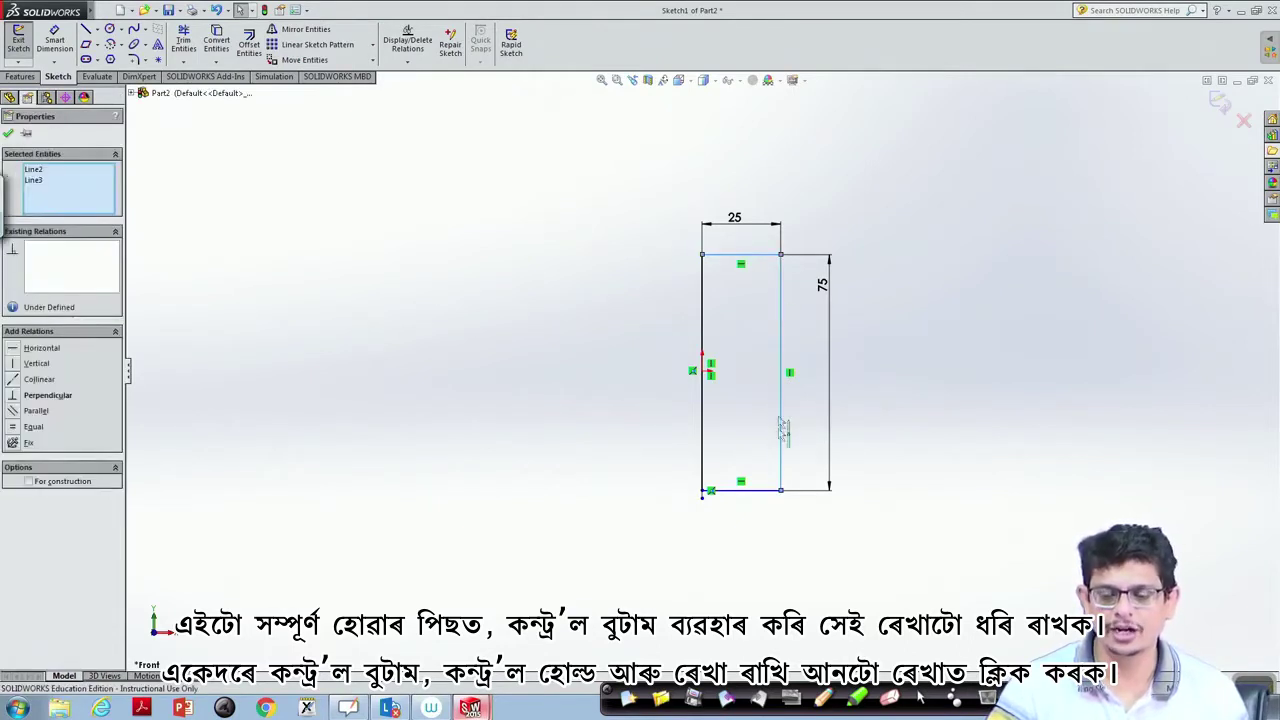
left_click(755, 491, "ctrl")
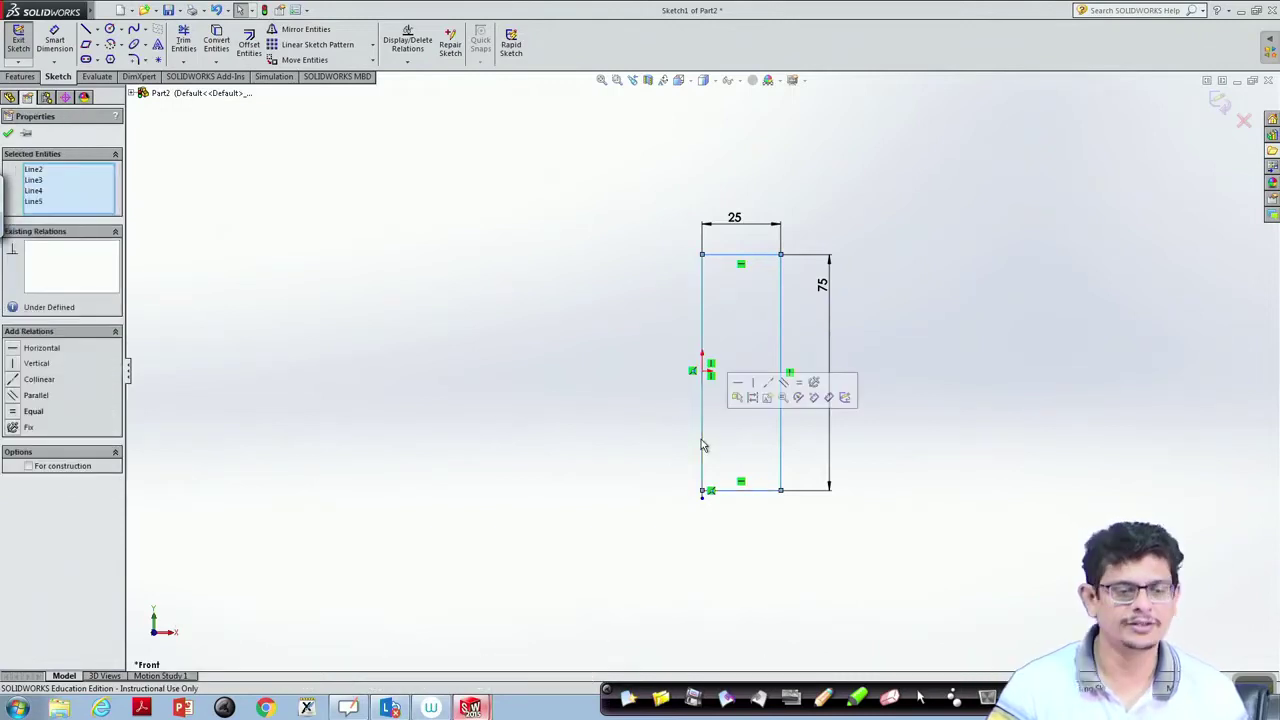
left_click(18, 79)
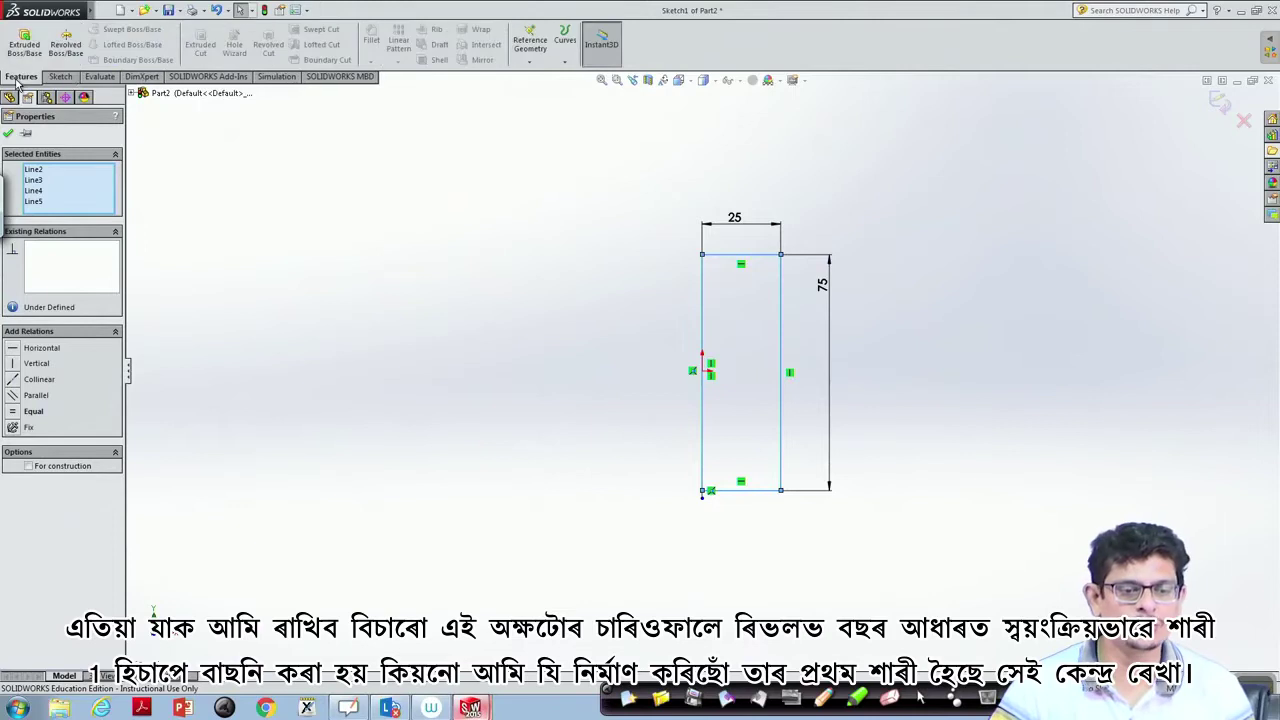
left_click(66, 45)
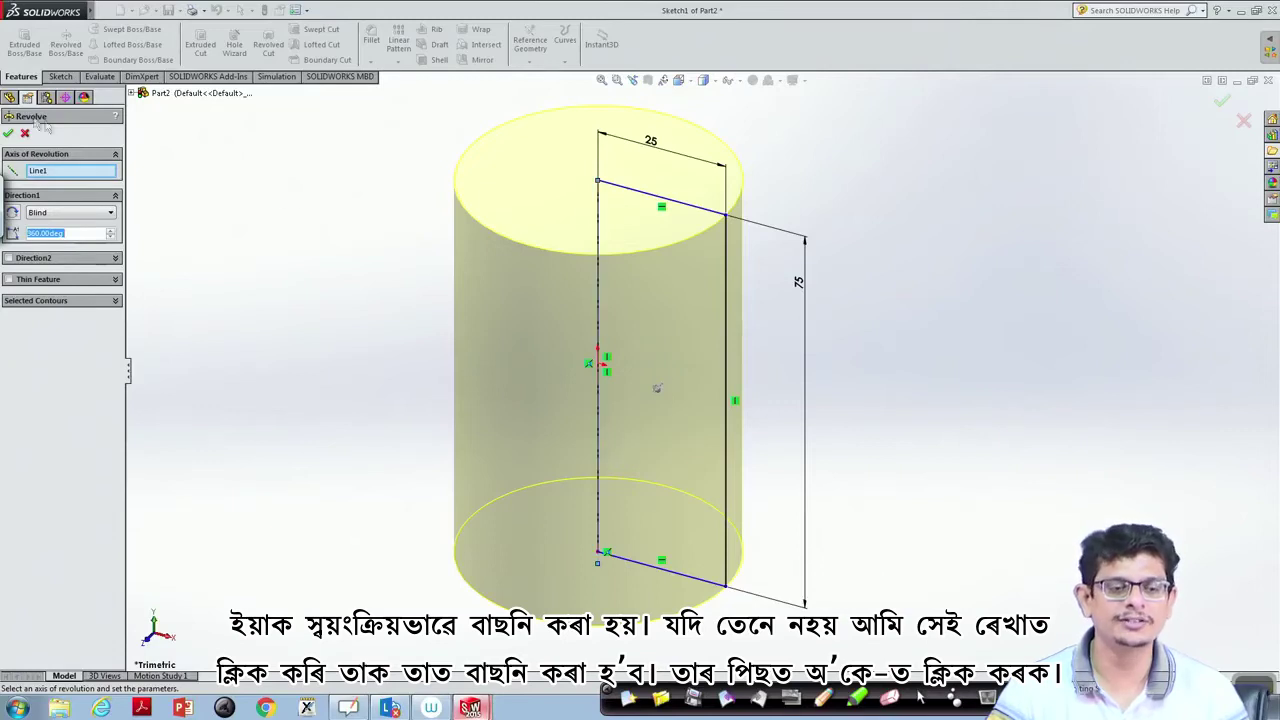
left_click(61, 175)
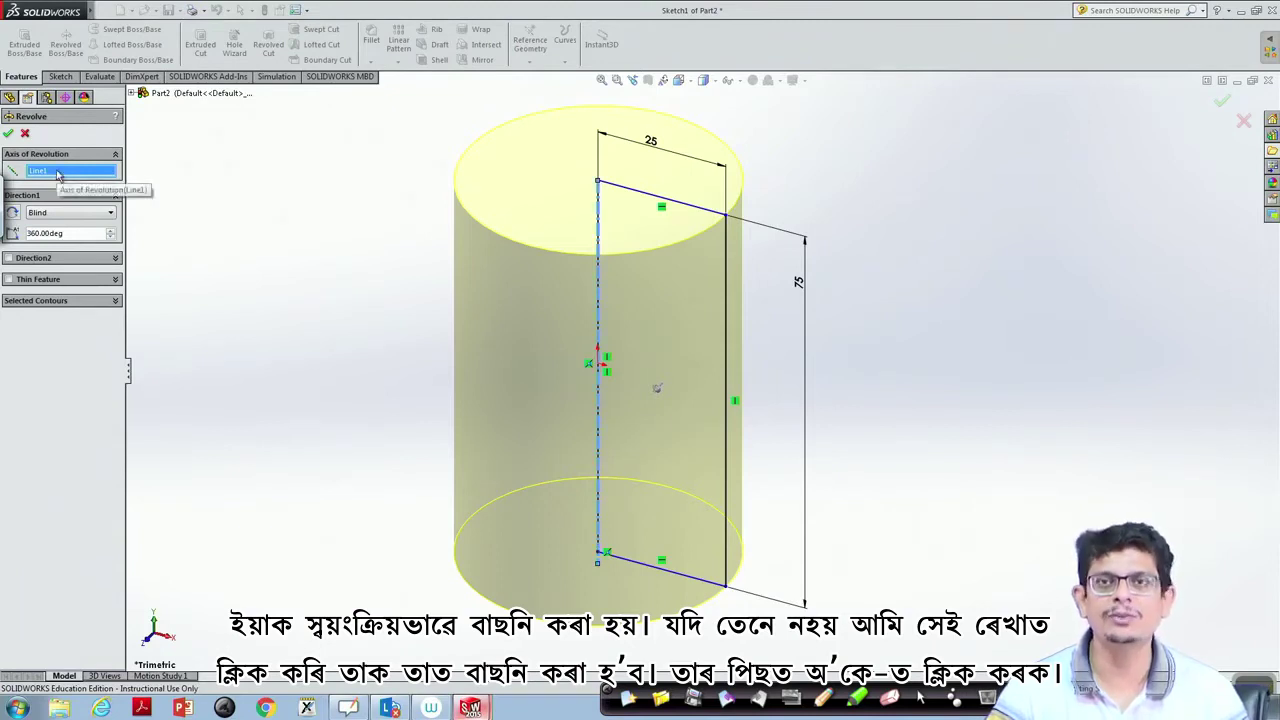
left_click(8, 134)
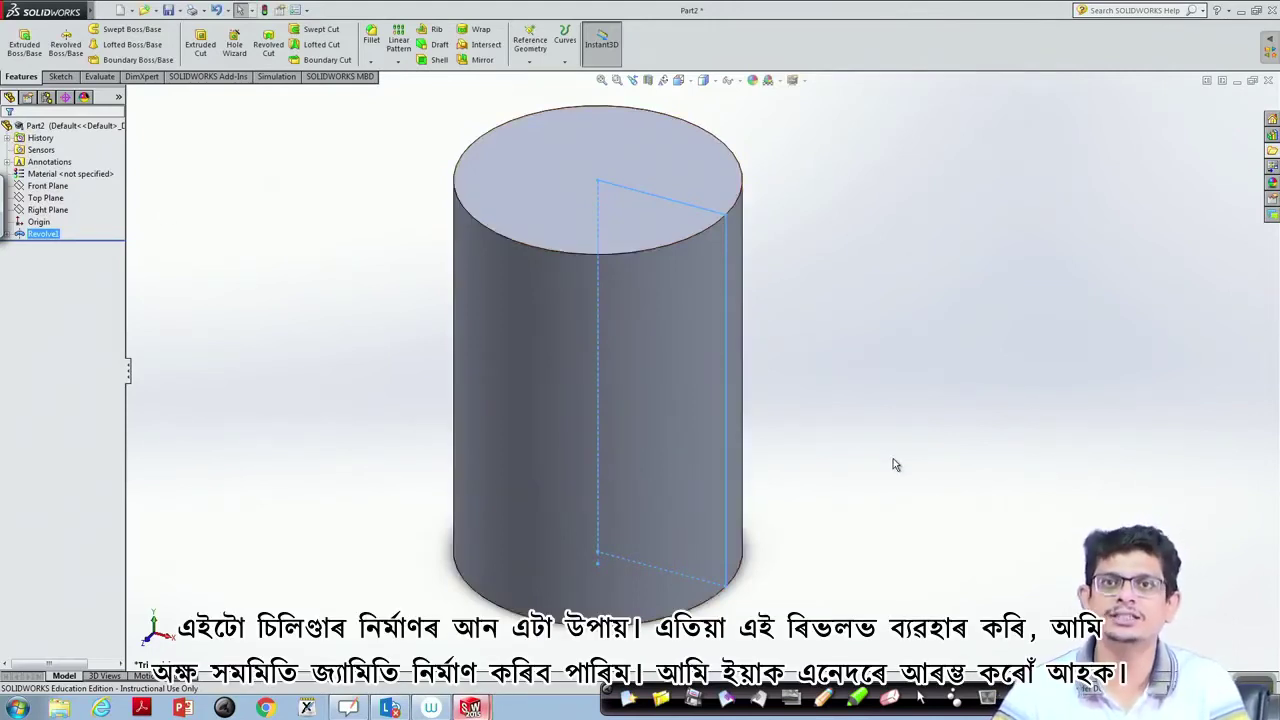
- Create a new blank part, Part3, and turn the view normal to its Front Plane
scroll(895, 464, "up", 3)
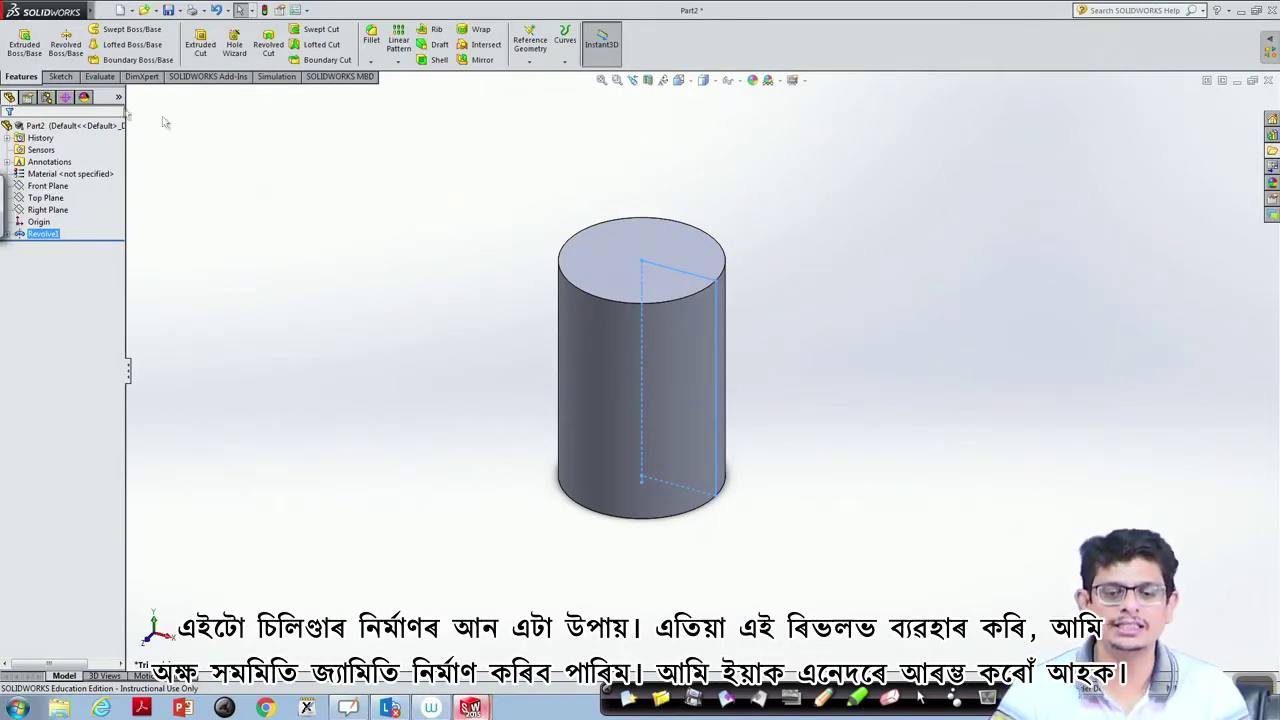
left_click(60, 77)
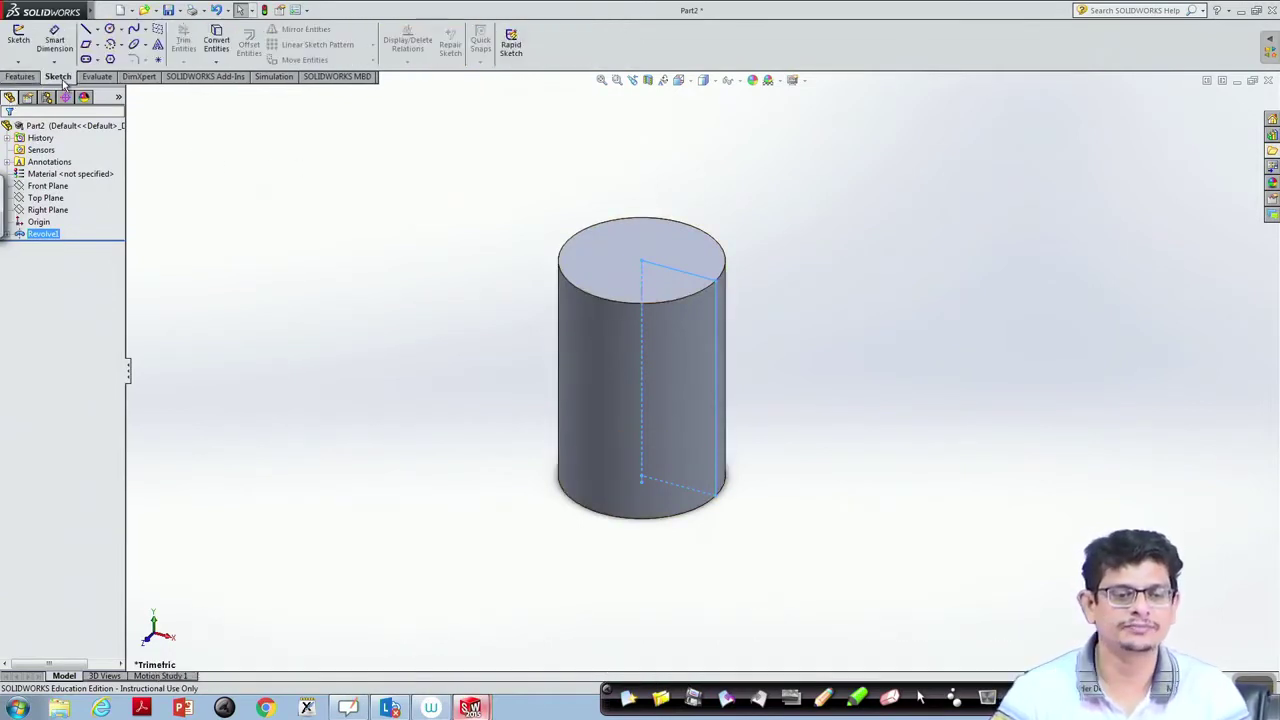
left_click(105, 10)
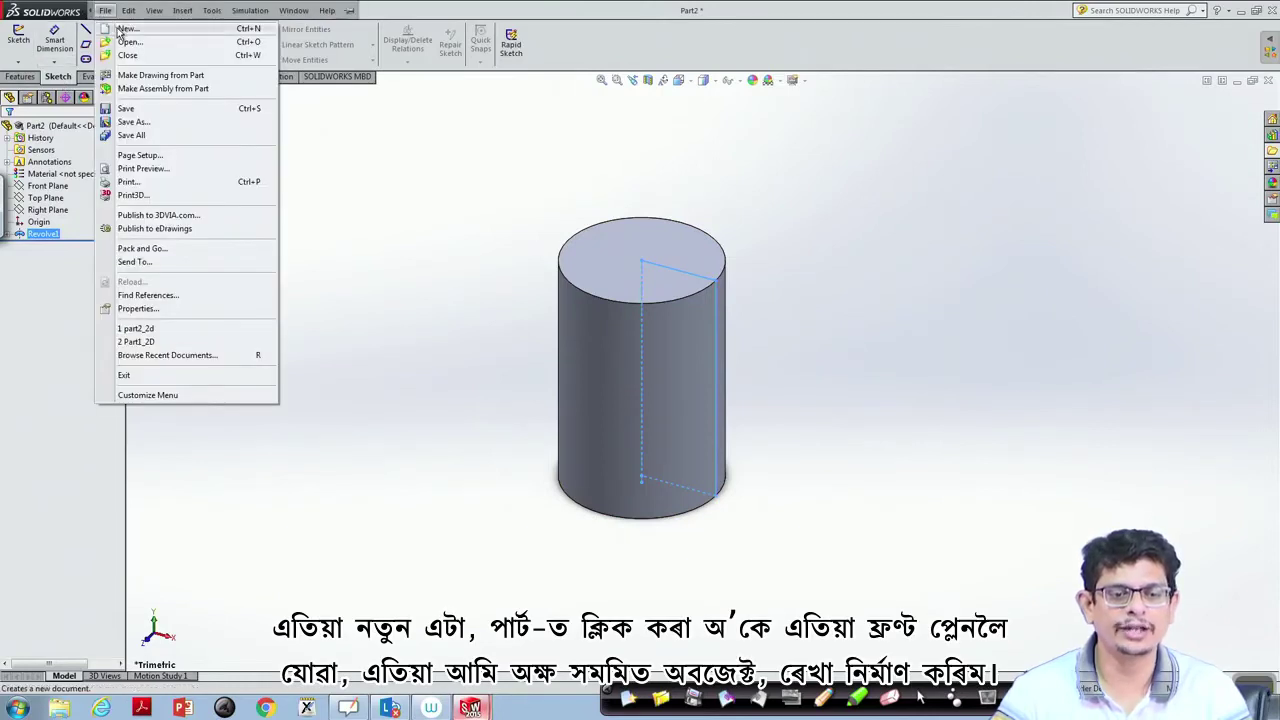
left_click(125, 28)
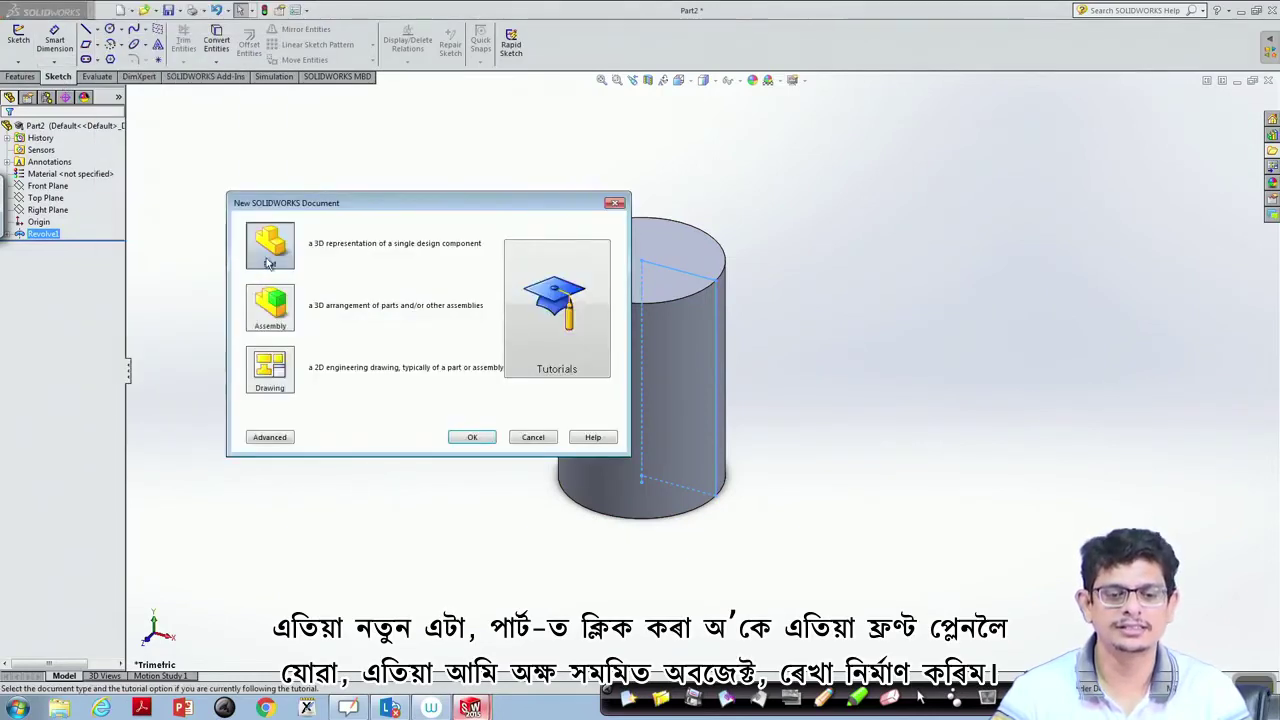
left_click(472, 438)
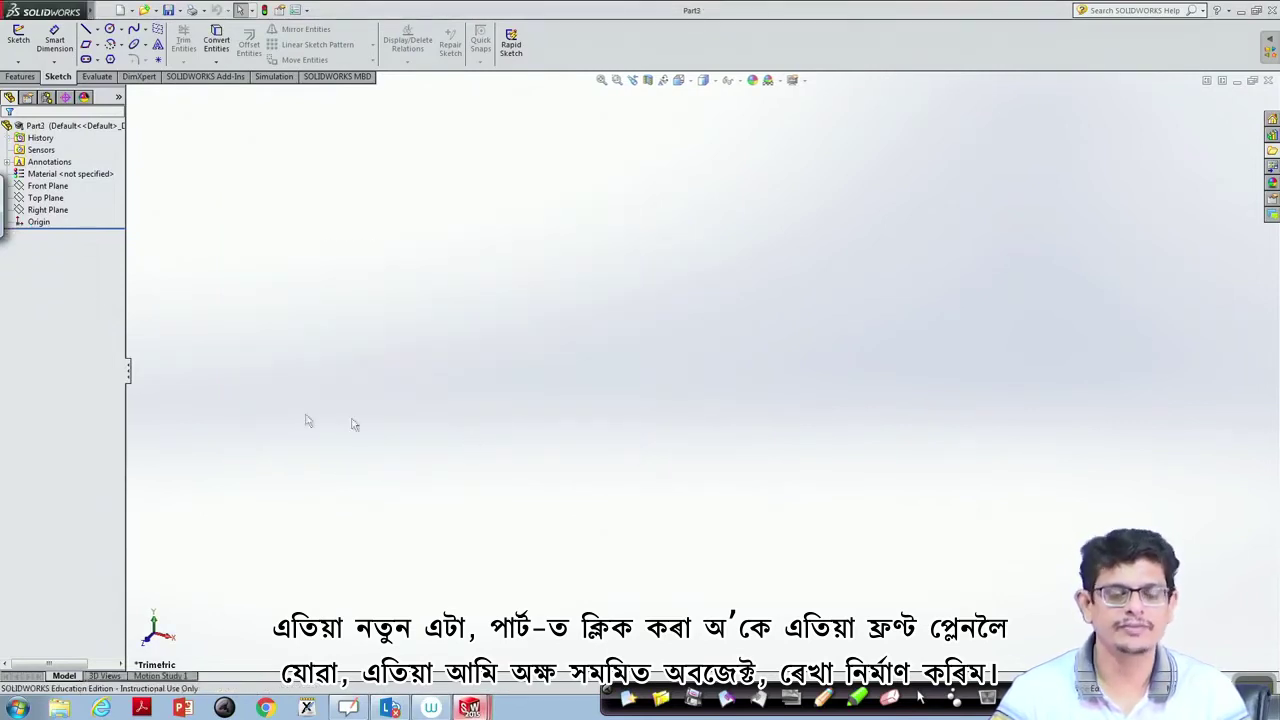
left_click(70, 188)
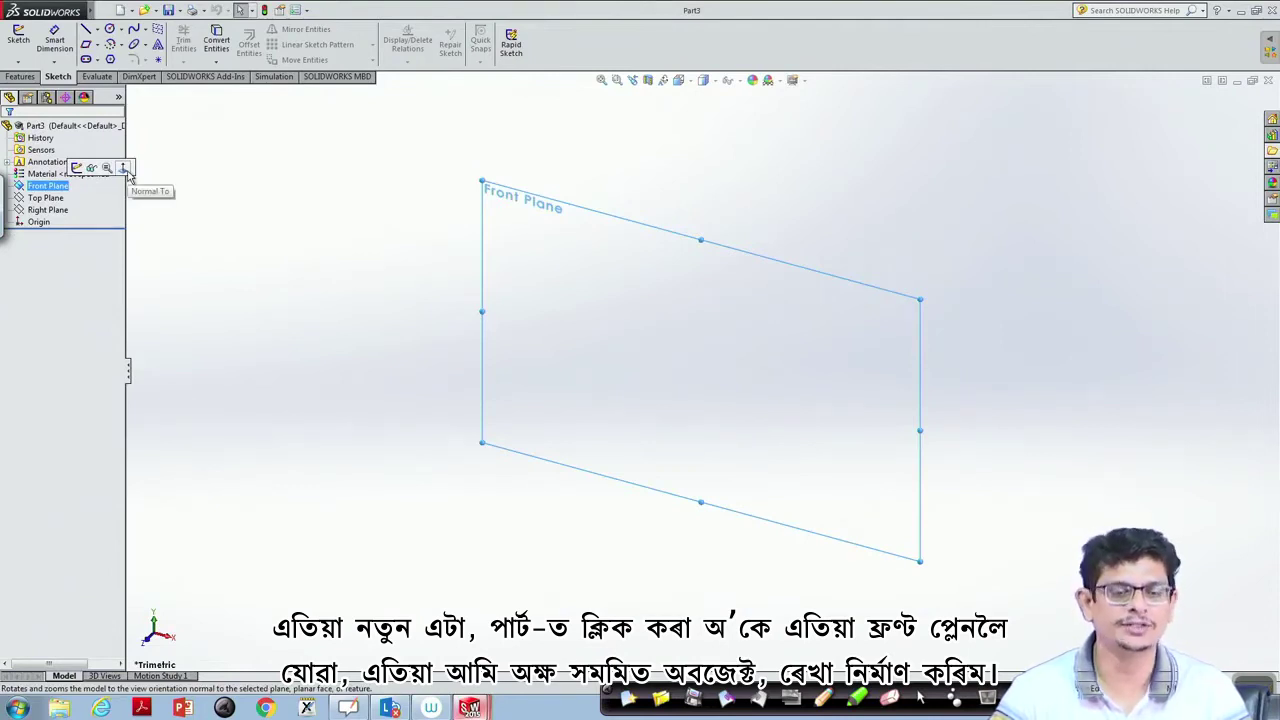
left_click(124, 169)
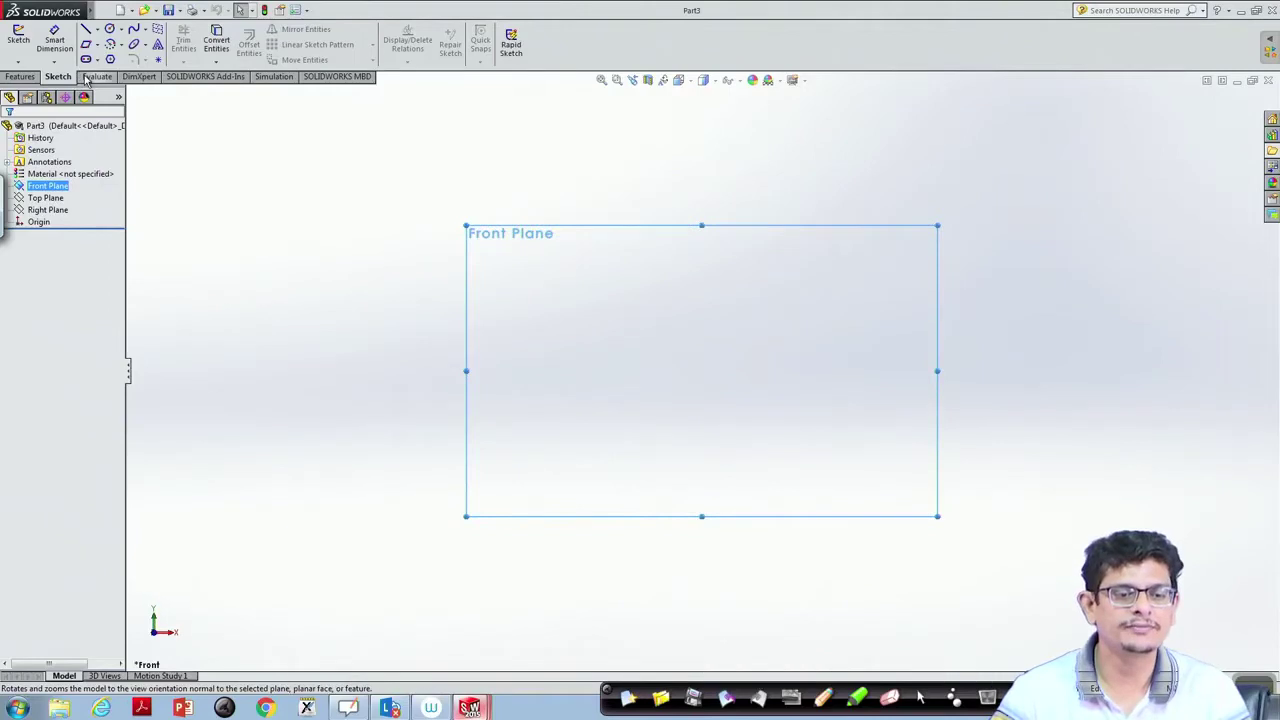
- Draw a vertical centerline through the origin
left_click(98, 31)
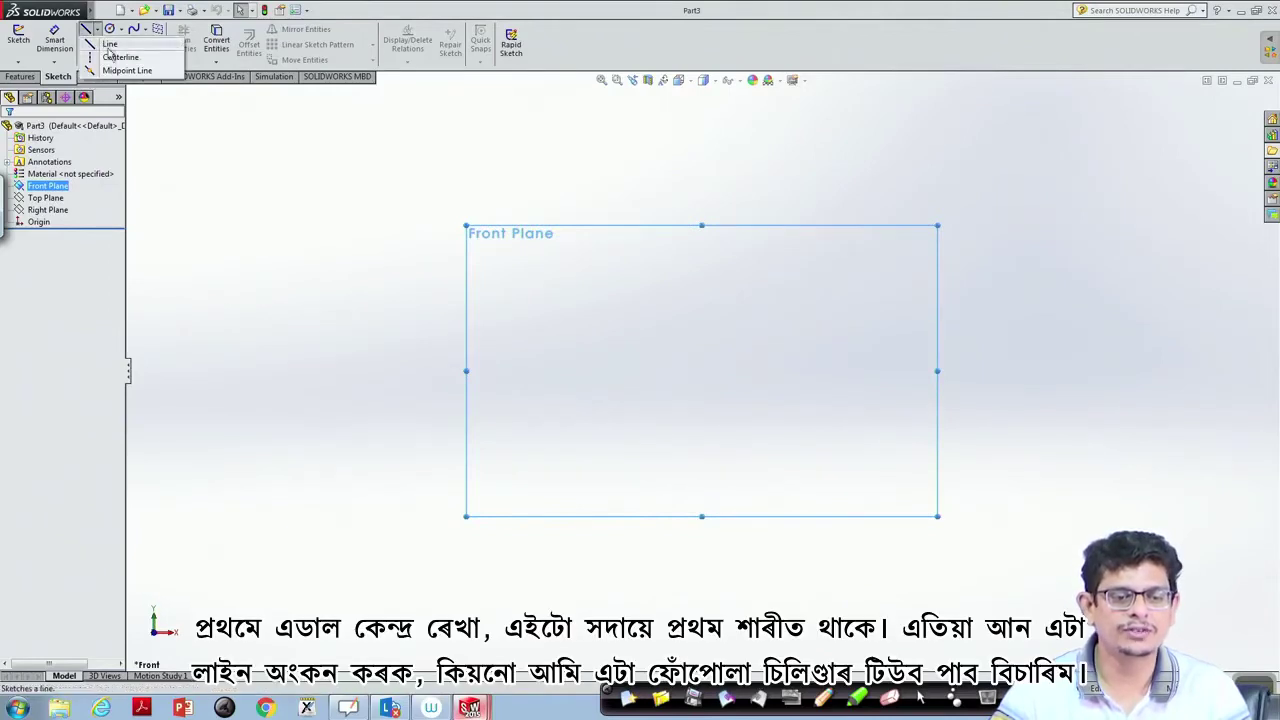
left_click(118, 57)
left_click(702, 370)
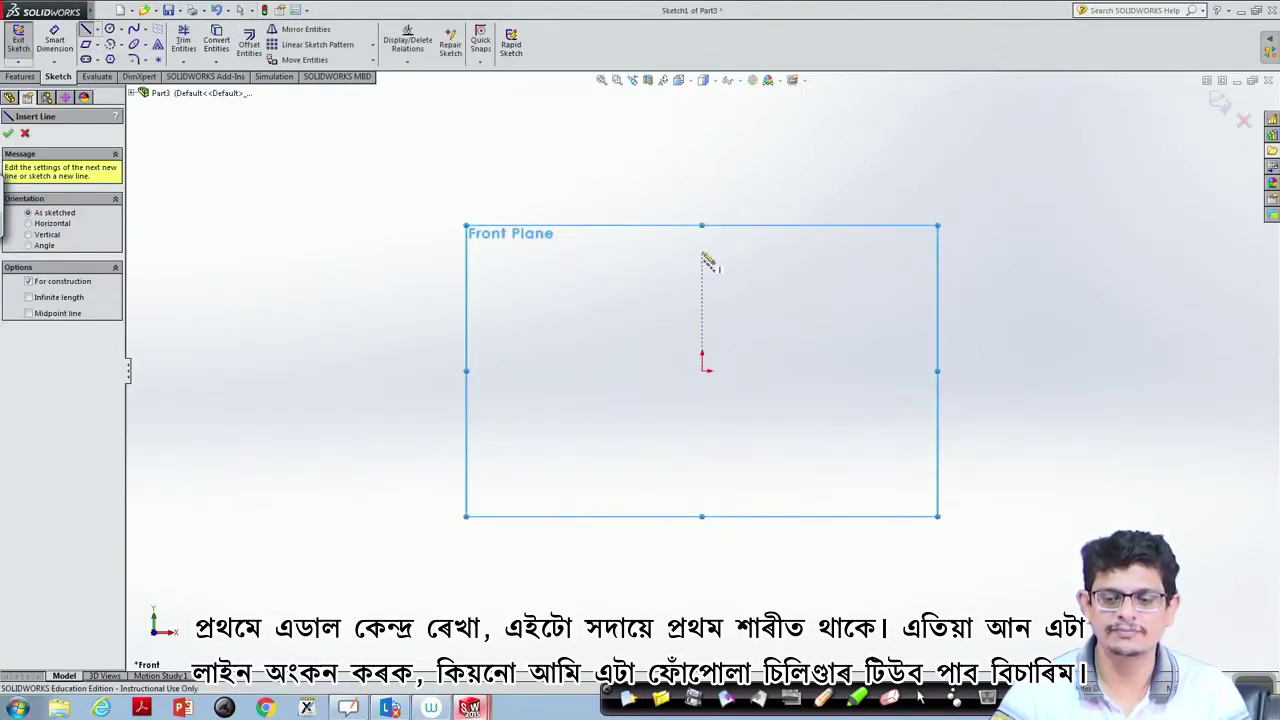
left_click(703, 249)
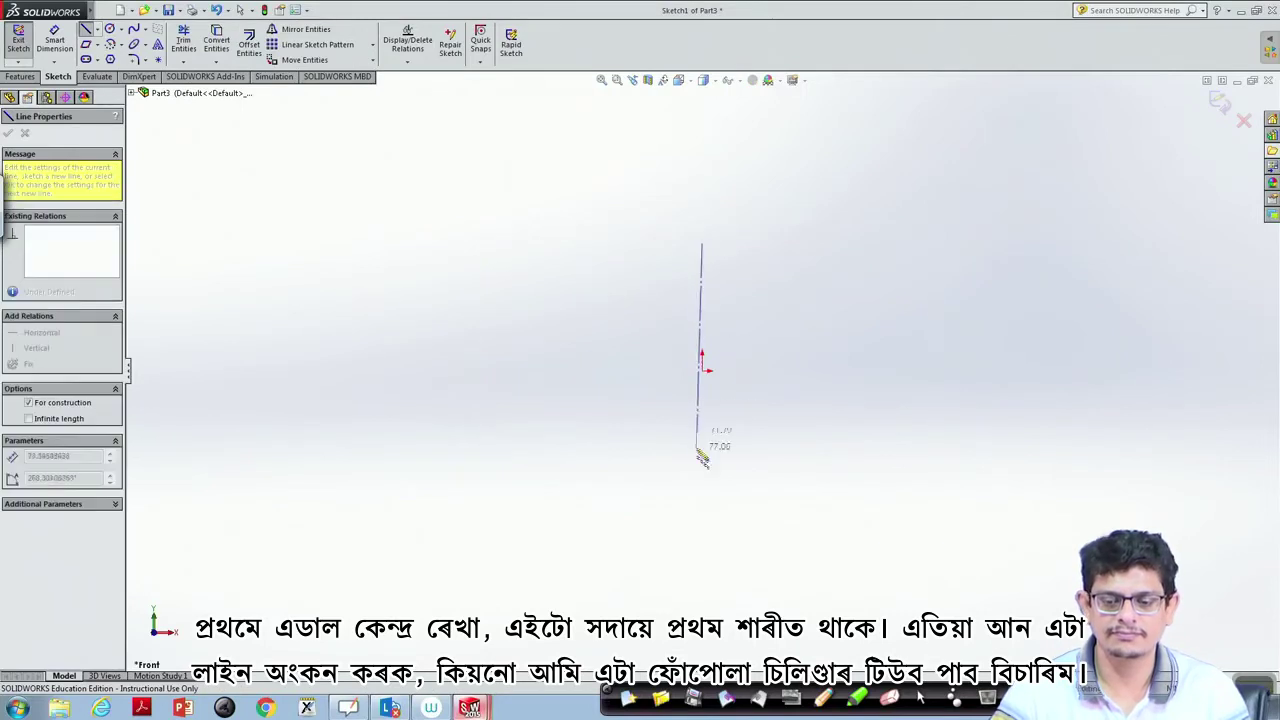
double_click(703, 497)
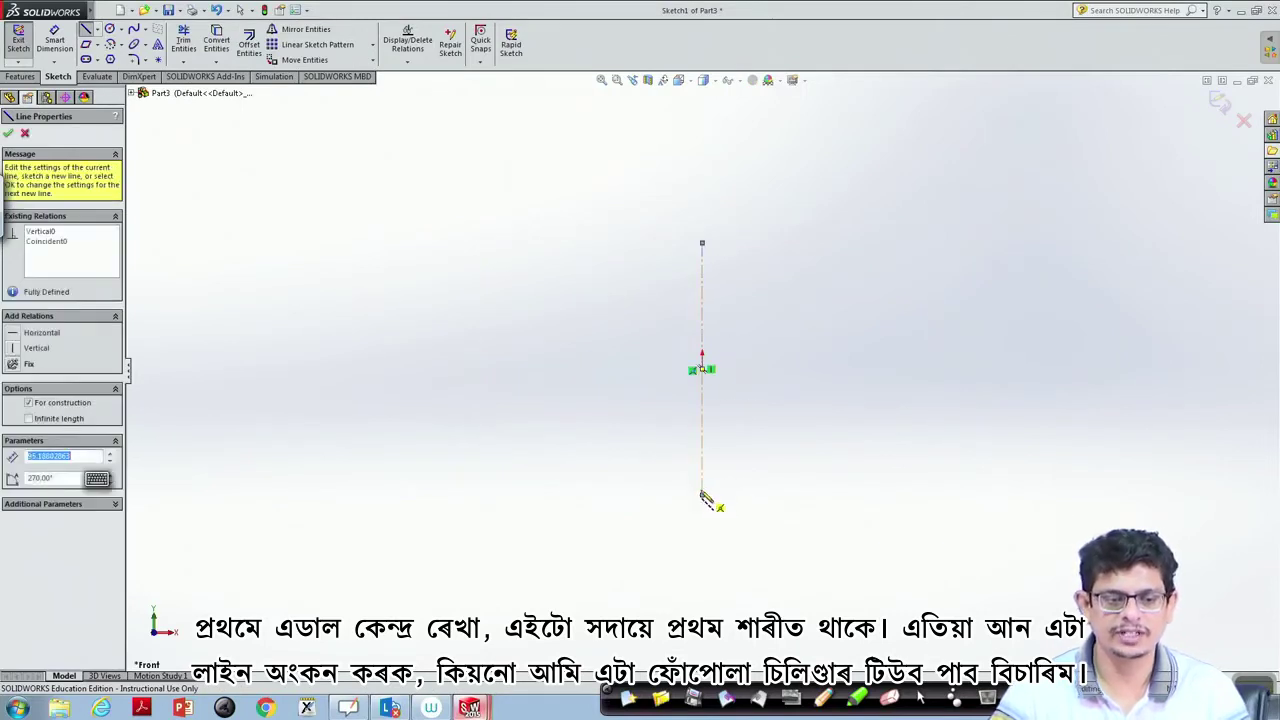
left_click(9, 136)
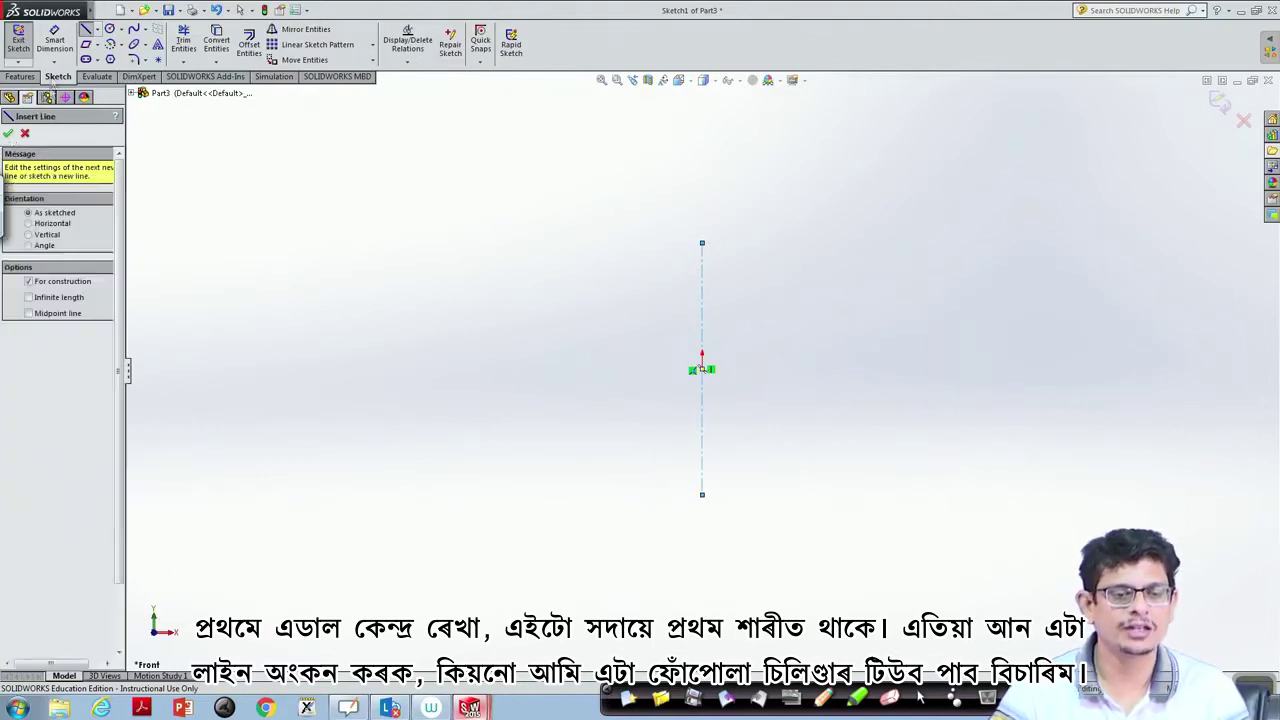
- Draw a thin closed rectangle just to the right of the centerline
left_click(97, 30)
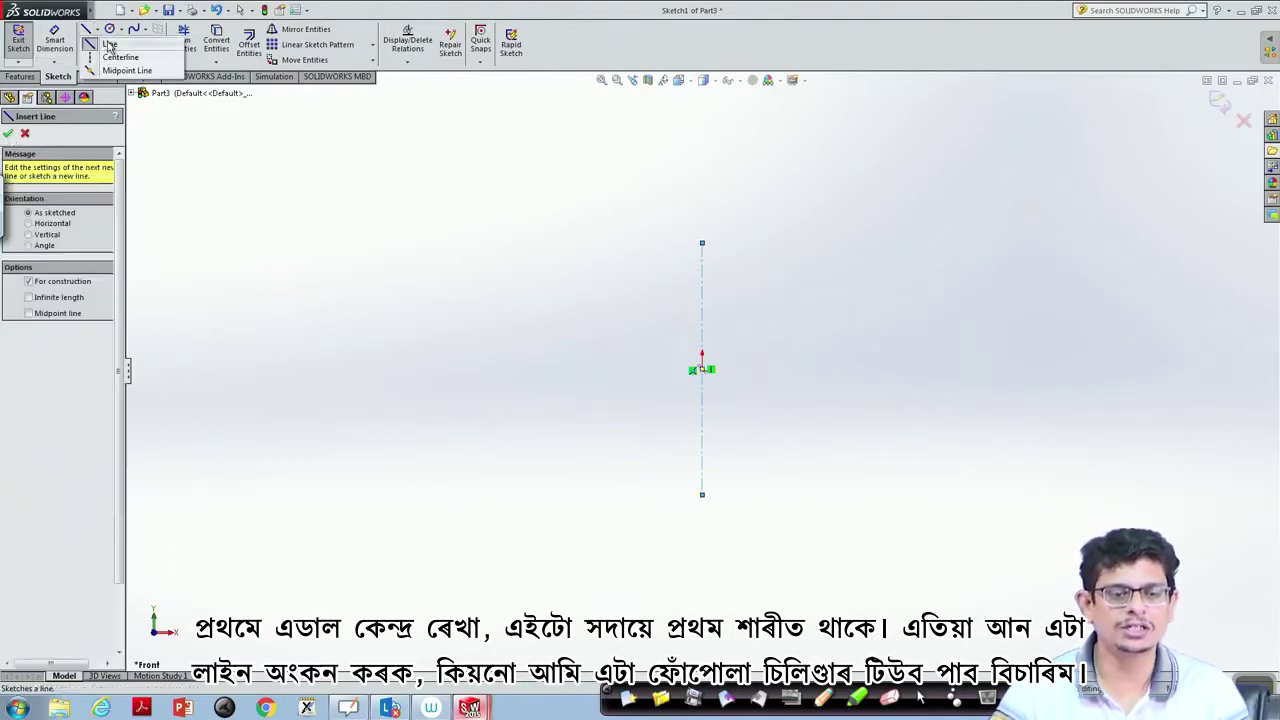
key("Escape")
key("Escape")
key("l")
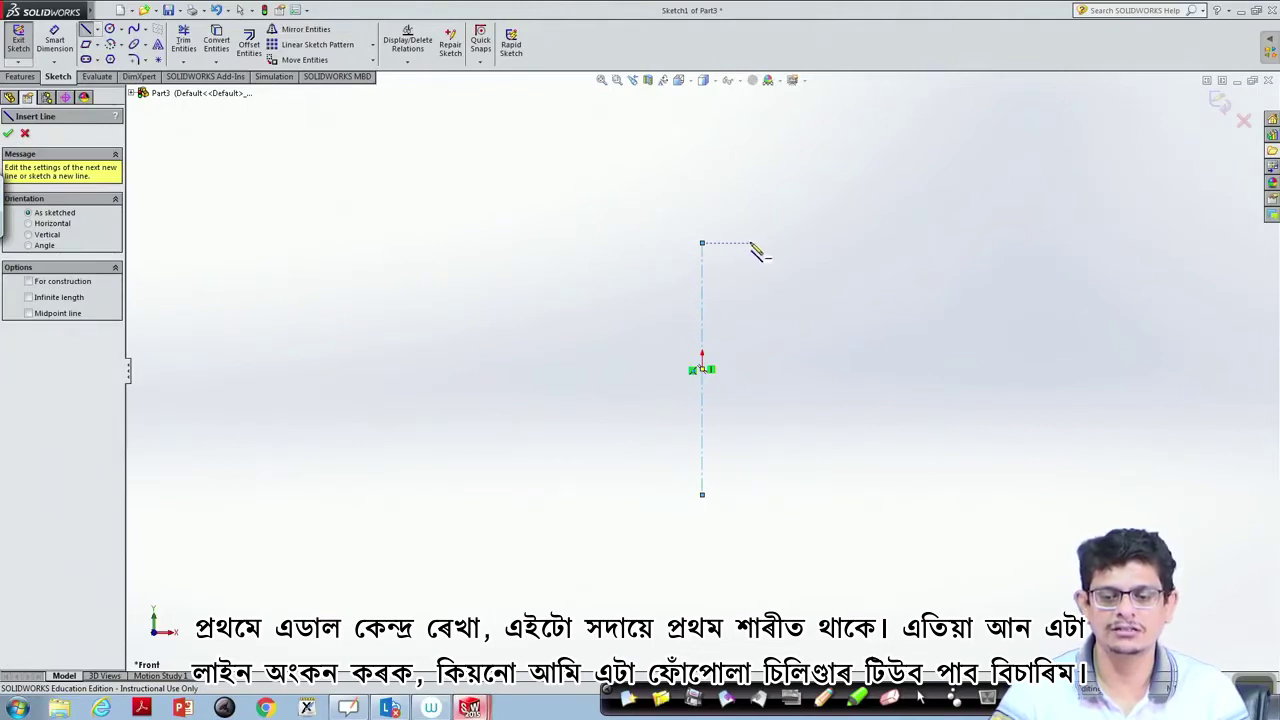
left_click(757, 249)
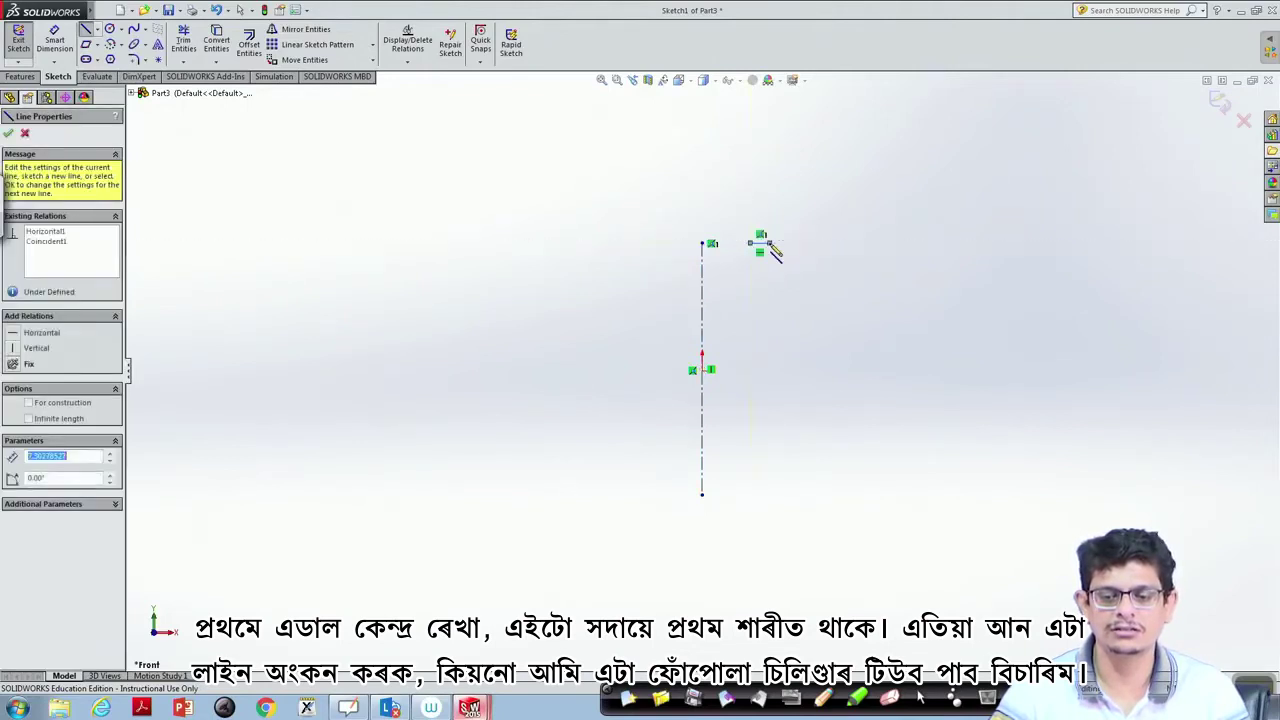
left_click(770, 484)
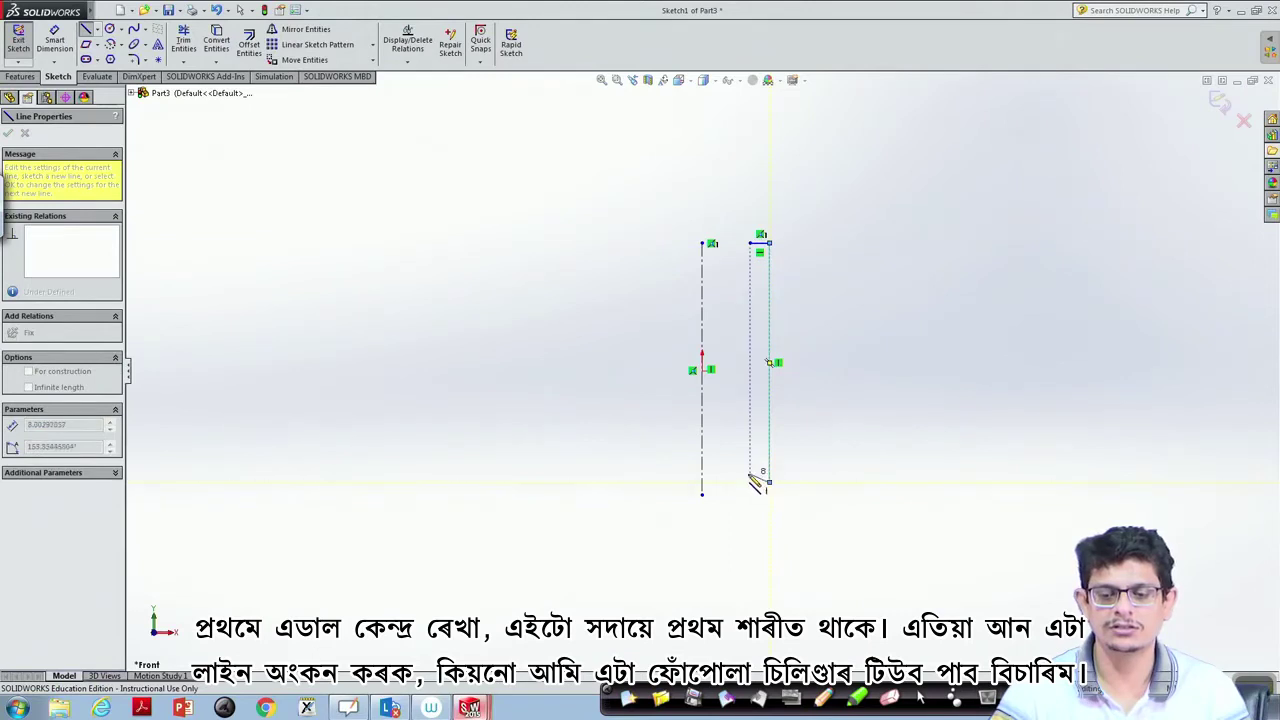
left_click(750, 484)
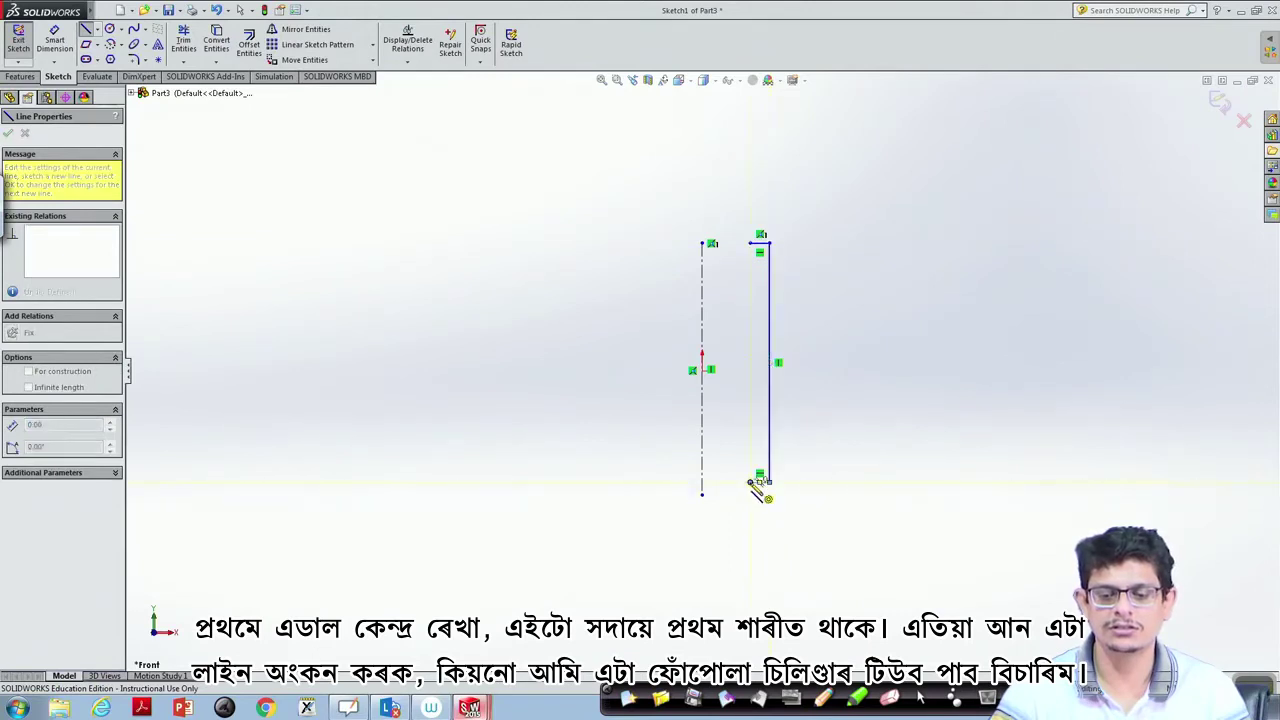
left_click(751, 244)
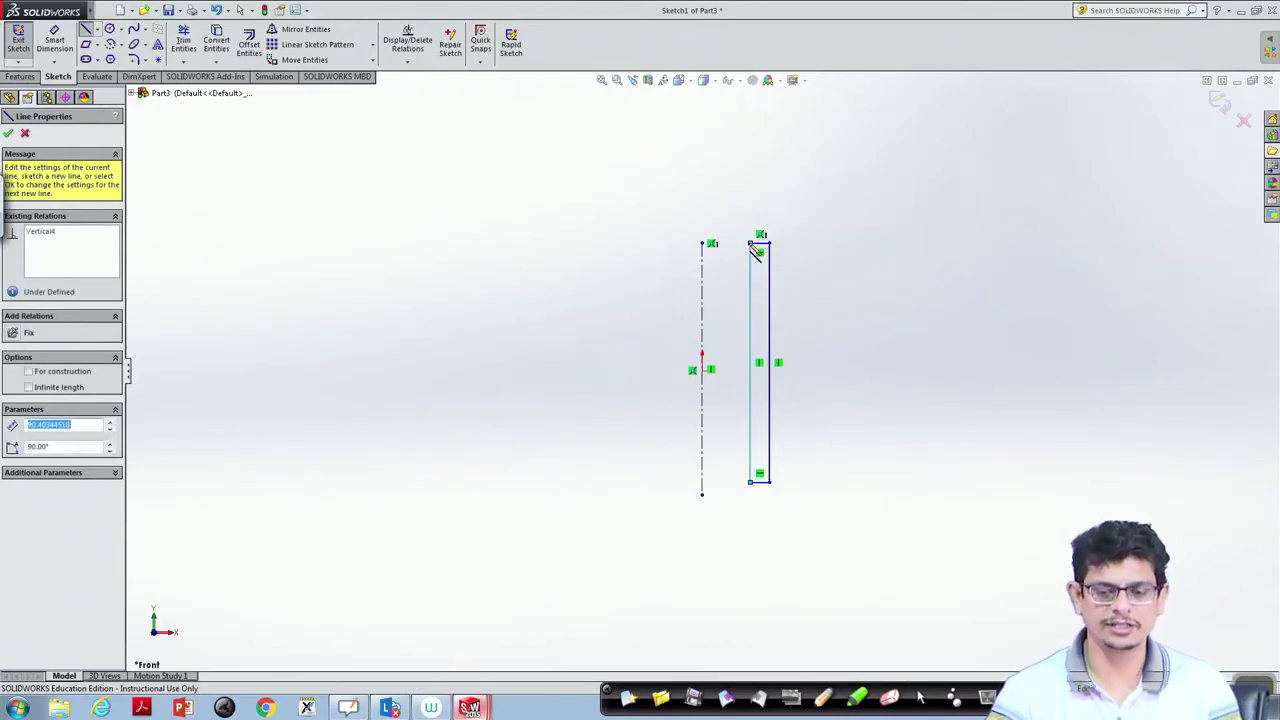
key("Escape")
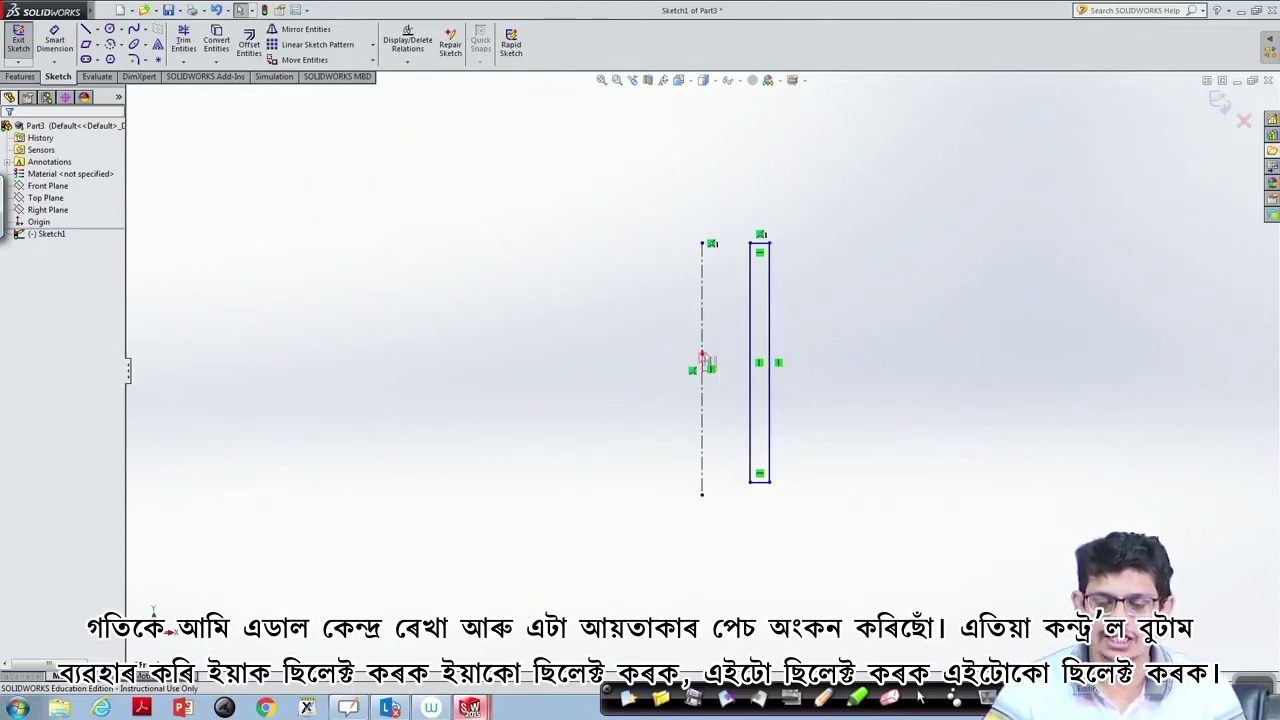
- Select the thin rectangle's edges and revolve them 360° about Line1 into a tube
left_click(751, 346)
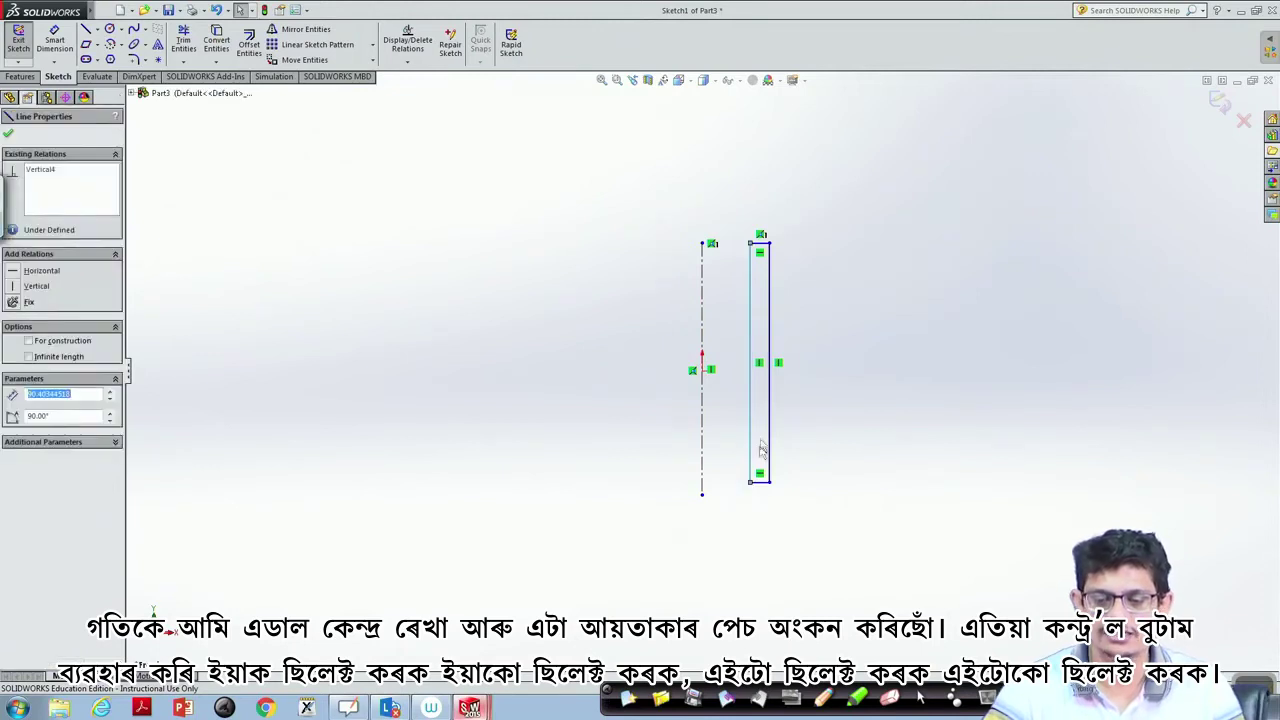
left_click(769, 473, "ctrl")
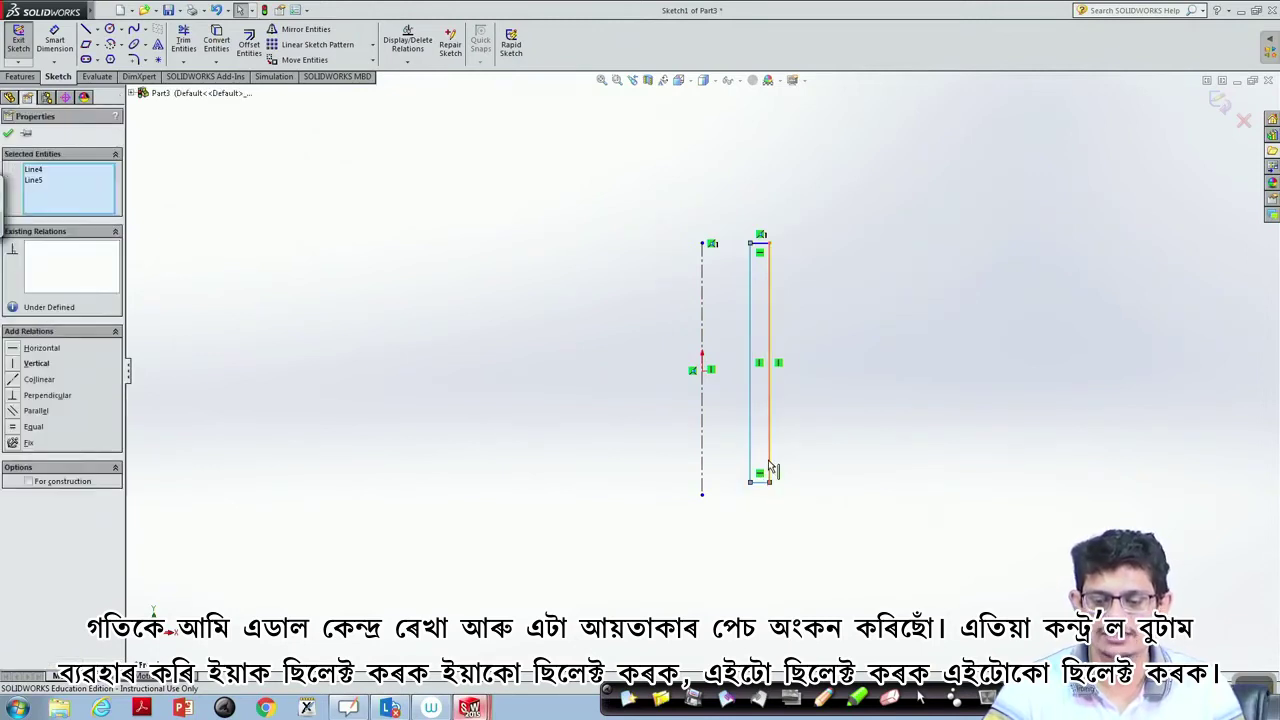
left_click(761, 244, "ctrl")
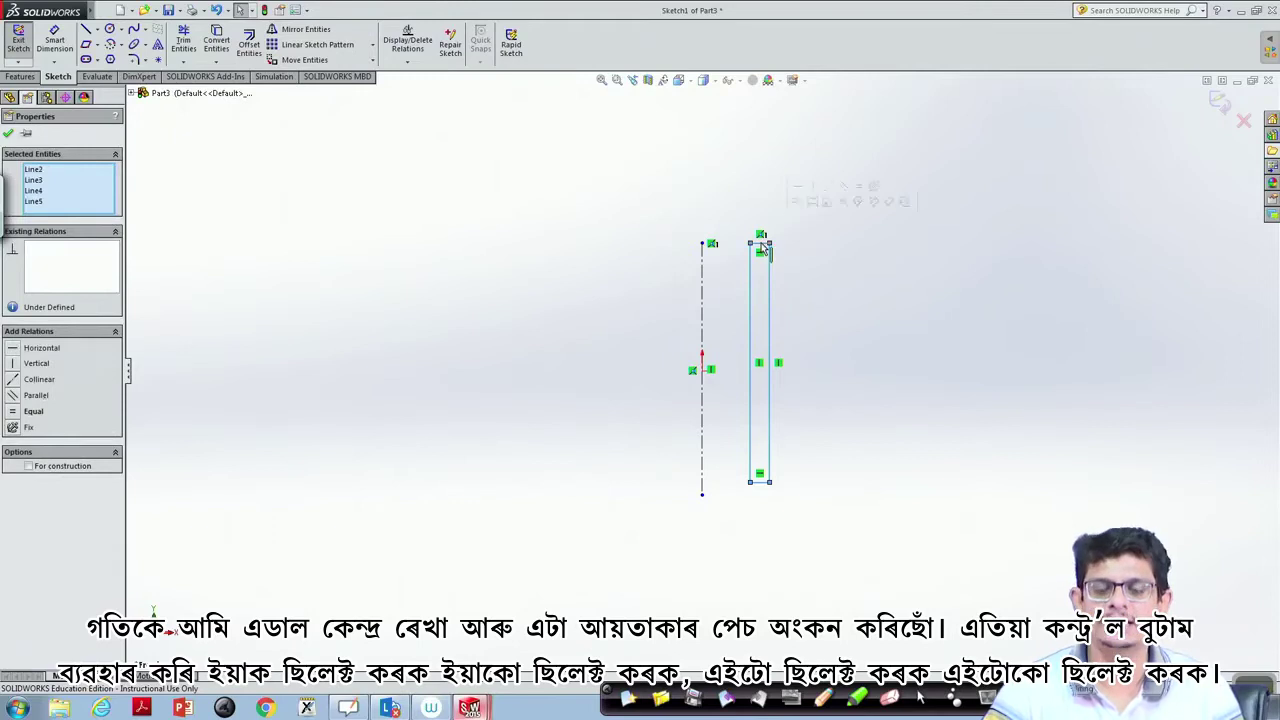
left_click(12, 78)
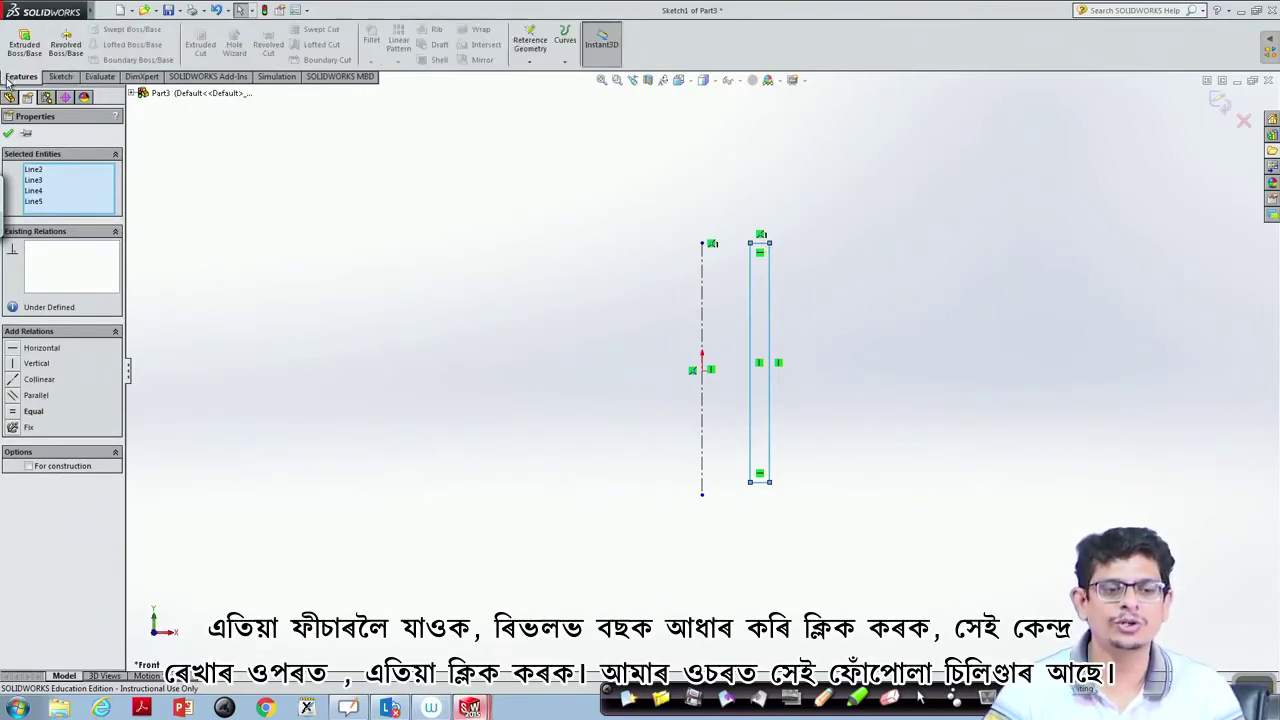
left_click(69, 52)
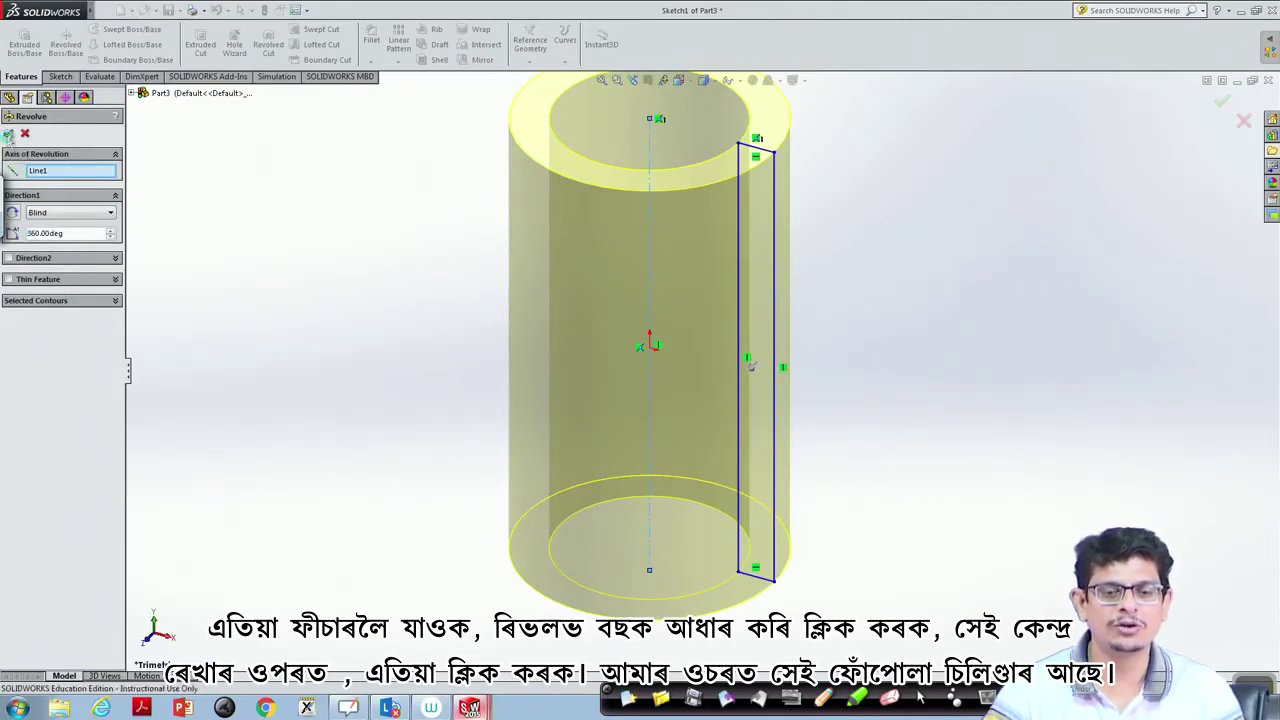
left_click(8, 134)
key("f")
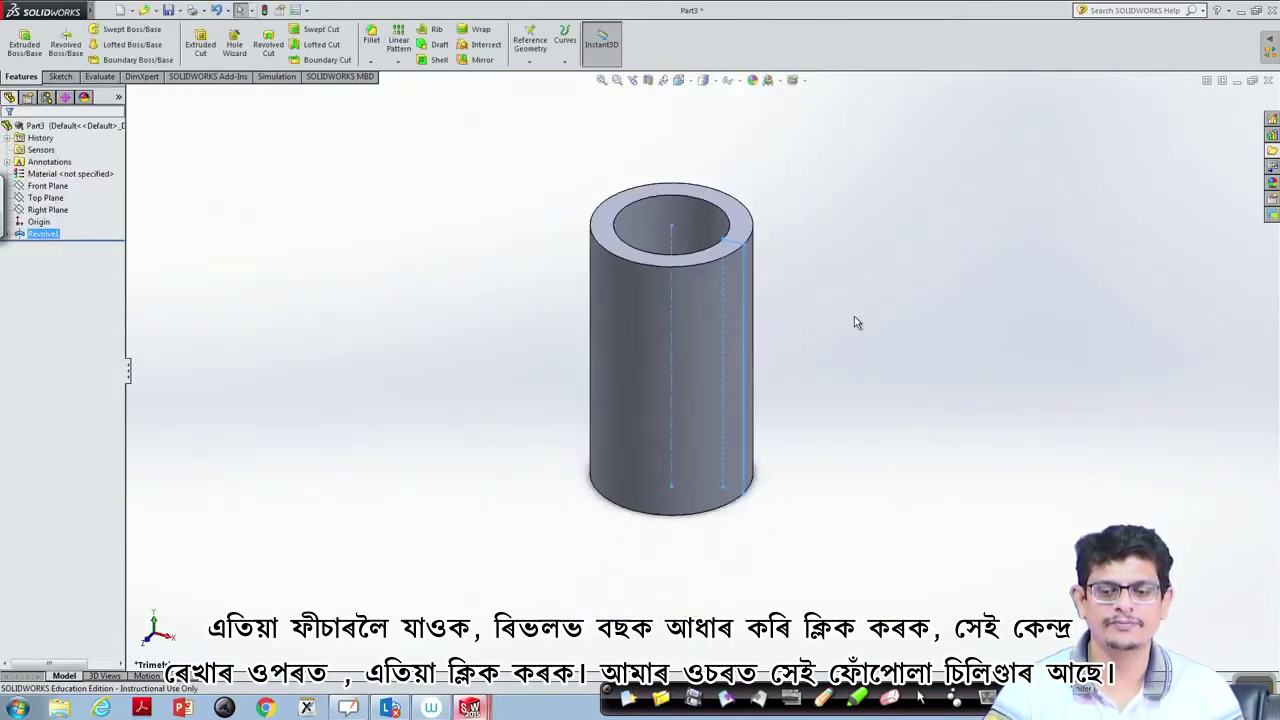
- Close Part3, Part2 and Part1, discarding changes each time
mouse_move(866, 327)
middle_mouse_down()
mouse_move(860, 532)
mouse_move(786, 600)
mouse_move(846, 451)
mouse_move(792, 290)
mouse_move(814, 400)
mouse_move(846, 206)
mouse_move(820, 420)
middle_mouse_up()
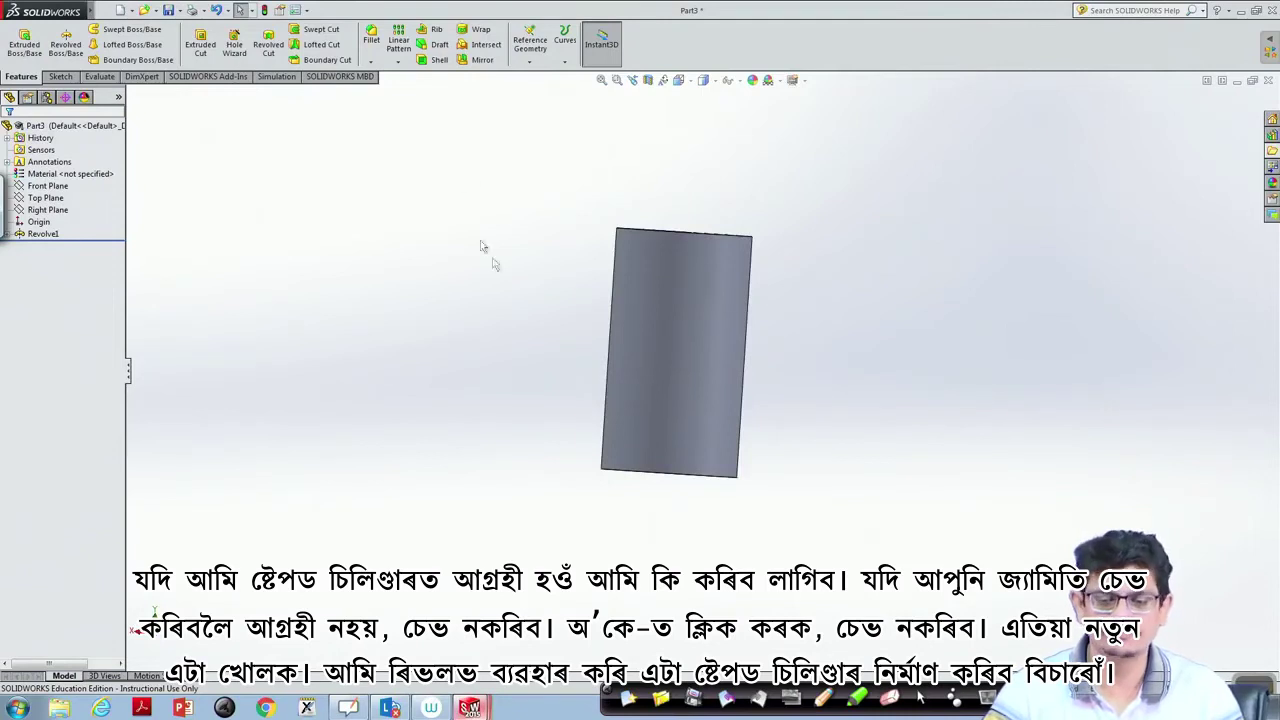
left_click(1268, 81)
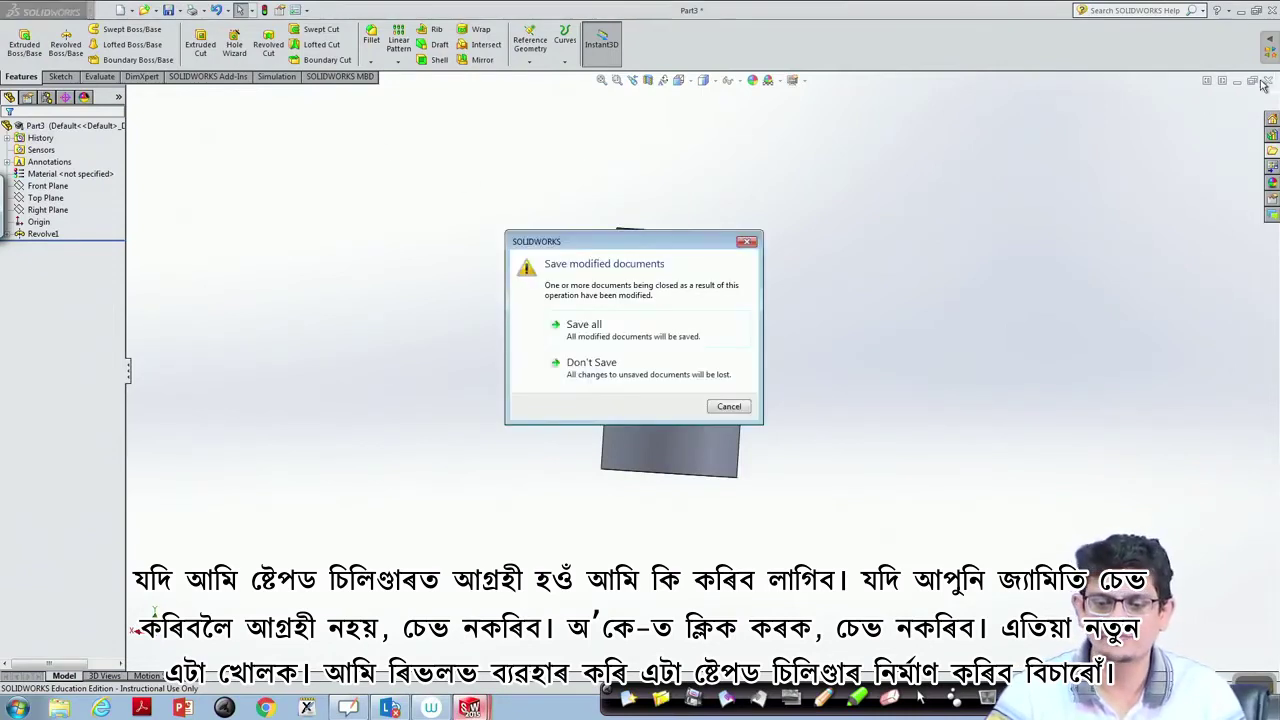
left_click(729, 406)
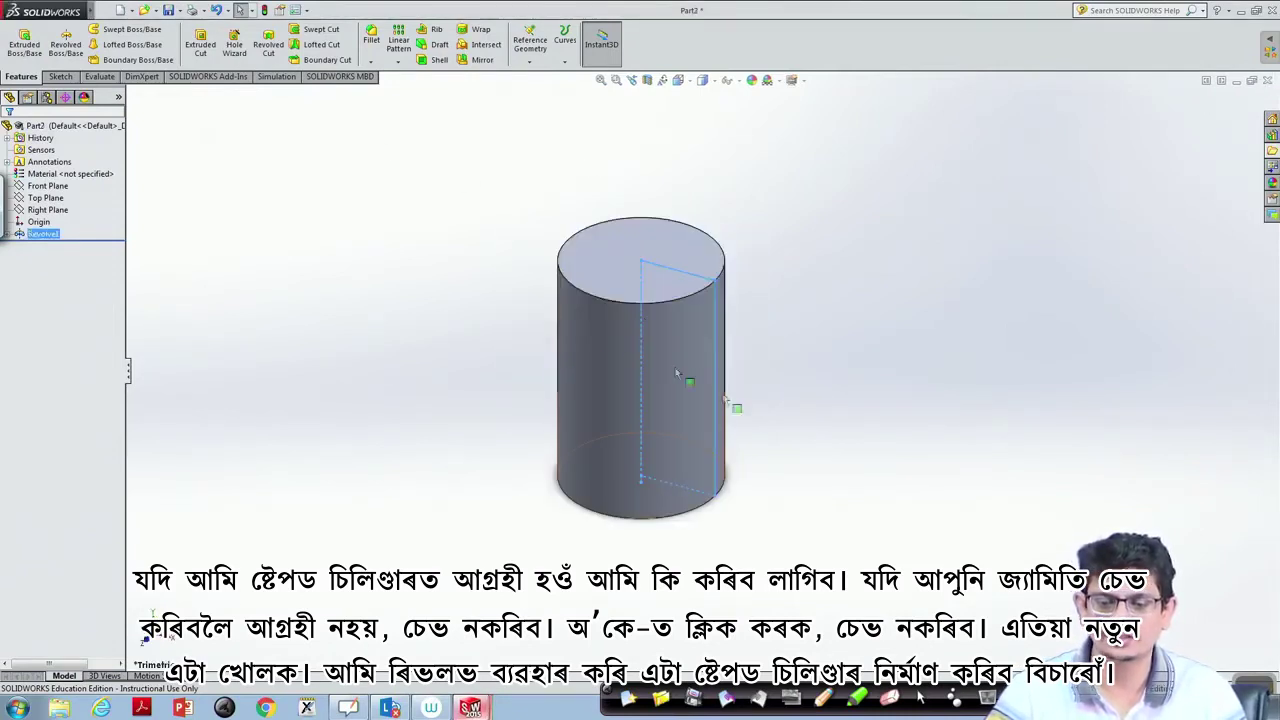
left_click(1267, 81)
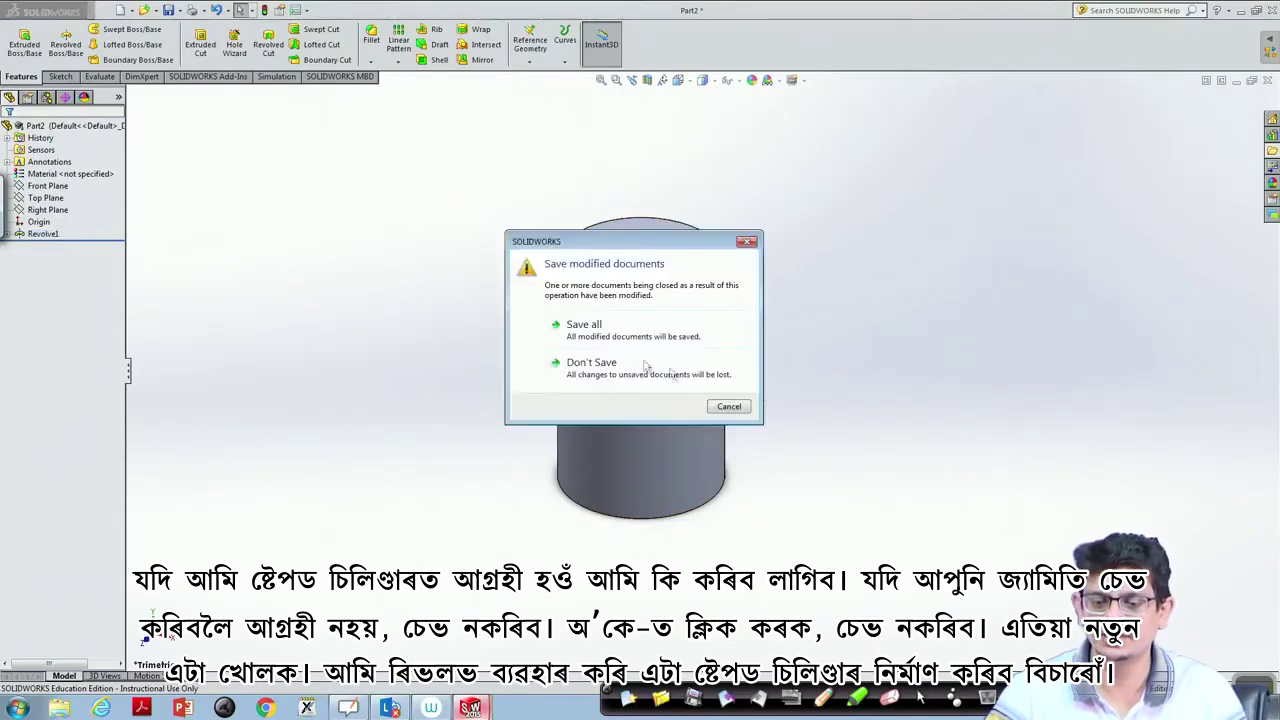
left_click(590, 364)
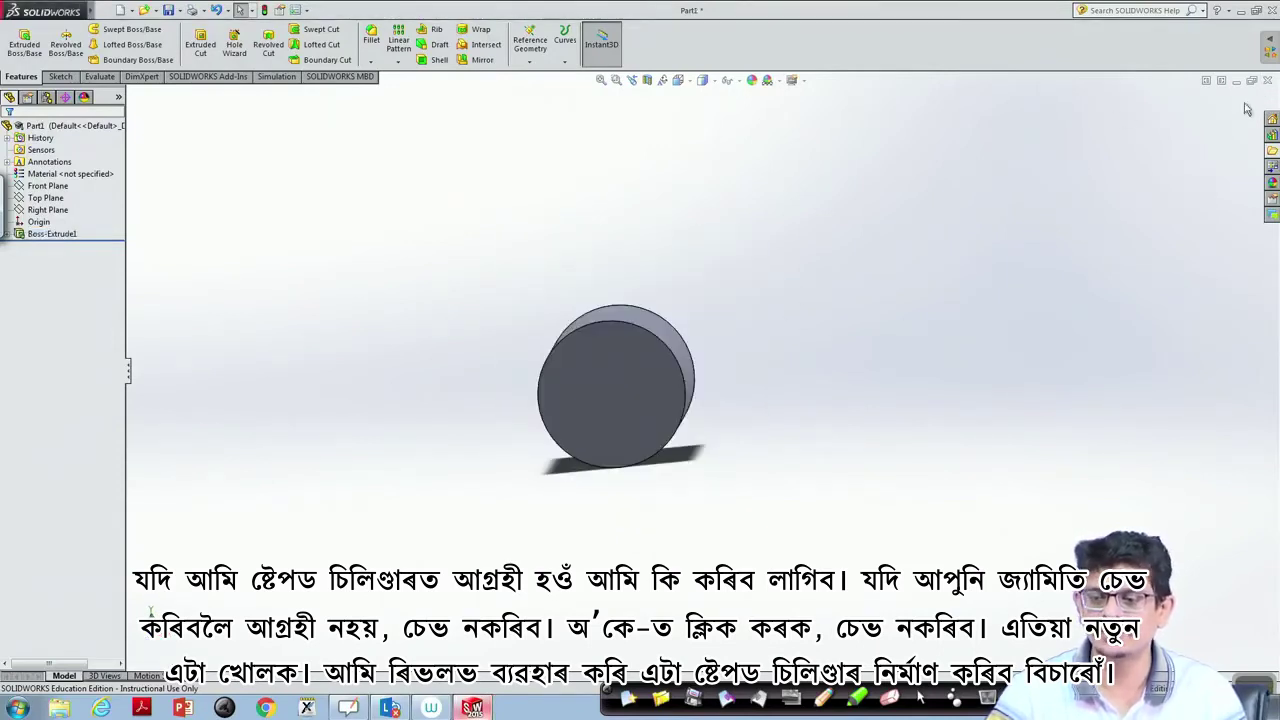
left_click(1267, 81)
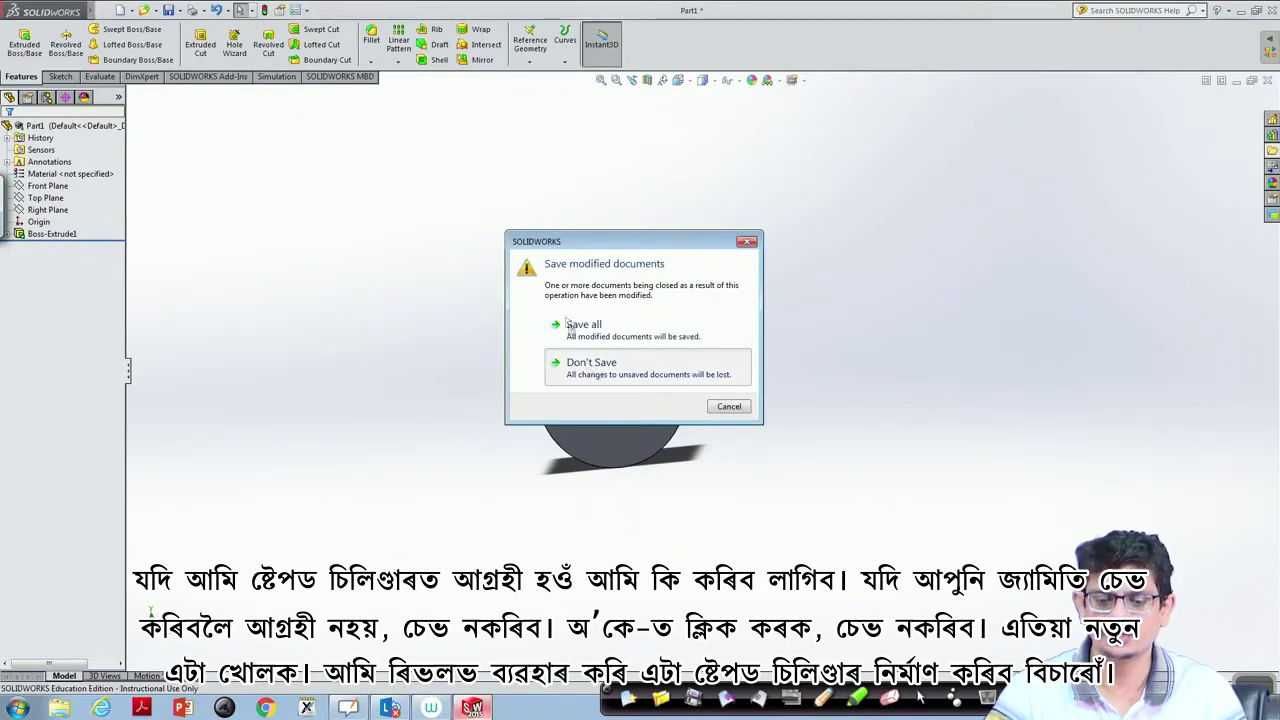
left_click(597, 380)
- Start a new blank part document, Part4
left_click(105, 10)
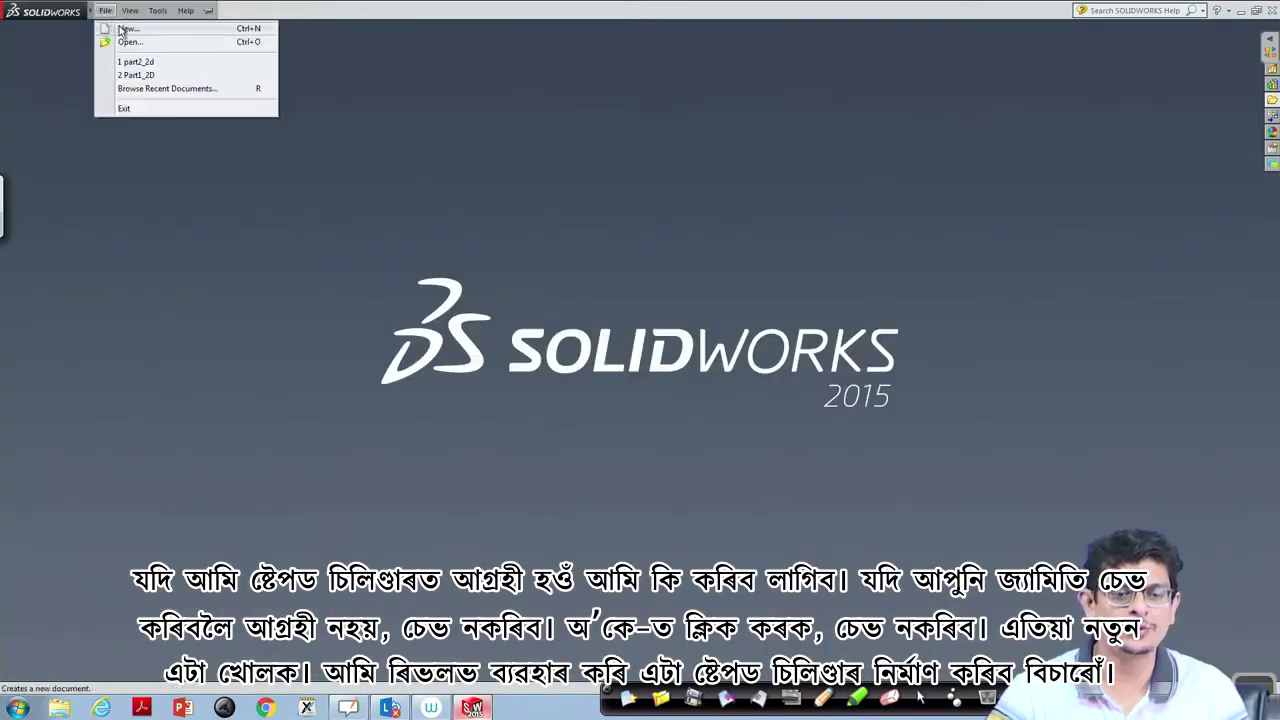
left_click(122, 28)
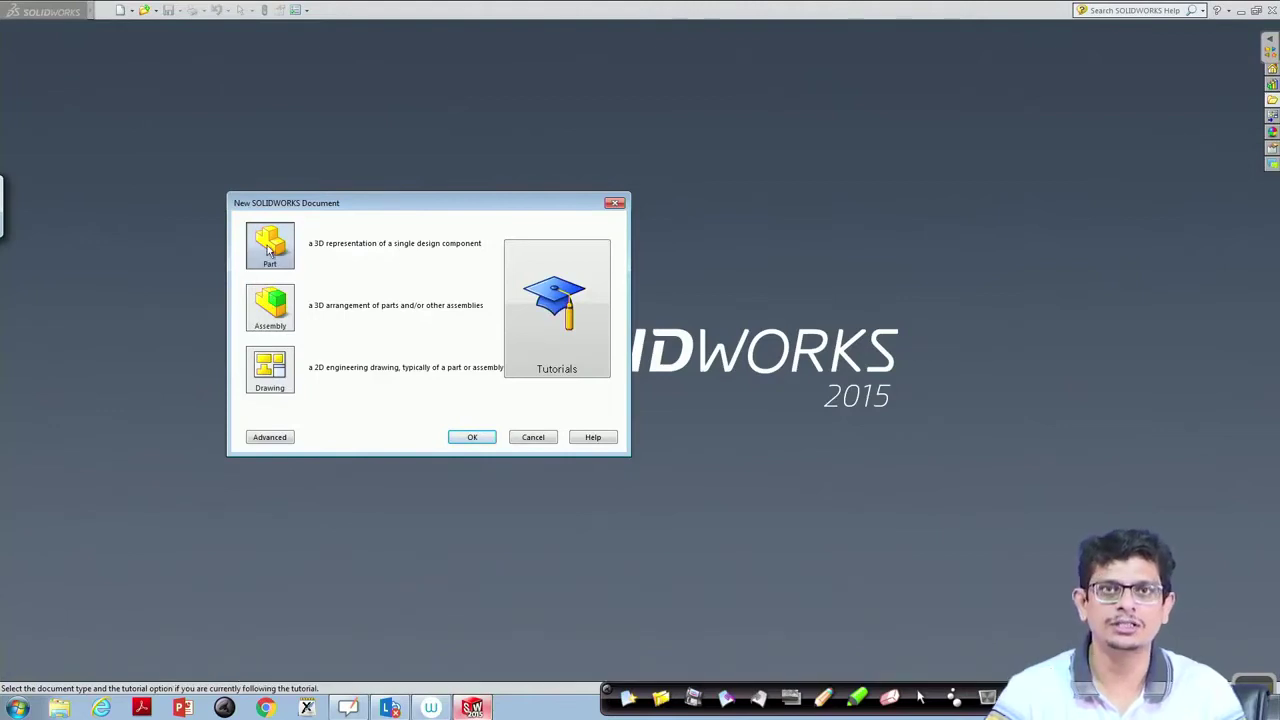
left_click(462, 439)
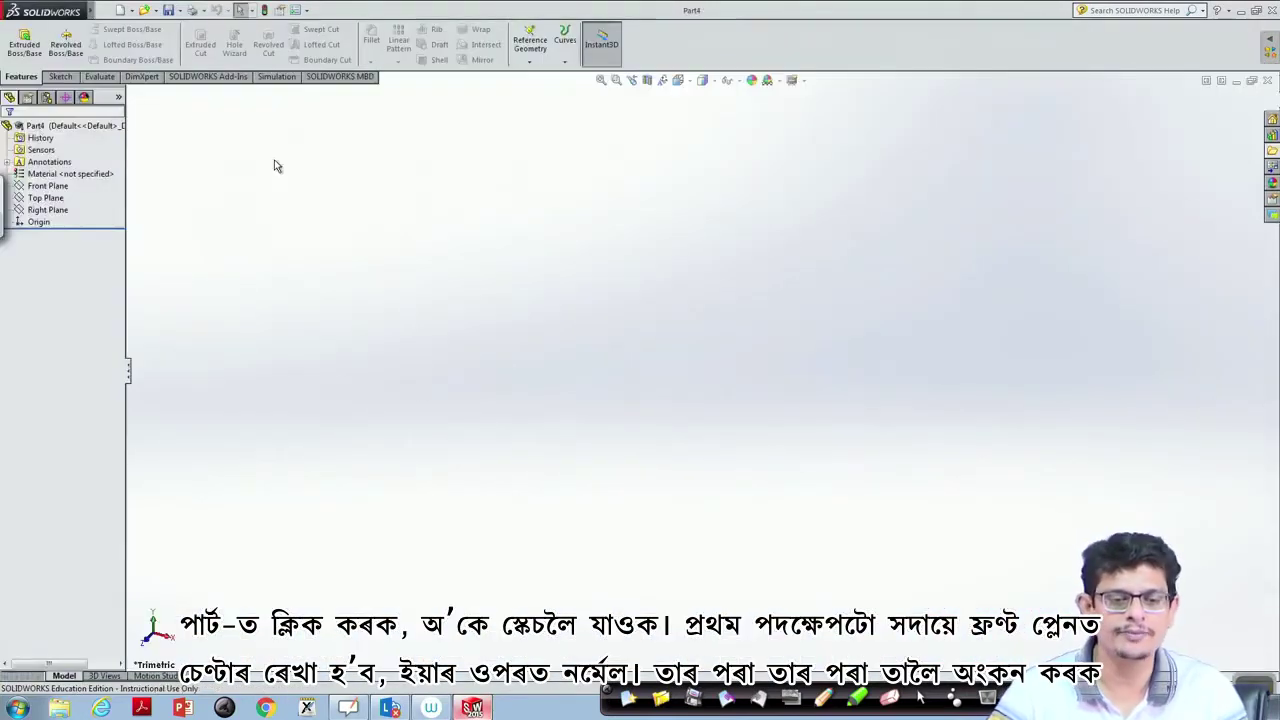
- Select the Front Plane as the sketch plane and view it face-on
left_click(59, 77)
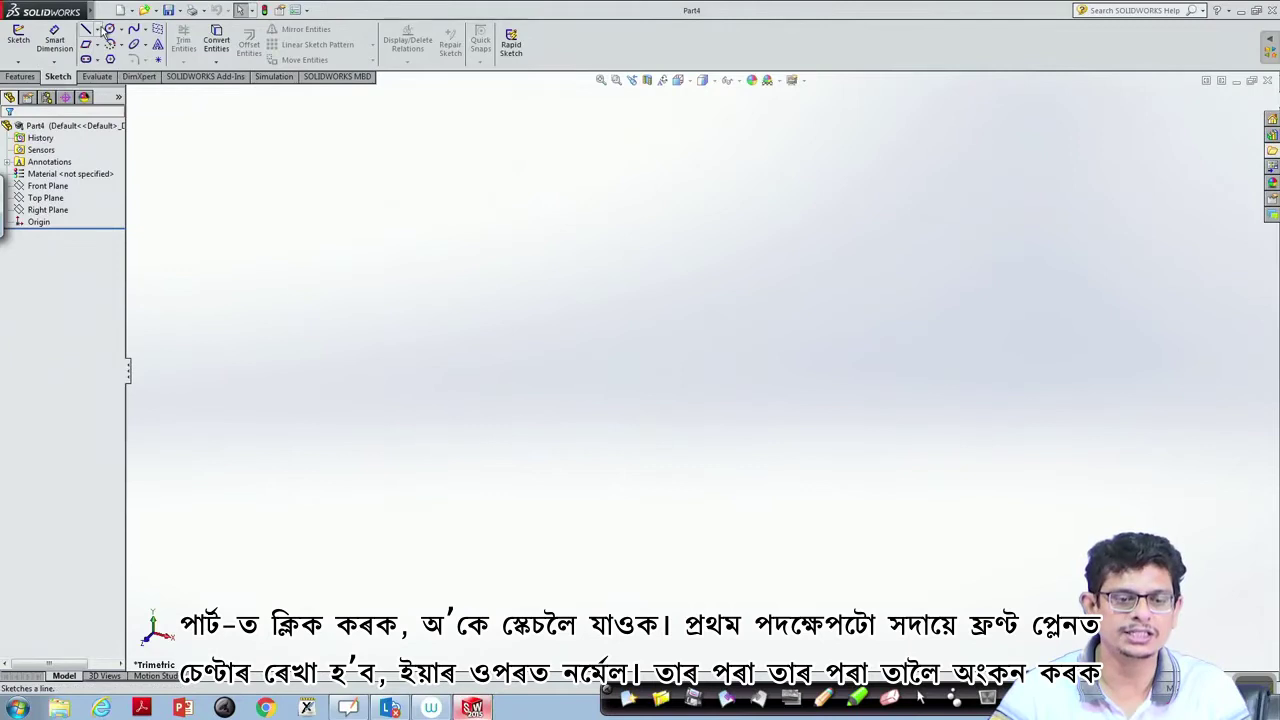
left_click(98, 30)
left_click(108, 45)
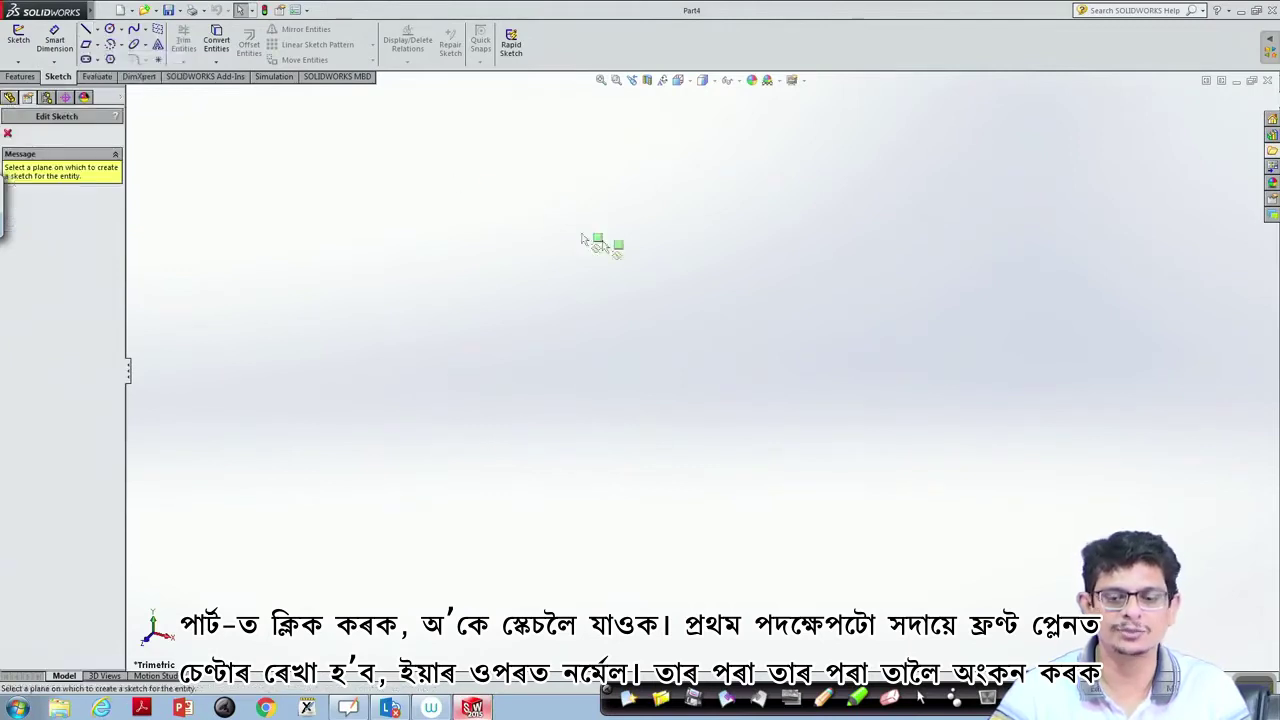
left_click(8, 134)
left_click(36, 188)
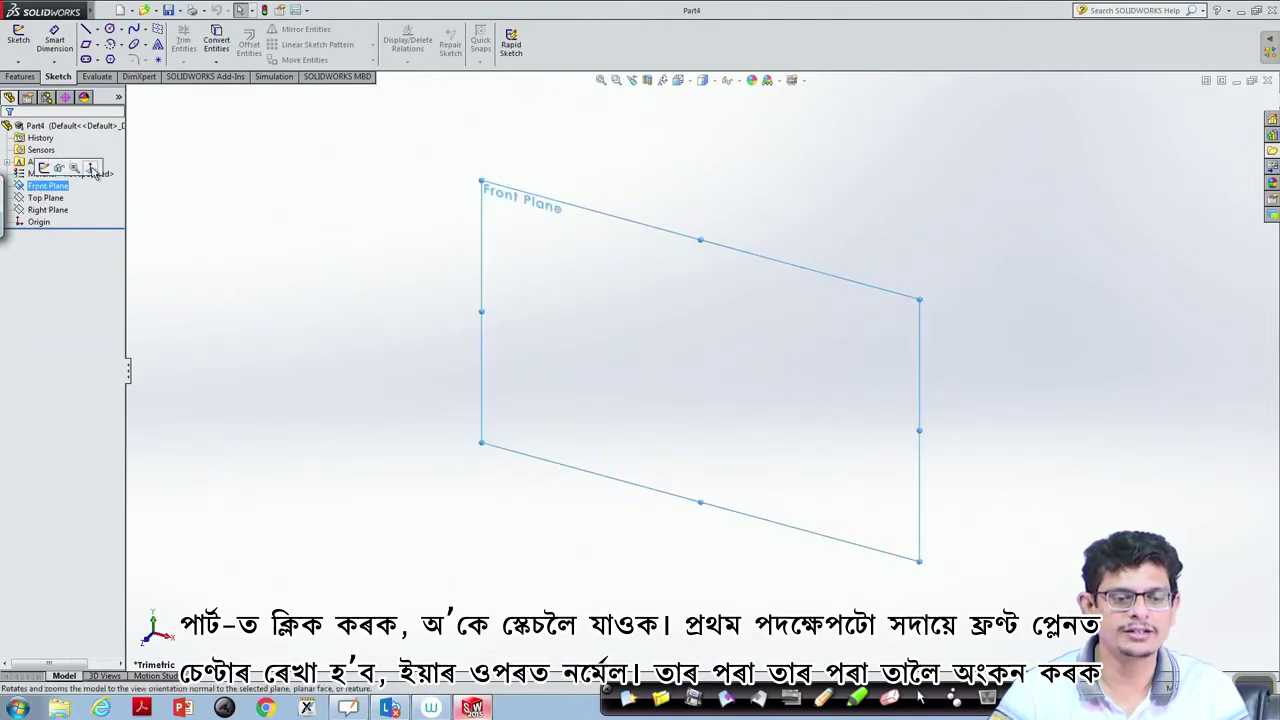
left_click(90, 167)
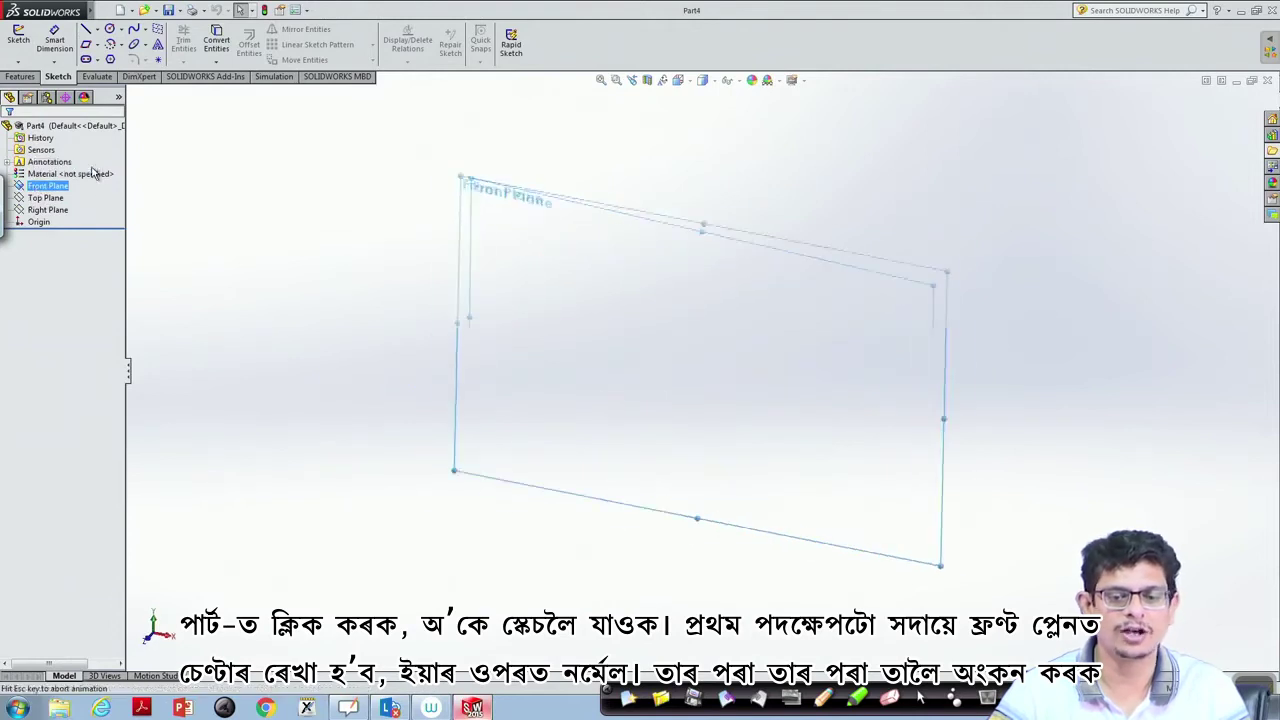
- Draw a vertical construction centerline running above and below the origin
left_click(95, 31)
left_click(125, 54)
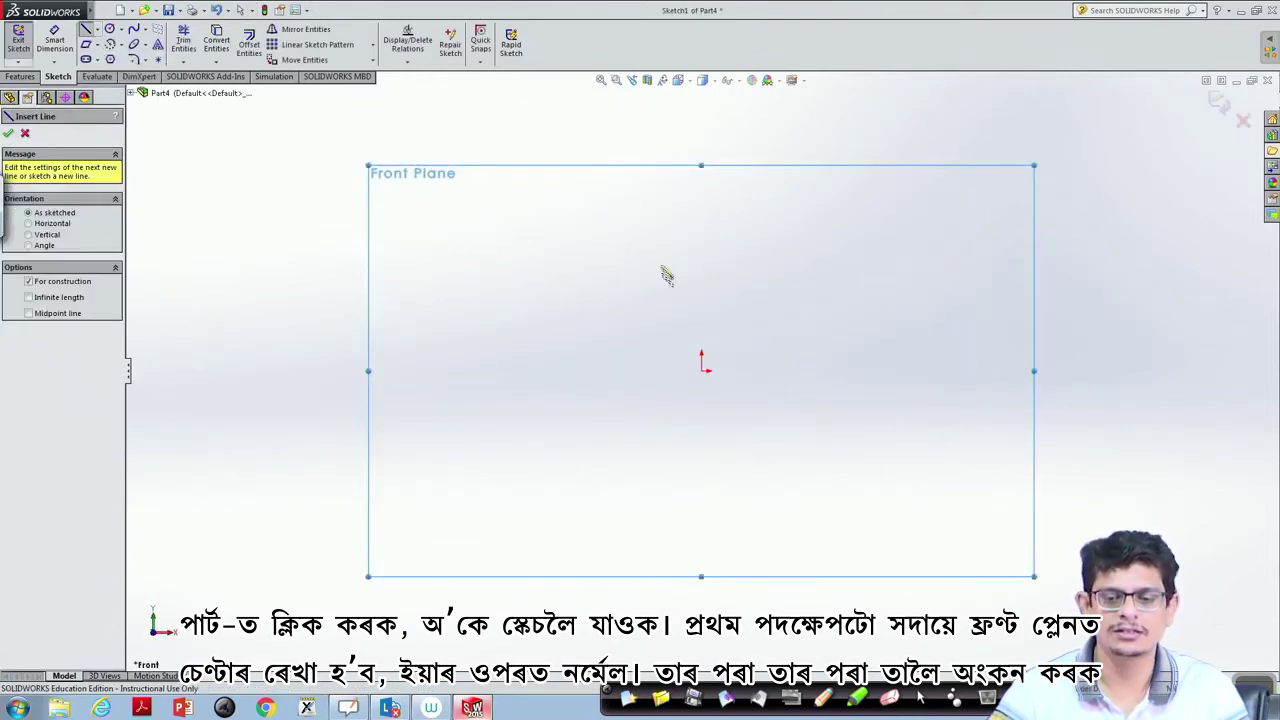
left_click(700, 221)
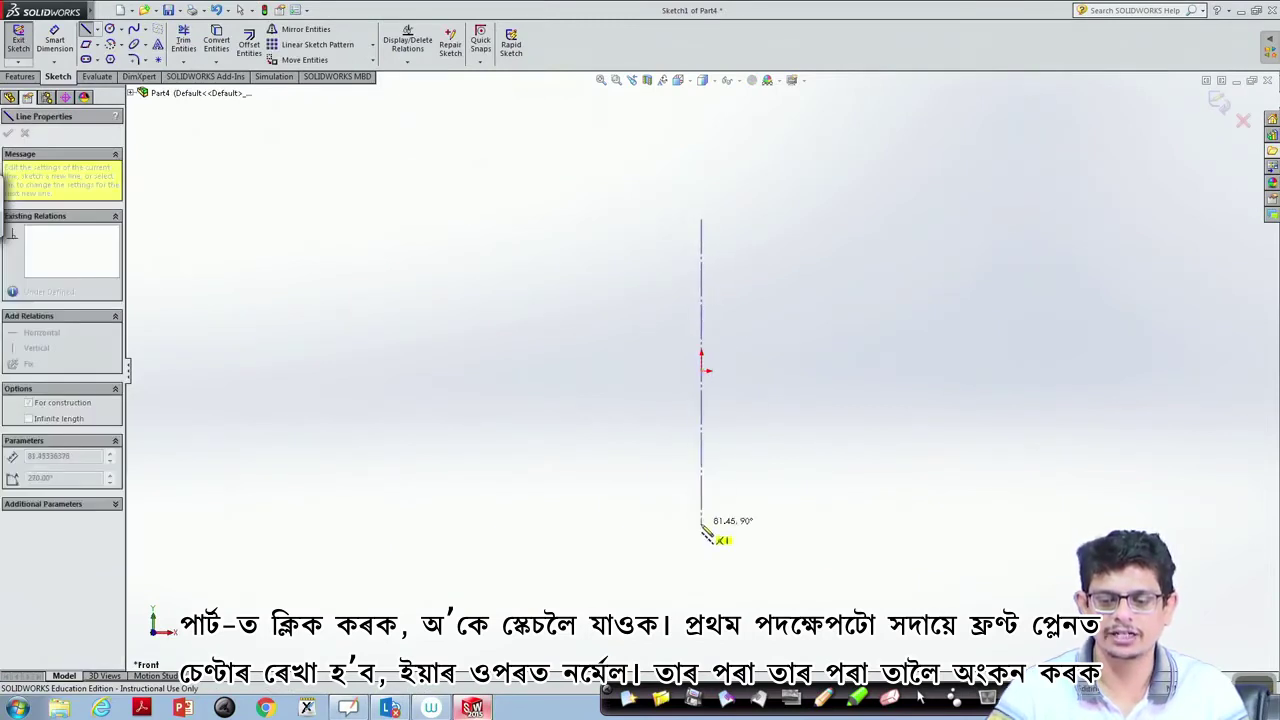
left_click(701, 522)
key("Escape")
key("Escape")
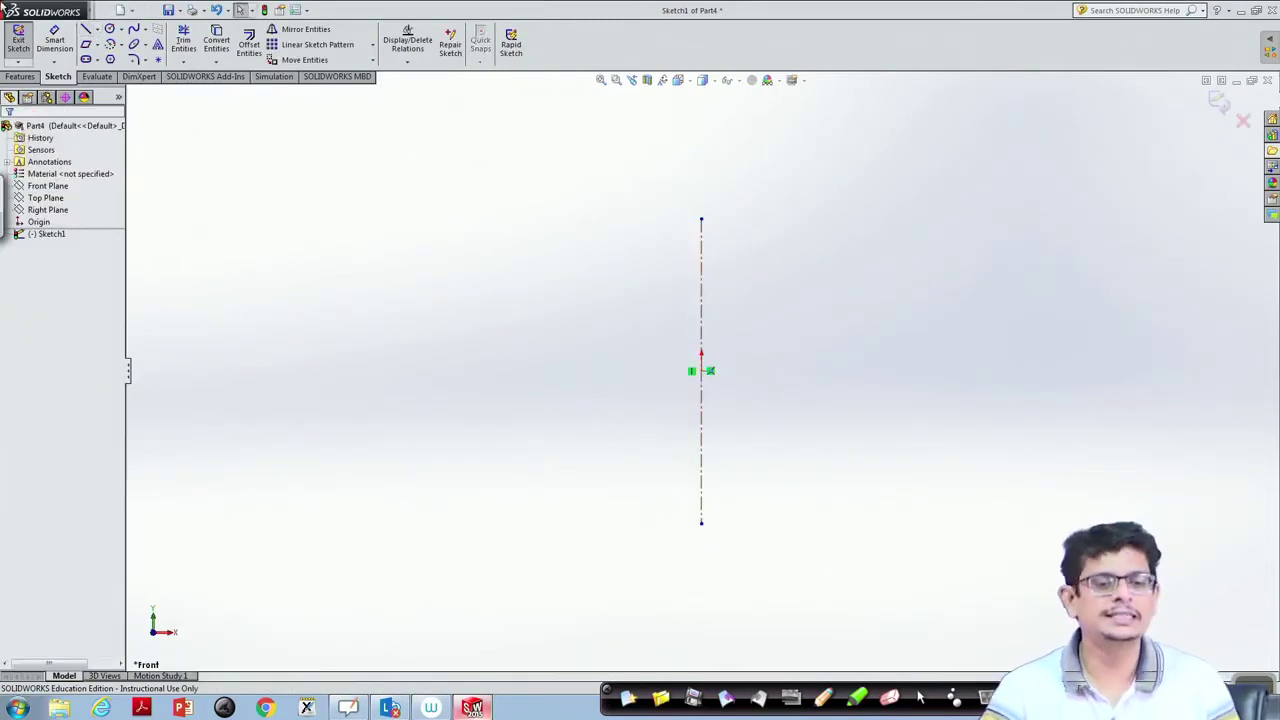
- Draw the six-line stepped profile, narrow on top and wide at the bottom, closing on the centerline
left_click(95, 30)
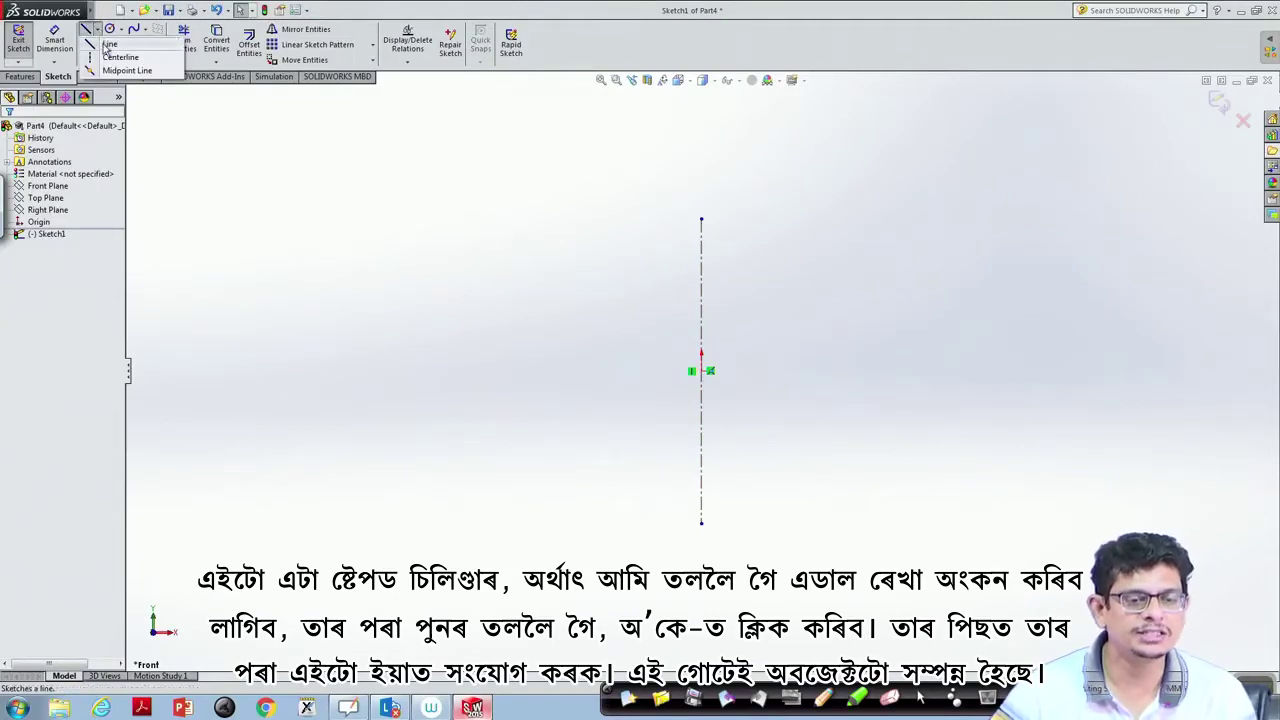
left_click(108, 45)
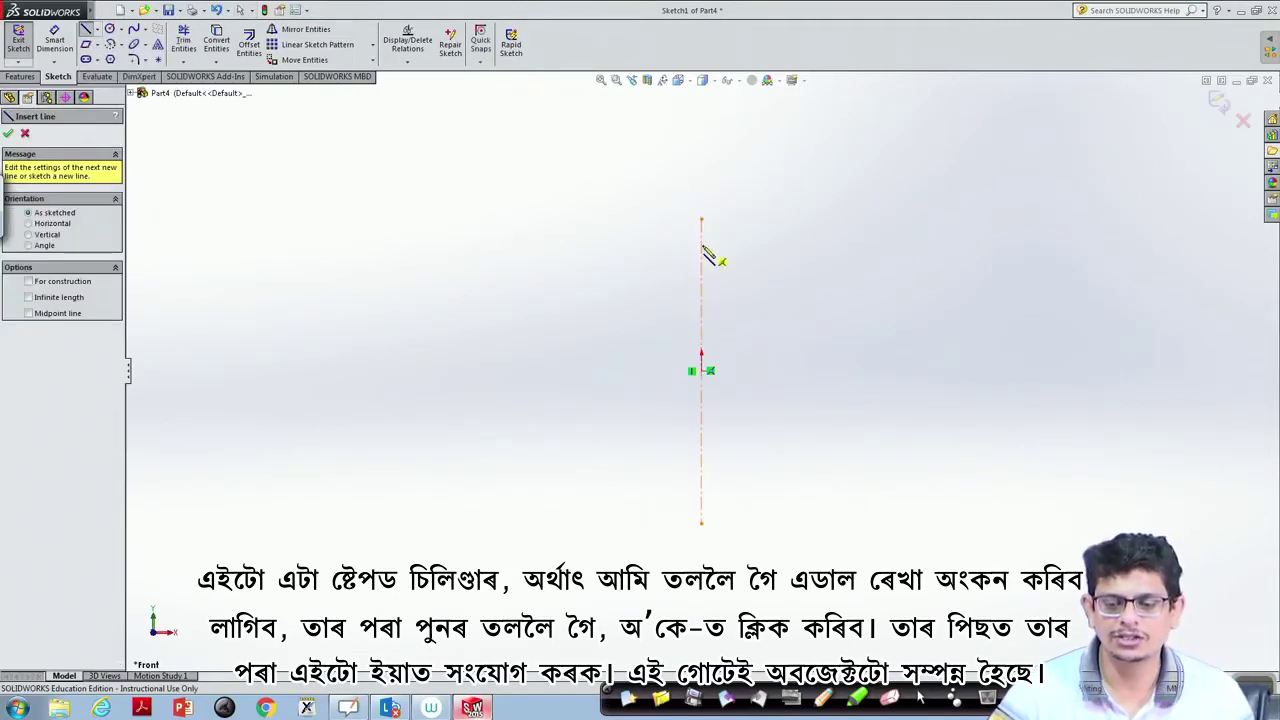
left_click(701, 246)
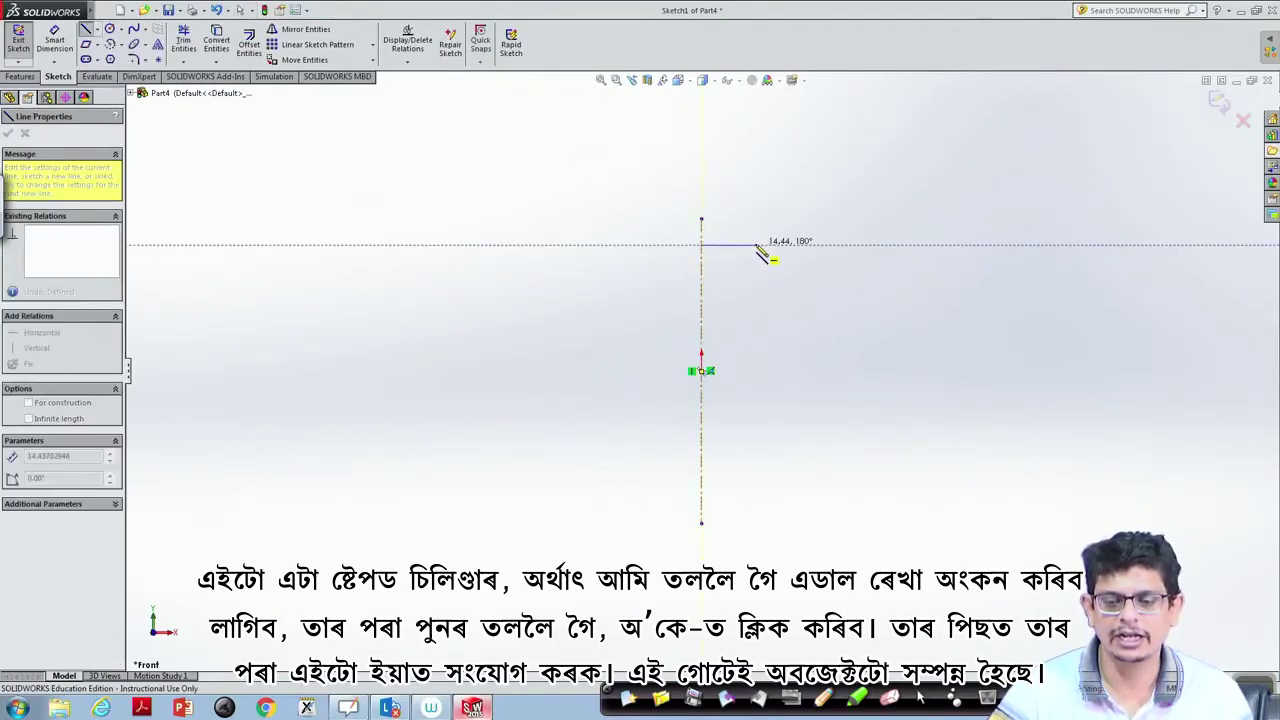
left_click(757, 245)
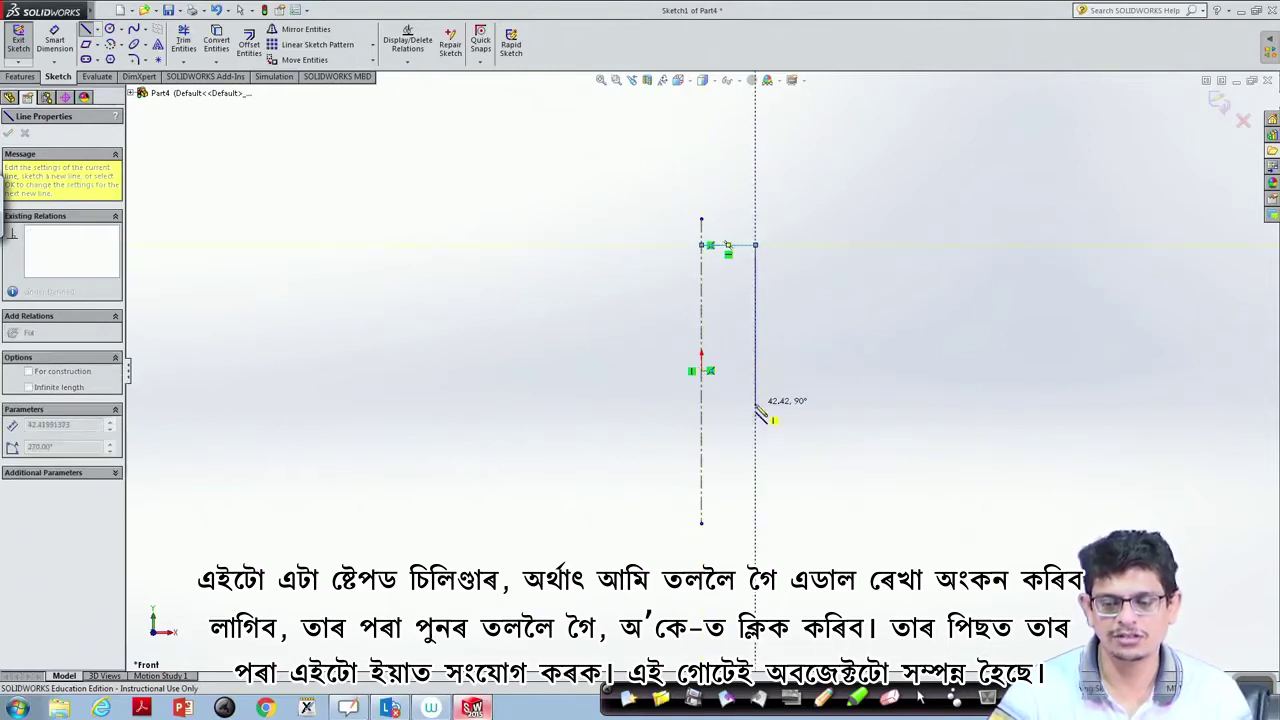
left_click(756, 404)
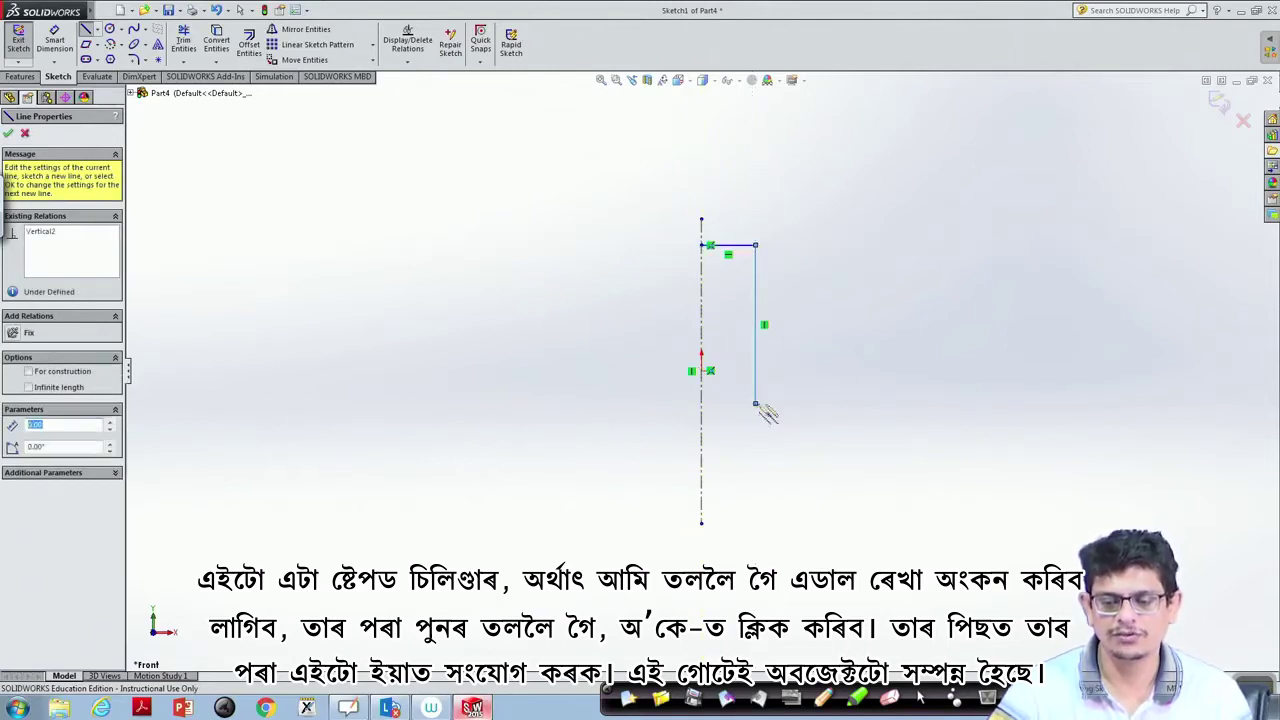
left_click(816, 405)
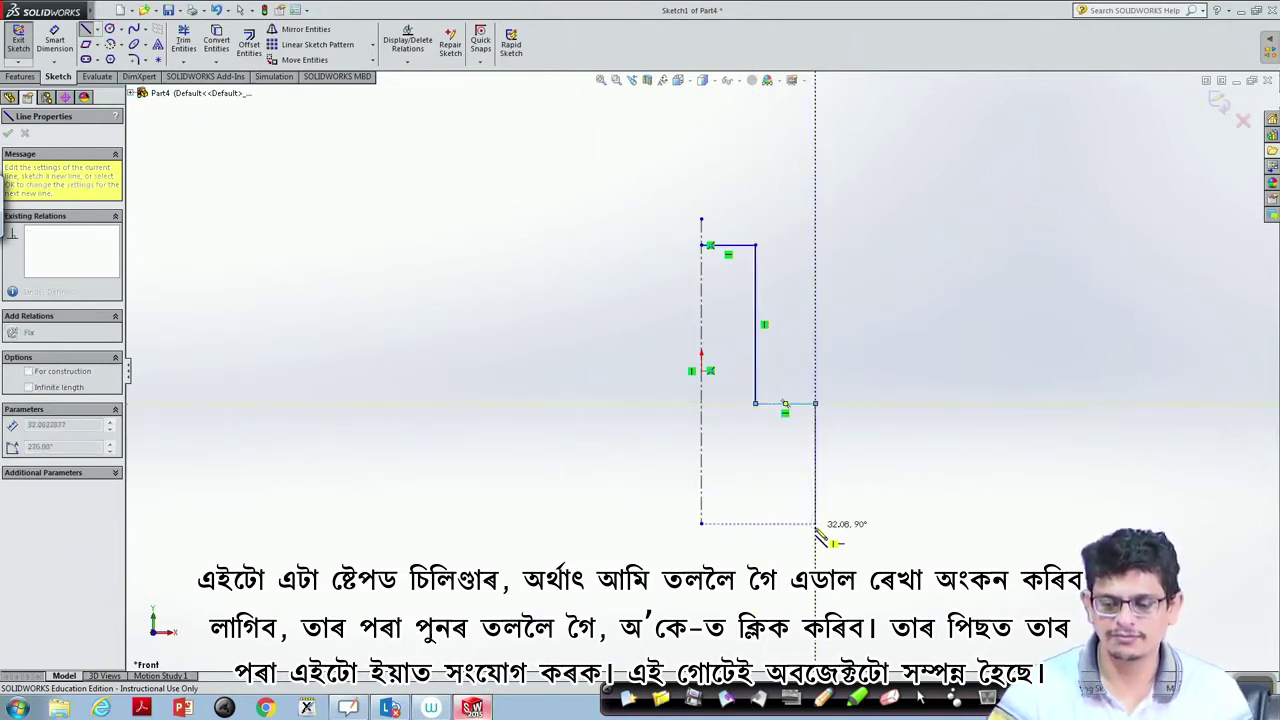
left_click(816, 530)
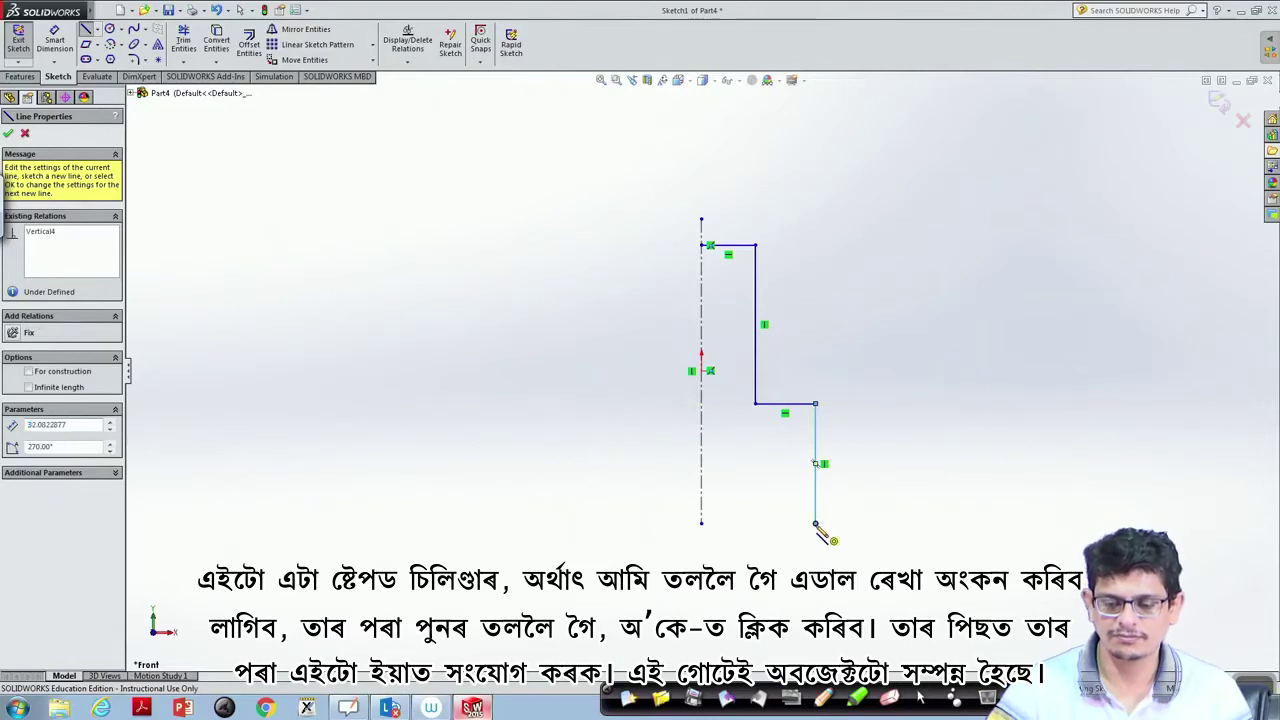
left_click(702, 523)
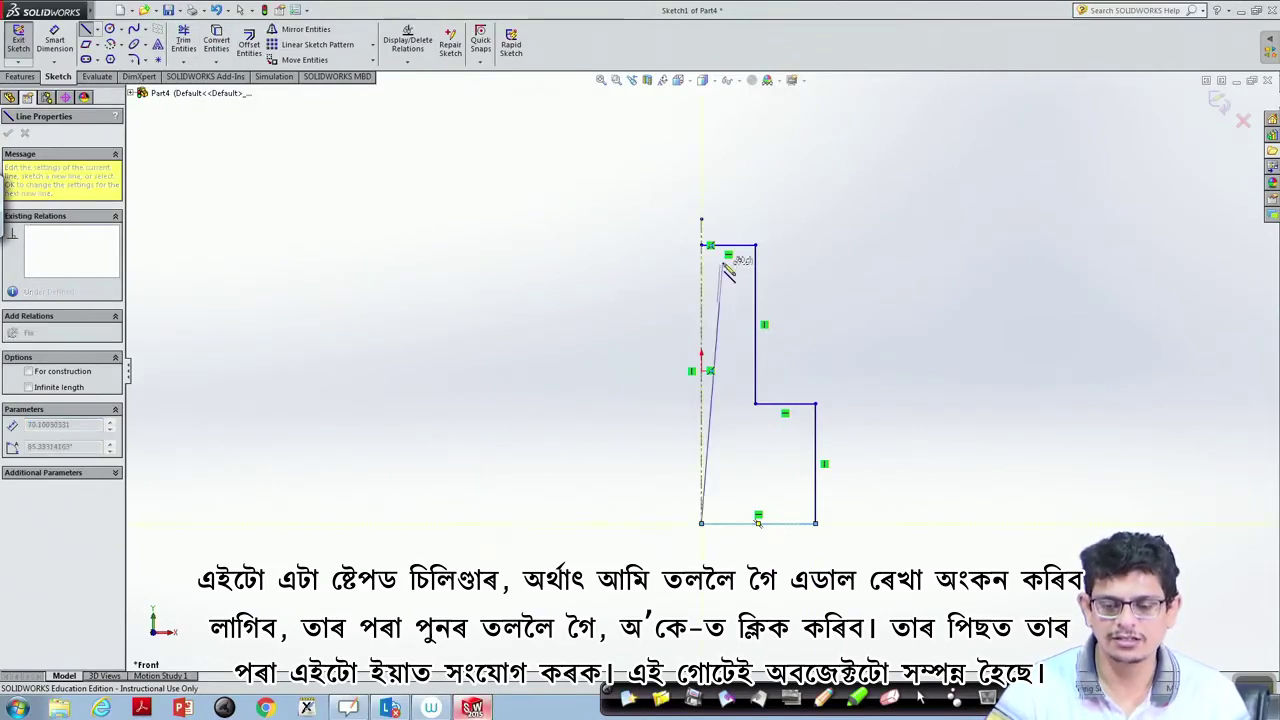
left_click(702, 246)
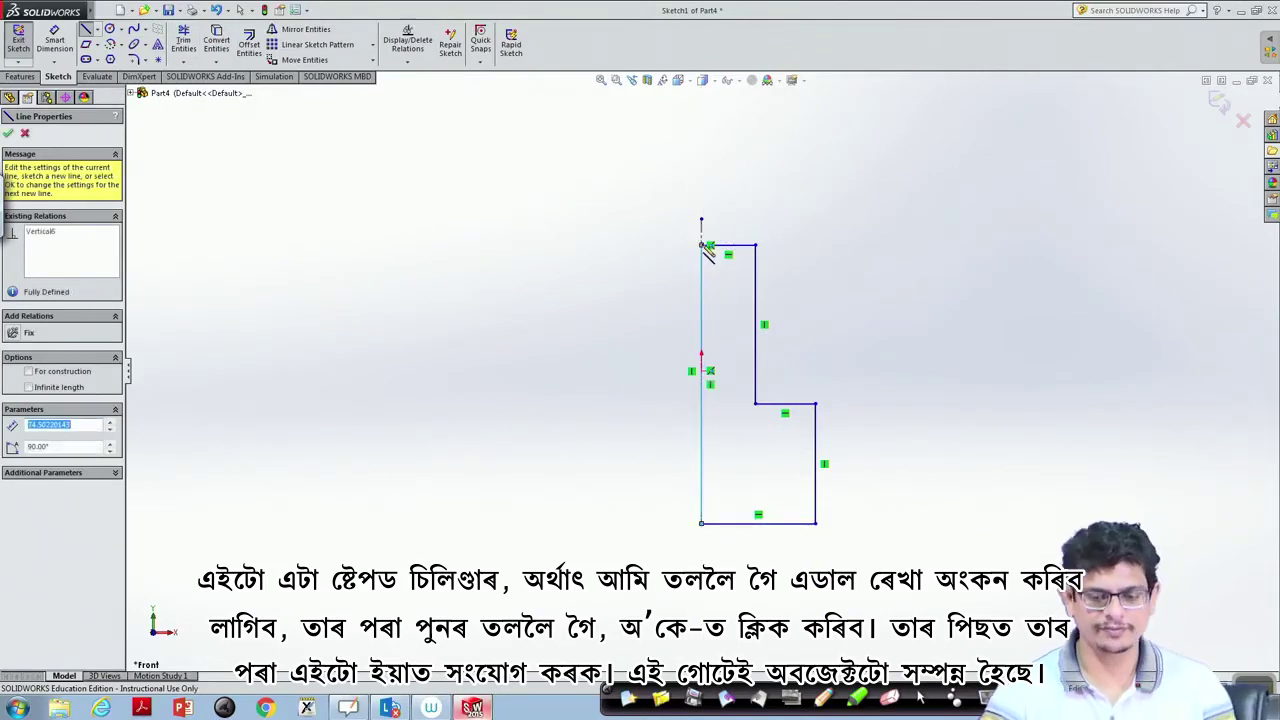
key("Escape")
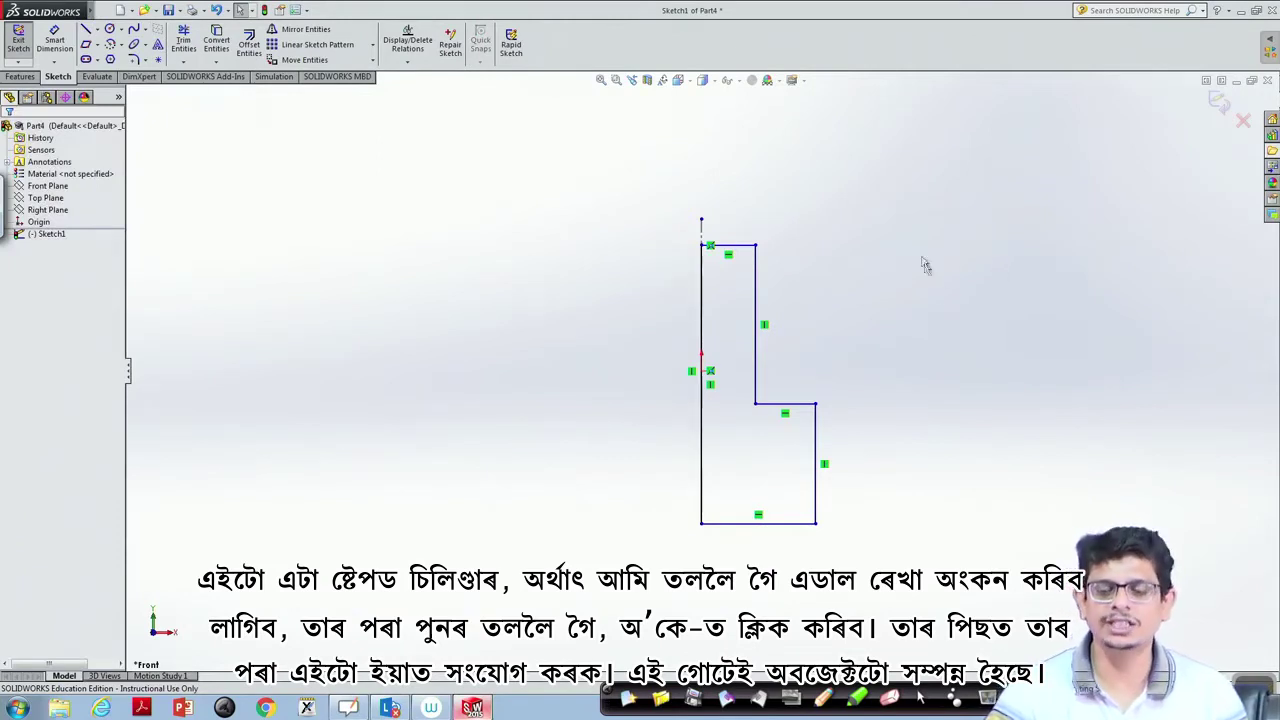
- Revolve the stepped profile 270° about the centerline to create Revolve1
mouse_move(920, 222)
left_mouse_down()
mouse_move(703, 606)
mouse_move(683, 600)
left_mouse_up()
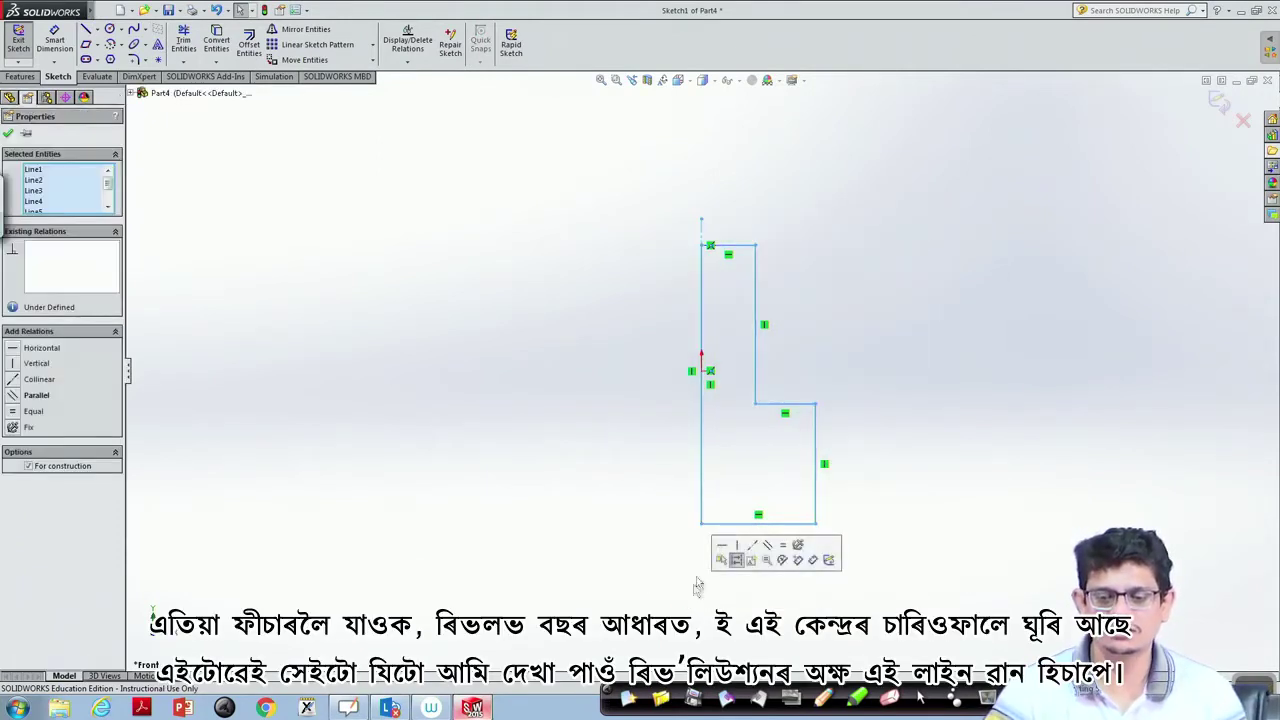
left_click(702, 238, "ctrl")
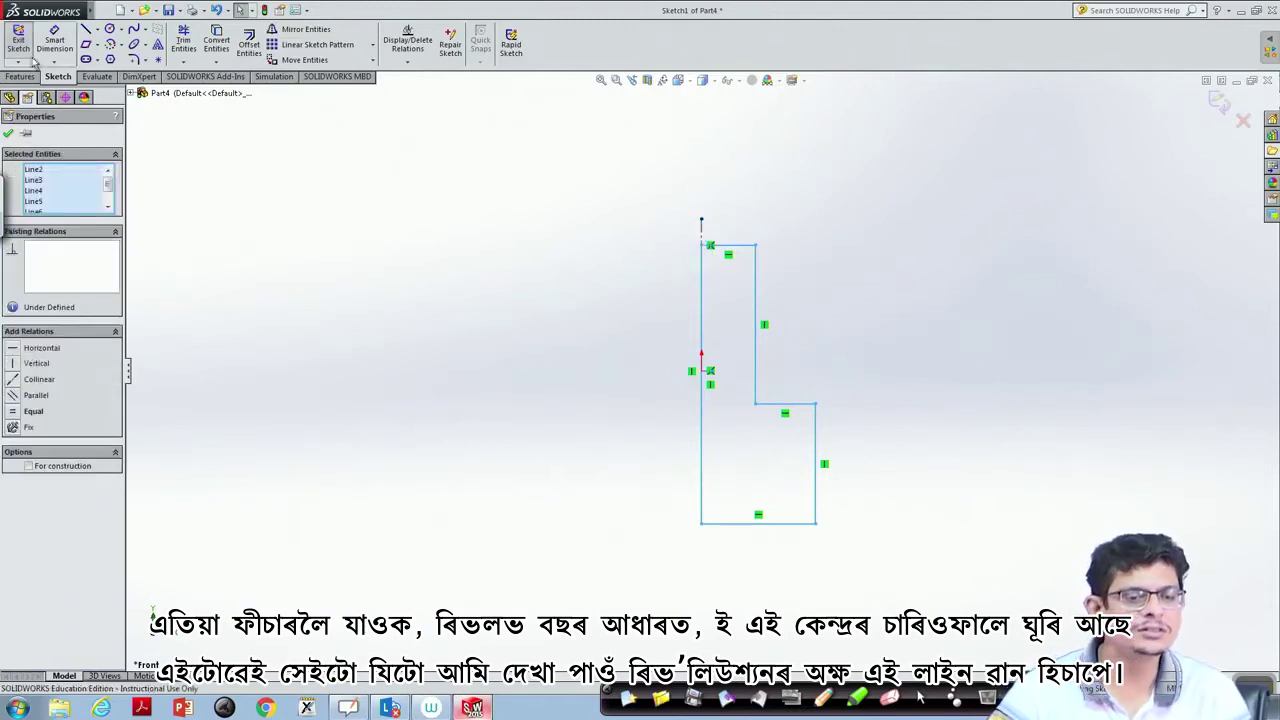
left_click(20, 76)
left_click(72, 48)
left_click(68, 46)
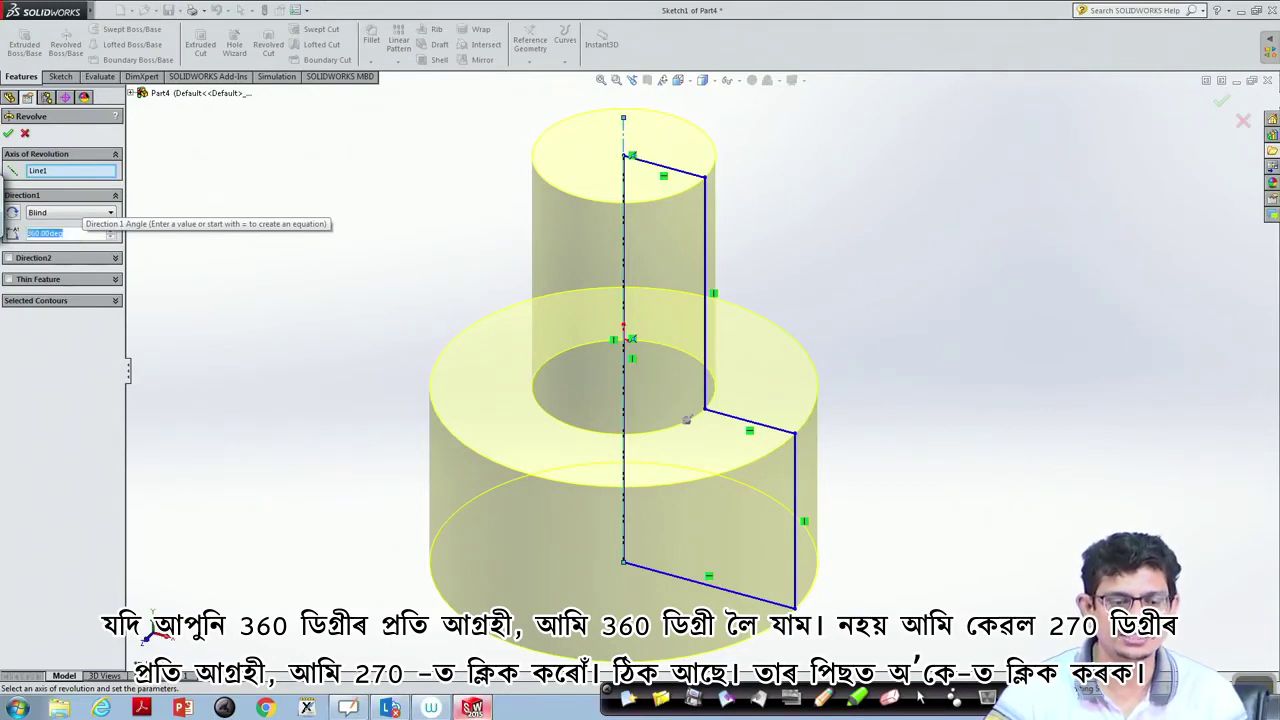
type("27")
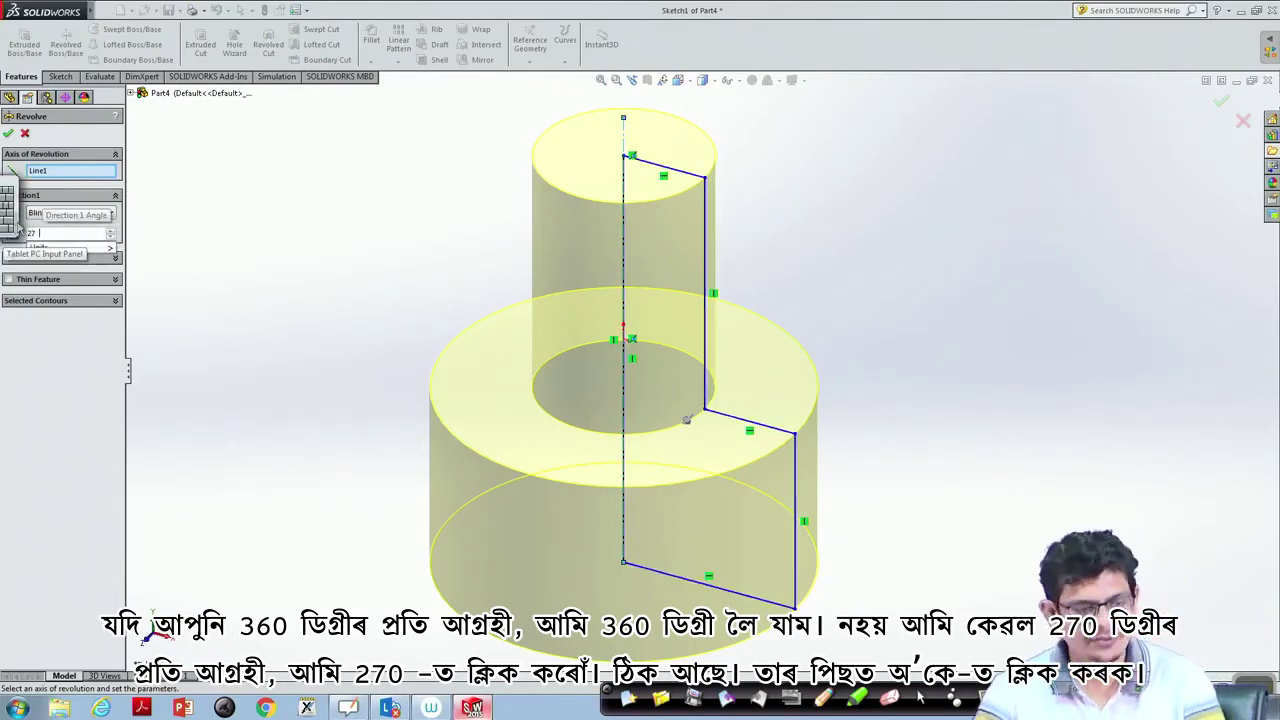
type("0")
key("Return")
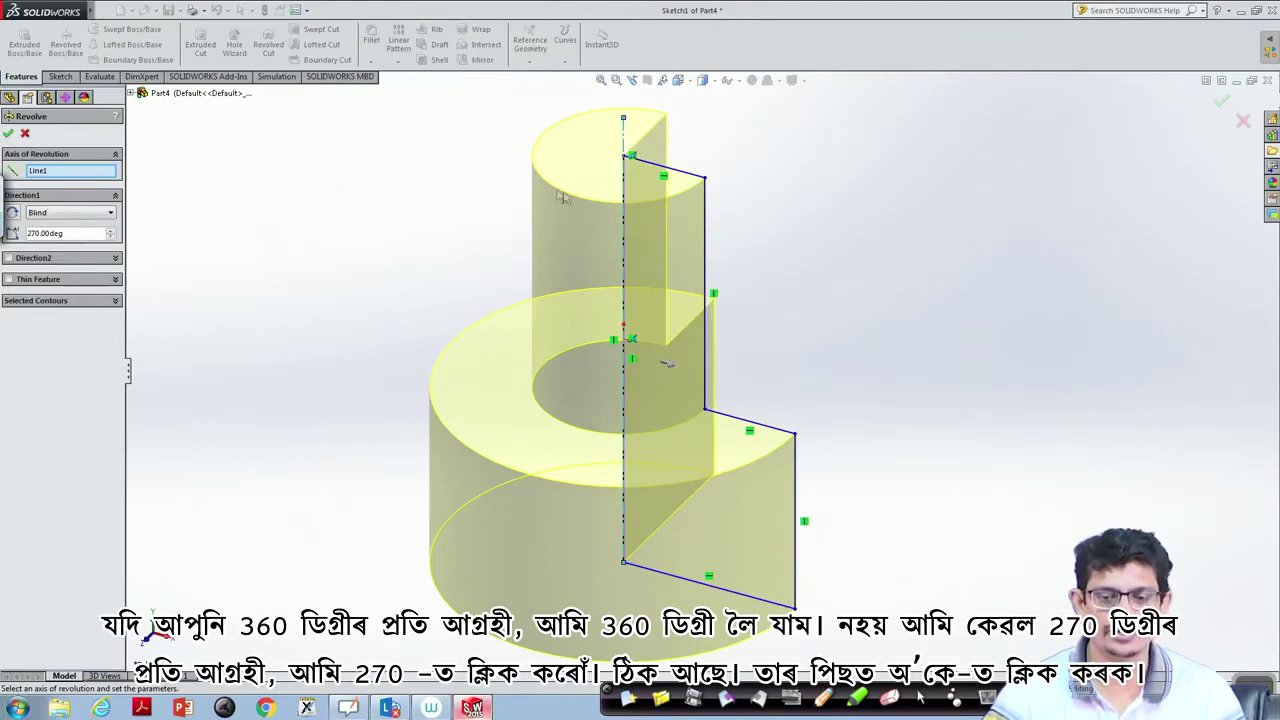
left_click(10, 133)
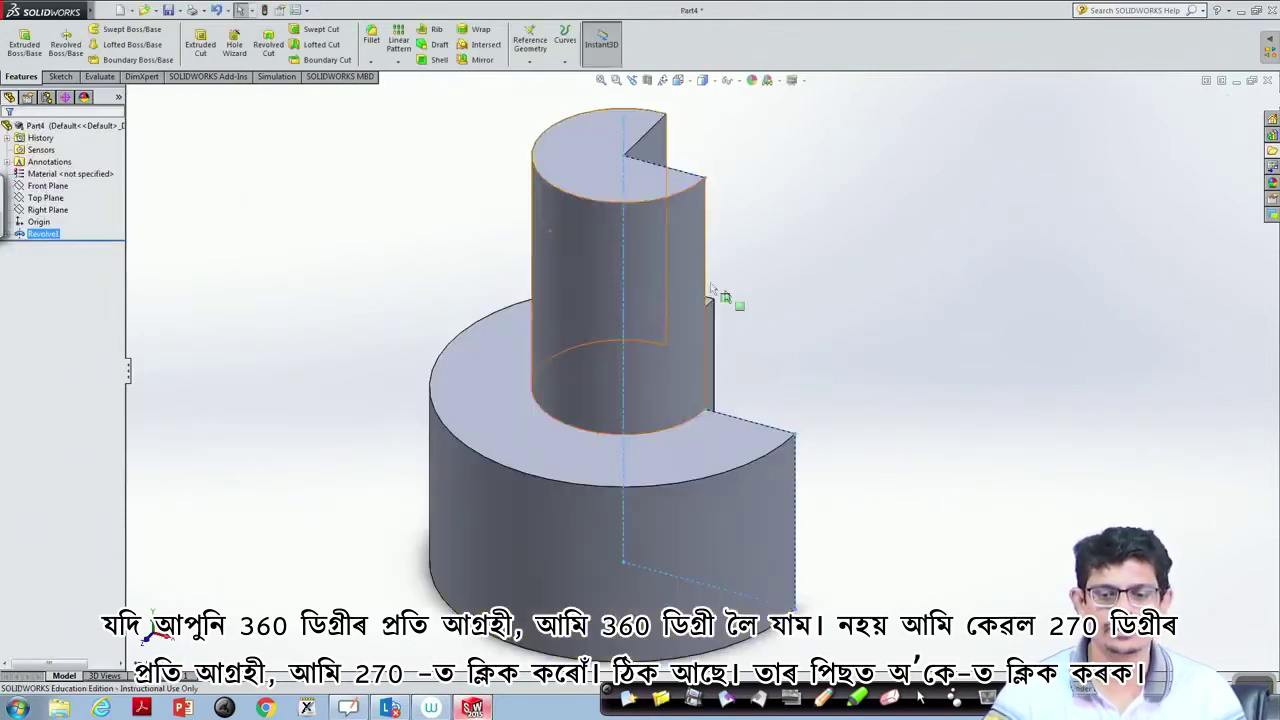
- Orbit the part to inspect the cut-away, then snap it to the Isometric view
mouse_move(928, 290)
middle_mouse_down()
mouse_move(800, 535)
mouse_move(871, 508)
mouse_move(860, 562)
middle_mouse_up()
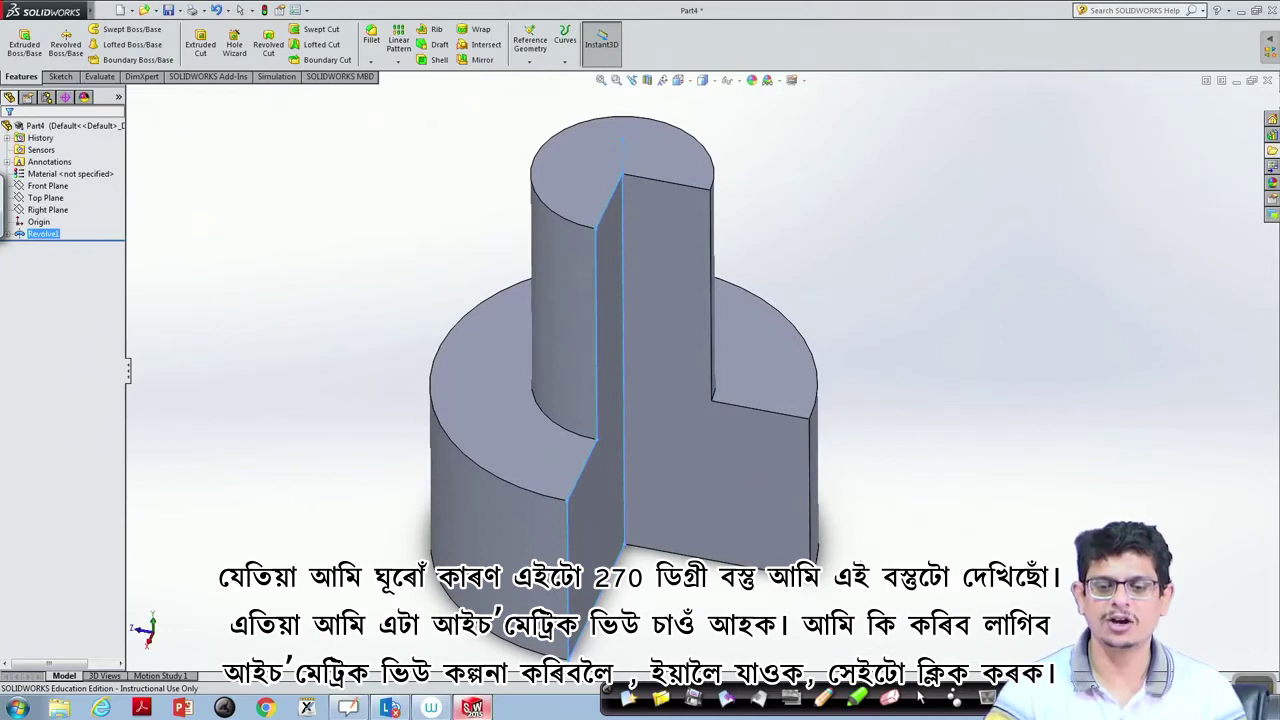
left_click(687, 84)
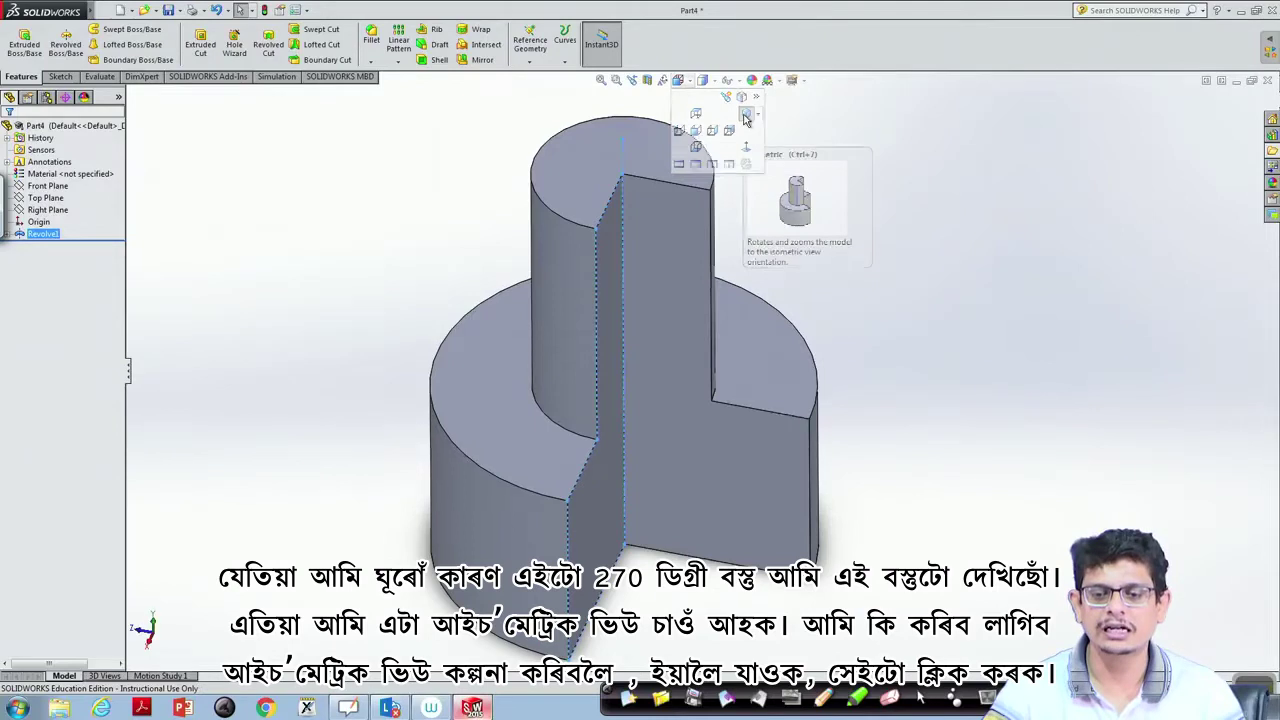
left_click(745, 117)
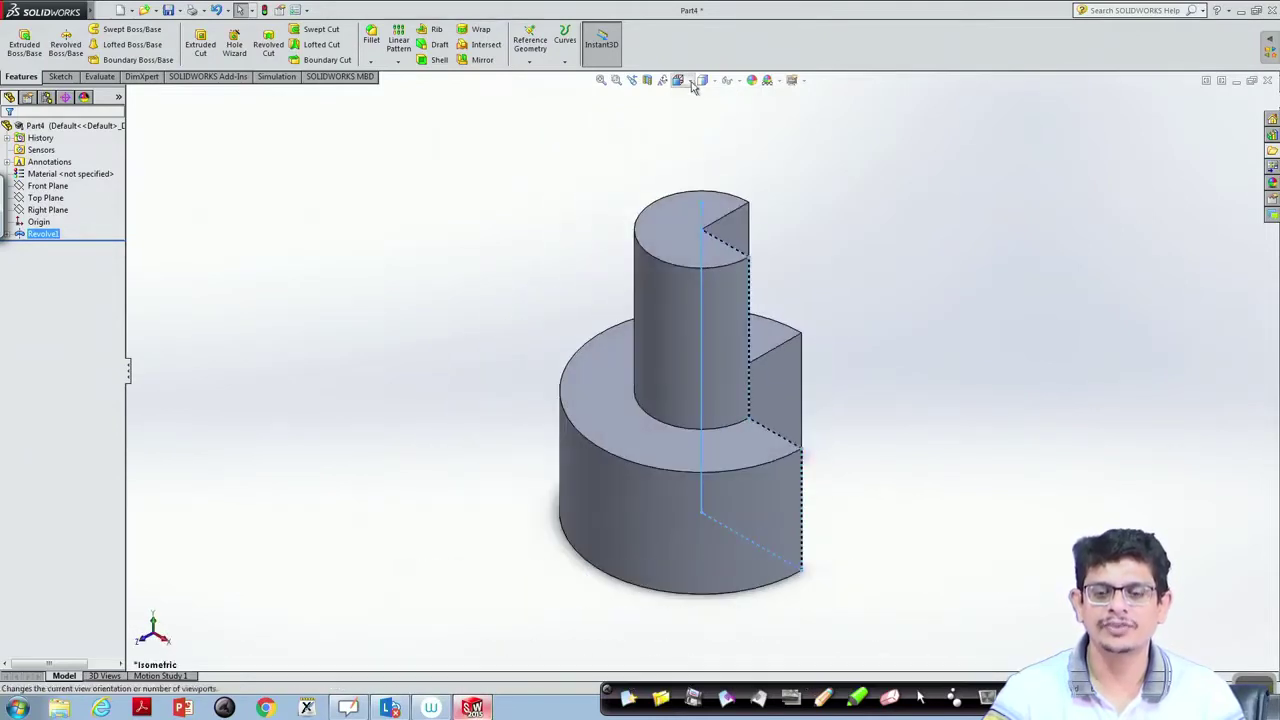
- Switch the part to the Trimetric view
left_click(690, 88)
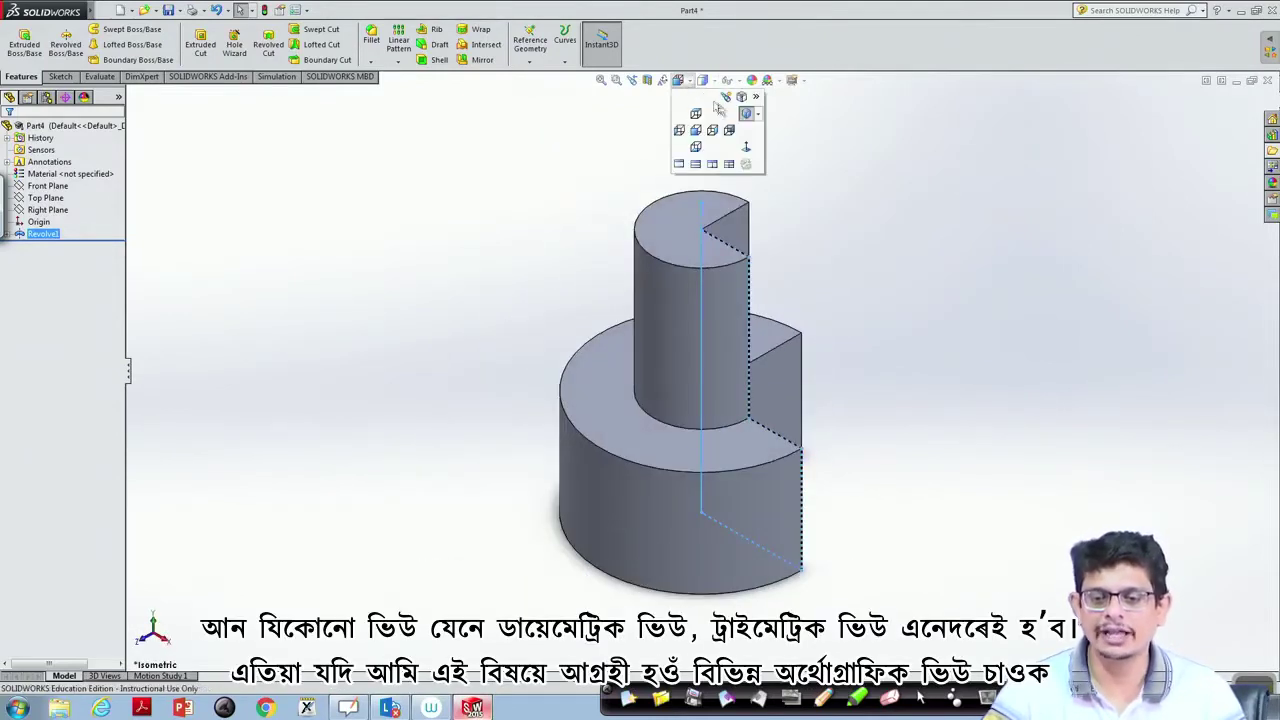
left_click(757, 114)
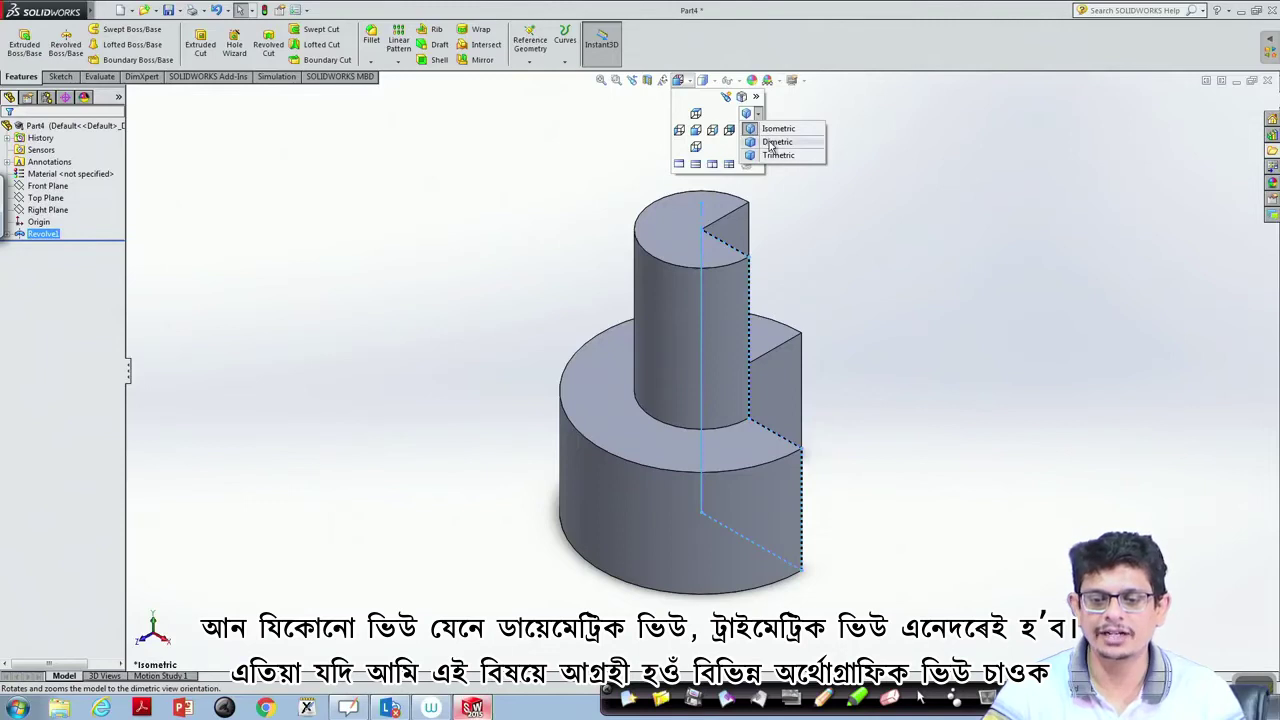
left_click(772, 154)
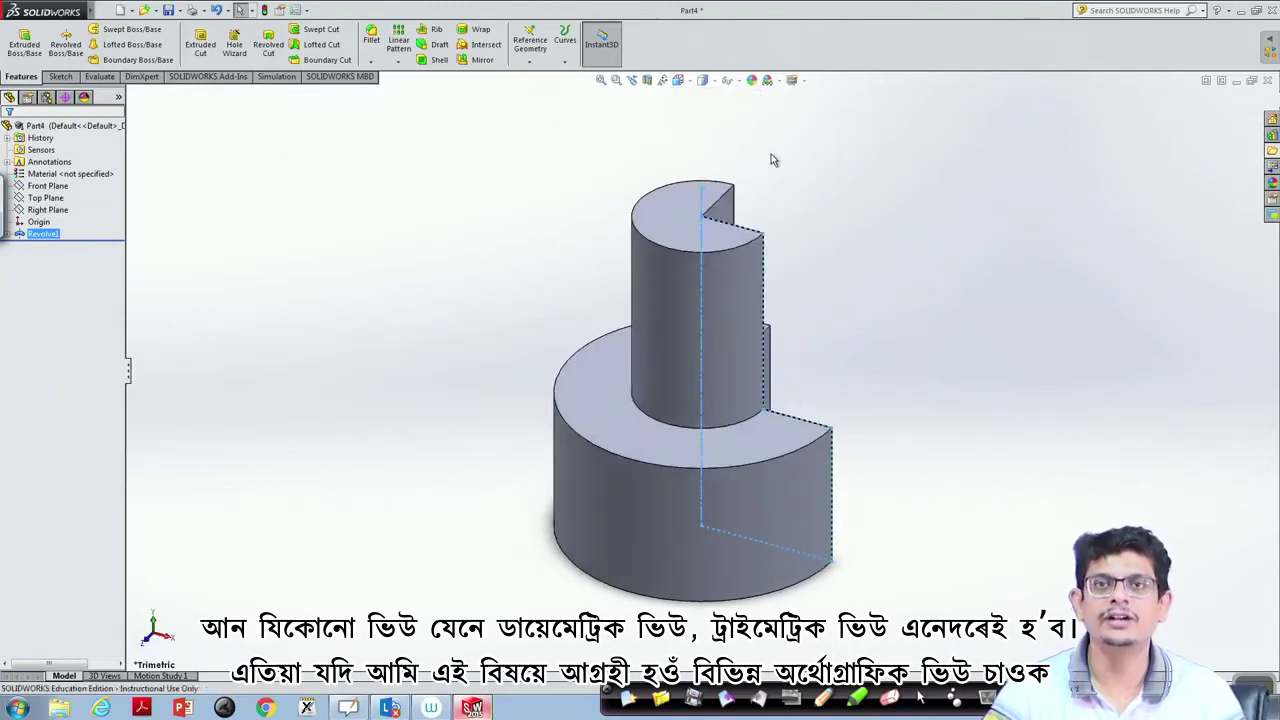
left_click(689, 86)
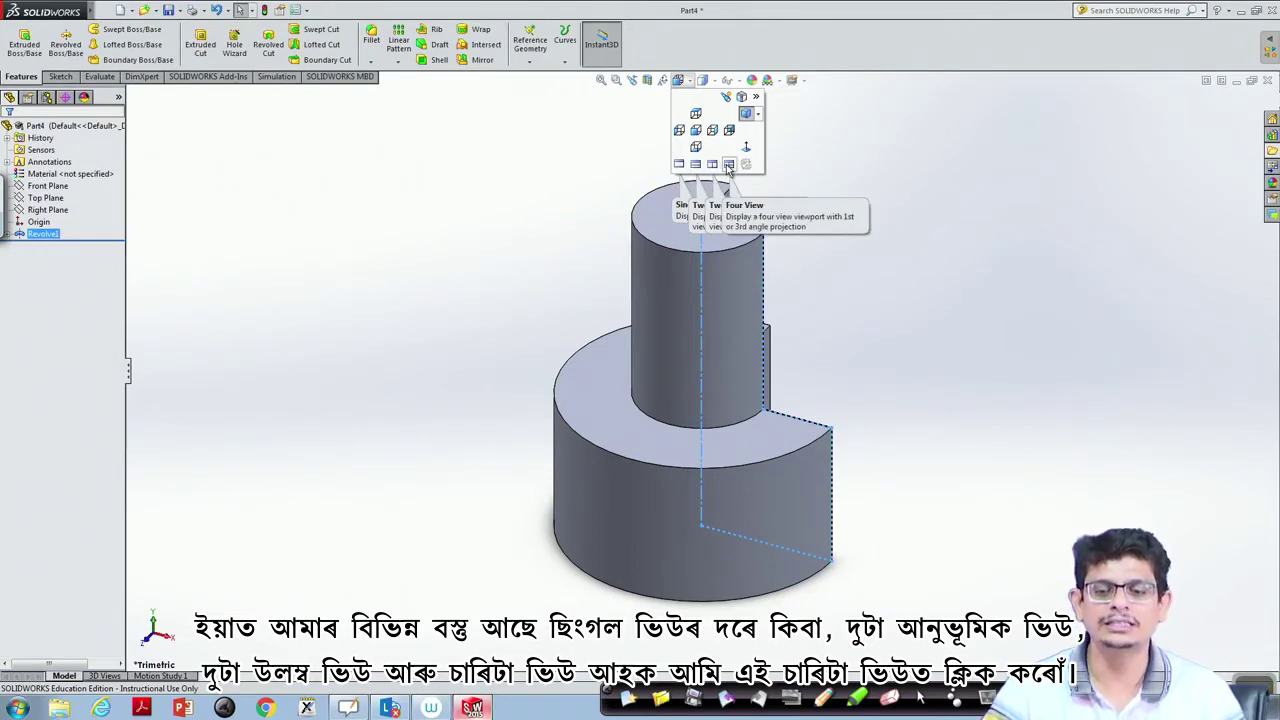
- Show the stepped revolve in the Four View layout, then return to a Single View front view
left_click(729, 166)
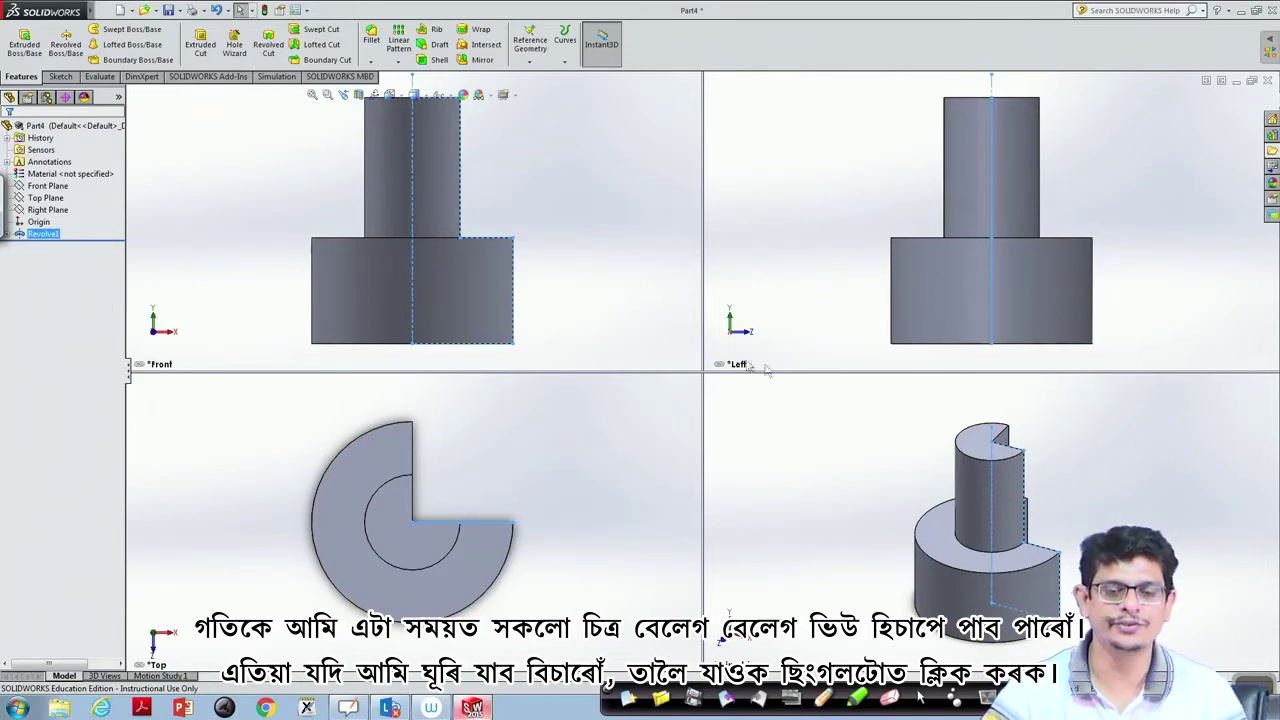
left_click(391, 95)
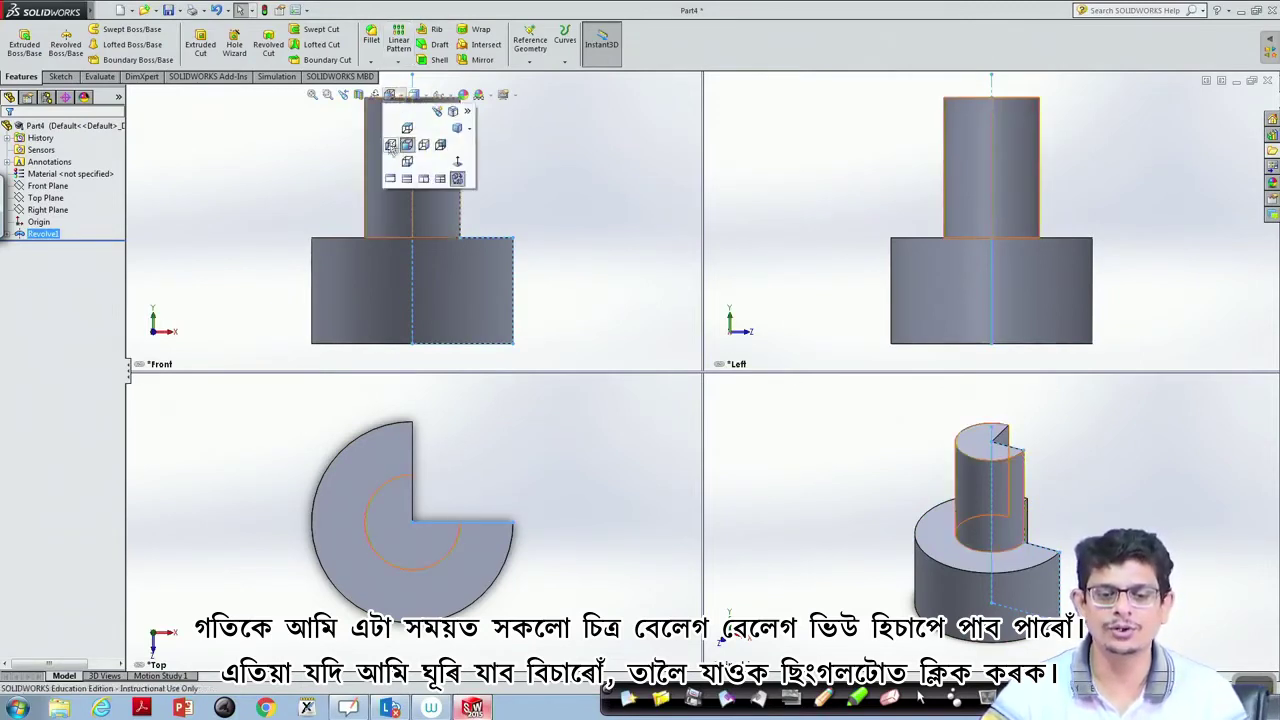
left_click(390, 179)
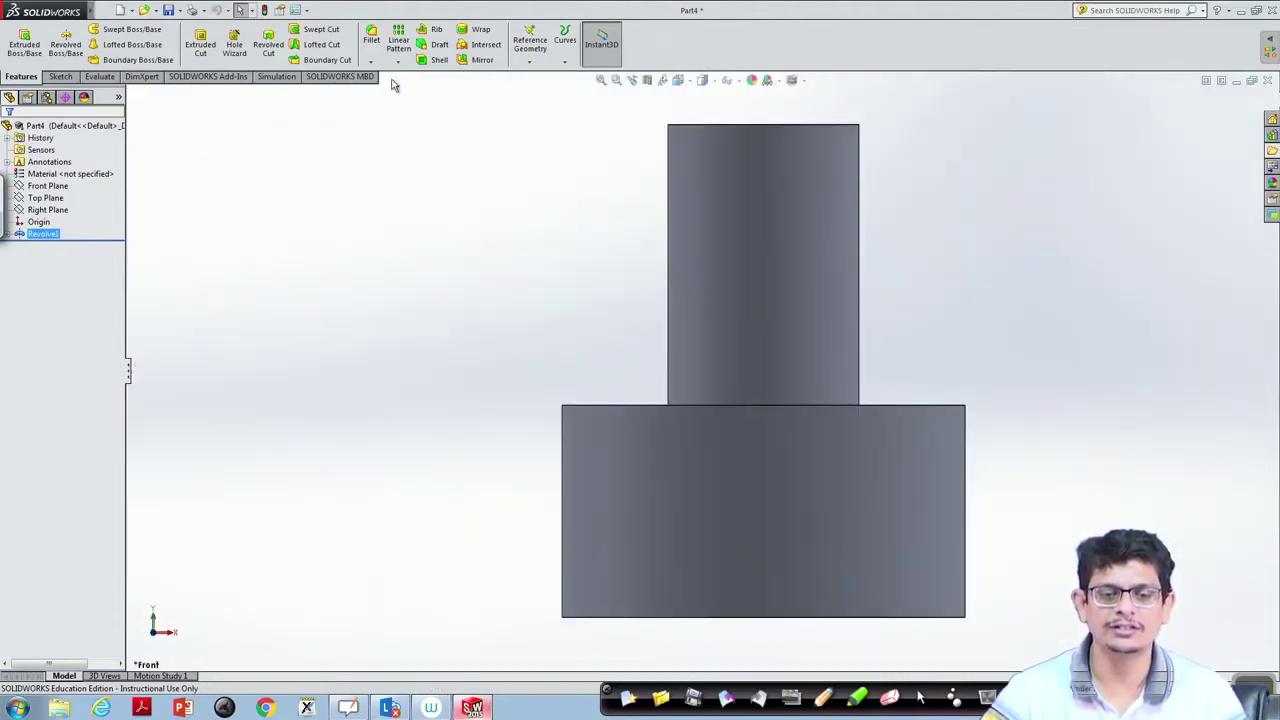
- View Part4 in Isometric and orbit it, then close it choosing Don't Save
left_click(688, 80)
left_click(744, 116)
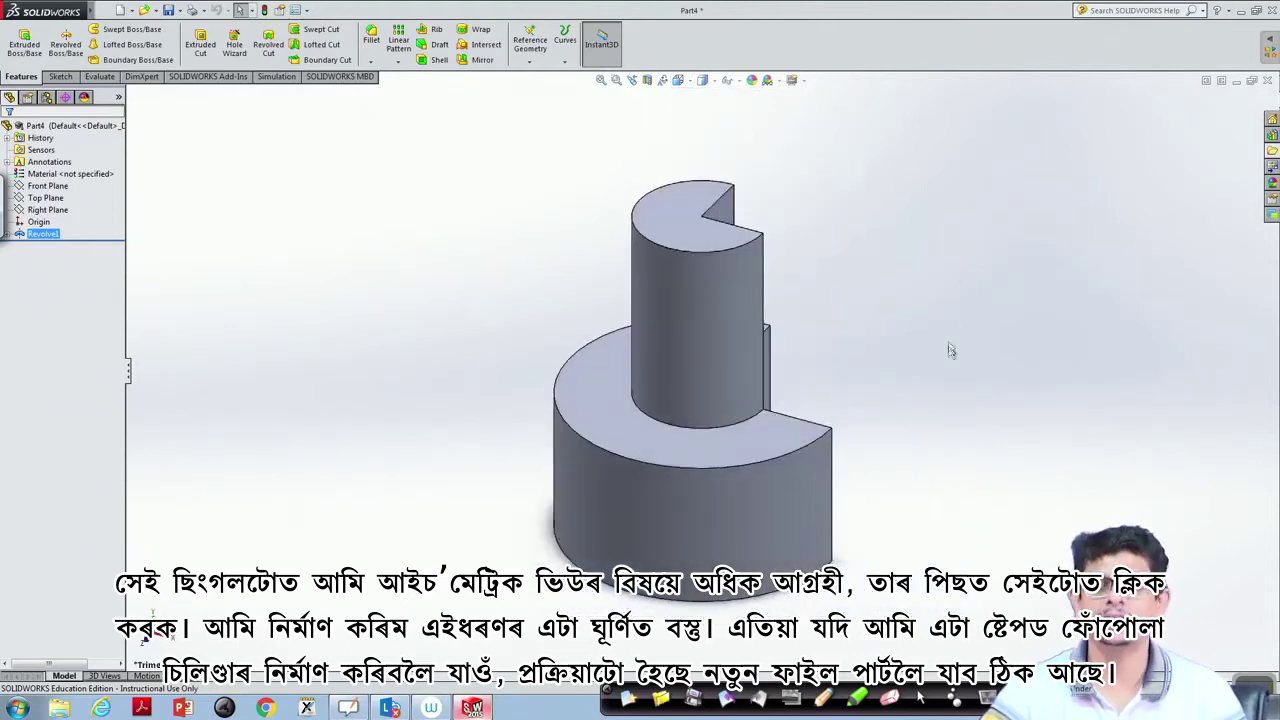
mouse_move(947, 385)
middle_mouse_down()
mouse_move(891, 420)
mouse_move(857, 403)
mouse_move(829, 434)
mouse_move(815, 390)
middle_mouse_up()
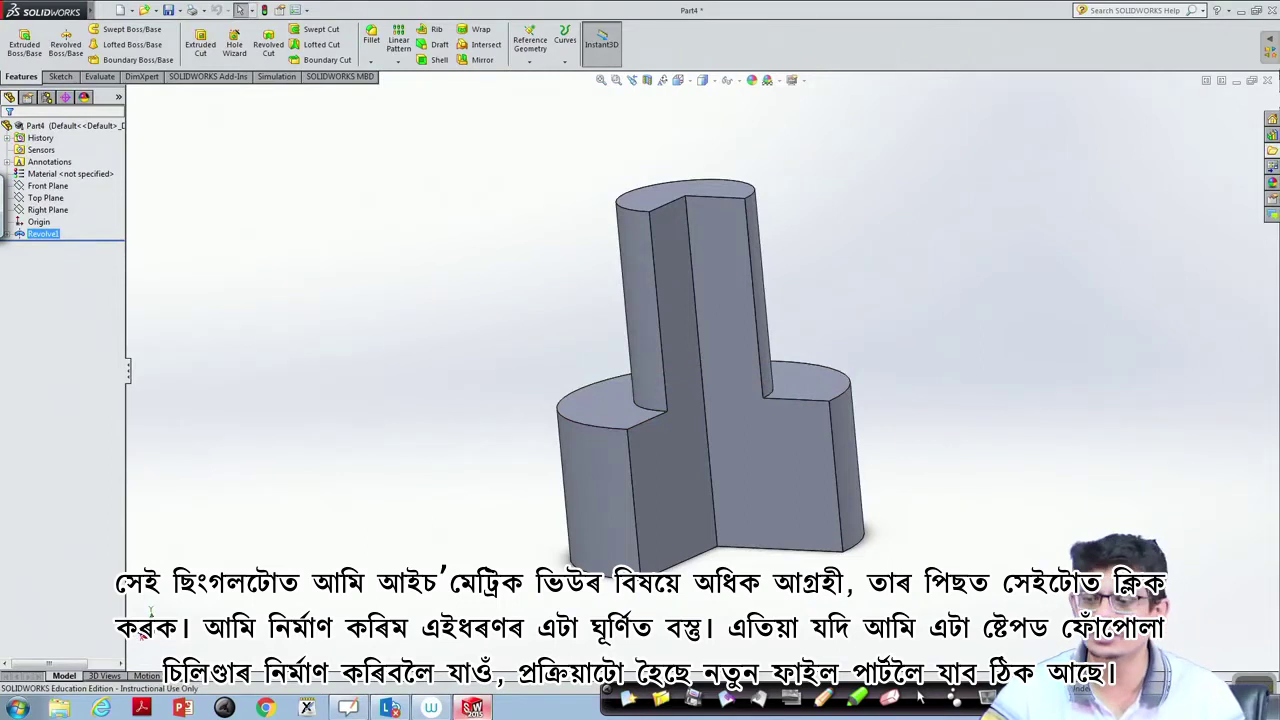
left_click(1268, 84)
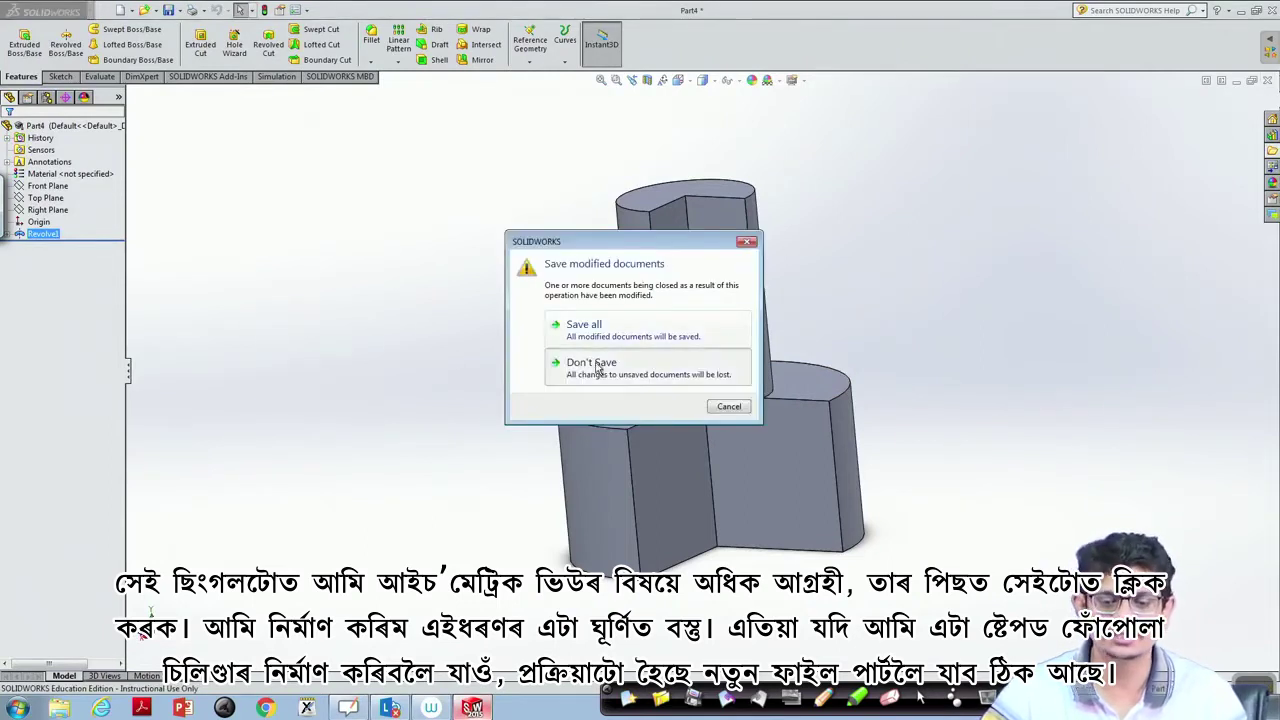
left_click(600, 370)
- Create a new blank part, Part5
left_click(120, 10)
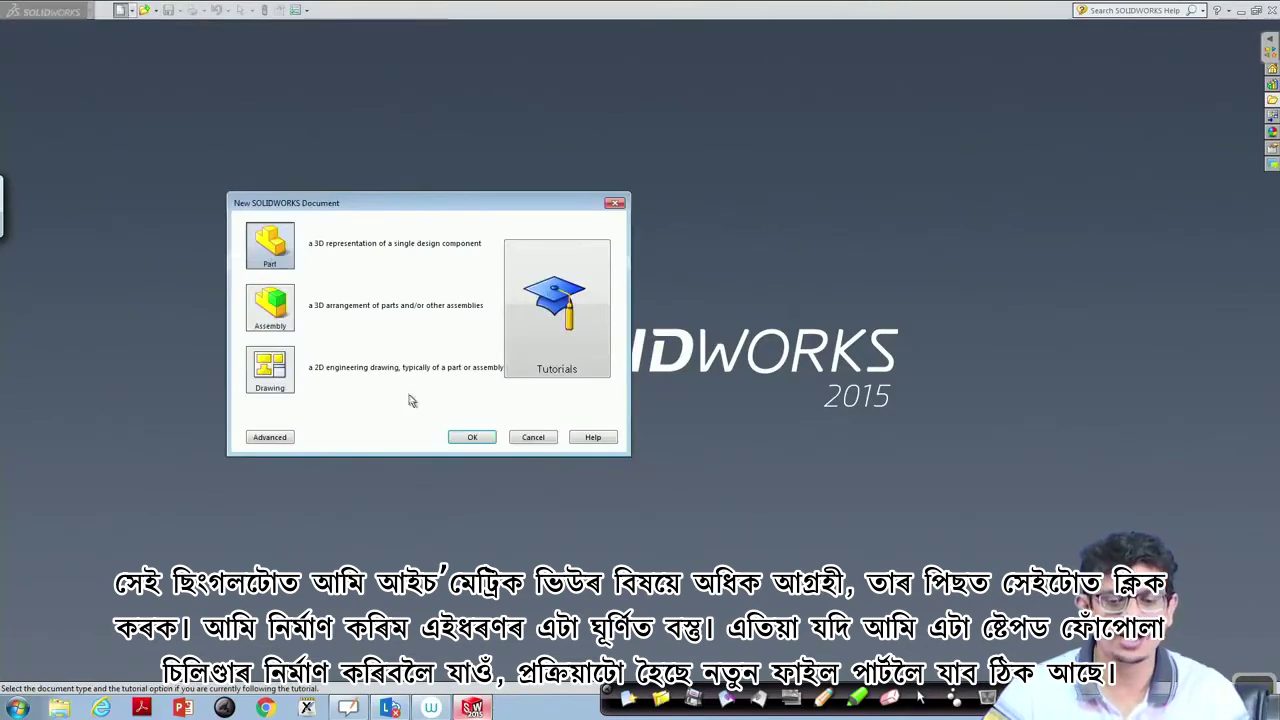
left_click(473, 438)
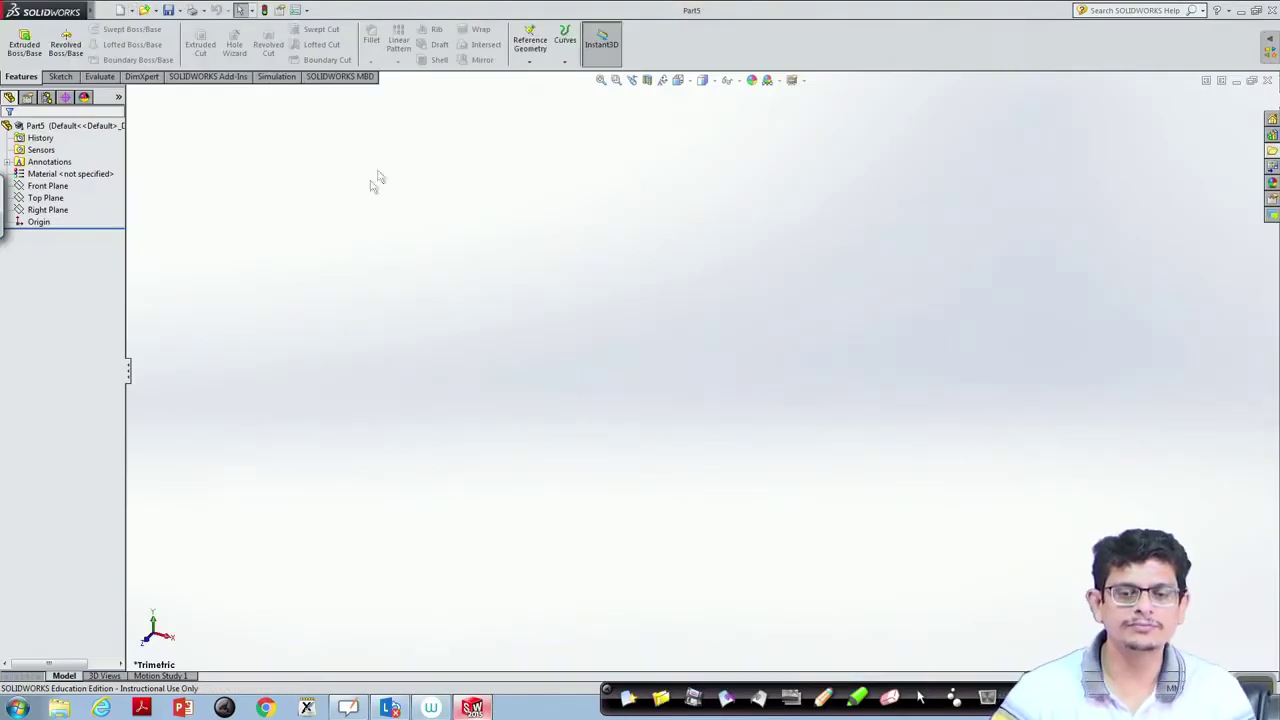
left_click(60, 77)
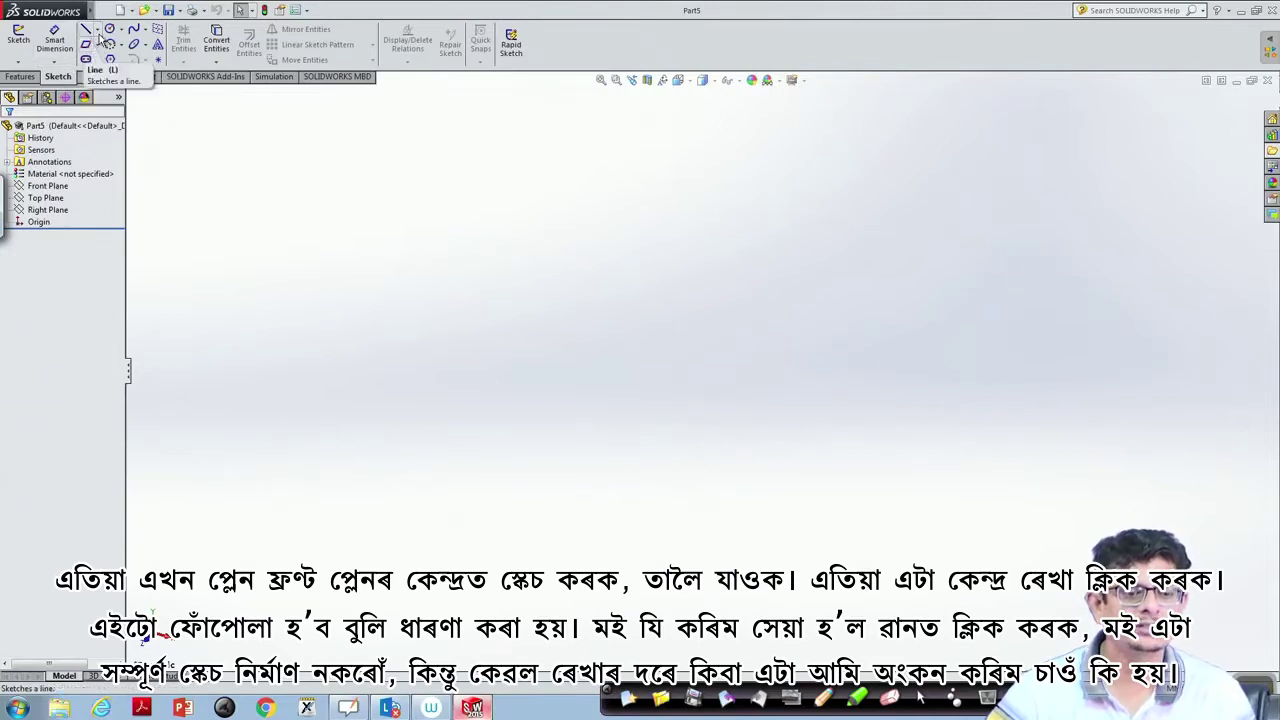
left_click(97, 31)
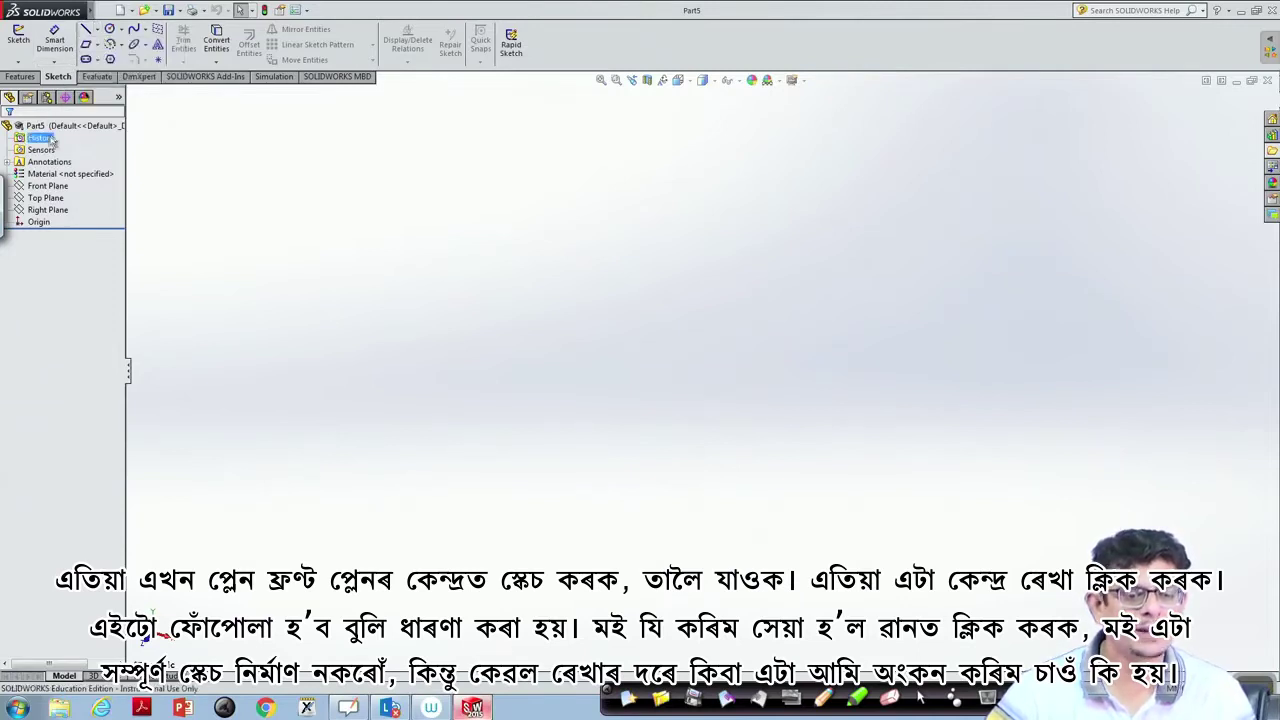
- Turn the Front Plane face-on with Normal To and start a centerline sketch on it
left_click(42, 186)
right_click(42, 190)
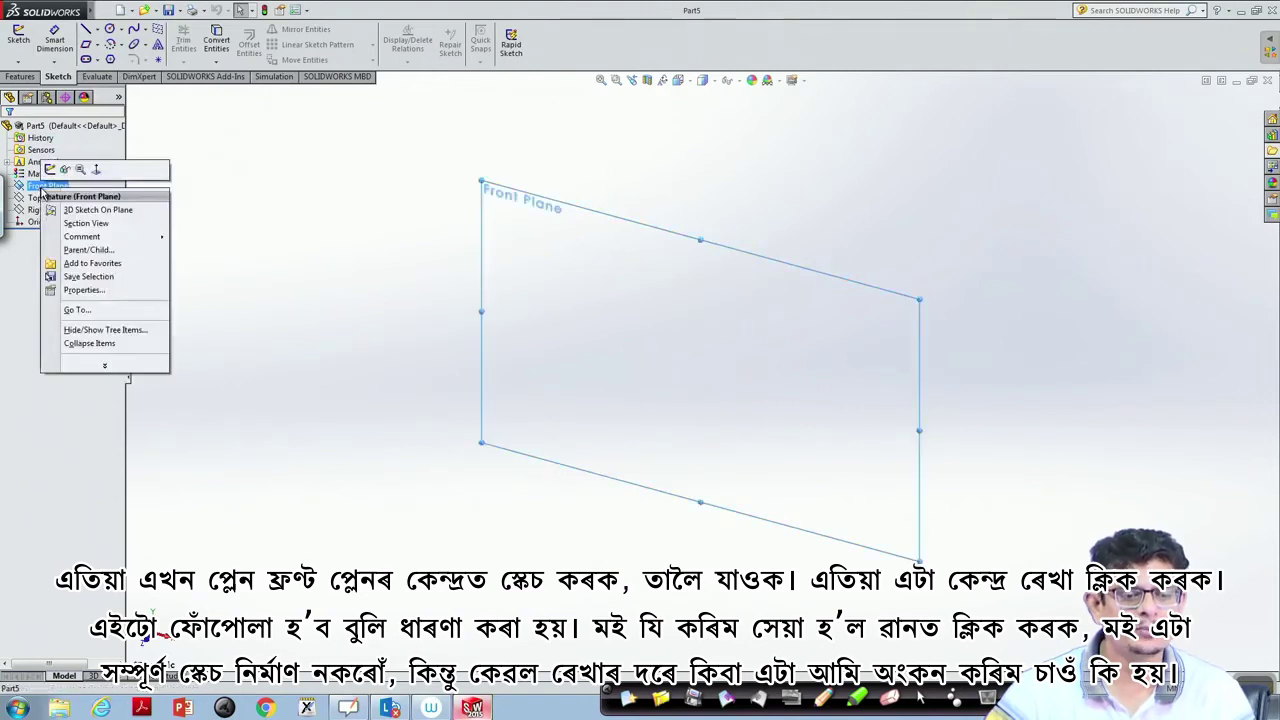
left_click(97, 170)
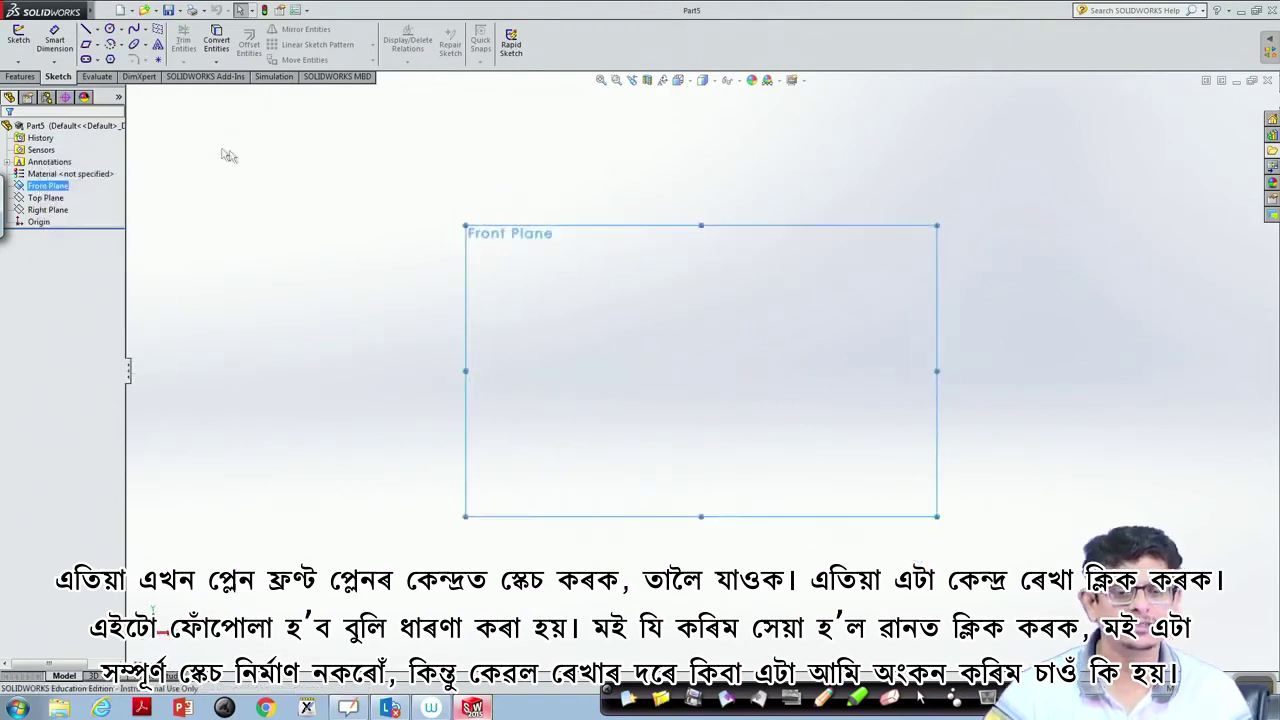
left_click(97, 31)
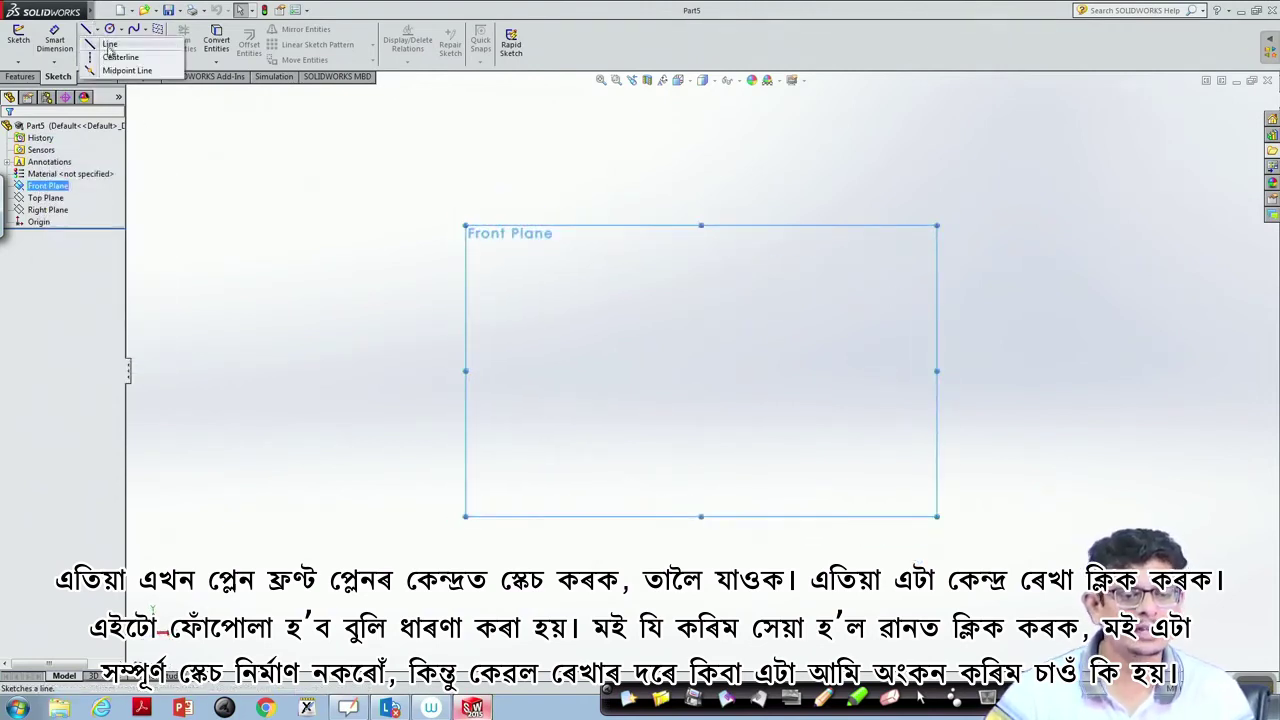
left_click(115, 54)
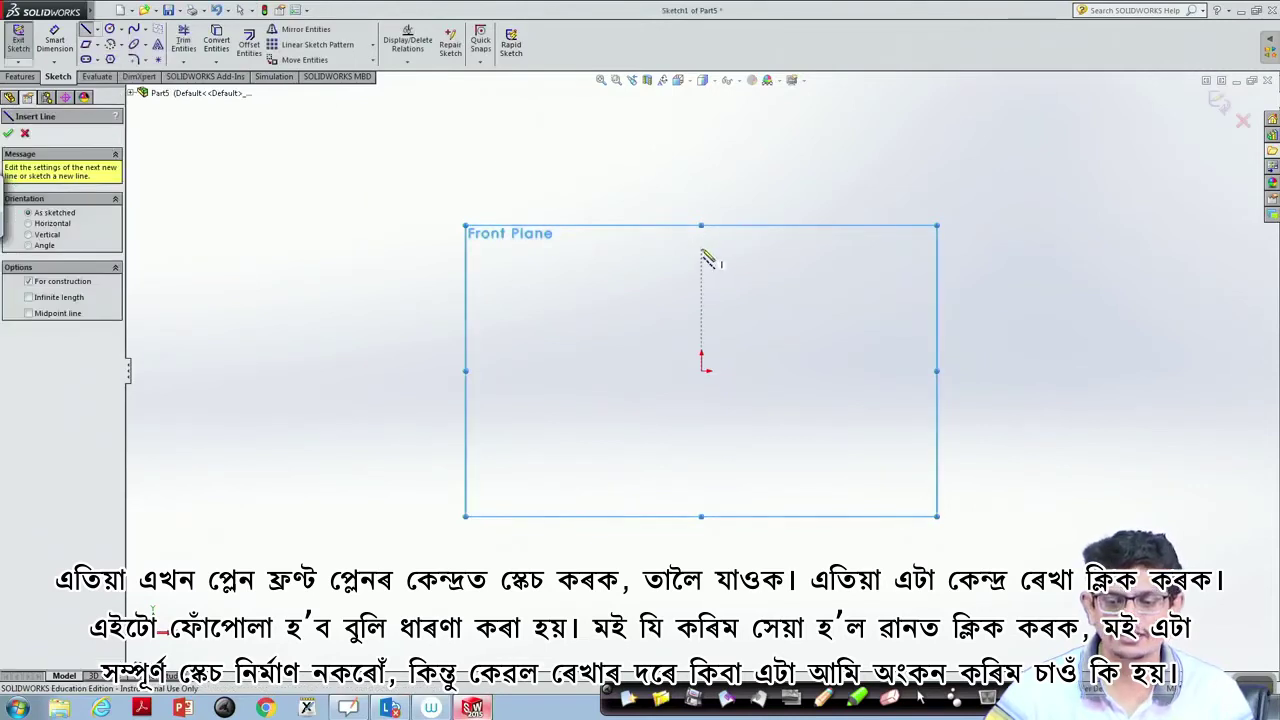
- Draw a vertical centerline through the origin
left_click(700, 252)
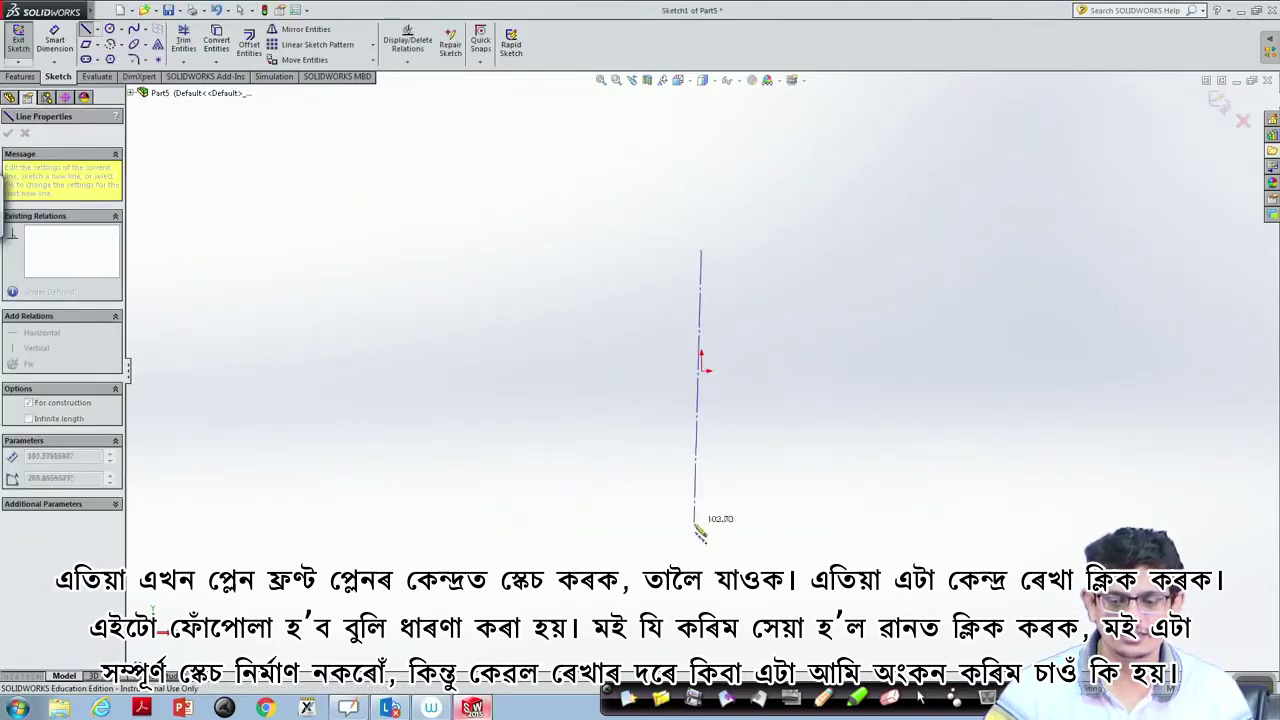
left_click(702, 535)
key("Escape")
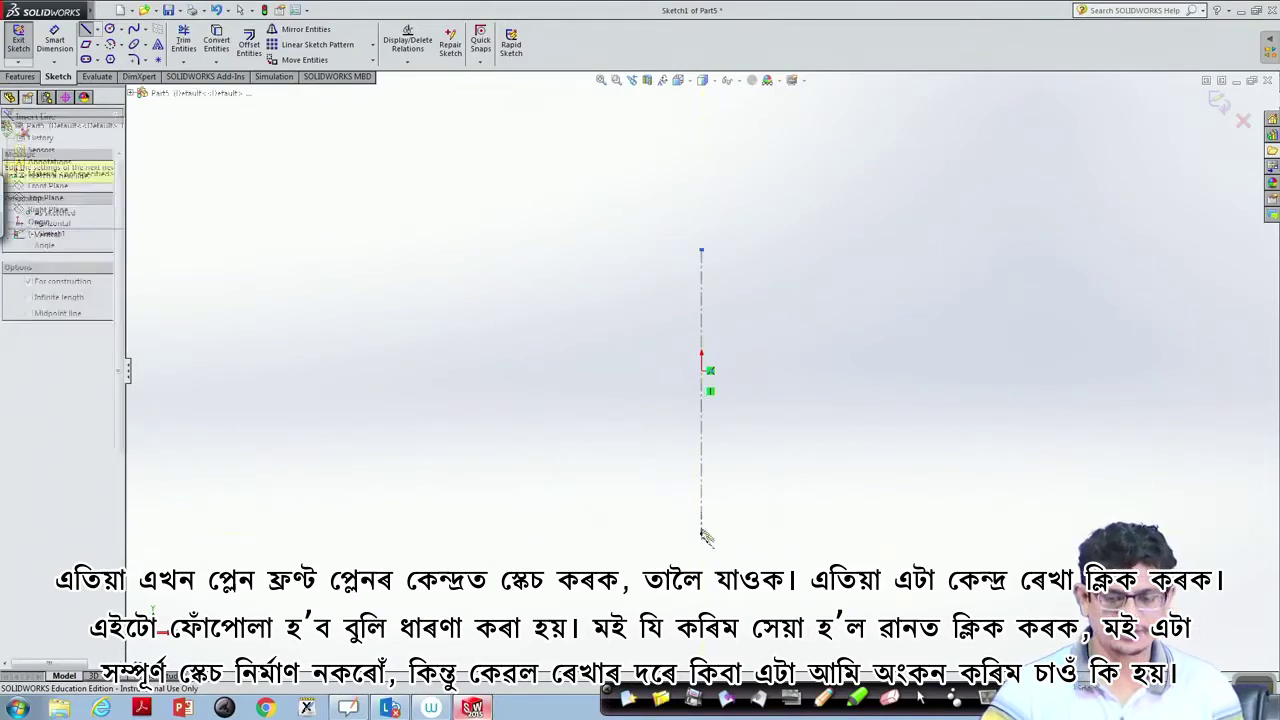
- Draw an open chain right of the centerline: vertical line, short outward step, longer vertical line down
left_click(97, 30)
left_click(108, 44)
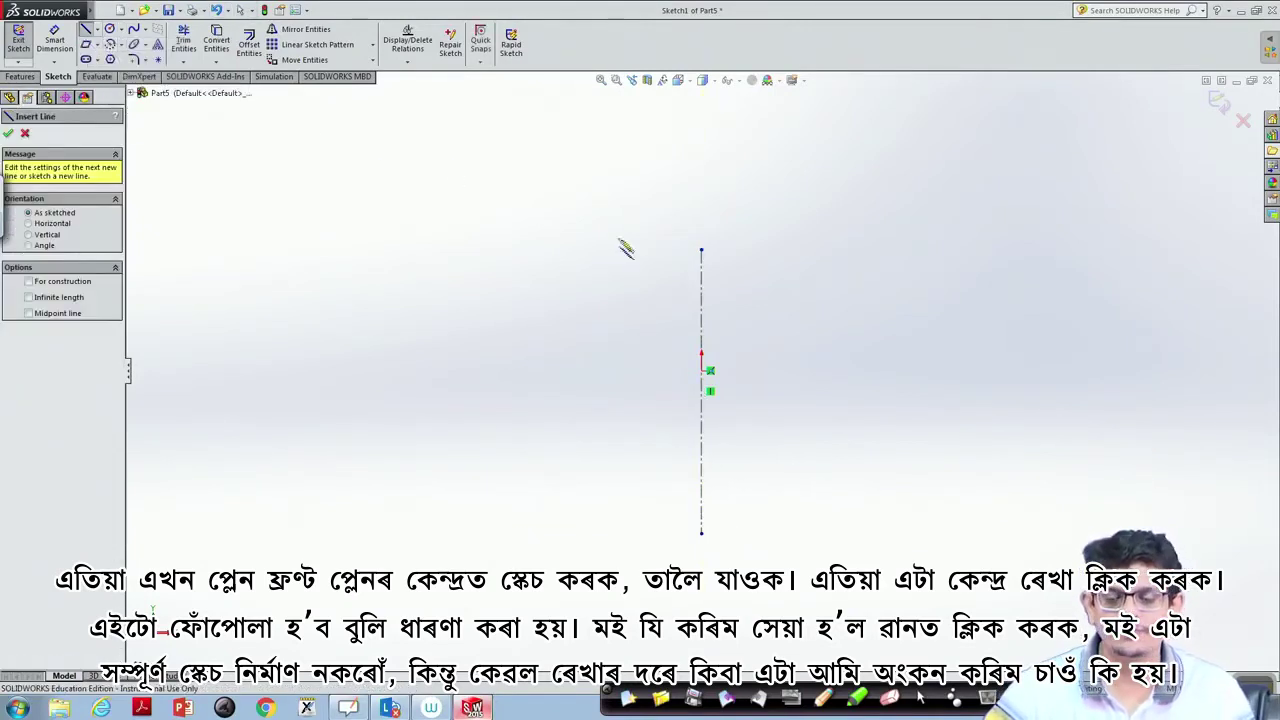
left_click(765, 251)
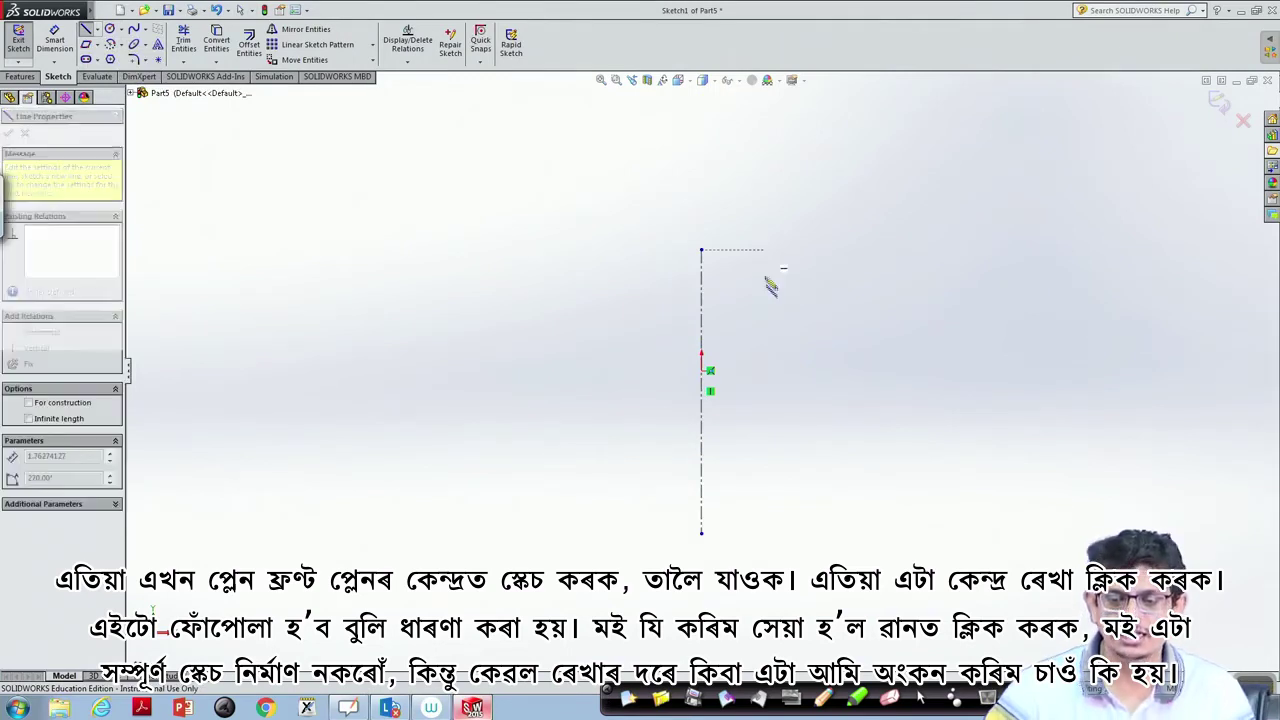
left_click(765, 372)
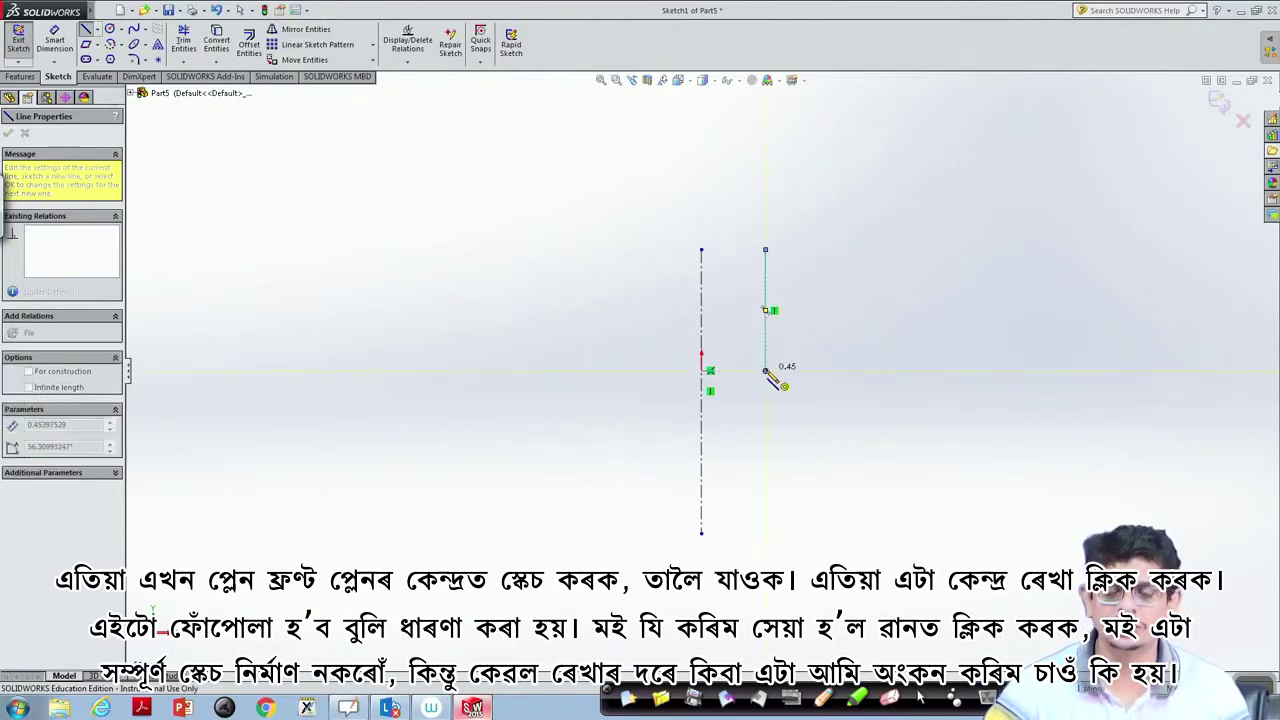
left_click(816, 372)
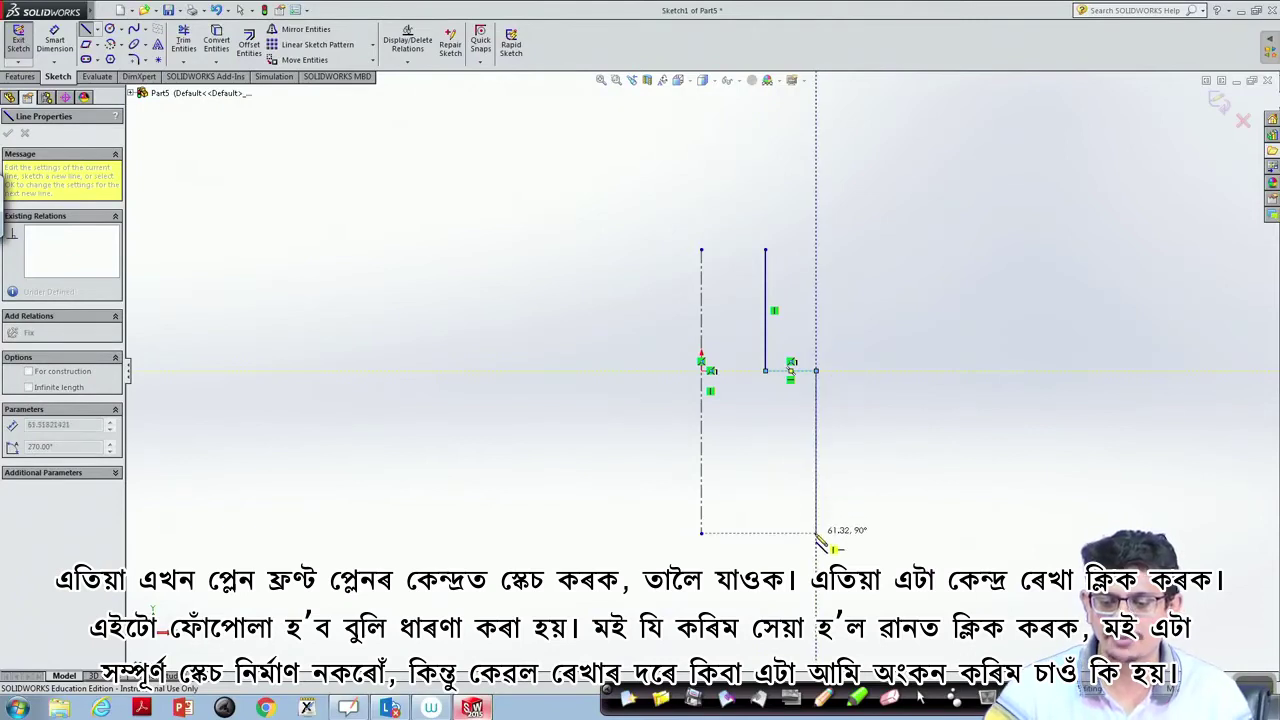
left_click(816, 534)
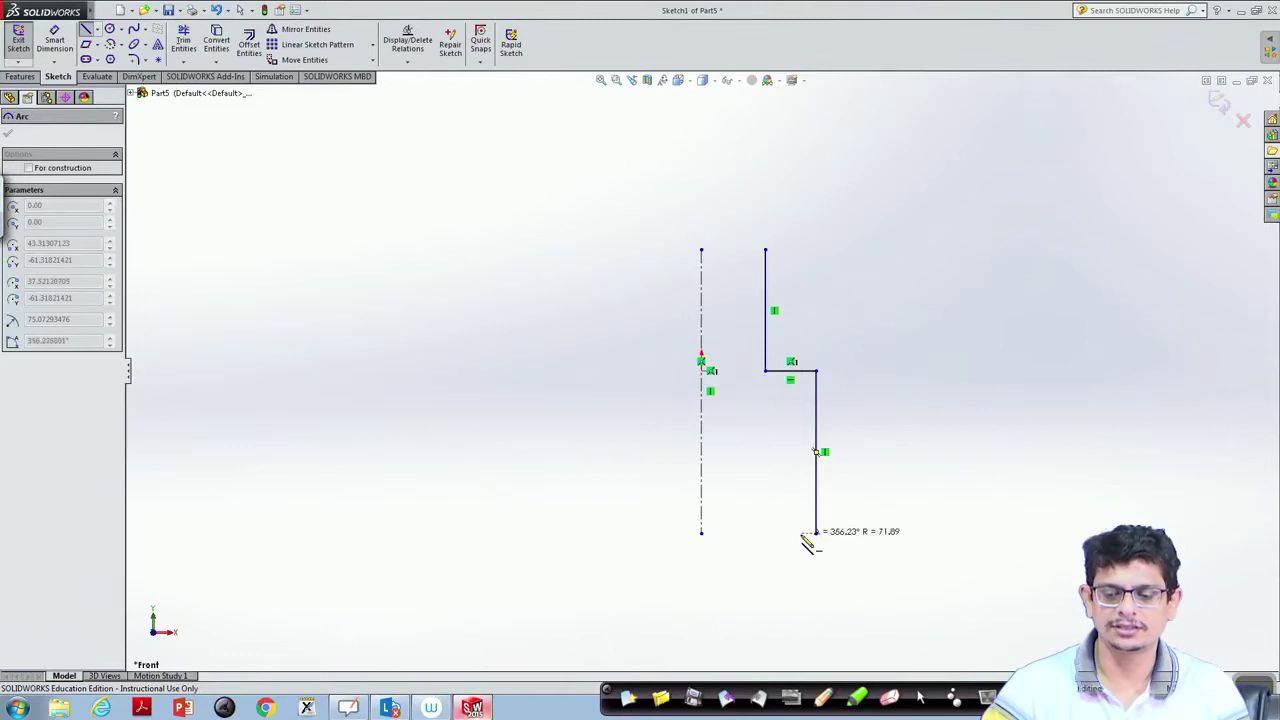
key("Escape")
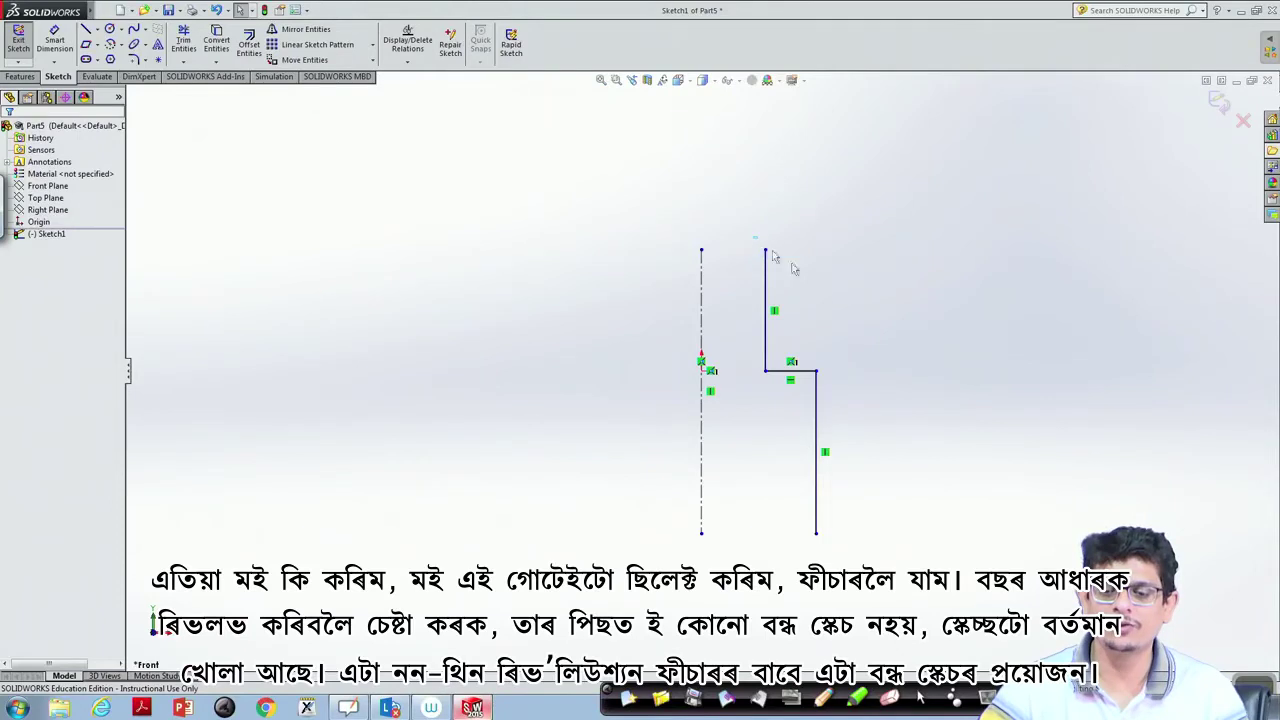
- Revolve the three open profile lines, accepting auto-close and the error to get a 360° thin-feature preview
left_click_drag(755, 244, 870, 540)
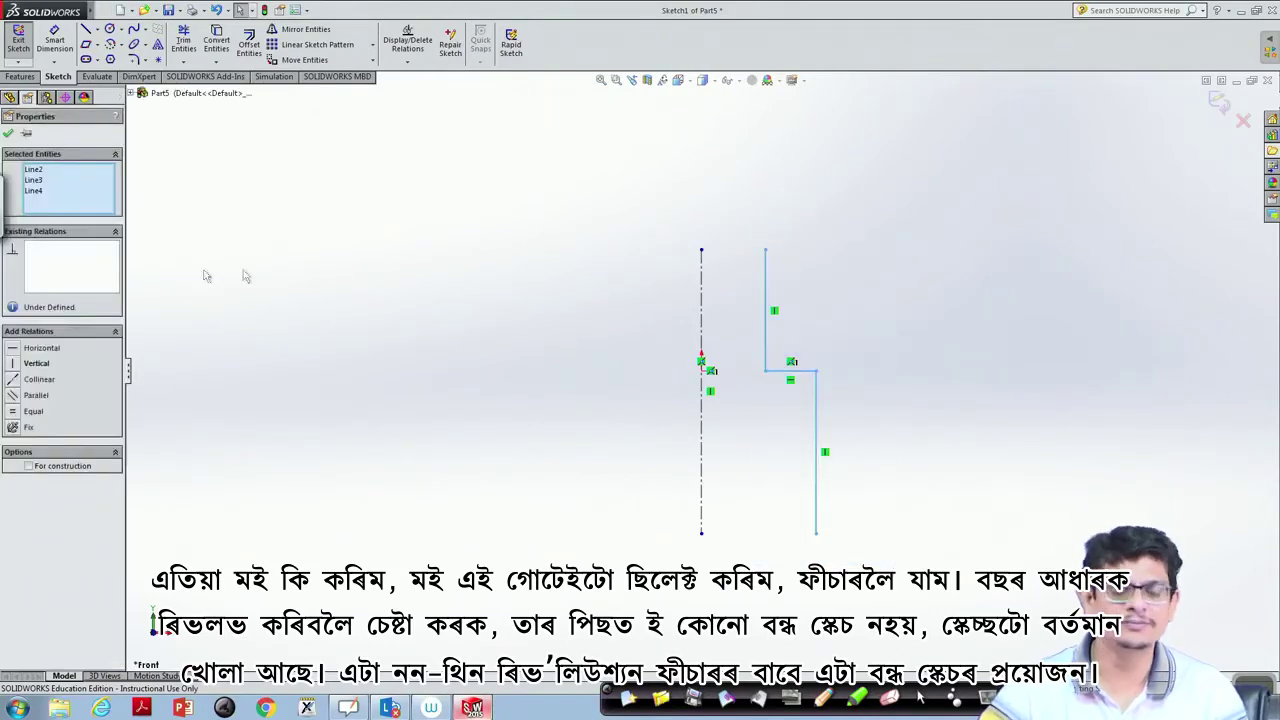
left_click(19, 77)
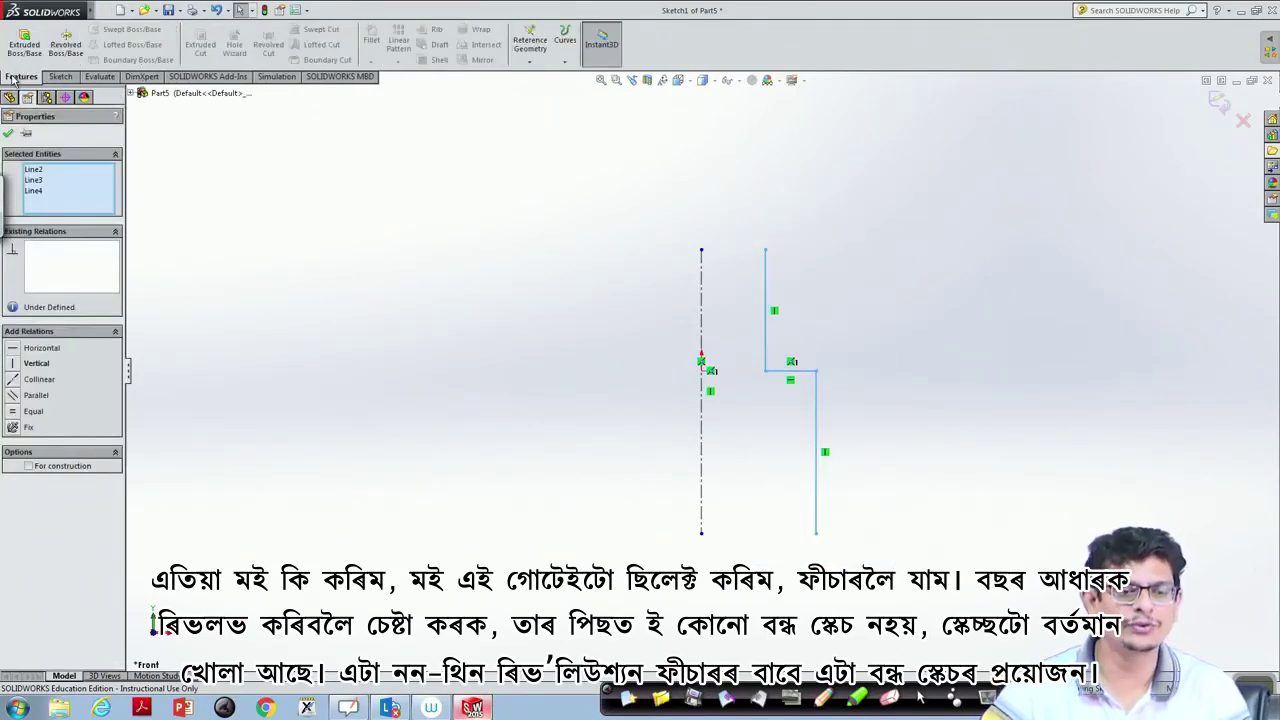
left_click(64, 52)
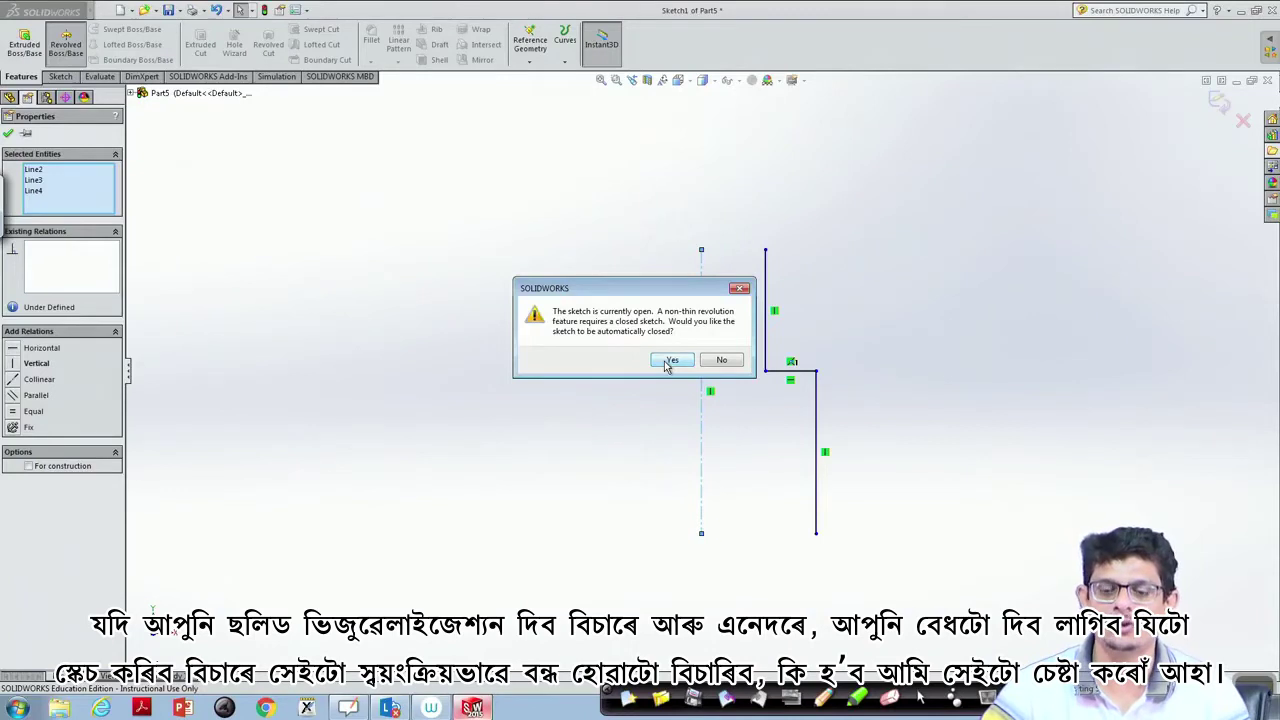
left_click(670, 361)
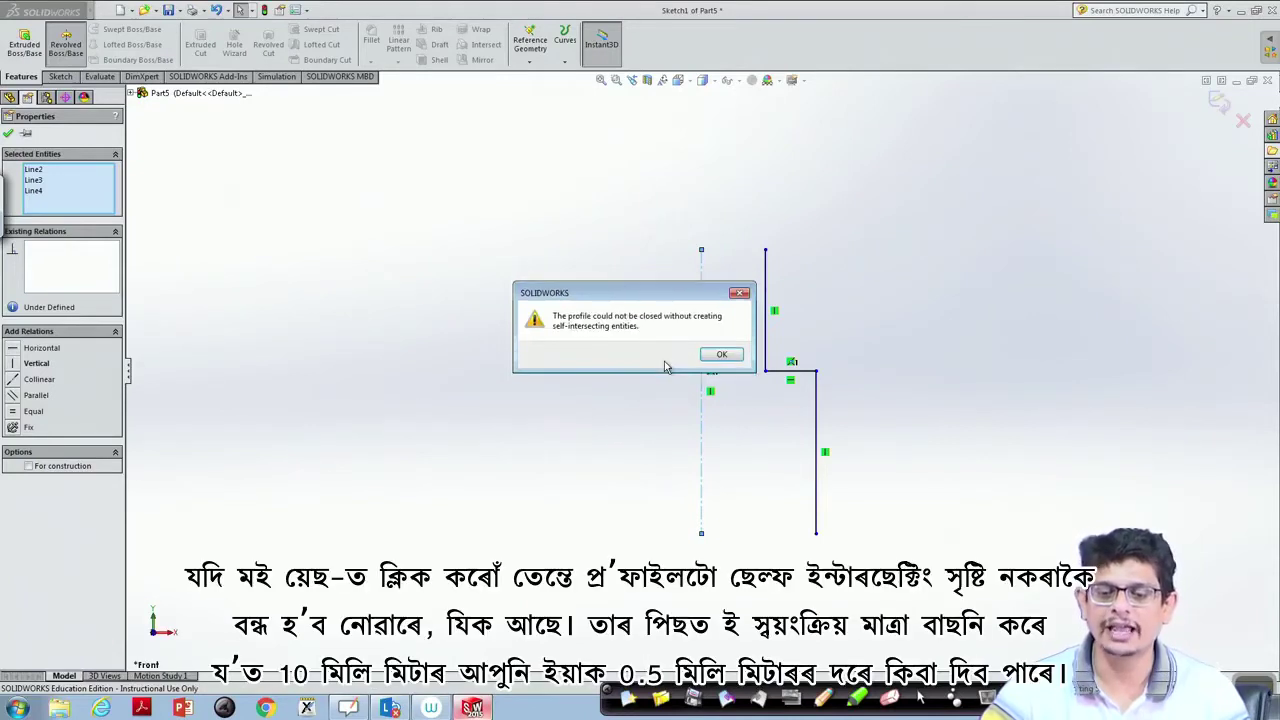
left_click(722, 357)
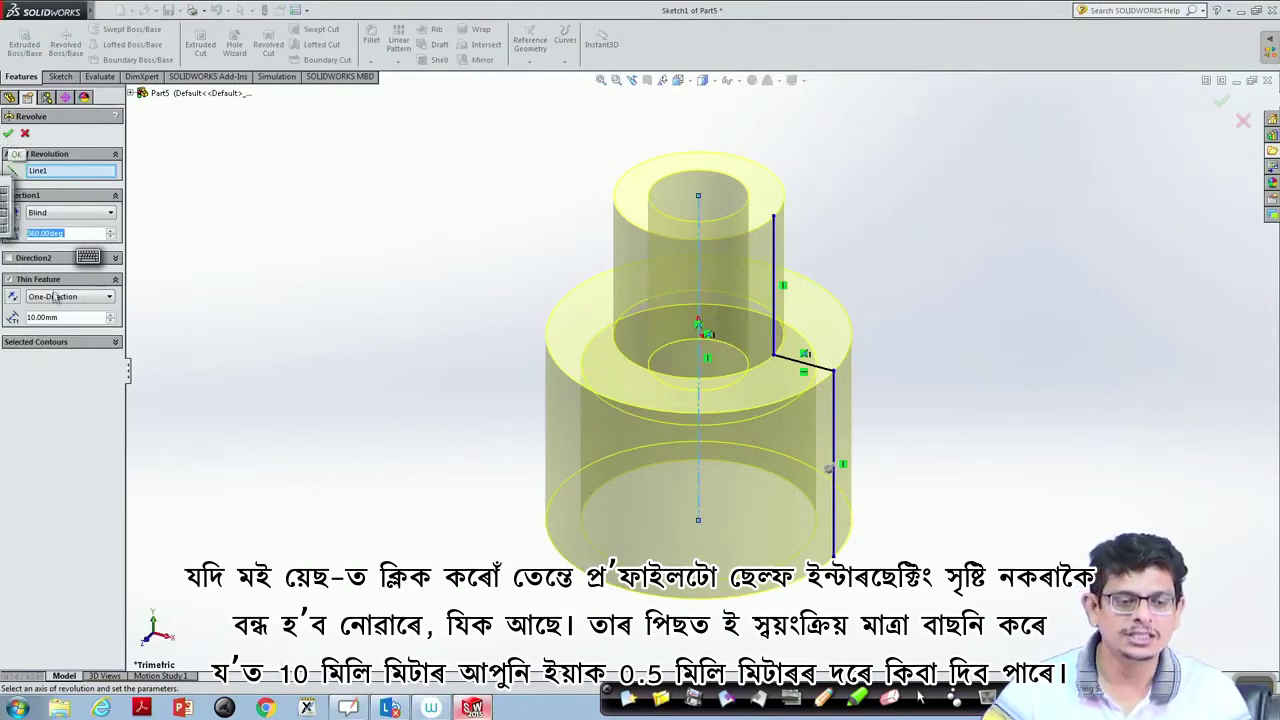
- Set the thin wall thickness to 0.5 and accept the revolve as Revolve-Thin1
left_click(30, 317)
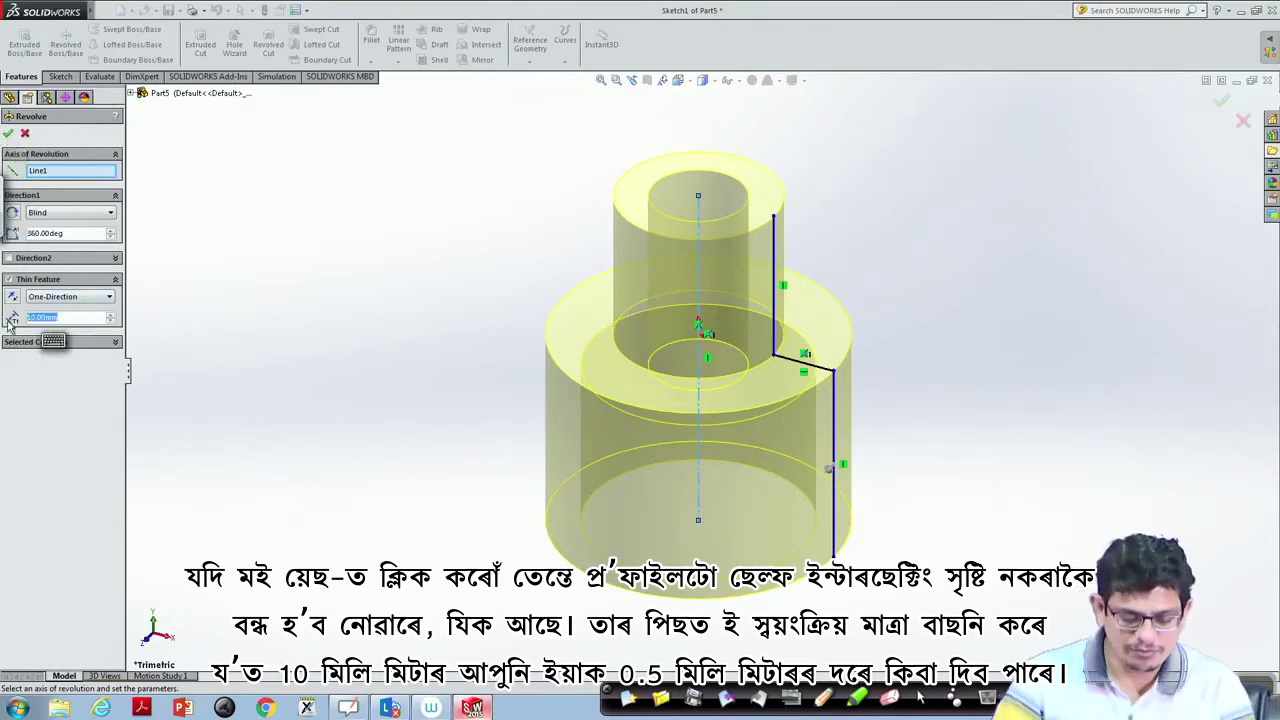
type("0")
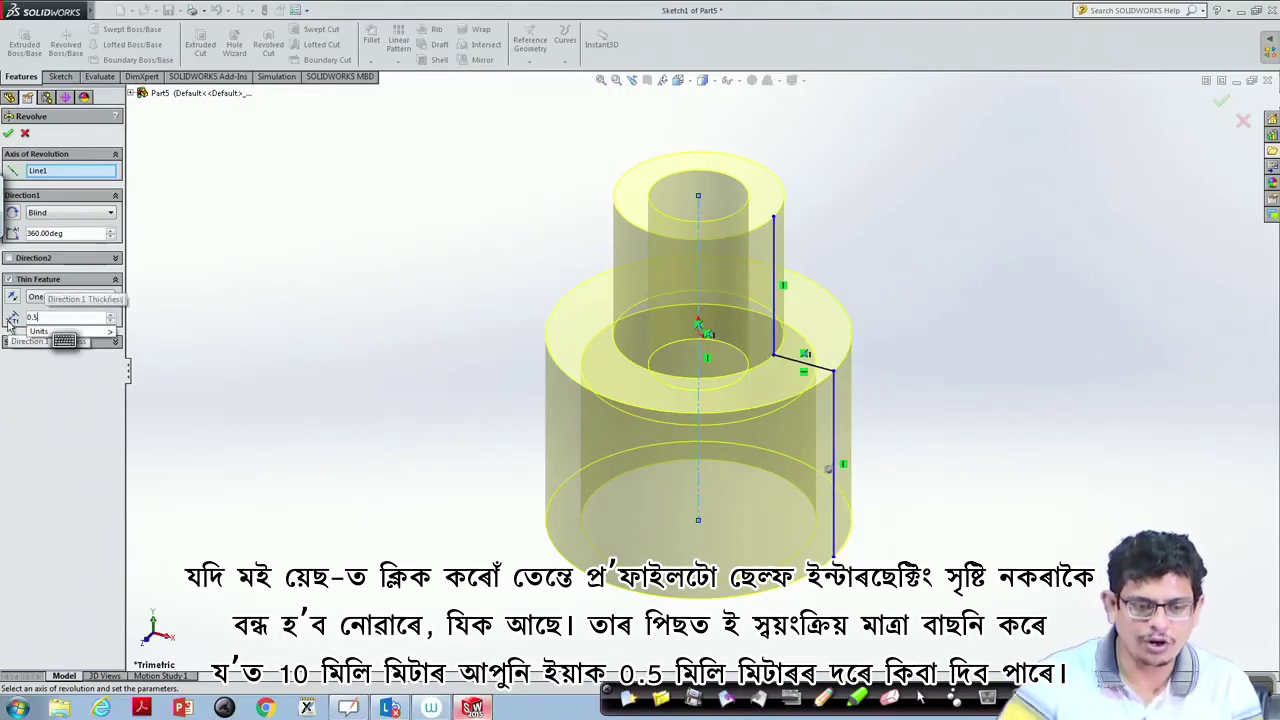
type(".5")
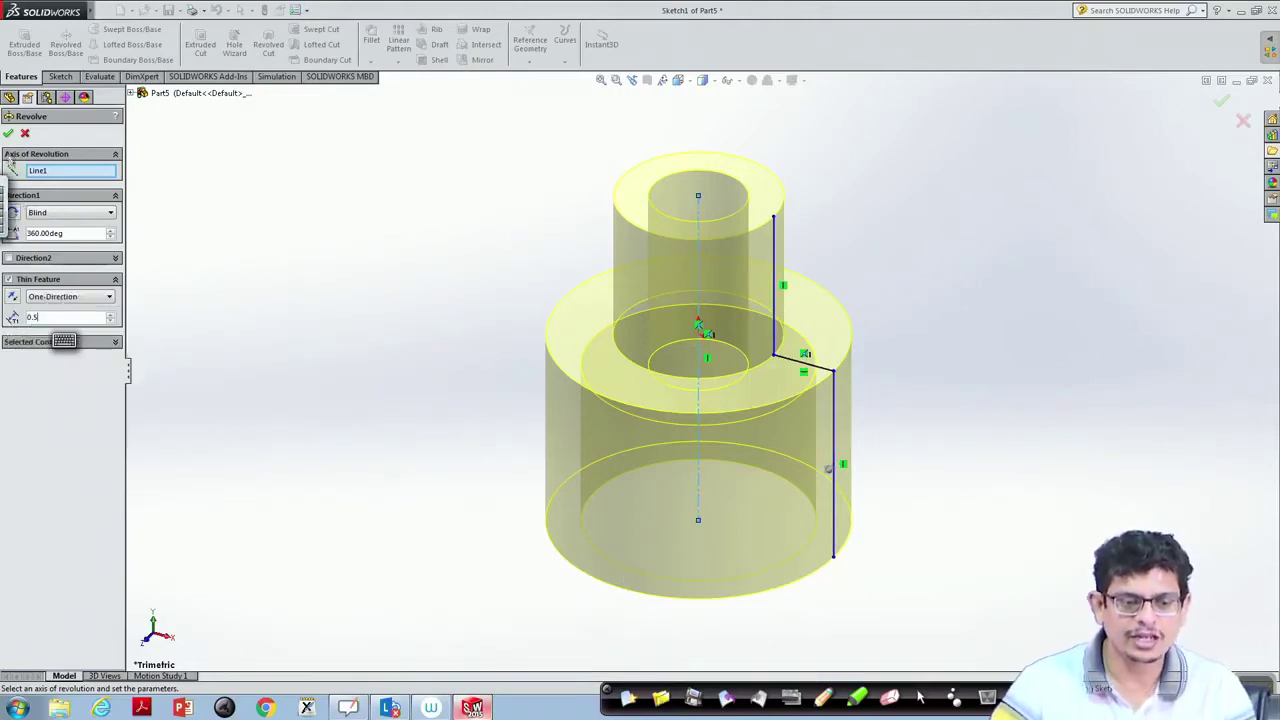
key("Return")
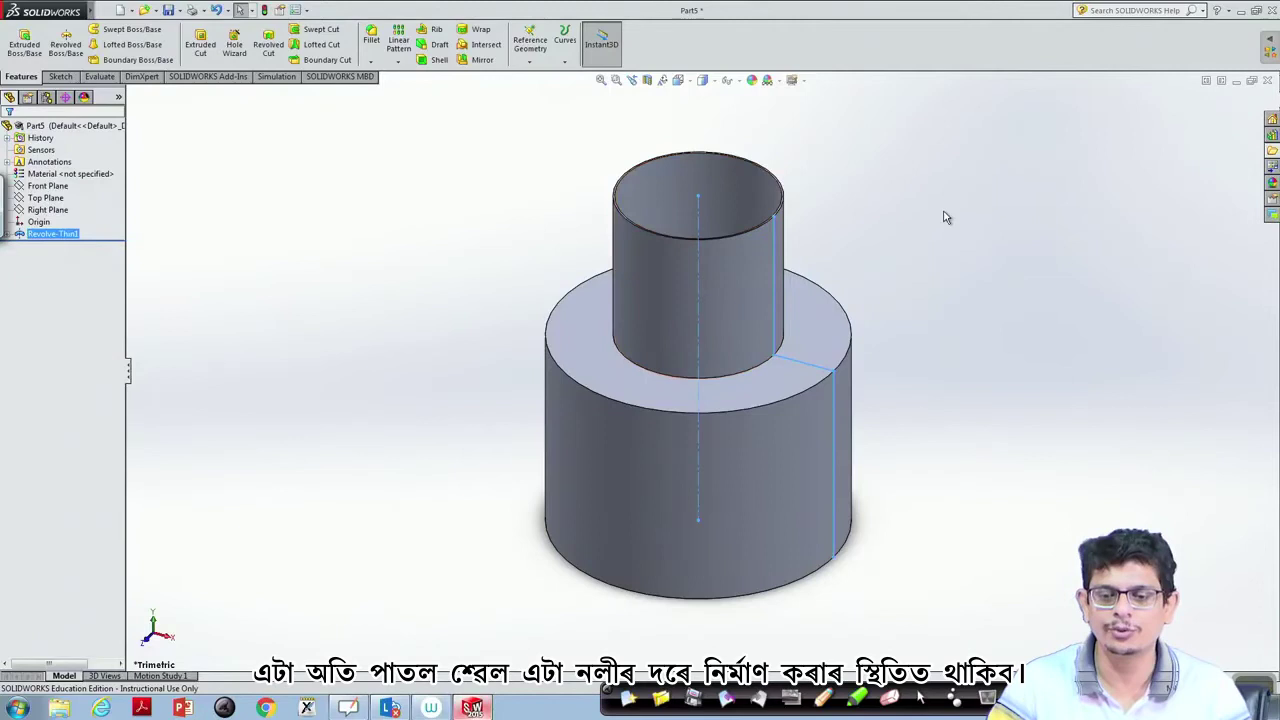
mouse_move(923, 251)
middle_mouse_down()
mouse_move(916, 148)
mouse_move(903, 500)
mouse_move(917, 331)
mouse_move(1065, 201)
middle_mouse_up()
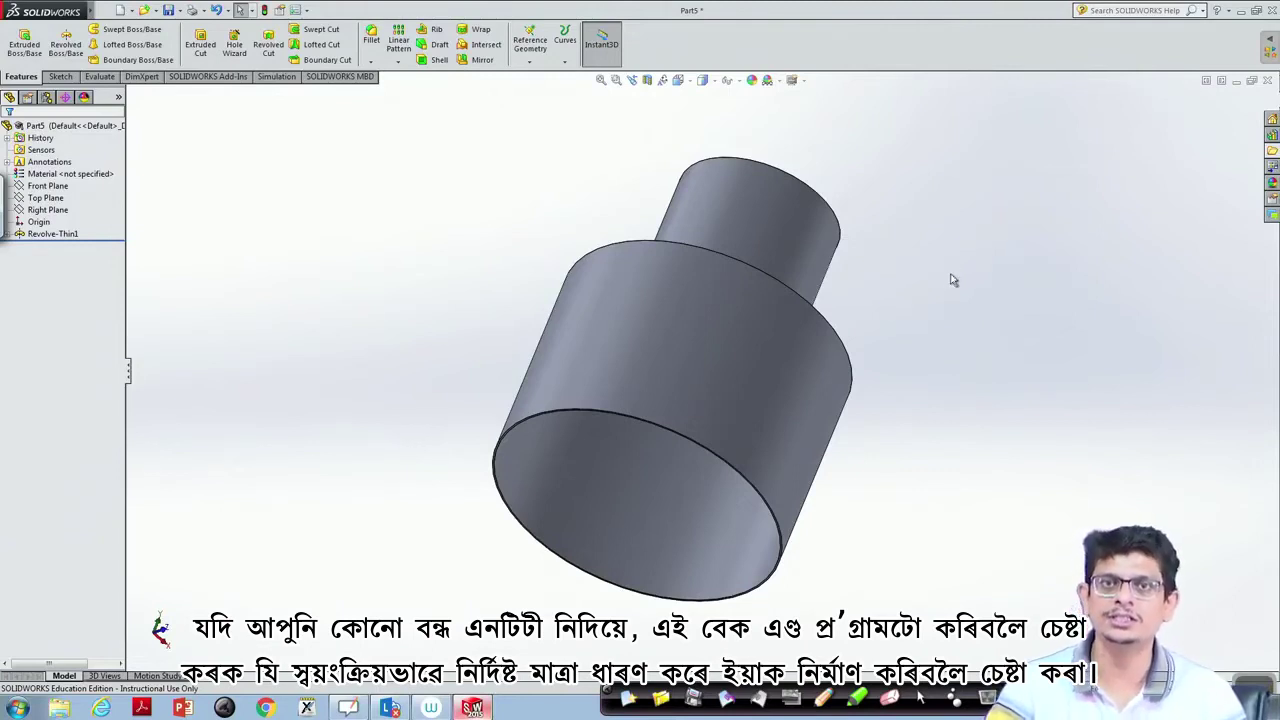
mouse_move(1010, 300)
middle_mouse_down()
mouse_move(869, 514)
mouse_move(940, 420)
mouse_move(1006, 217)
mouse_move(983, 280)
mouse_move(863, 375)
mouse_move(700, 200)
mouse_move(863, 234)
mouse_move(854, 303)
mouse_move(724, 364)
mouse_move(917, 463)
mouse_move(983, 331)
mouse_move(965, 287)
mouse_move(920, 334)
mouse_move(923, 323)
mouse_move(1074, 294)
mouse_move(980, 329)
mouse_move(796, 203)
mouse_move(849, 163)
mouse_move(874, 311)
mouse_move(966, 317)
mouse_move(1099, 262)
mouse_move(1114, 271)
mouse_move(1080, 297)
middle_mouse_up()
scroll(1080, 297, "down", 2)
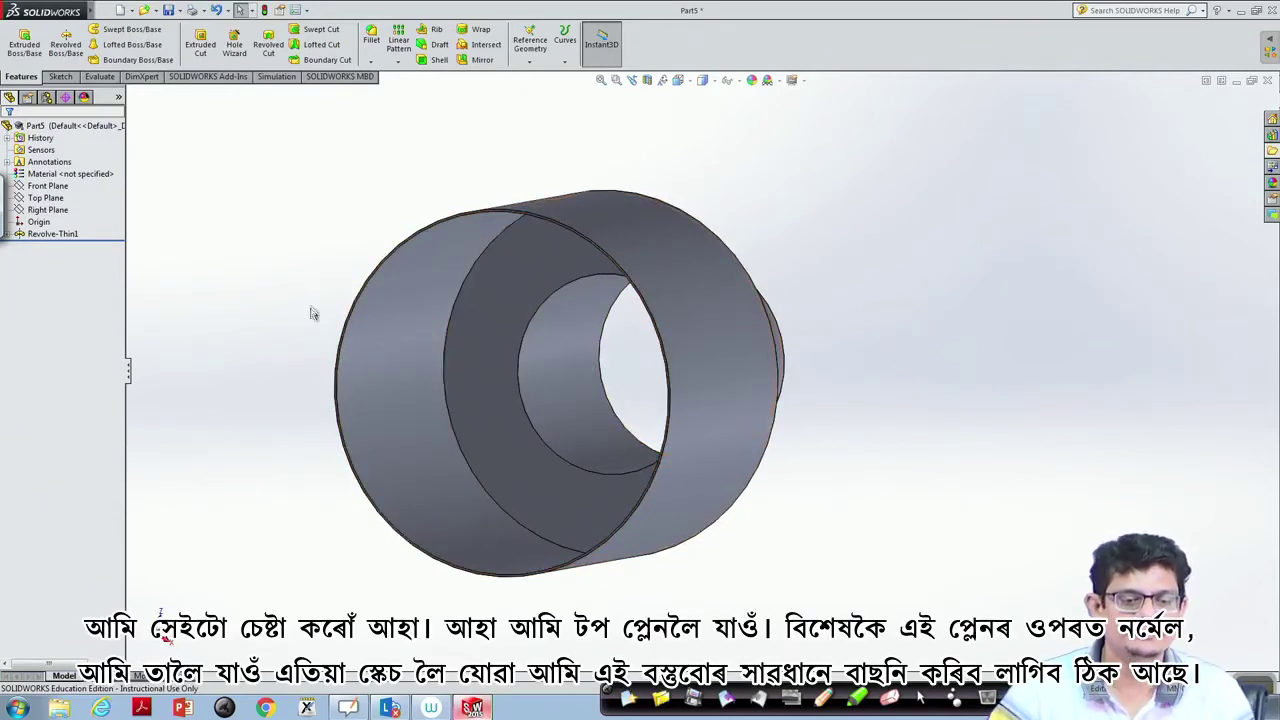
- Try facing the tube's circular end edge with Normal To, then orbit the ring to a tilted view
left_click(63, 188)
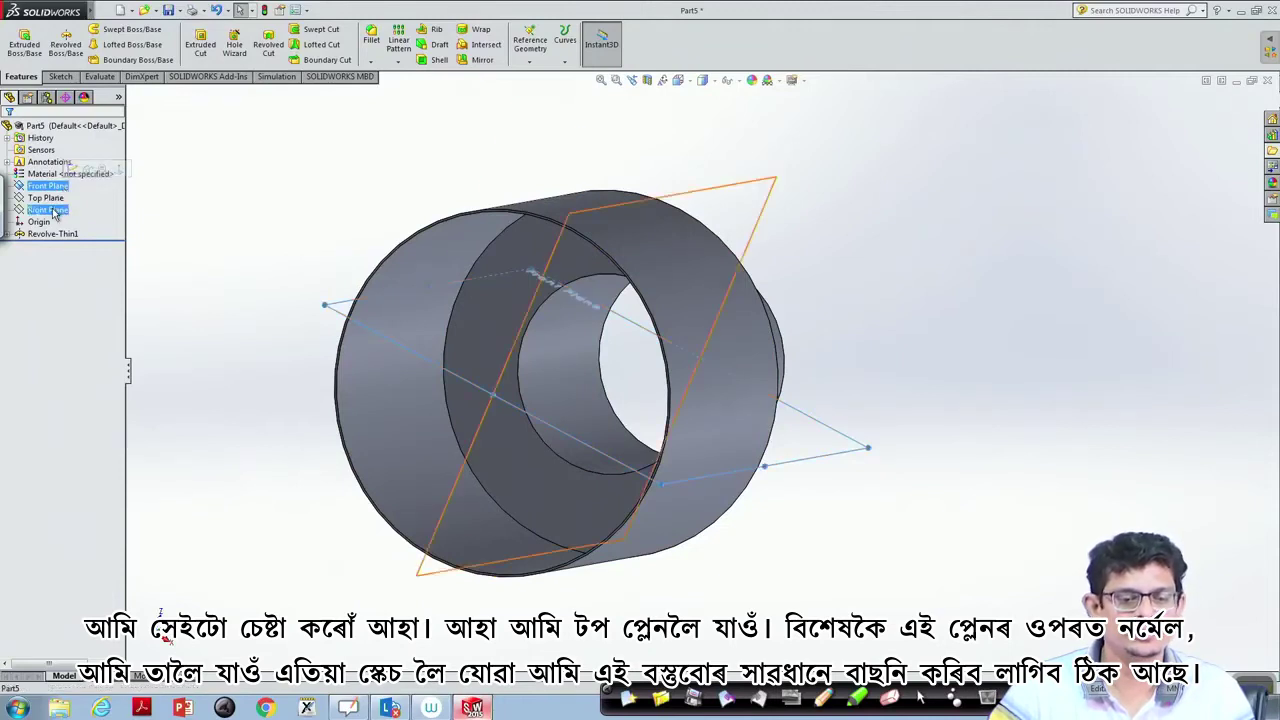
left_click(46, 198)
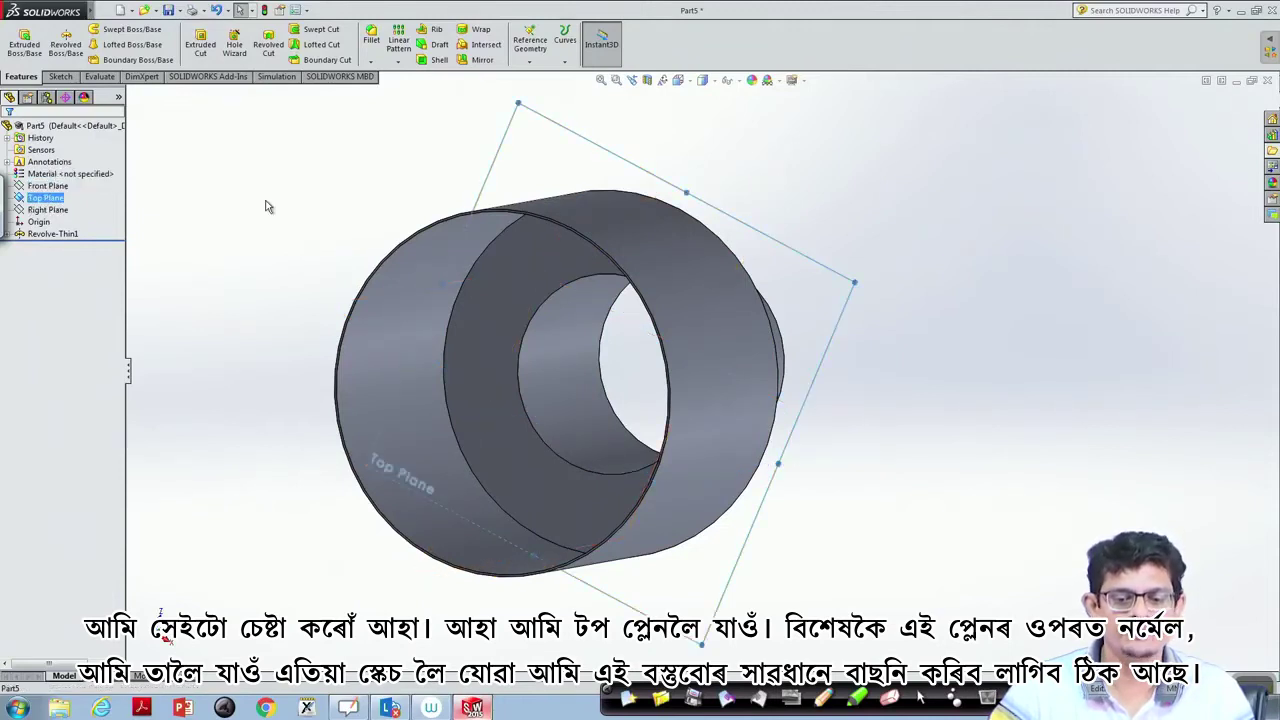
left_click(410, 245)
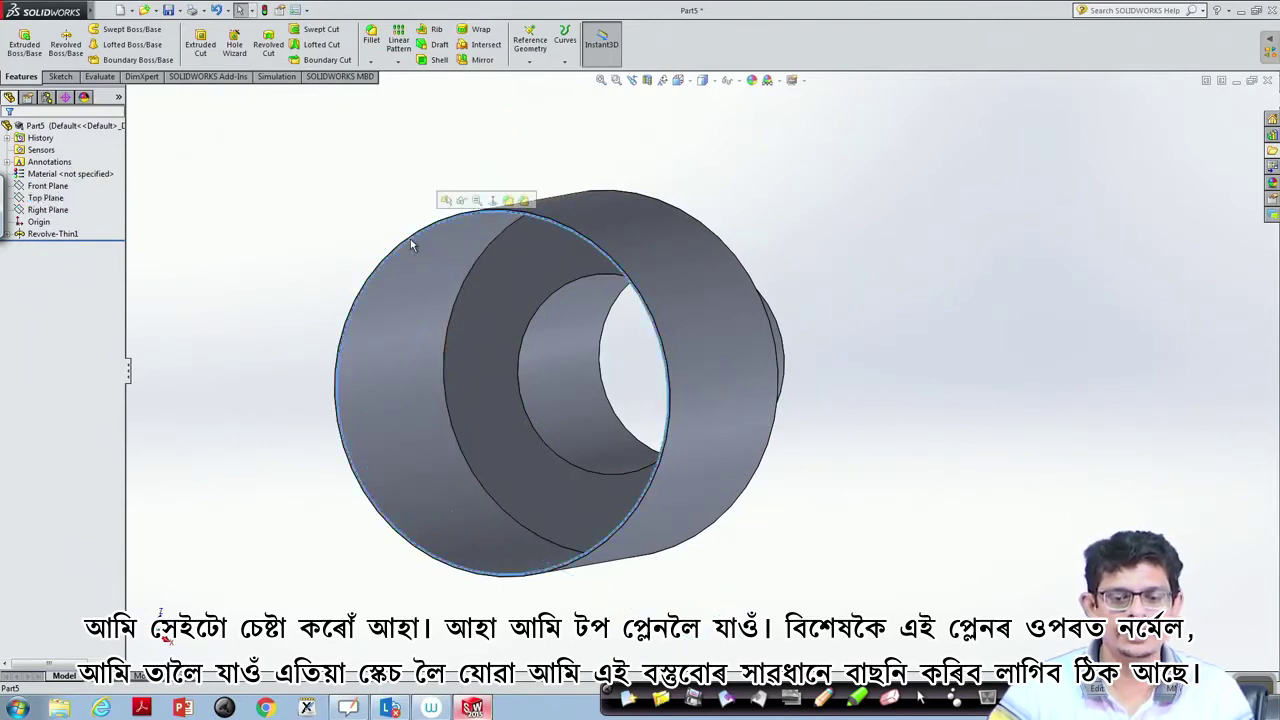
left_click(495, 202)
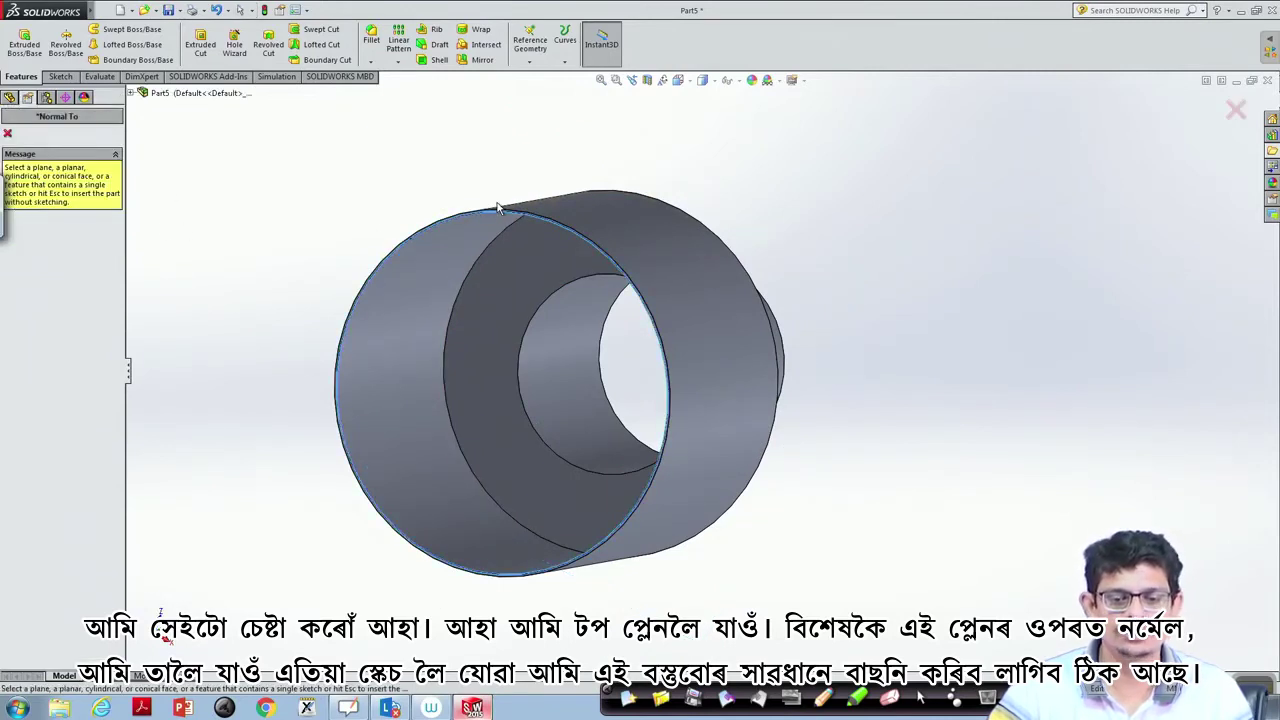
left_click(8, 134)
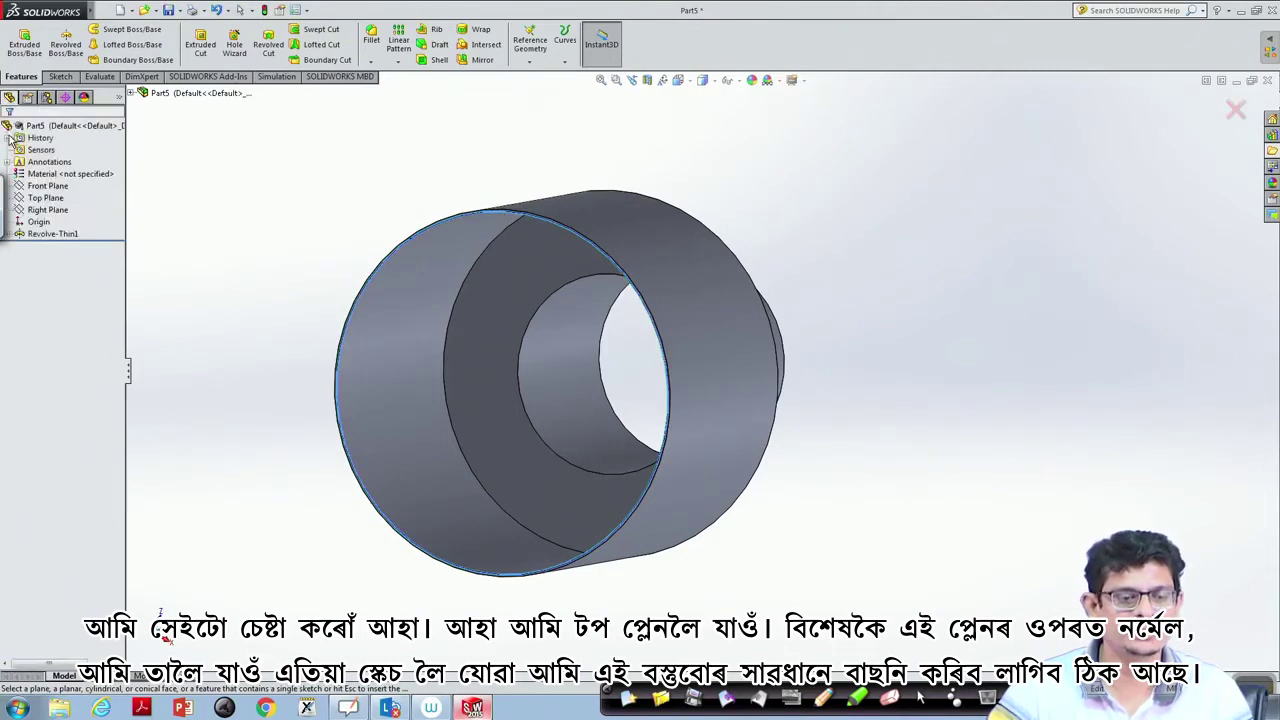
left_click(424, 231)
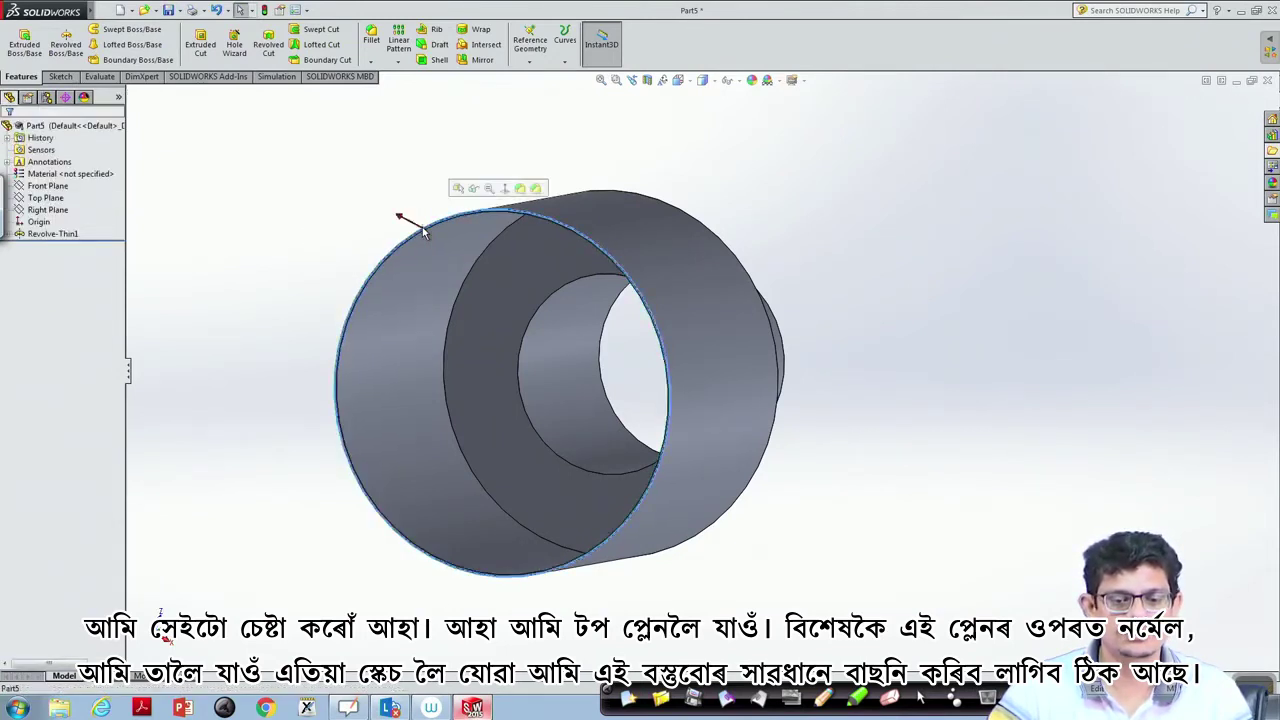
right_click(424, 231)
left_click(476, 214)
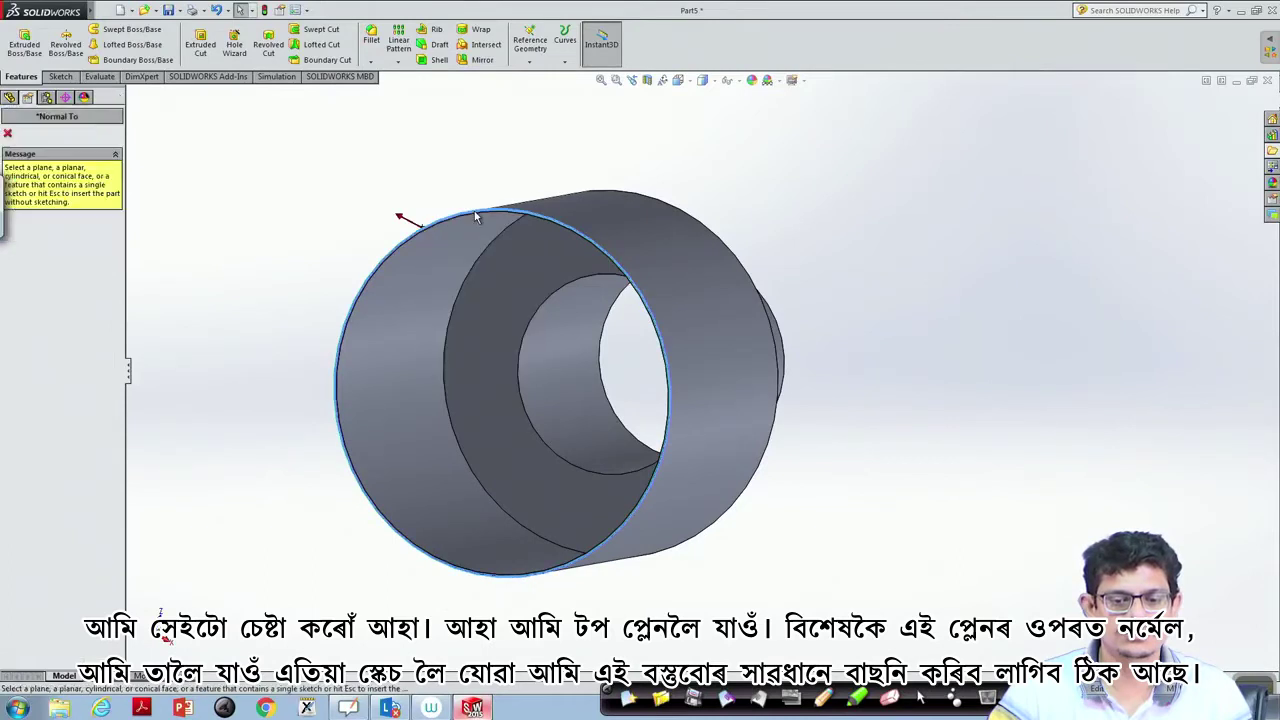
mouse_move(849, 295)
middle_mouse_down()
mouse_move(843, 266)
mouse_move(858, 340)
middle_mouse_up()
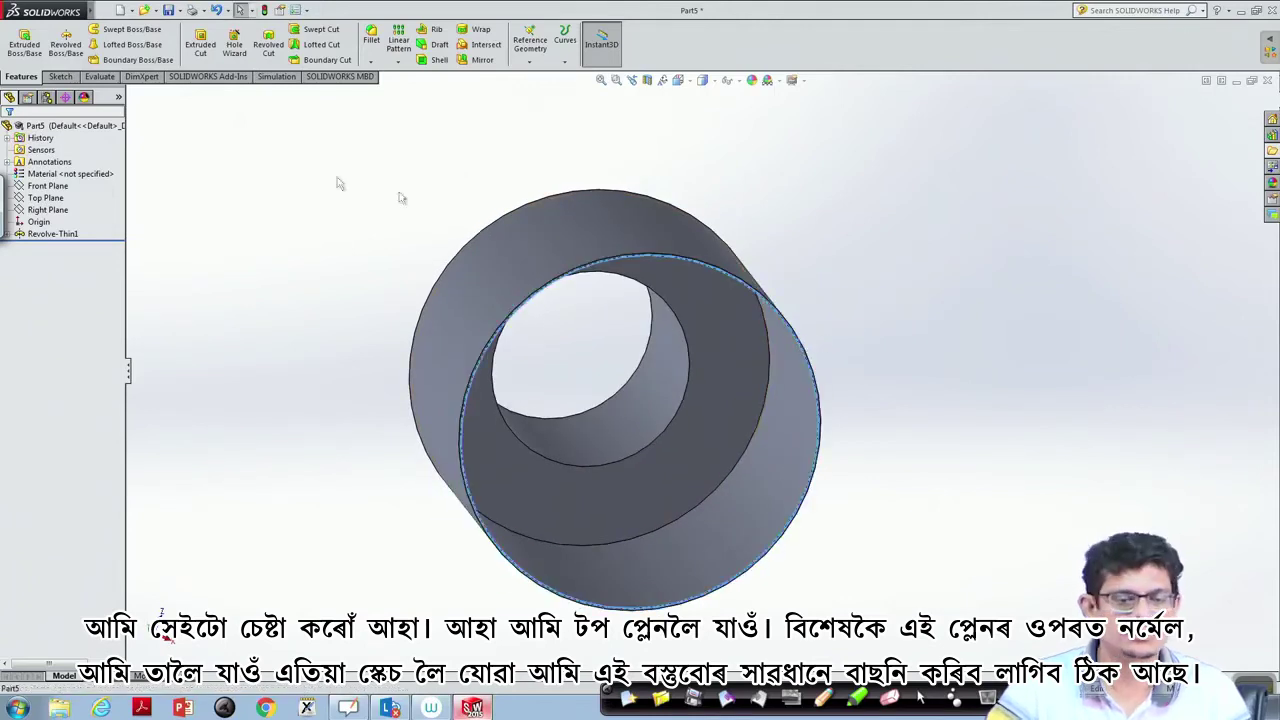
- Switch to the Sketch tools and attempt to face the ring's outer edge, then abandon it
left_click(60, 77)
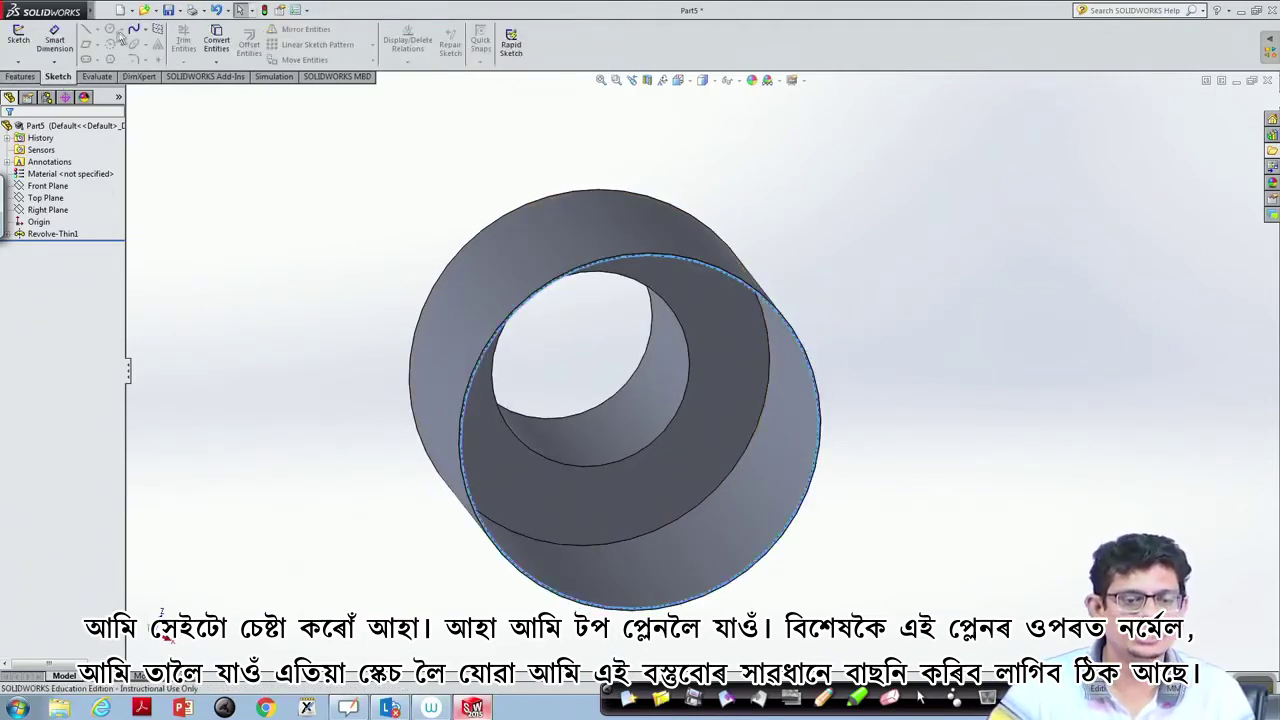
right_click(645, 250)
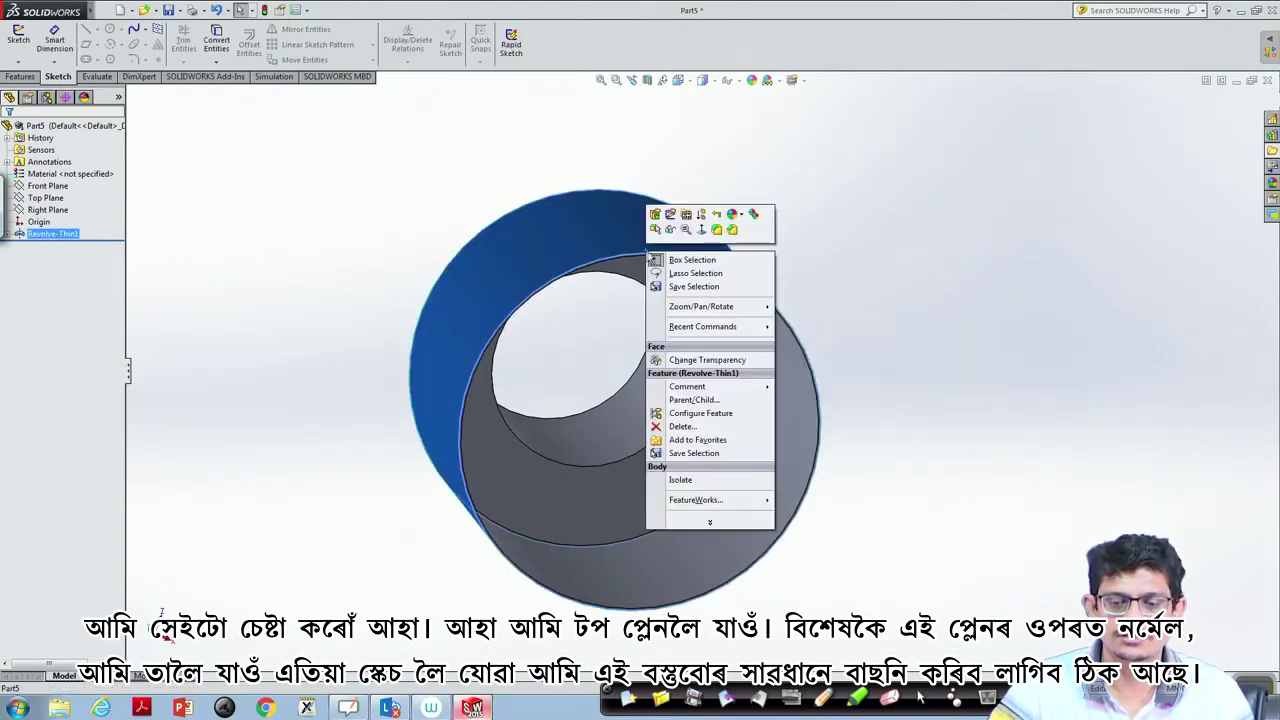
left_click(890, 238)
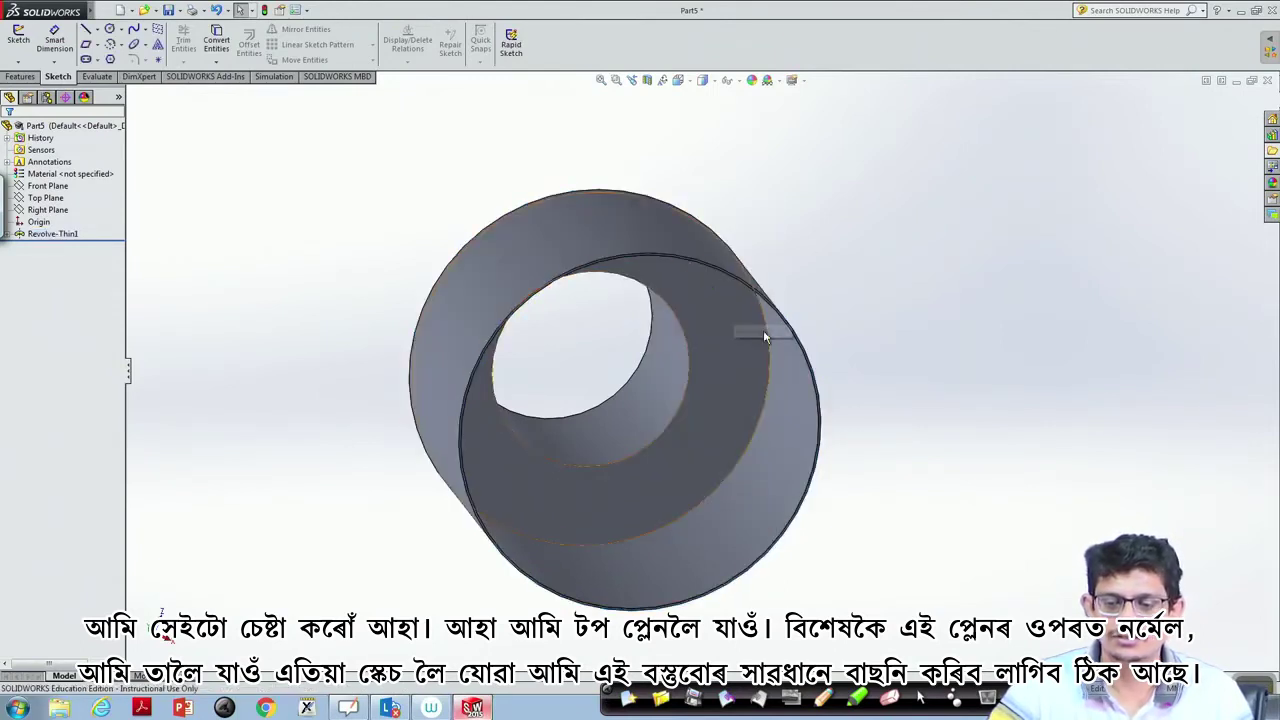
left_click(820, 438)
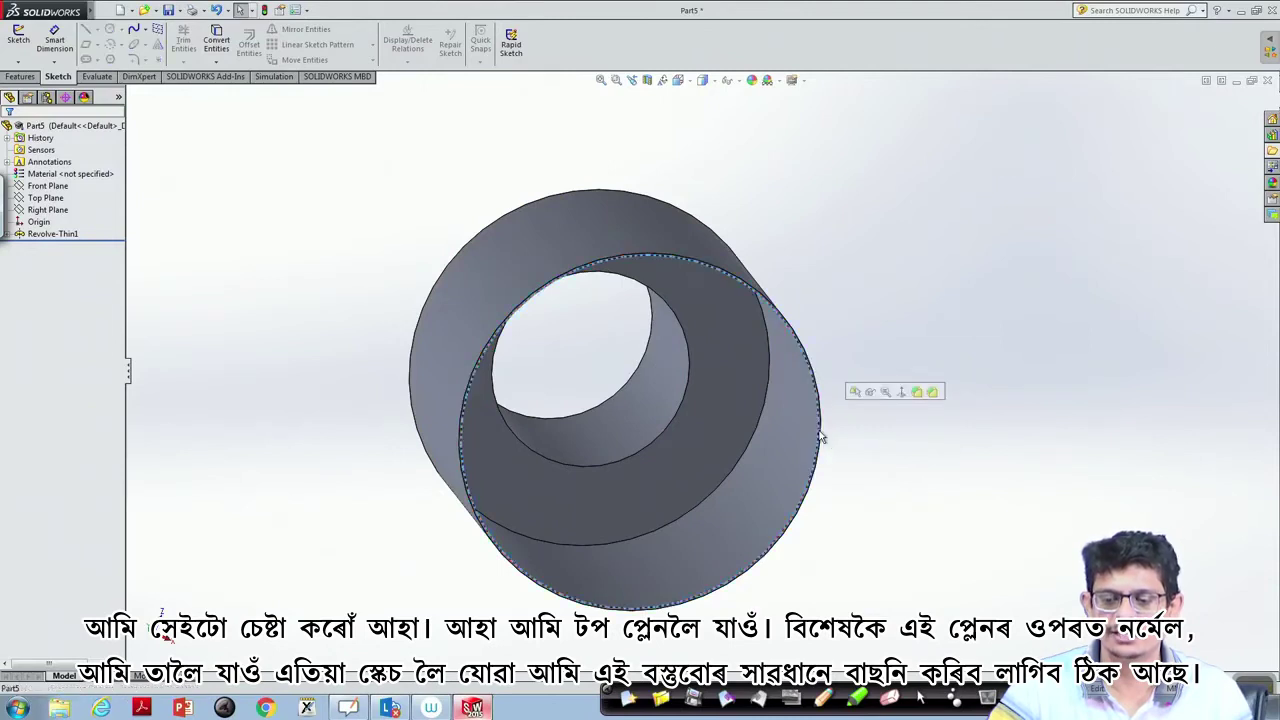
left_click(899, 393)
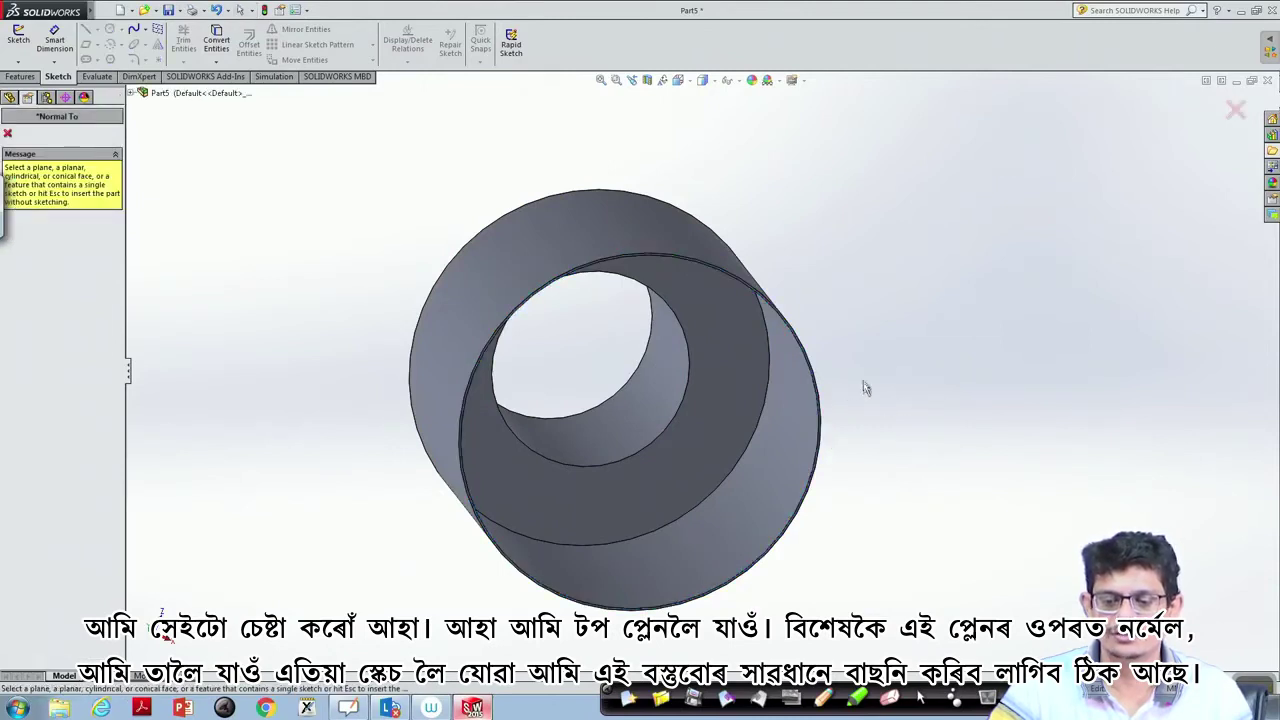
left_click(505, 208)
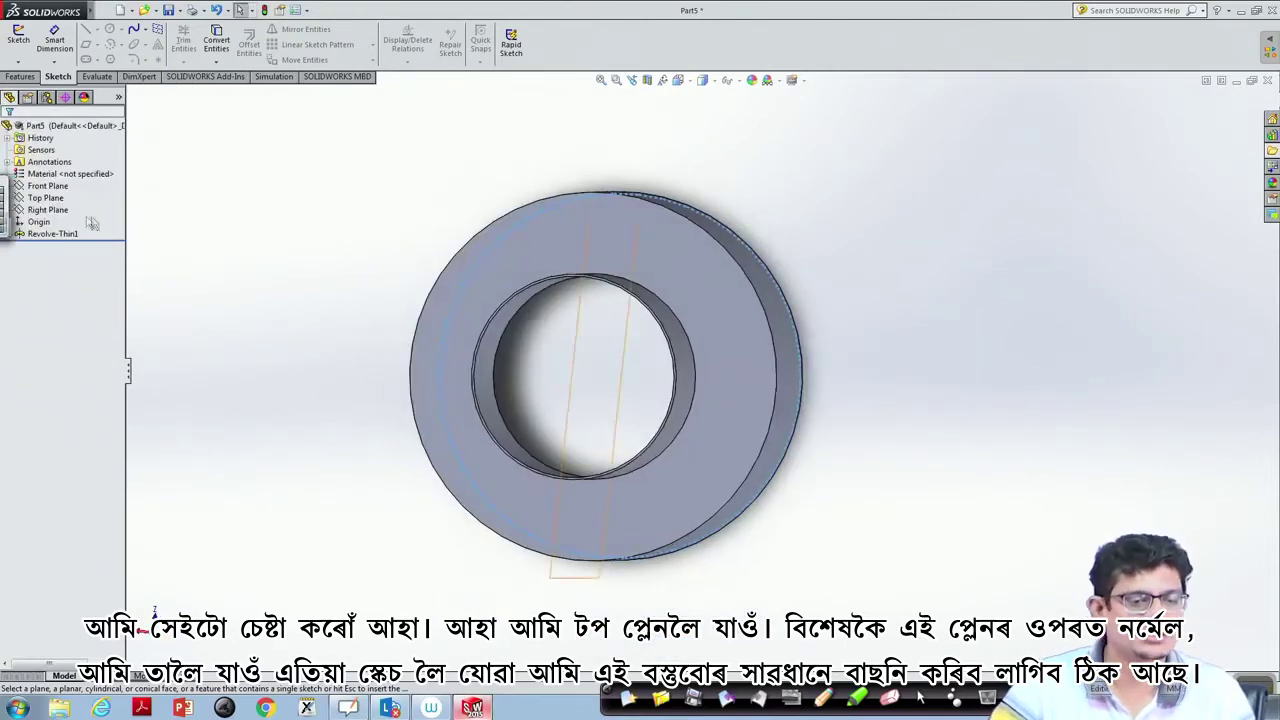
- Look straight at the Front Plane, then straight down onto the Top Plane
left_click(48, 186)
left_click(114, 165)
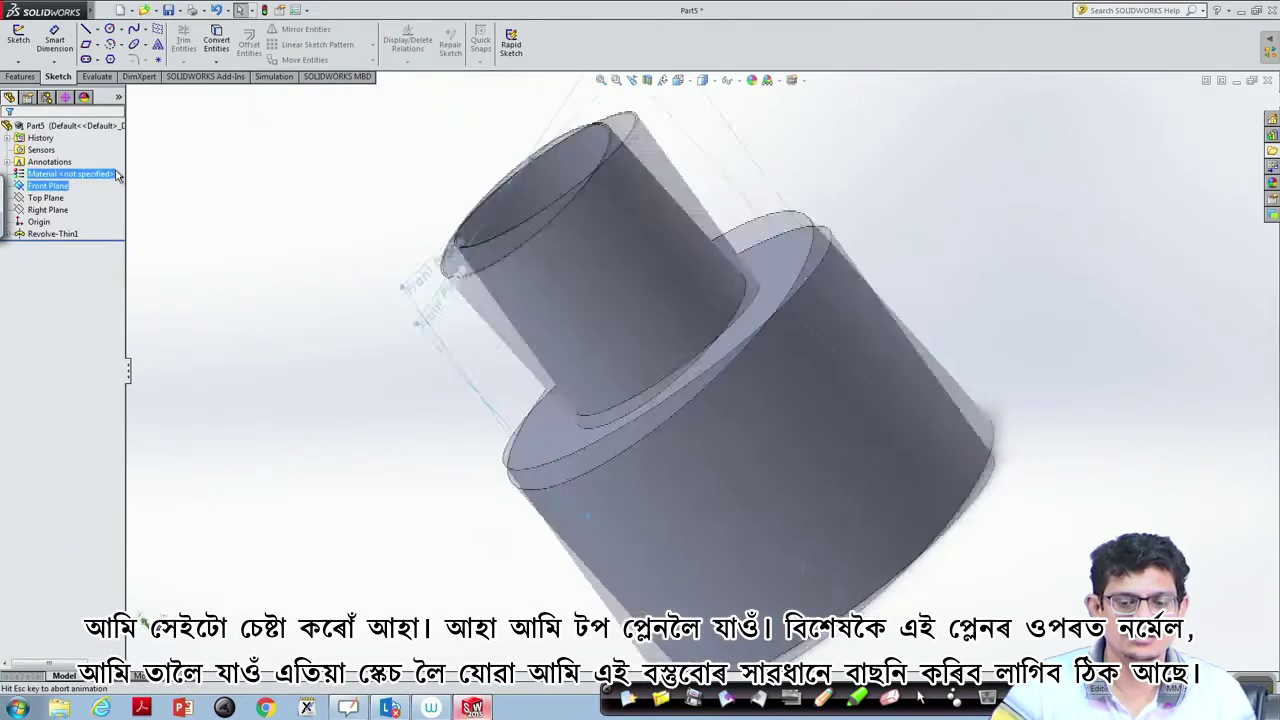
left_click(44, 200, "ctrl")
left_click(44, 199)
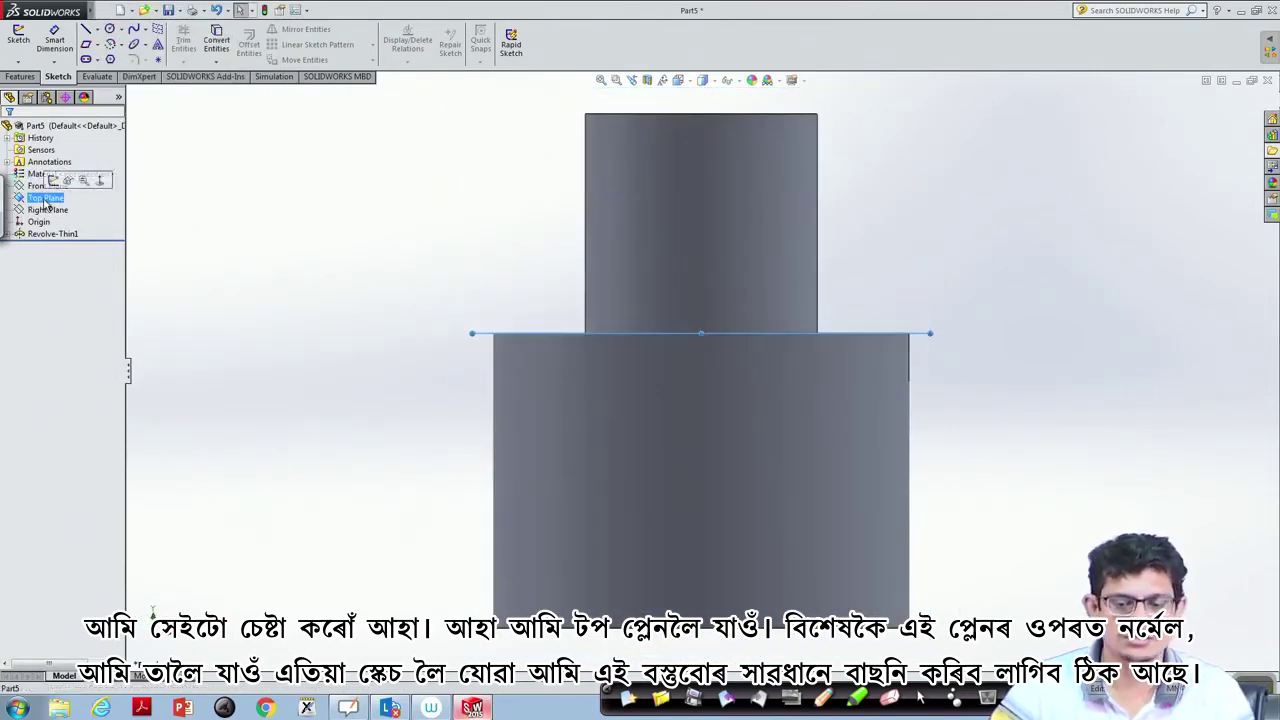
left_click(99, 180)
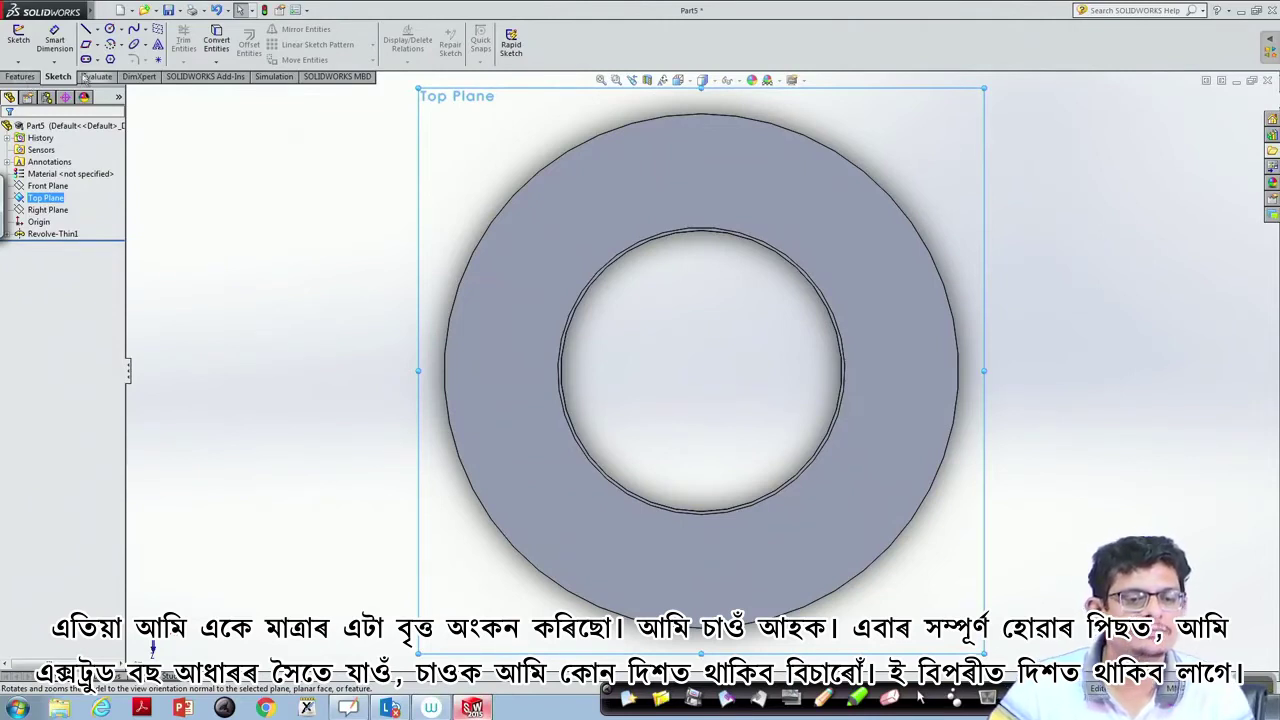
- Draw a circle on the Top Plane centred at the origin, reaching the ring's outer edge
left_click(121, 29)
left_click(130, 45)
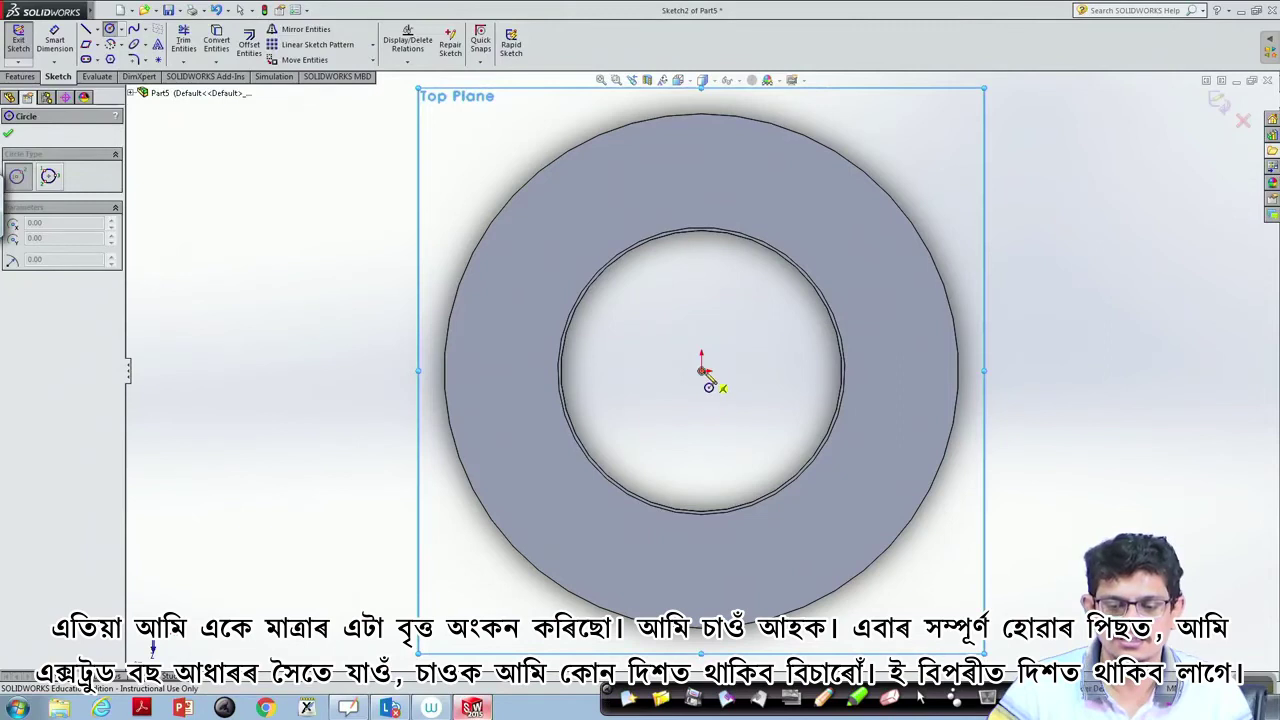
left_click(703, 370)
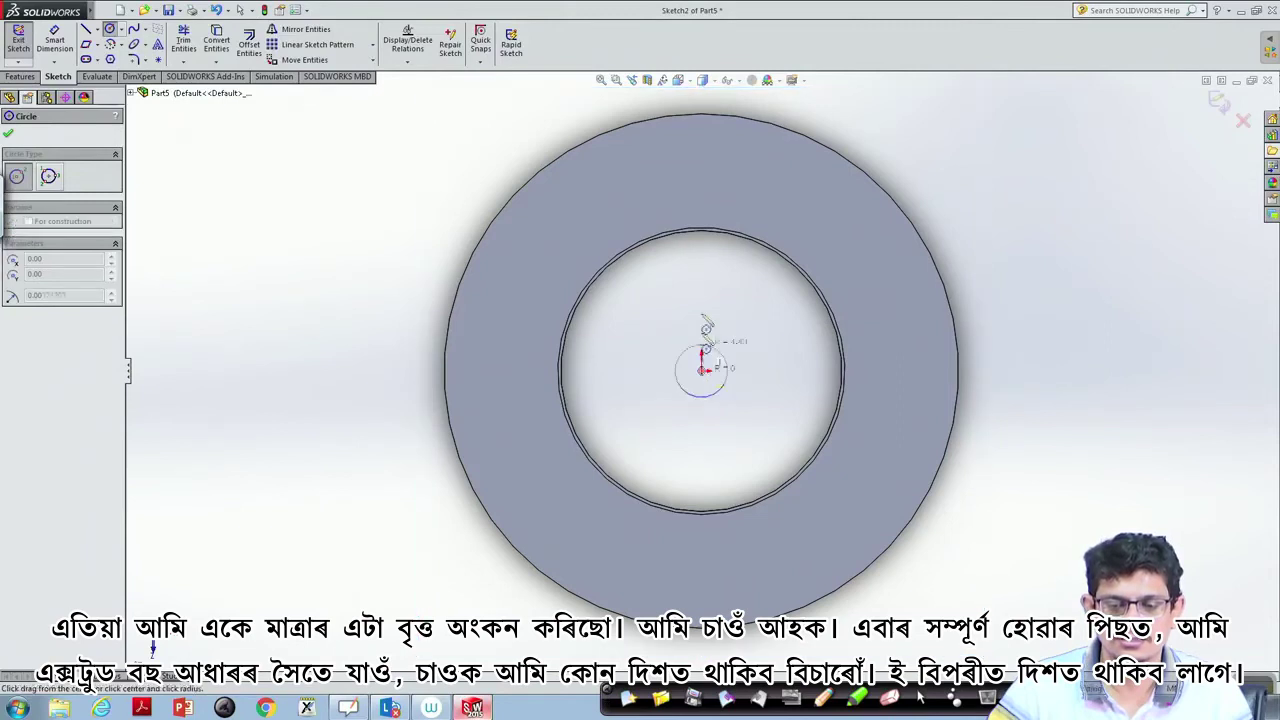
left_click(797, 146)
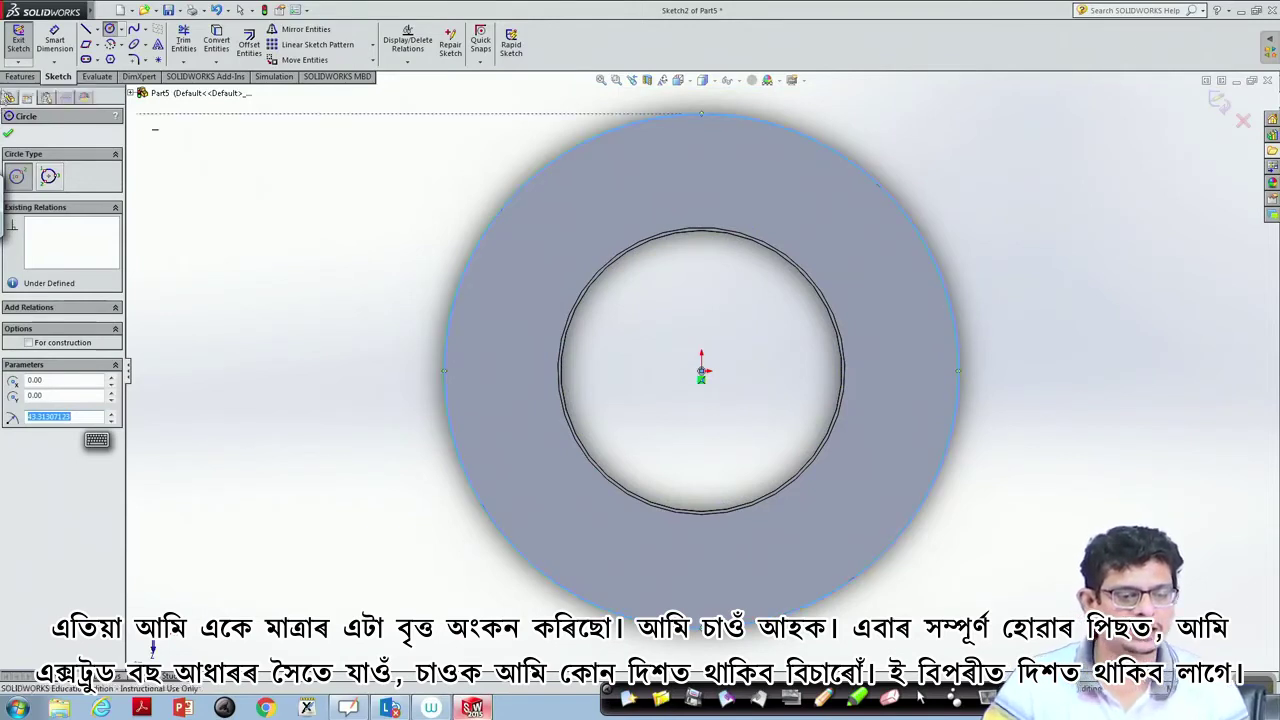
left_click(20, 77)
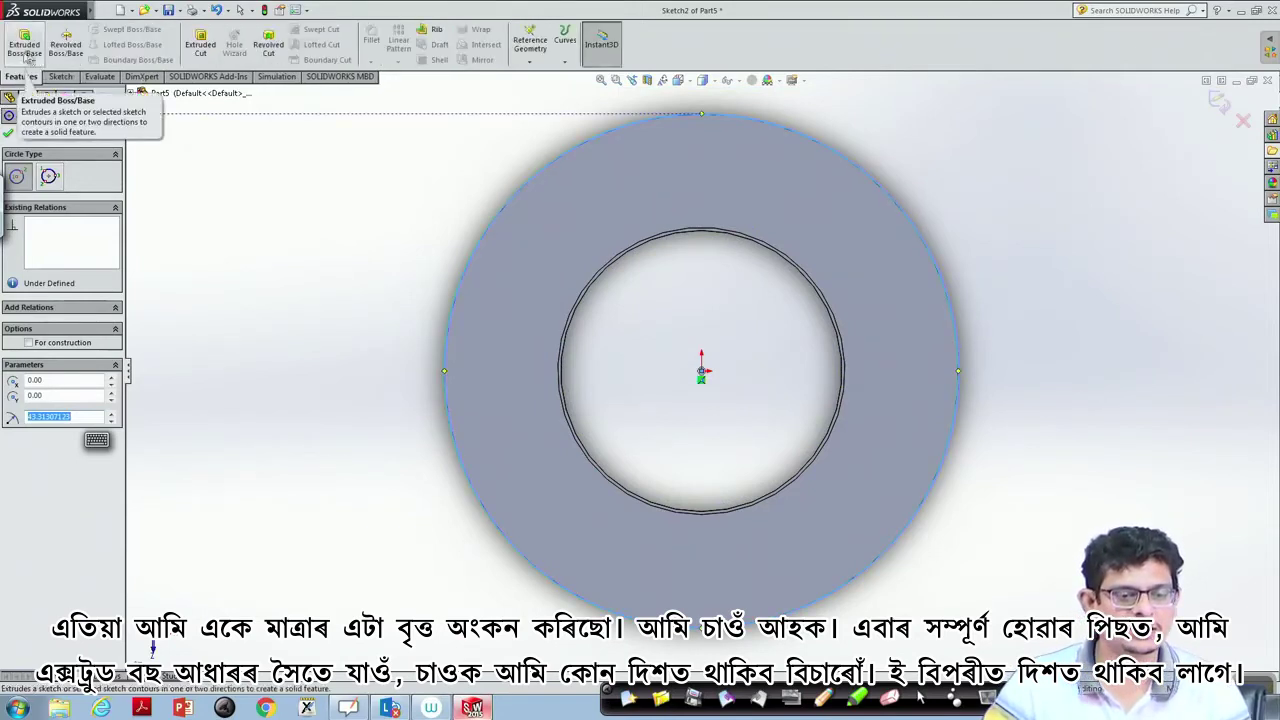
- Extrude the circle 70 mm Blind in the reversed direction from the sketch plane, creating Boss-Extrude1
left_click(24, 56)
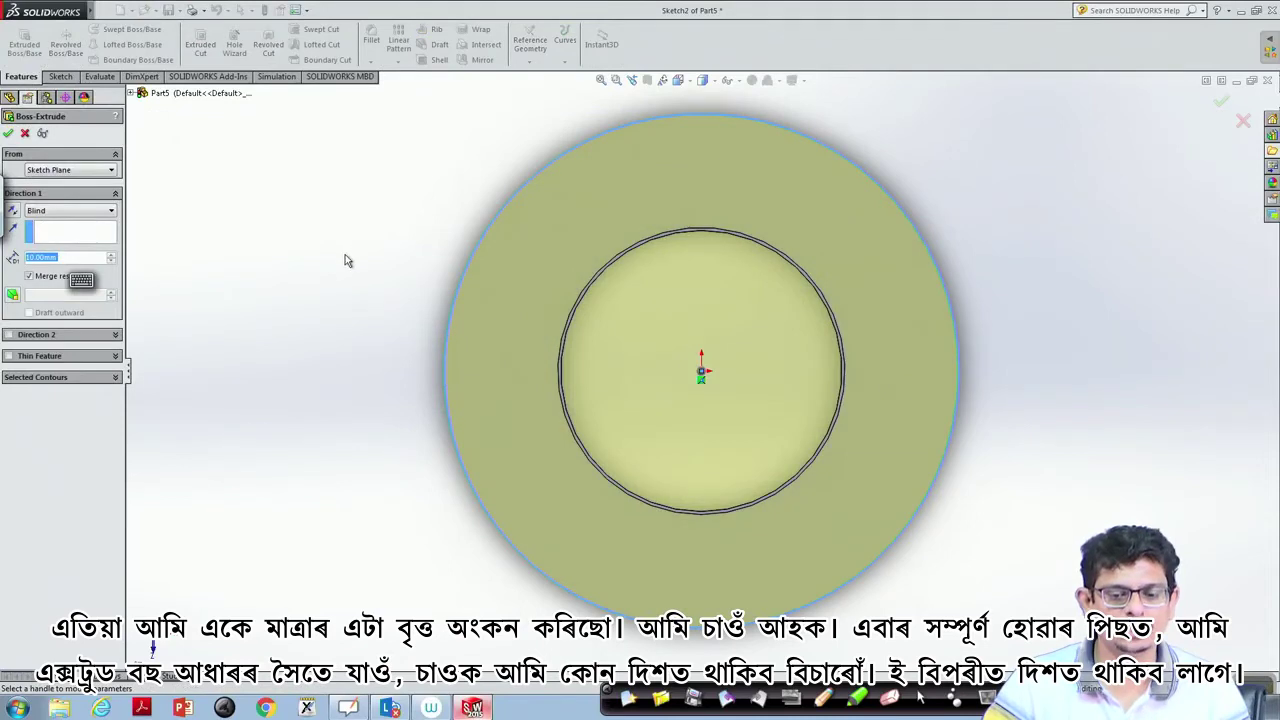
mouse_move(345, 260)
middle_mouse_down()
mouse_move(524, 172)
mouse_move(487, 221)
middle_mouse_up()
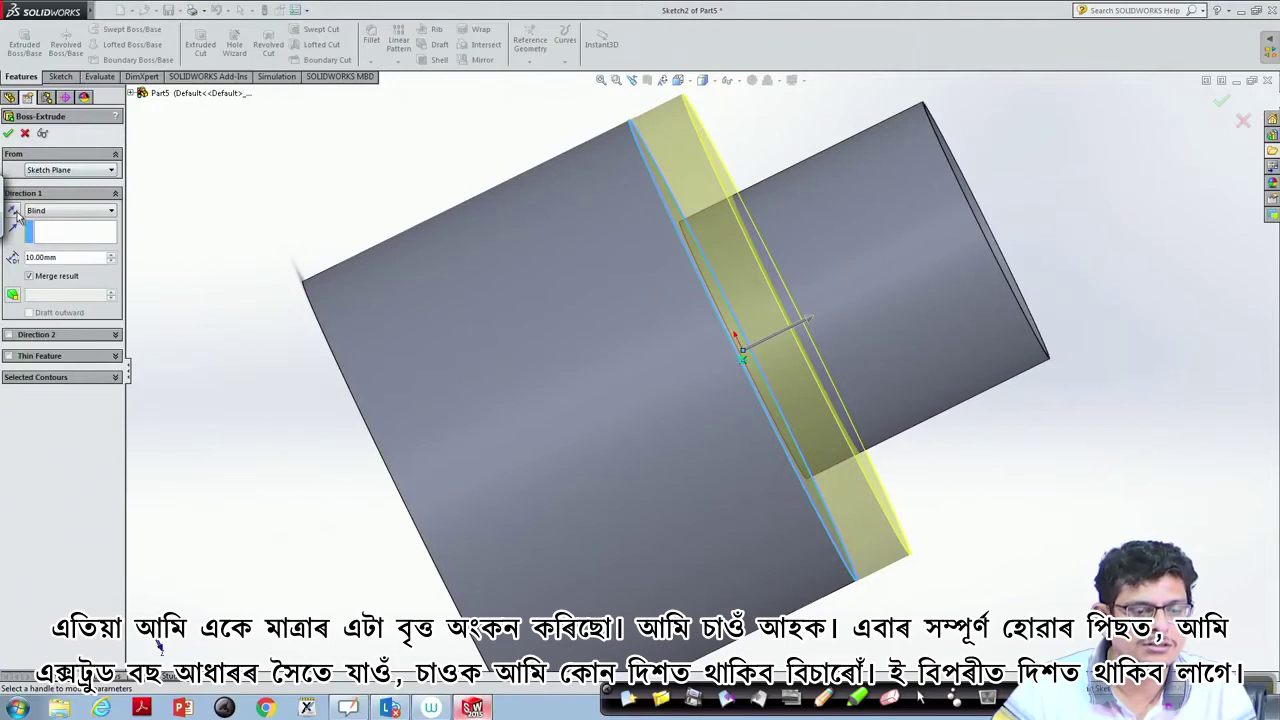
left_click(15, 215)
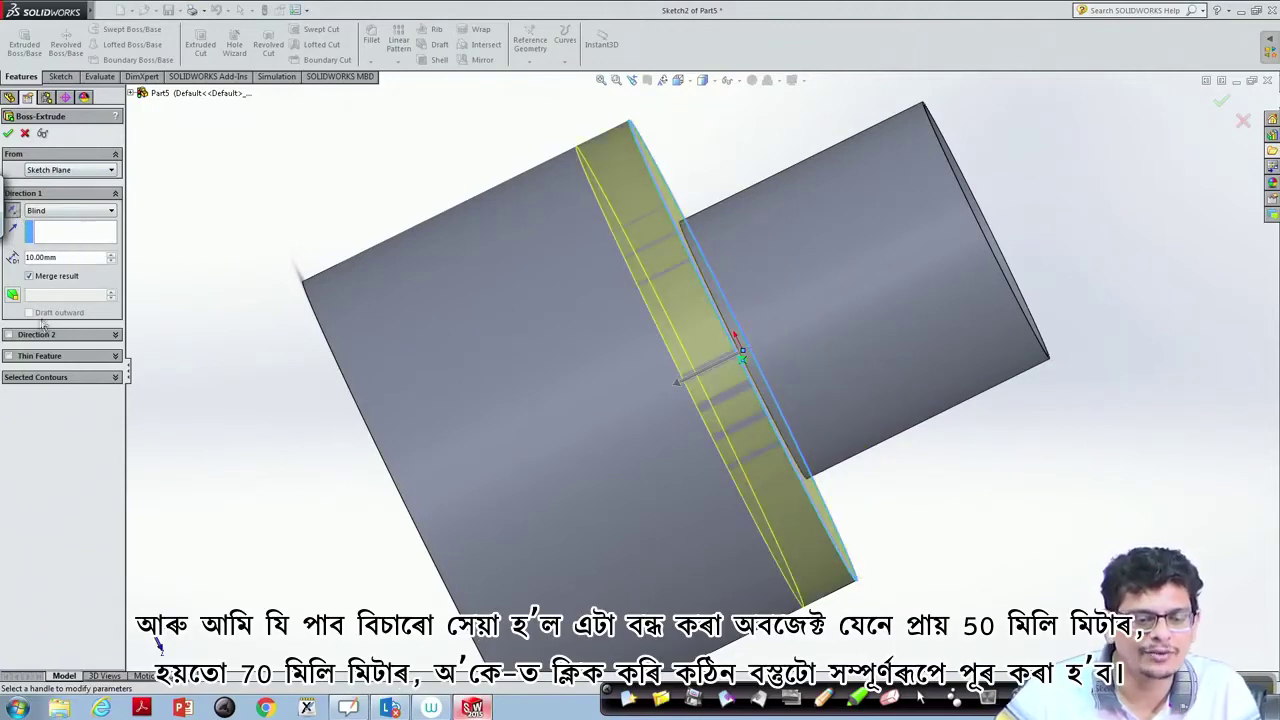
left_click(64, 172)
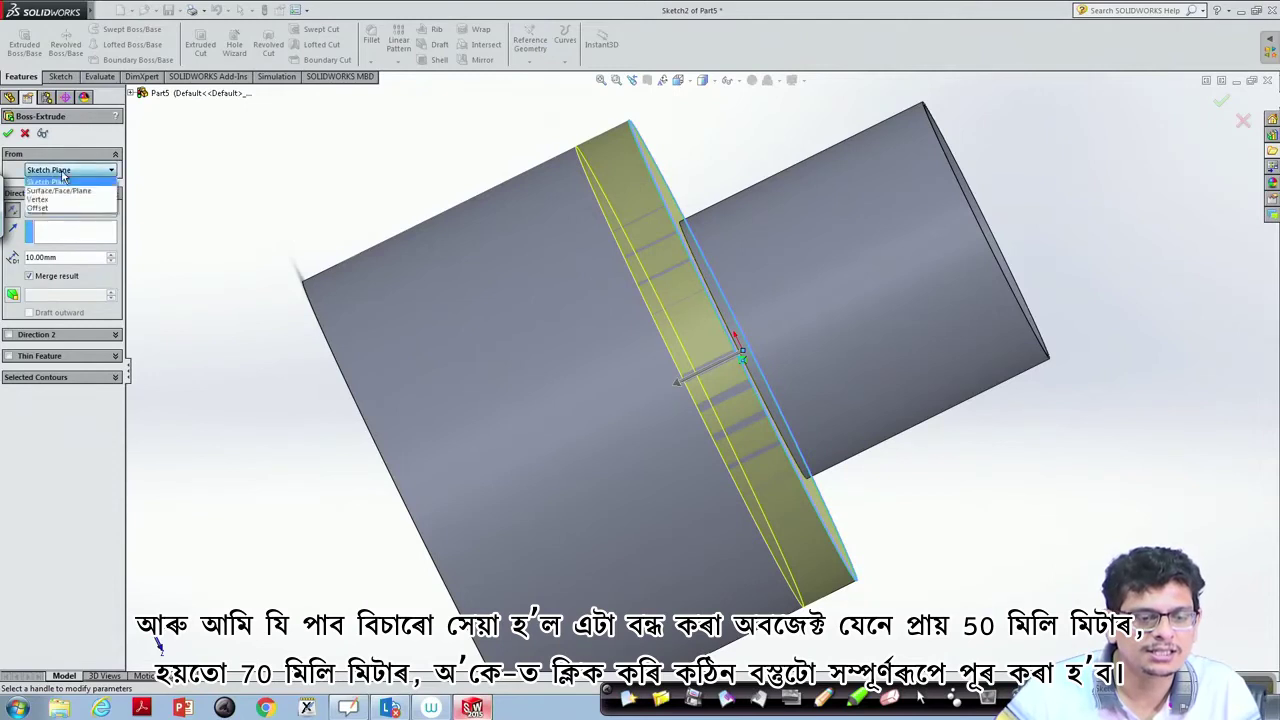
left_click(56, 184)
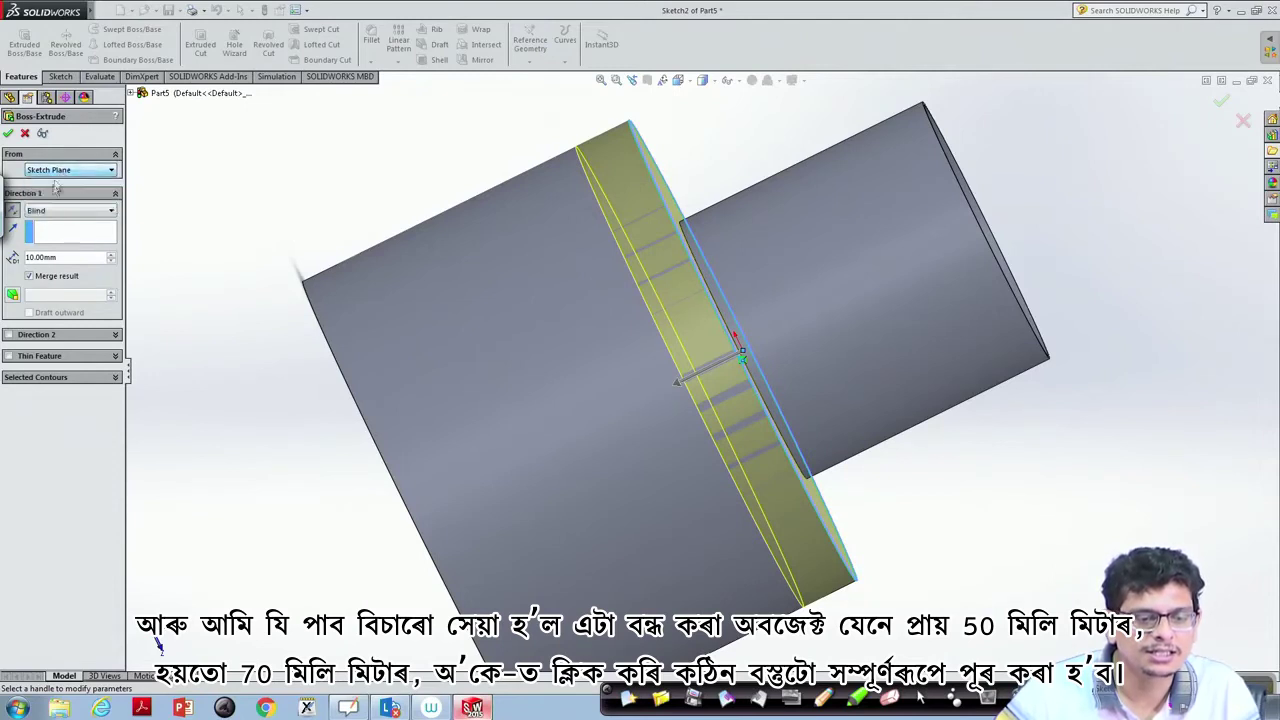
left_click(60, 257)
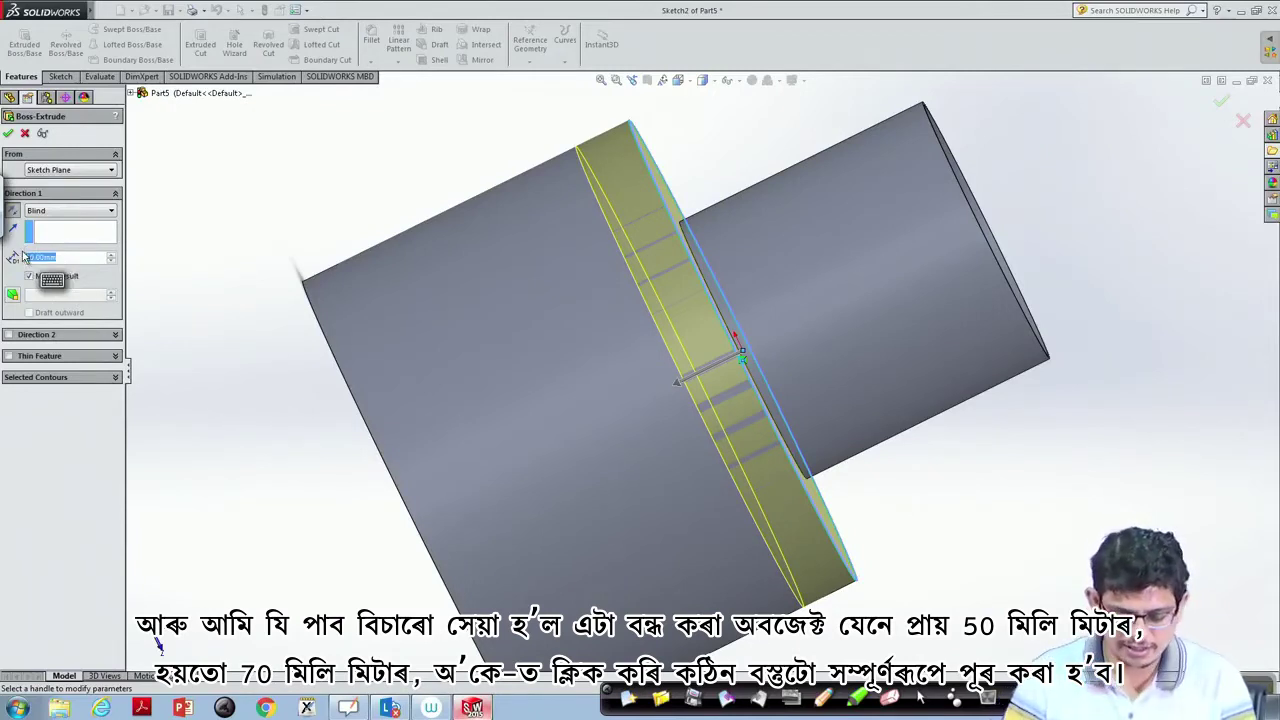
type("50")
key("Return")
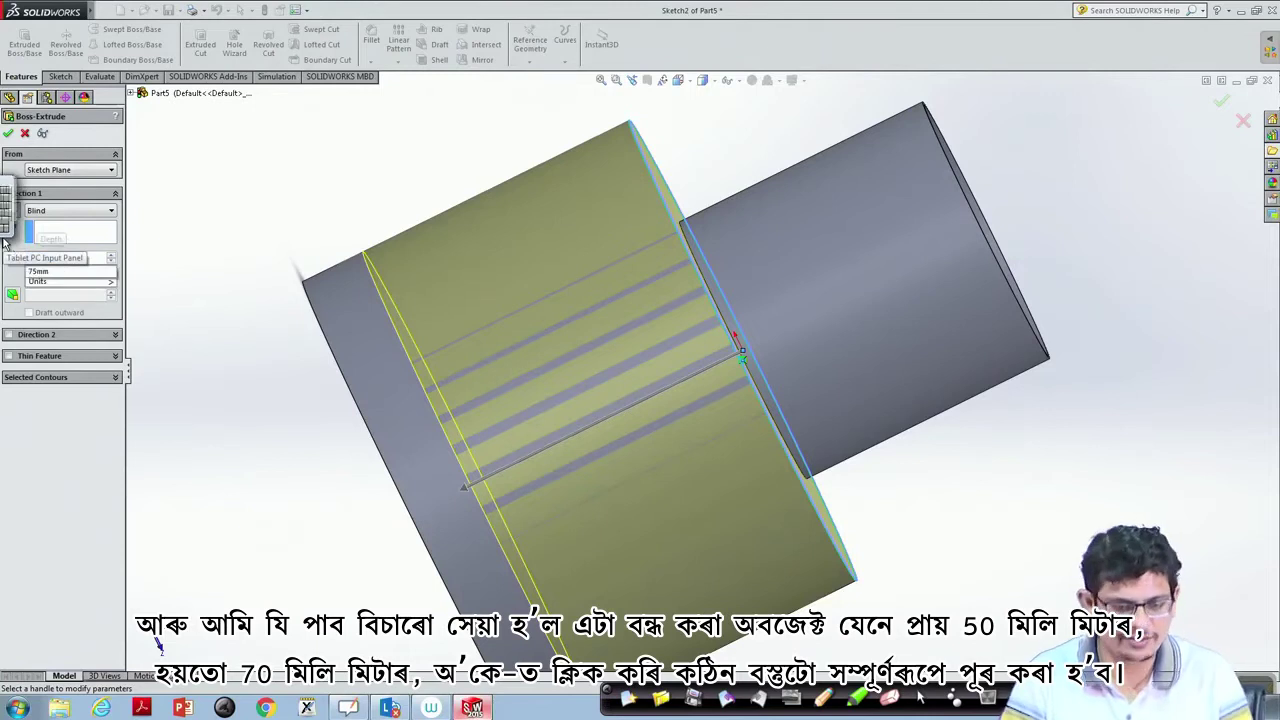
type("70")
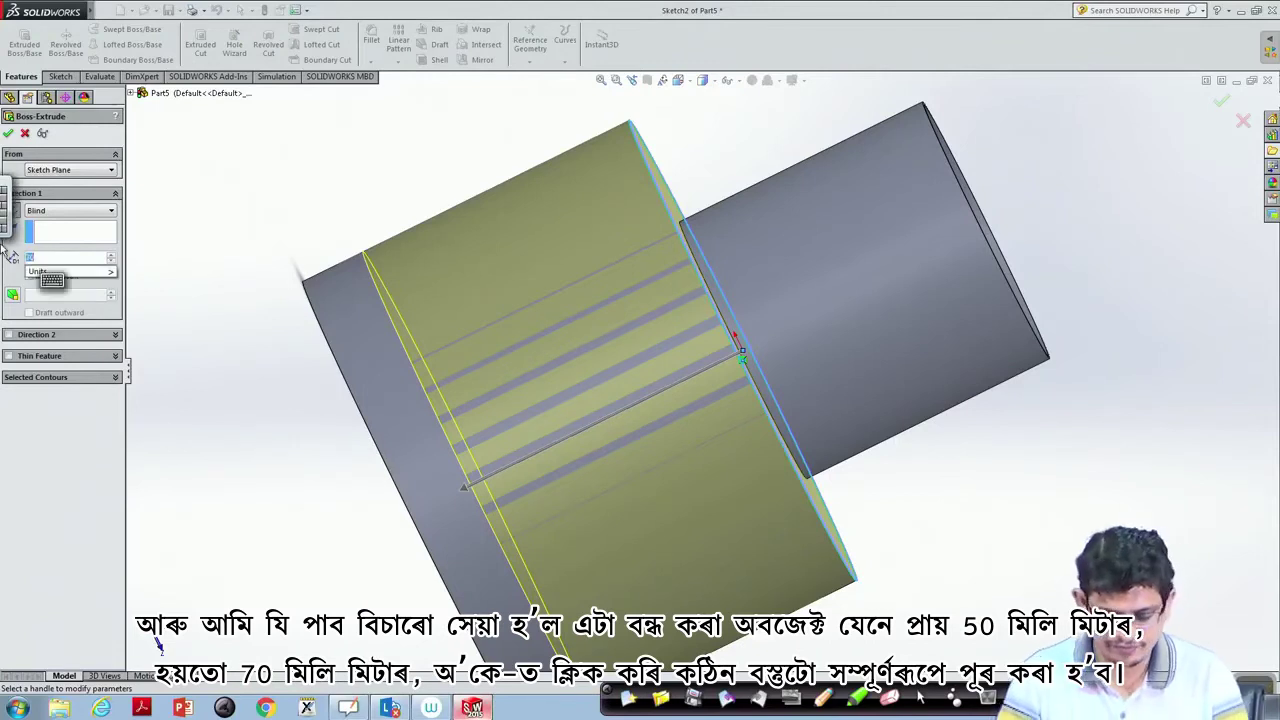
type("70")
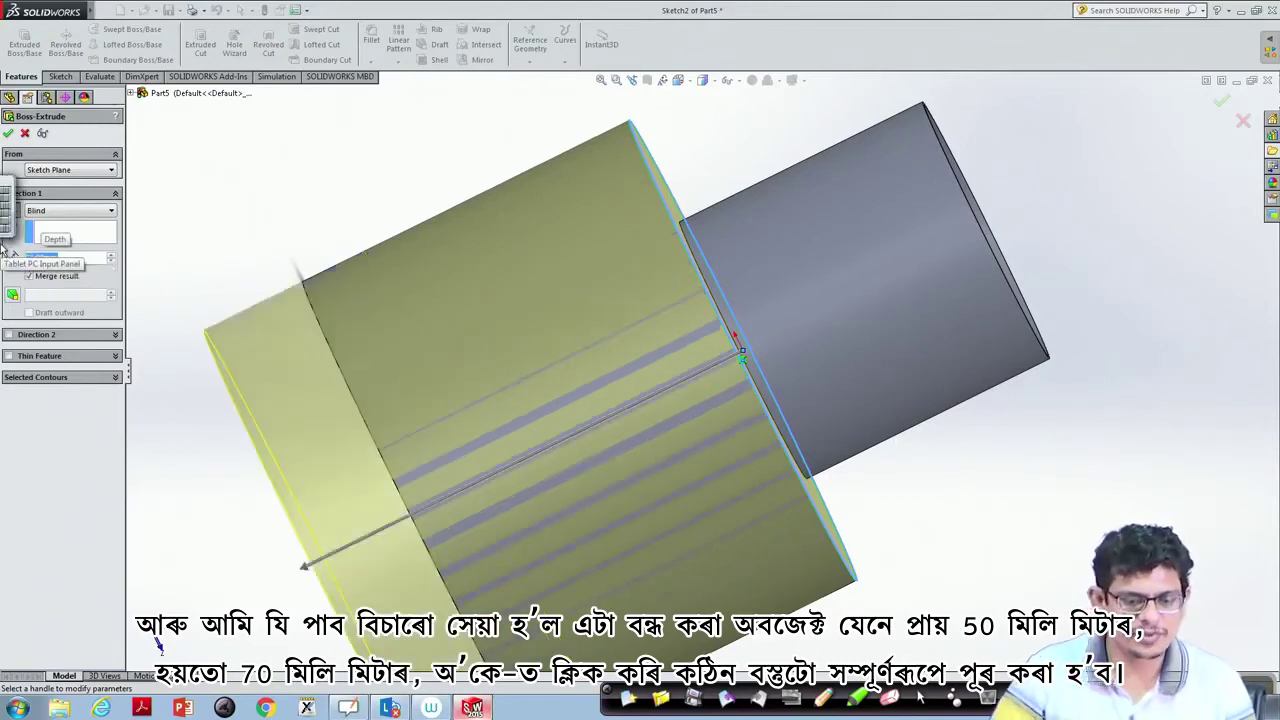
left_click(8, 132)
- Orbit the model to inspect the thin tube rising from the solid cylinder base
mouse_move(740, 350)
middle_mouse_down()
mouse_move(727, 350)
mouse_move(686, 480)
mouse_move(777, 314)
mouse_move(957, 408)
mouse_move(686, 551)
mouse_move(583, 626)
mouse_move(686, 474)
mouse_move(646, 229)
mouse_move(646, 349)
mouse_move(370, 450)
mouse_move(337, 523)
mouse_move(397, 433)
middle_mouse_up()
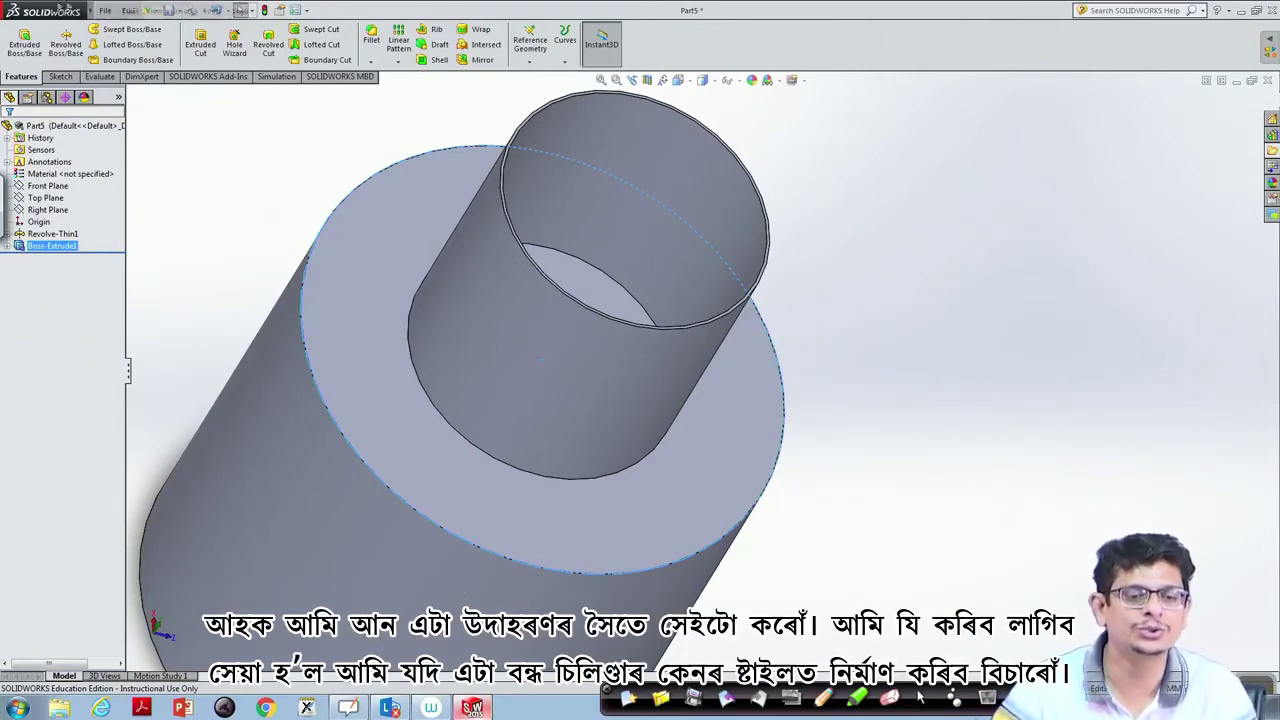
- Close Part5 without saving and create a new part document
left_click(1268, 80)
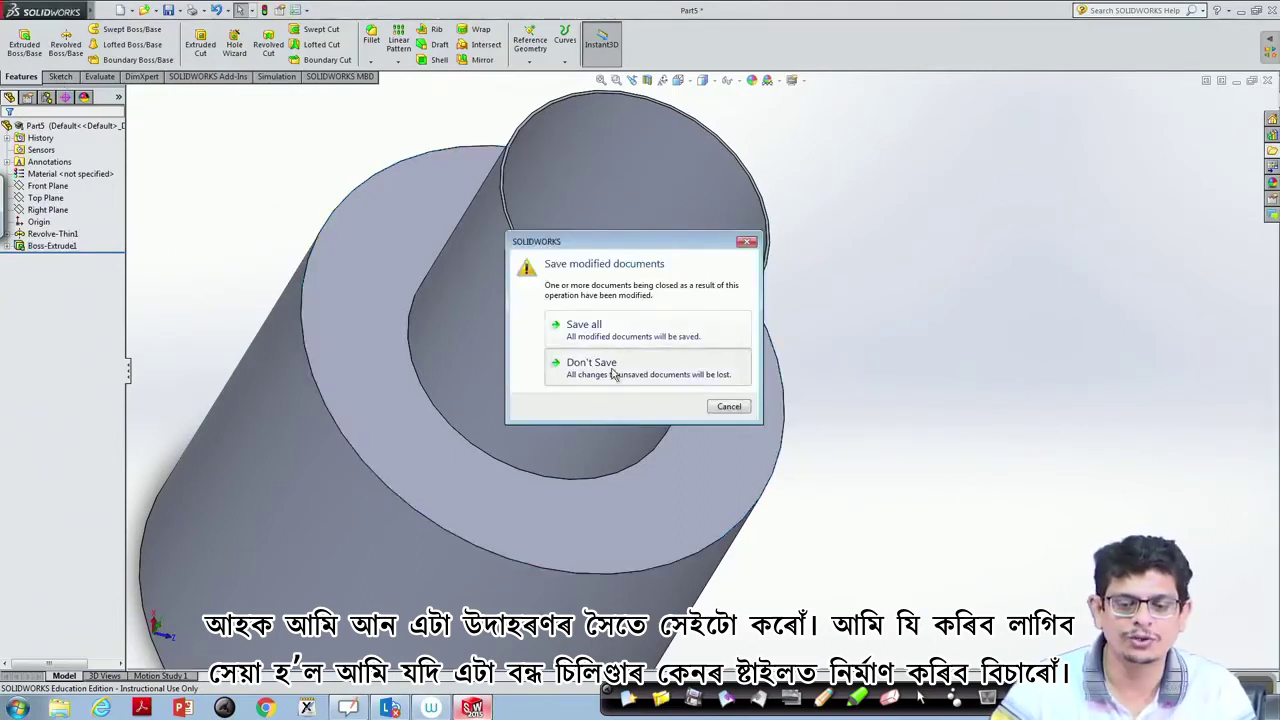
left_click(610, 367)
left_click(118, 11)
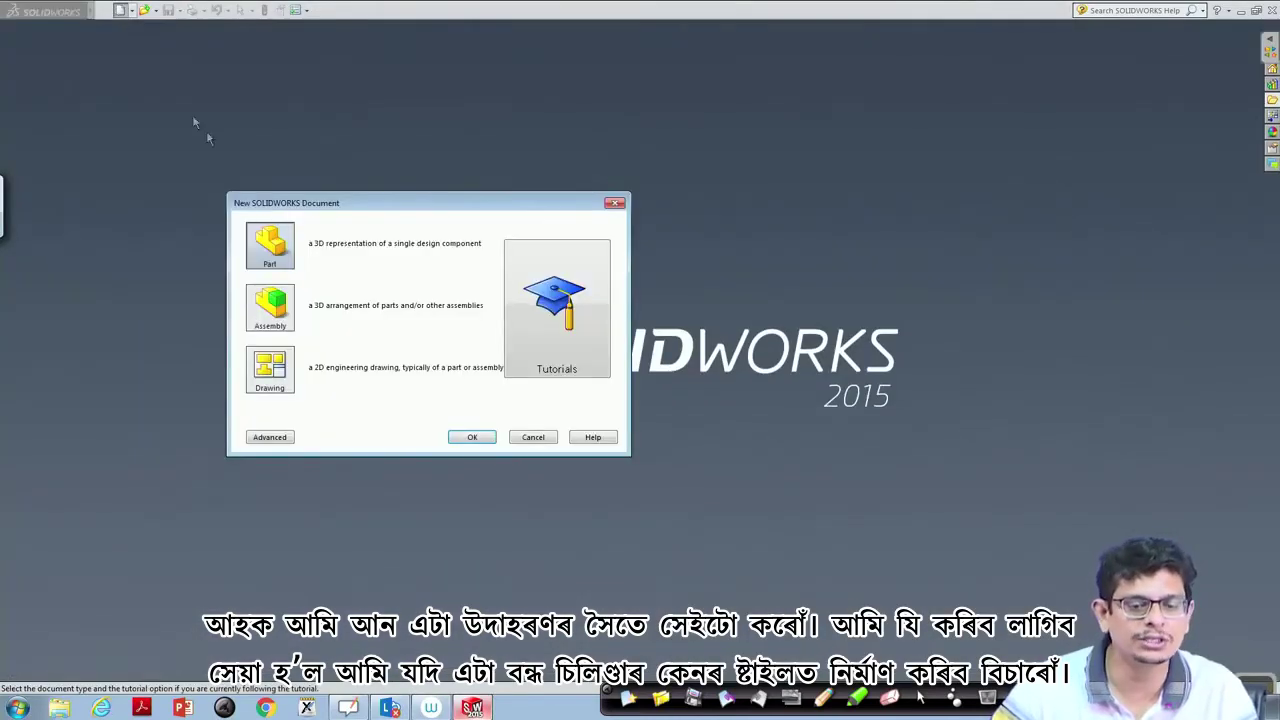
left_click(474, 441)
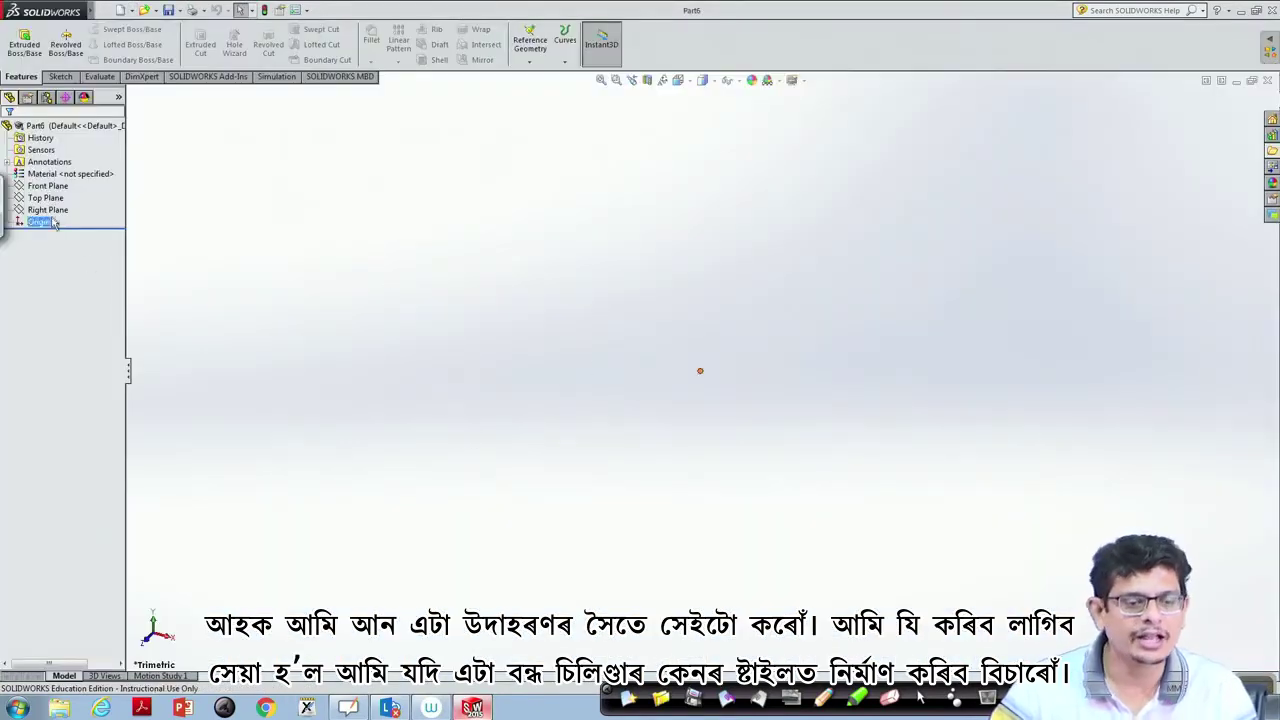
- Select the Front Plane and turn the view normal to it for sketching
right_click(50, 189)
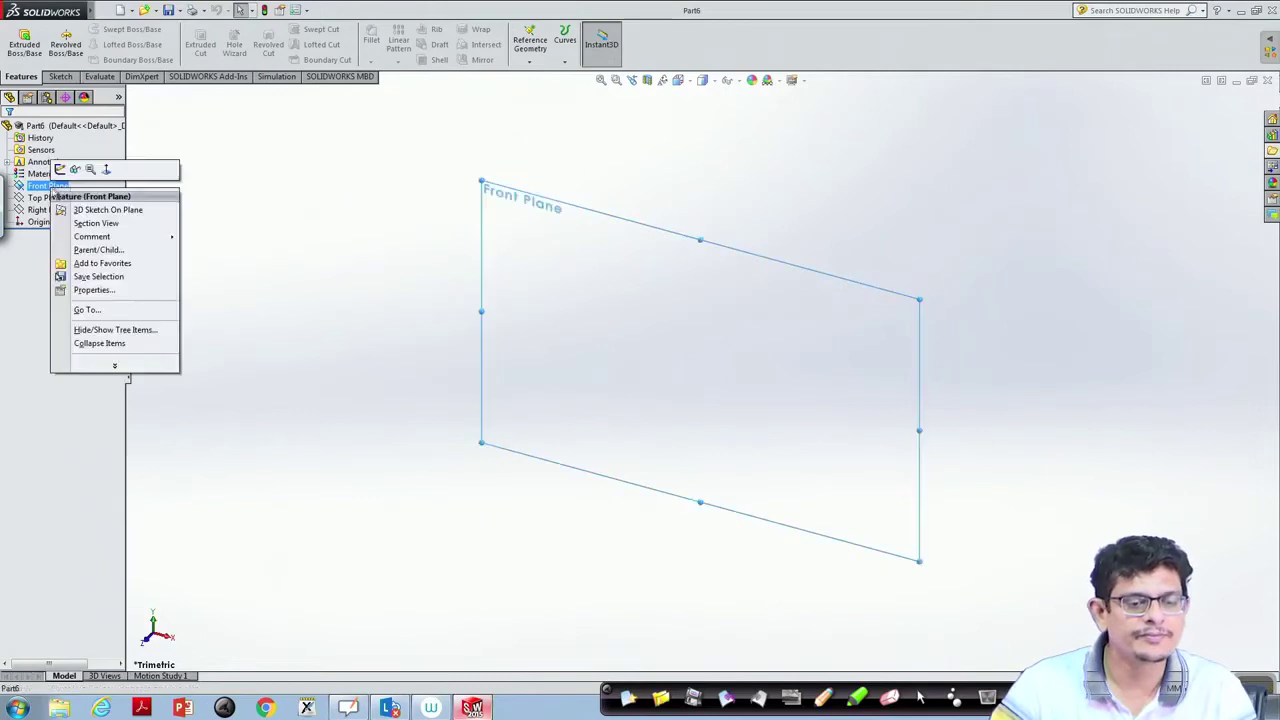
left_click(106, 169)
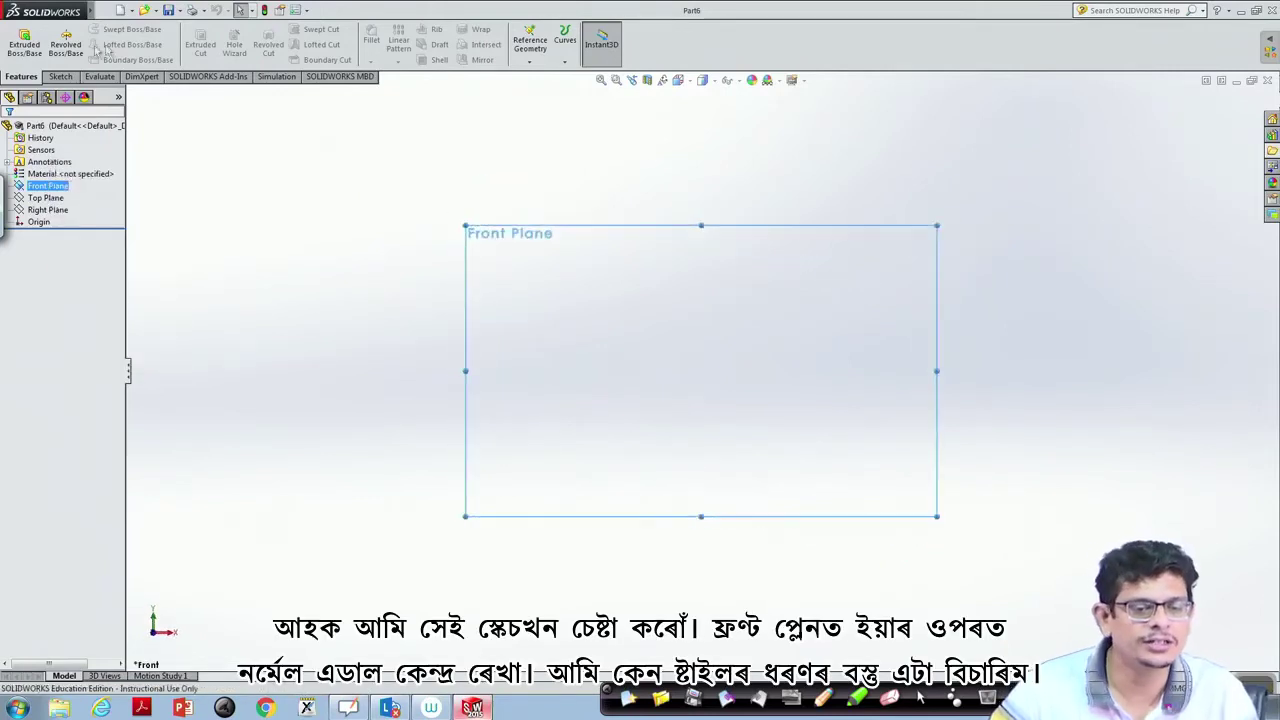
left_click(55, 80)
left_click(105, 10)
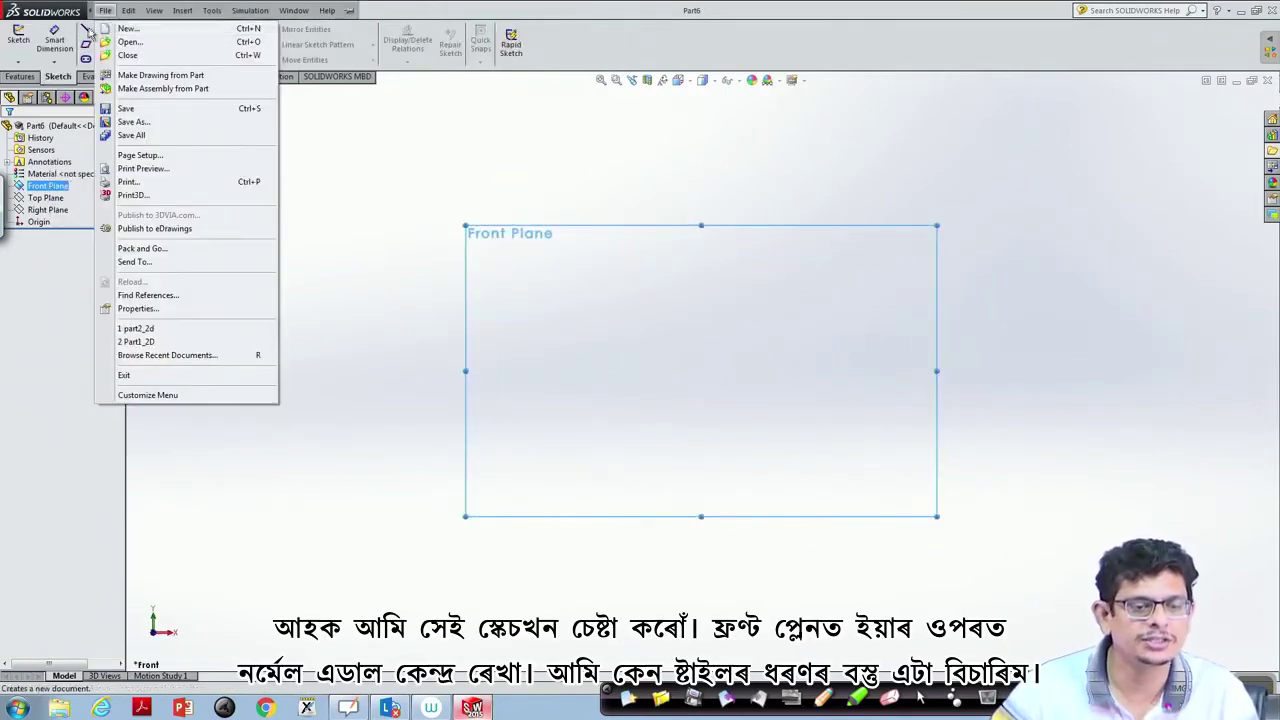
left_click(363, 327)
left_click(98, 30)
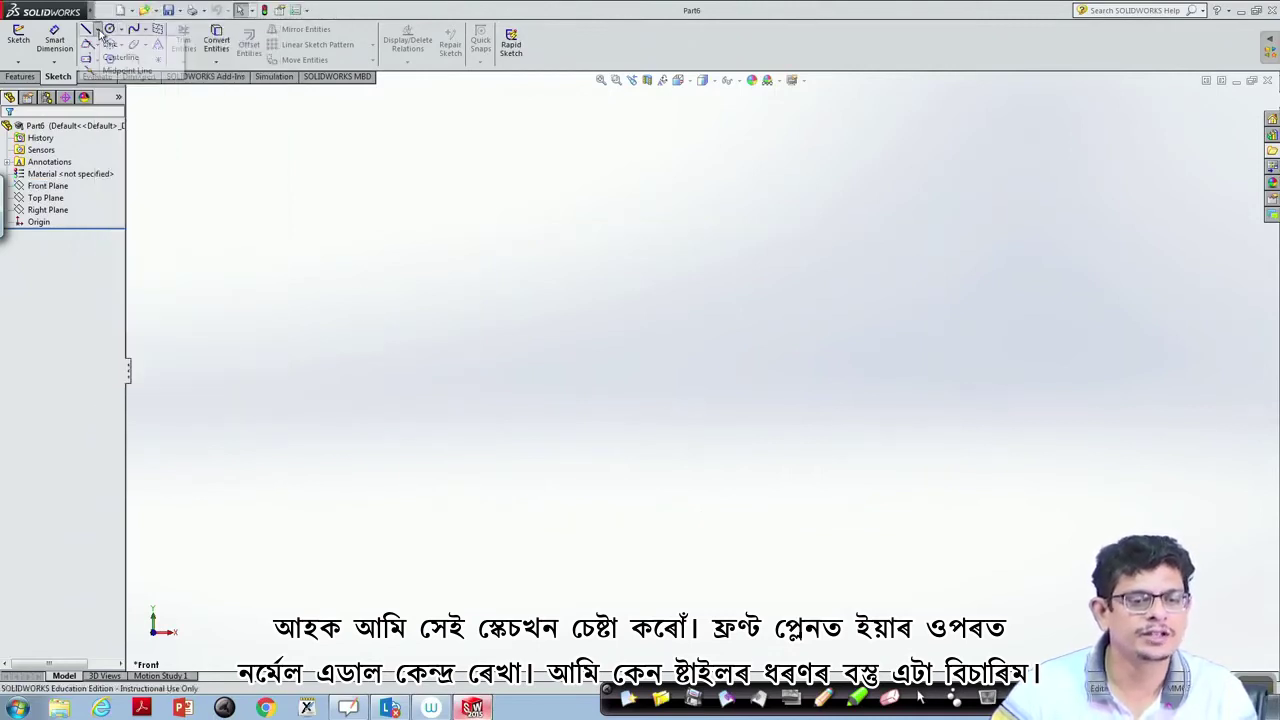
left_click(47, 186)
left_click(77, 188)
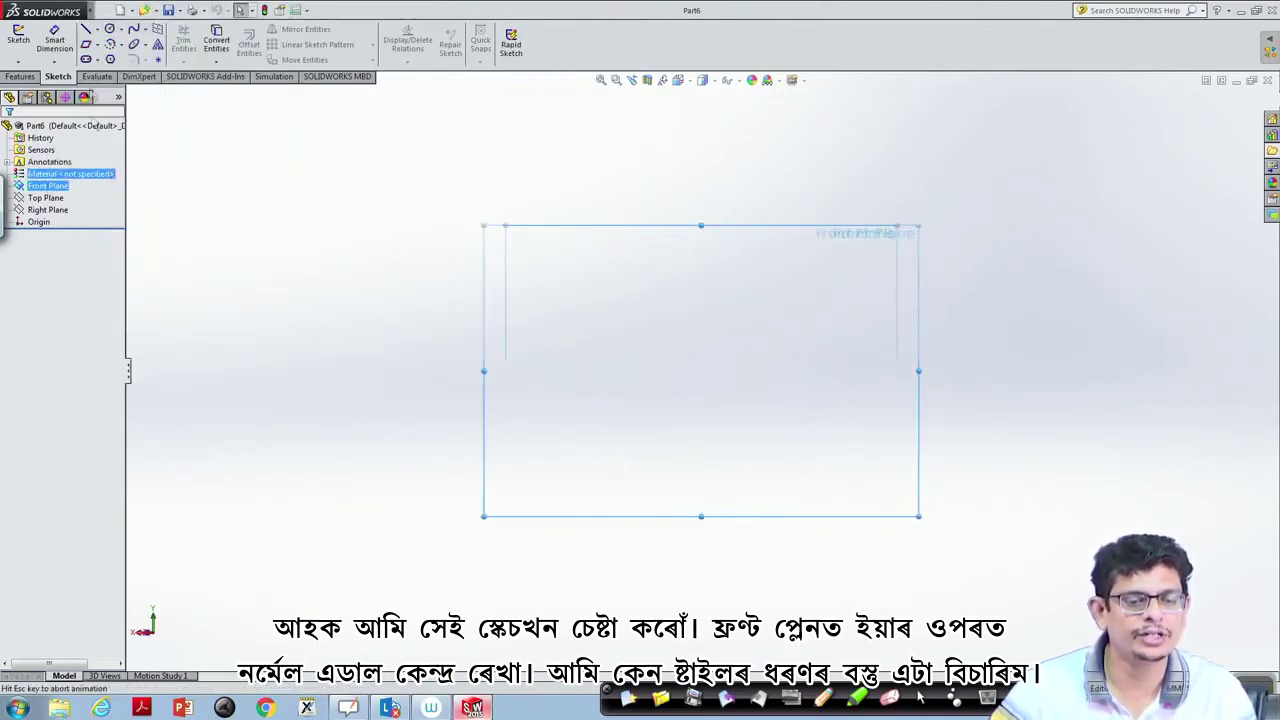
right_click(68, 190)
left_click(112, 165)
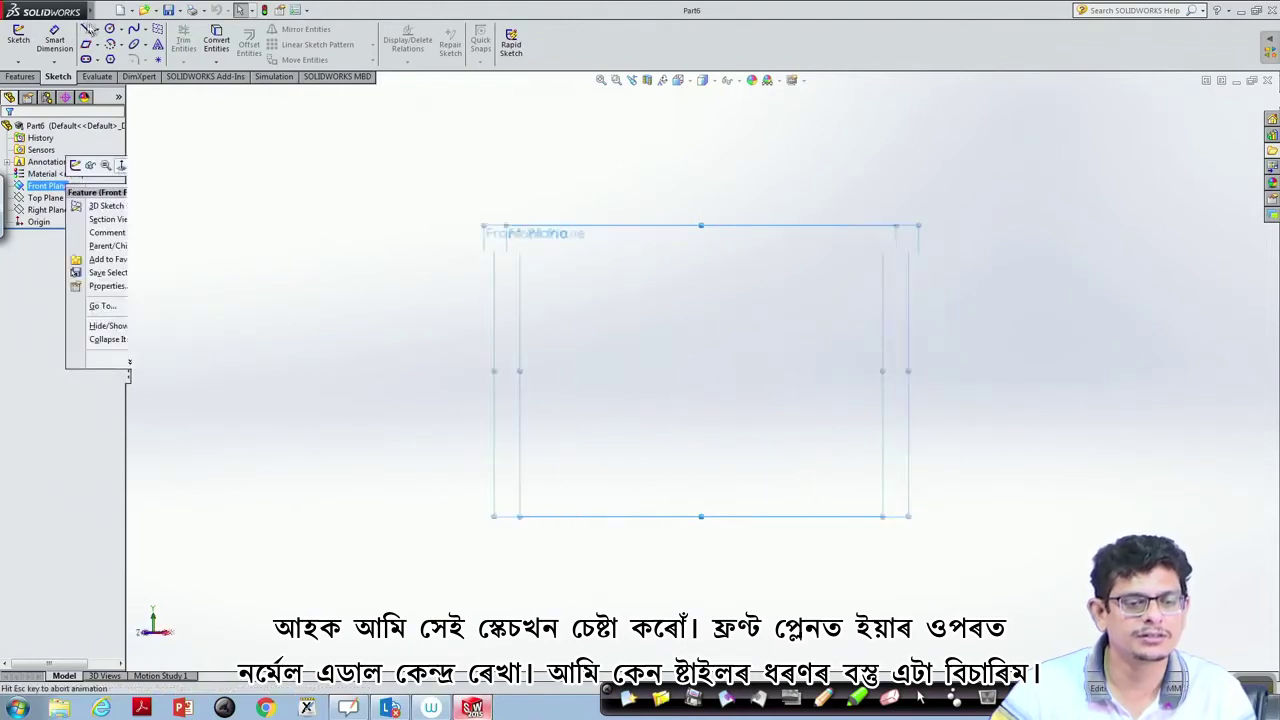
- Draw a vertical centerline through the origin as the revolve axis
left_click(97, 31)
left_click(120, 57)
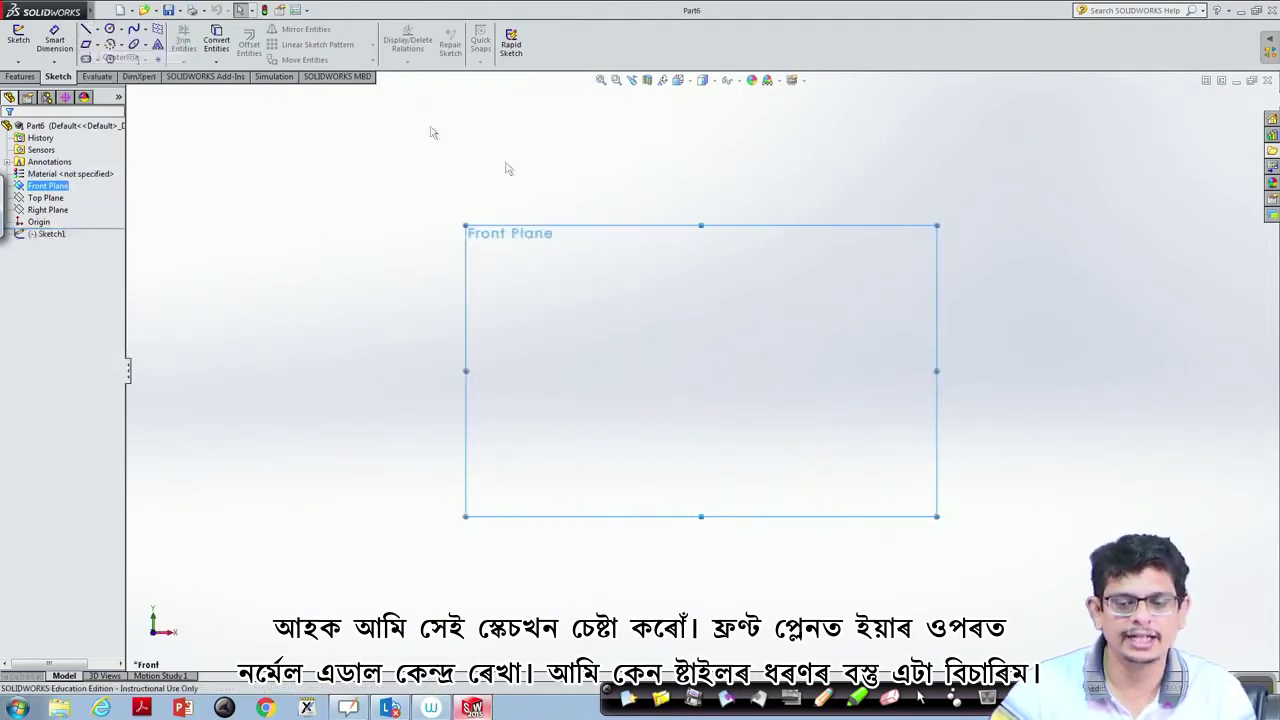
left_click(702, 251)
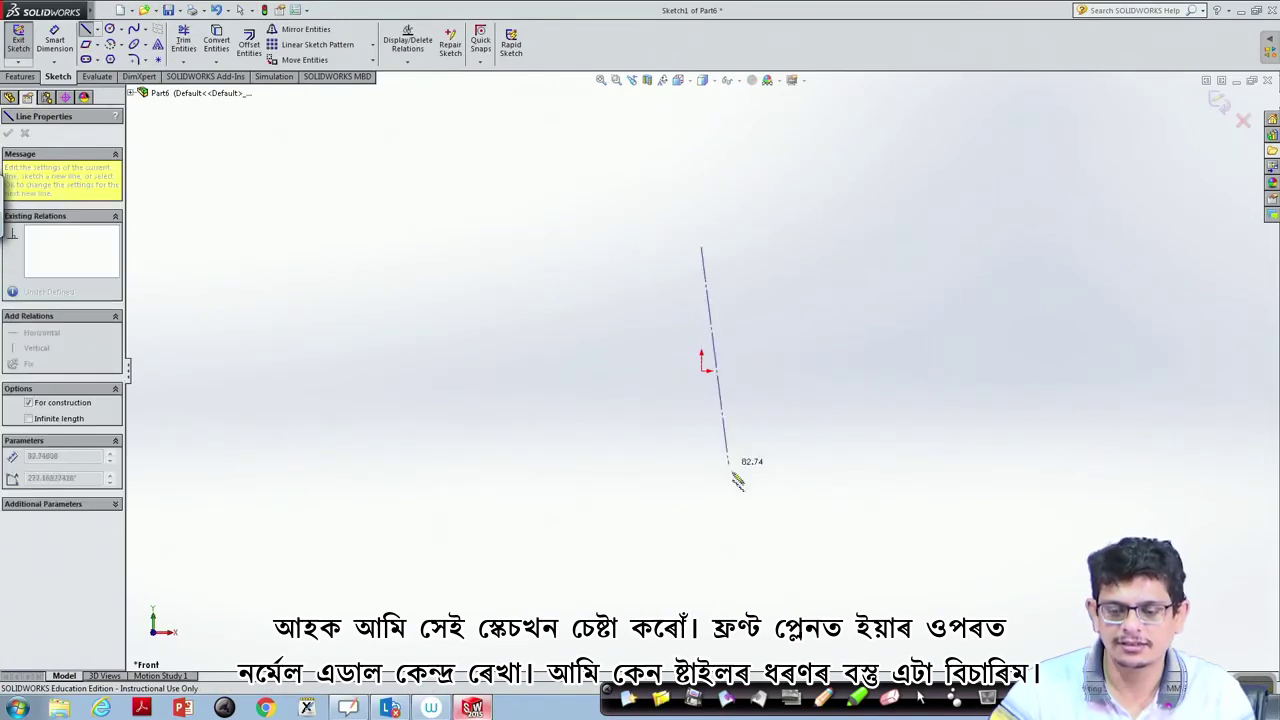
double_click(701, 512)
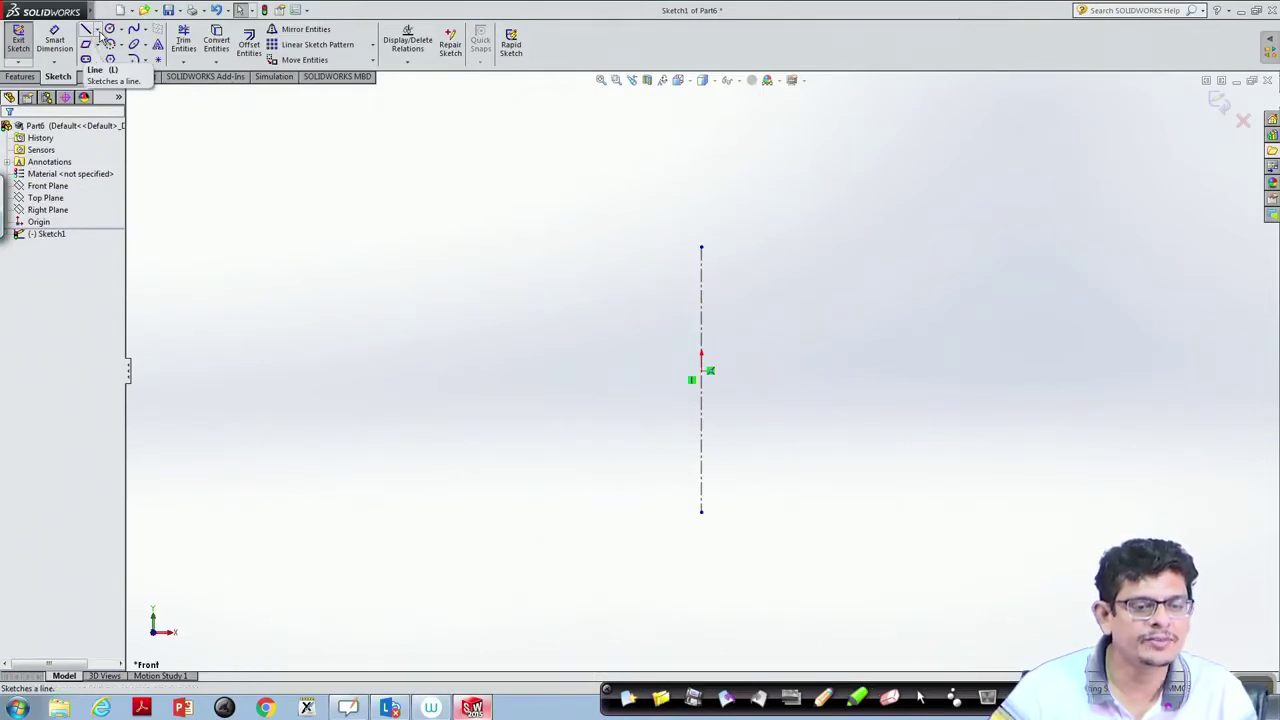
- Draw the four-line stepped profile right of the axis: top edge, step, long side, bottom edge
left_click(98, 31)
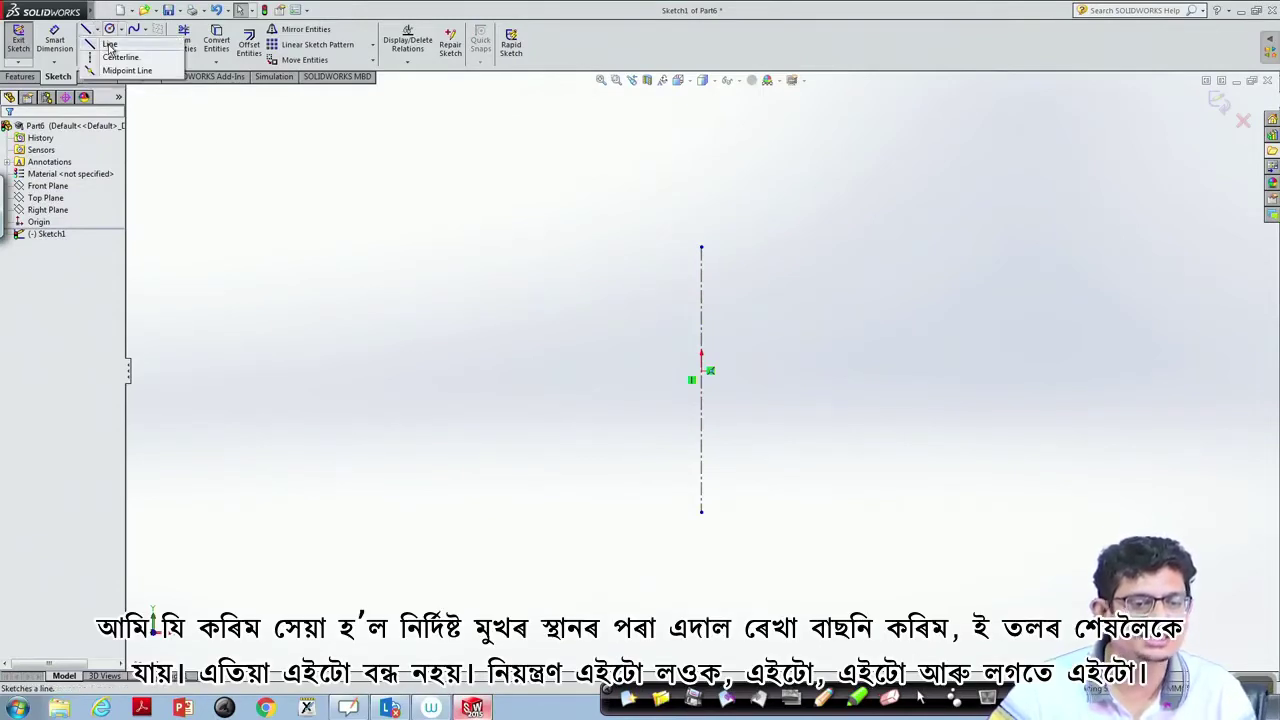
left_click(110, 46)
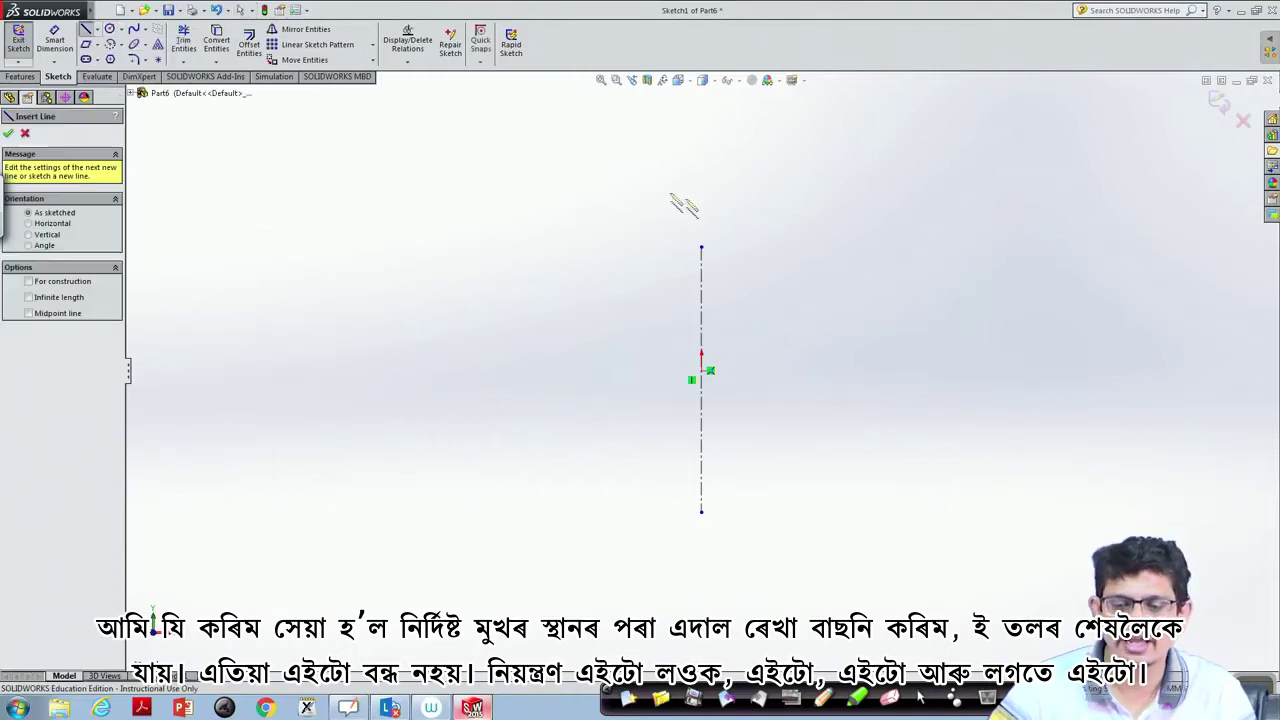
left_click(787, 252)
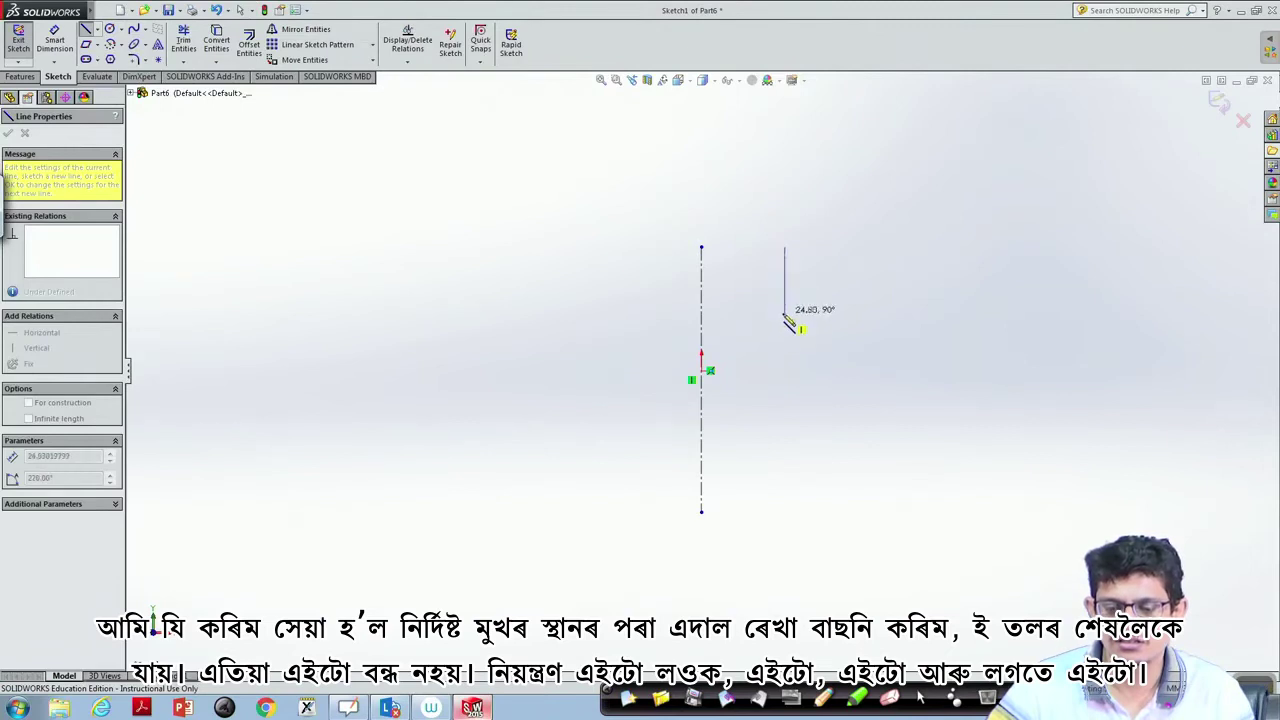
left_click(784, 306)
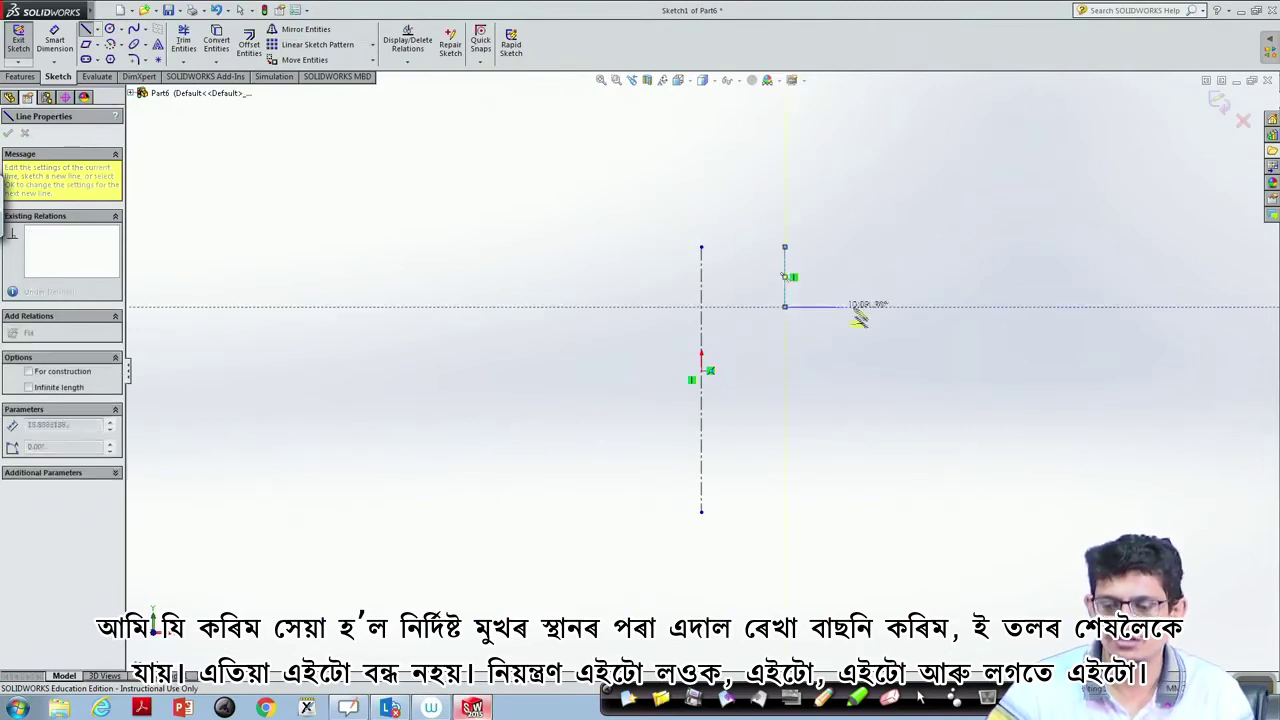
left_click(870, 307)
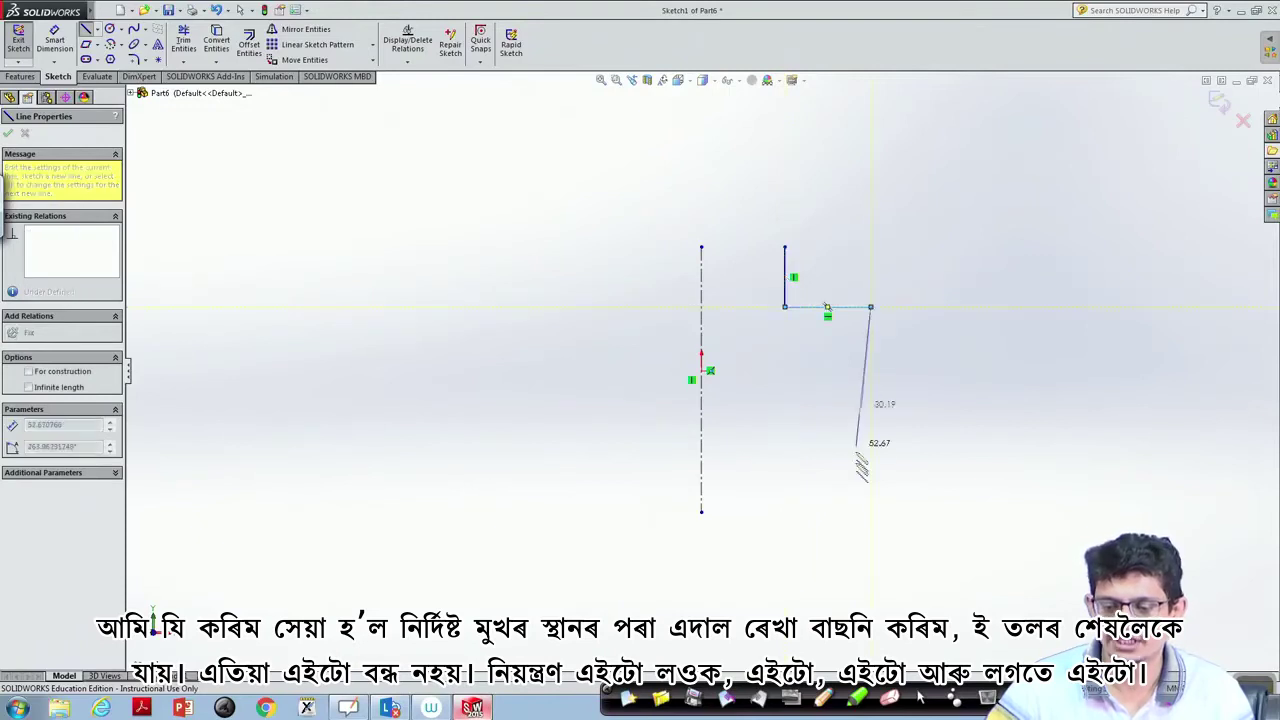
left_click(866, 513)
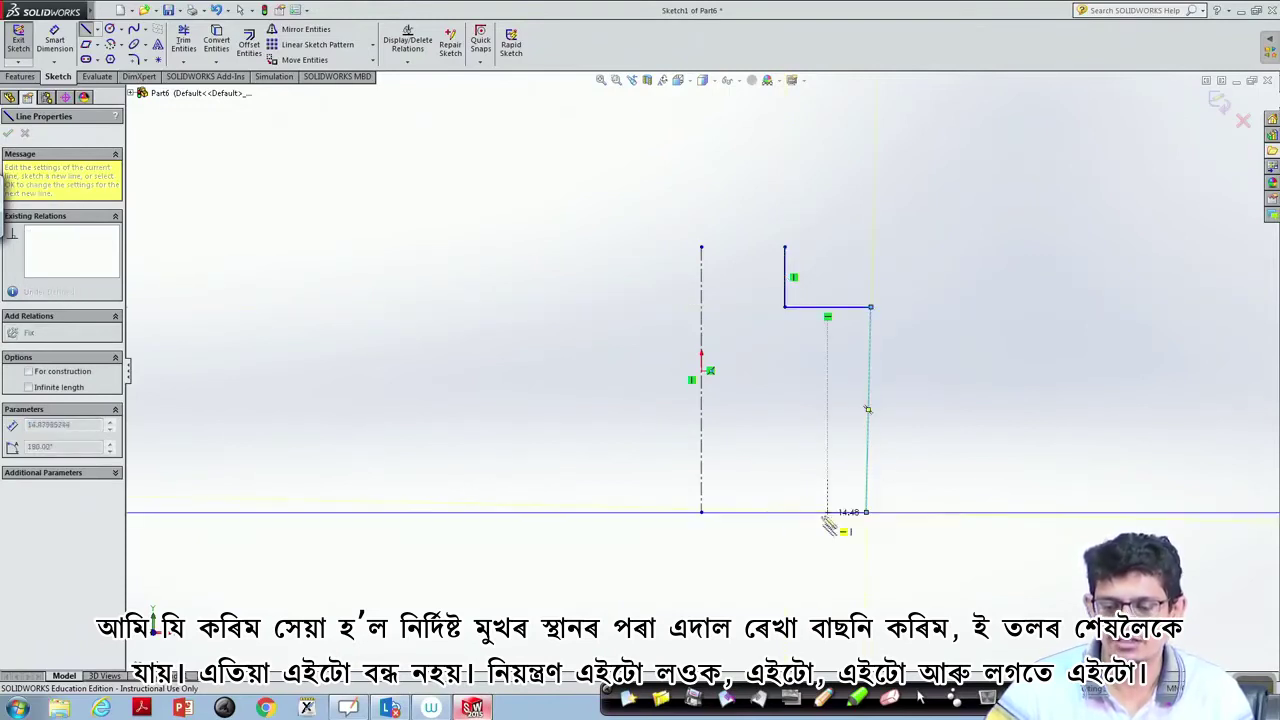
left_click(701, 512)
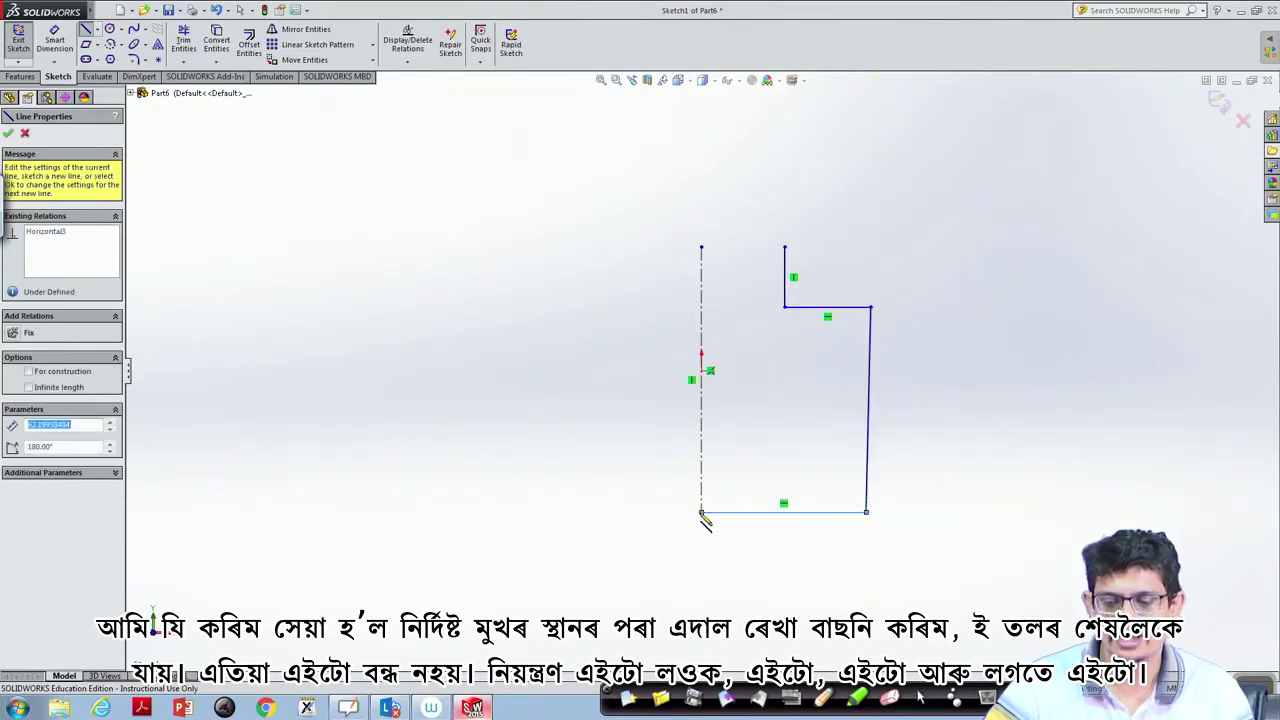
key("Escape")
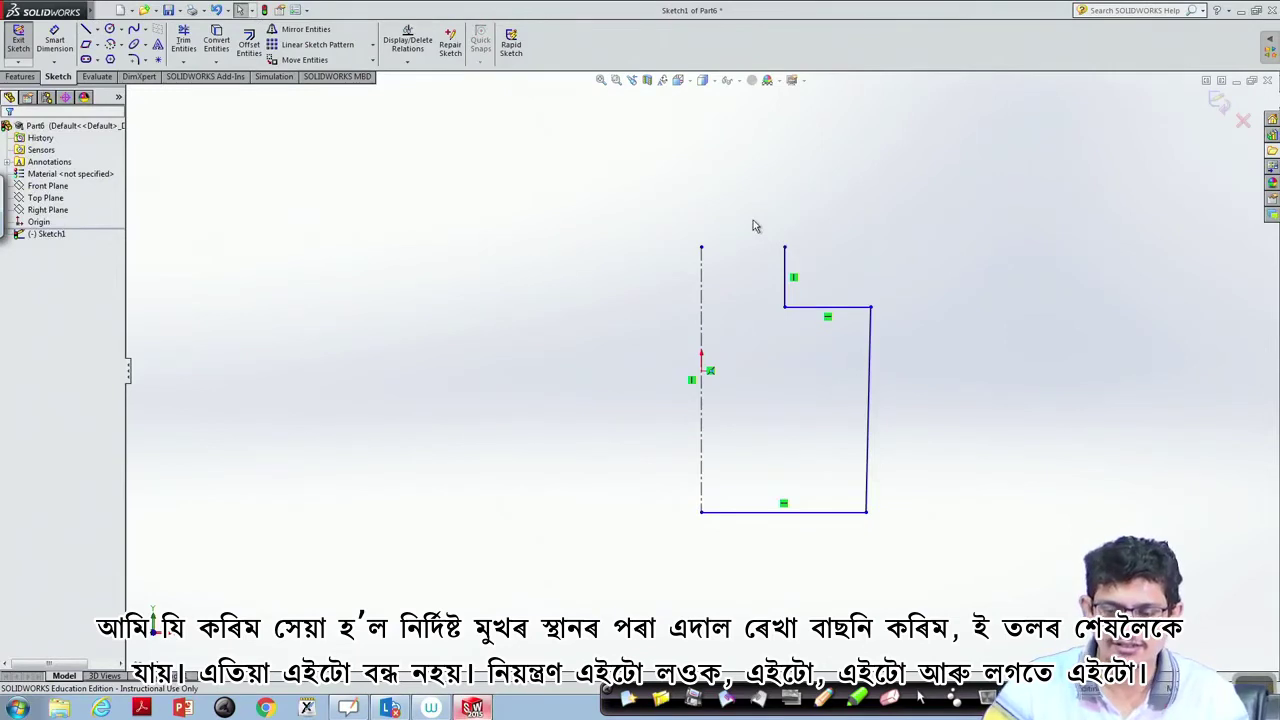
- Select the four profile lines and start a Revolve
left_click(785, 276)
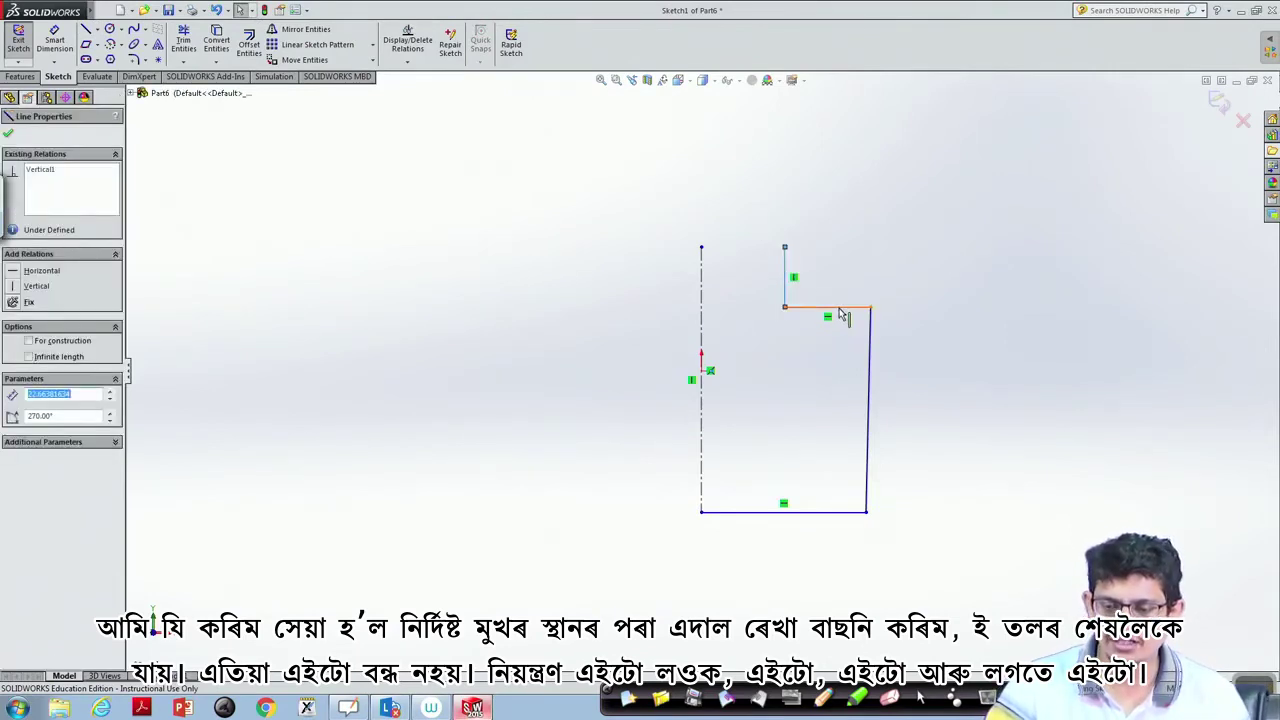
left_click(842, 308, "ctrl")
left_click(869, 366, "ctrl")
left_click(834, 514, "ctrl")
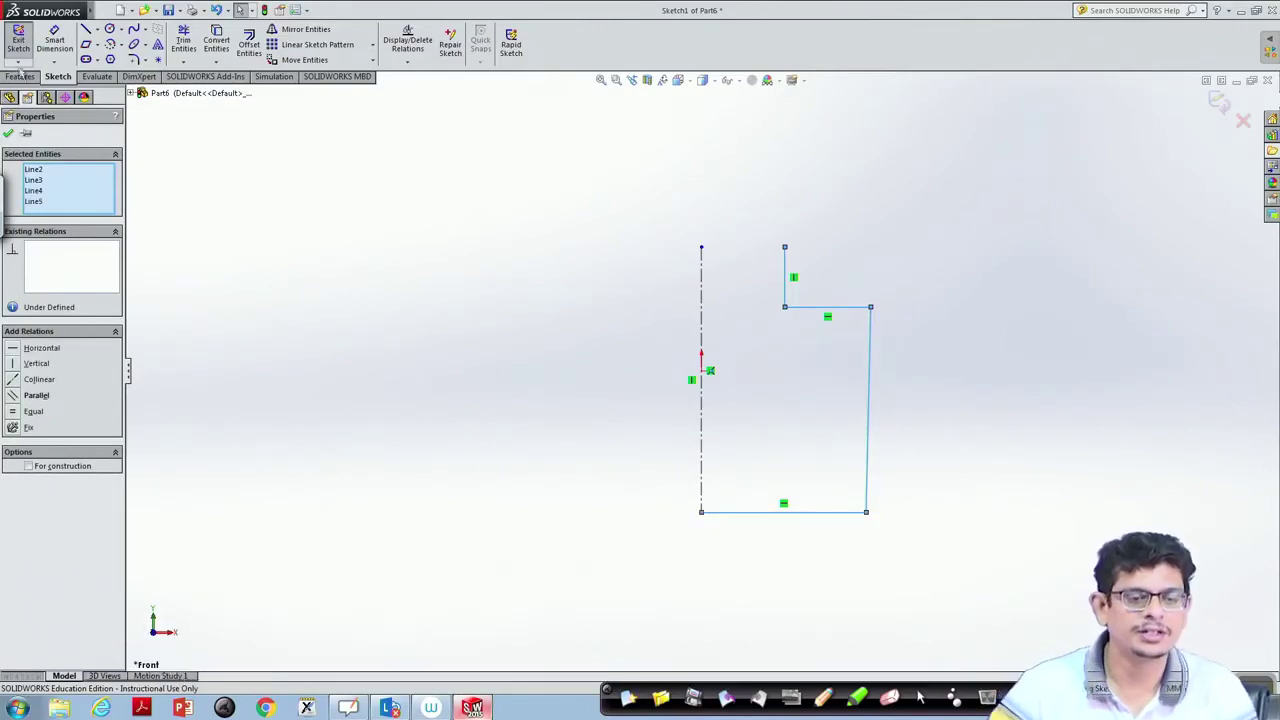
left_click(20, 76)
left_click(64, 47)
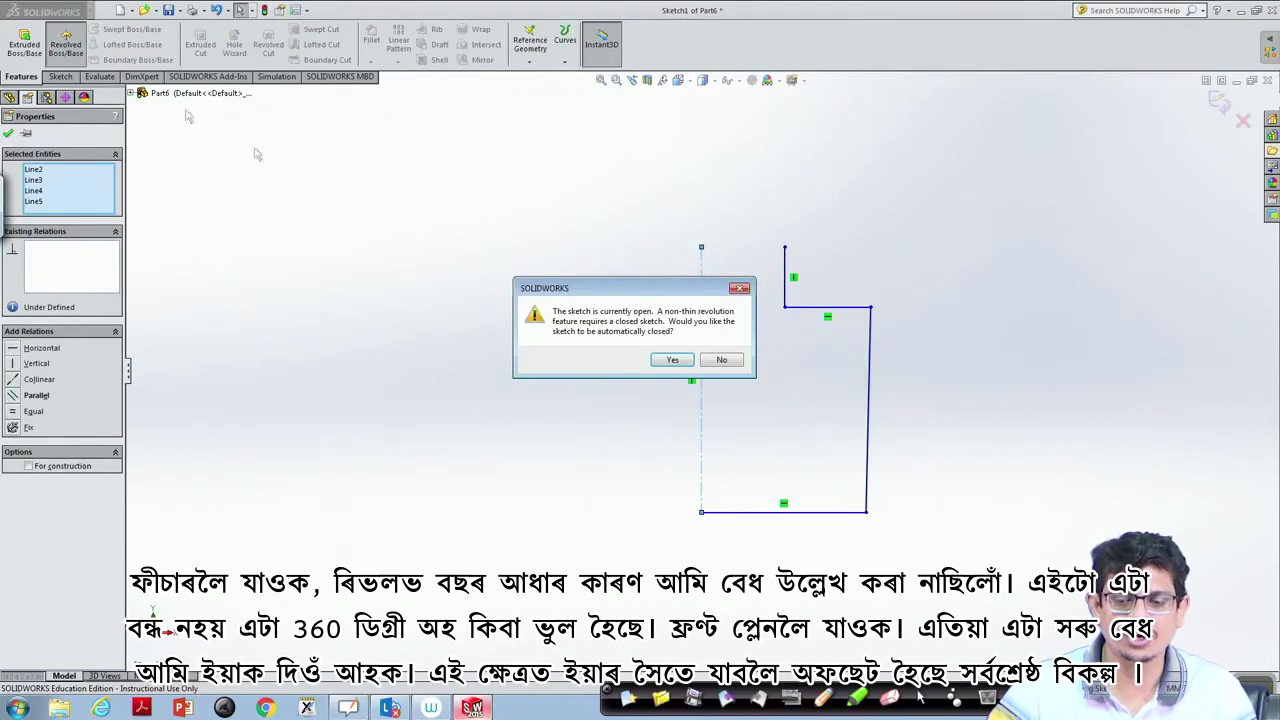
- Accept auto-closing, cancel the Revolve, and delete the added slanted closing line
left_click(686, 362)
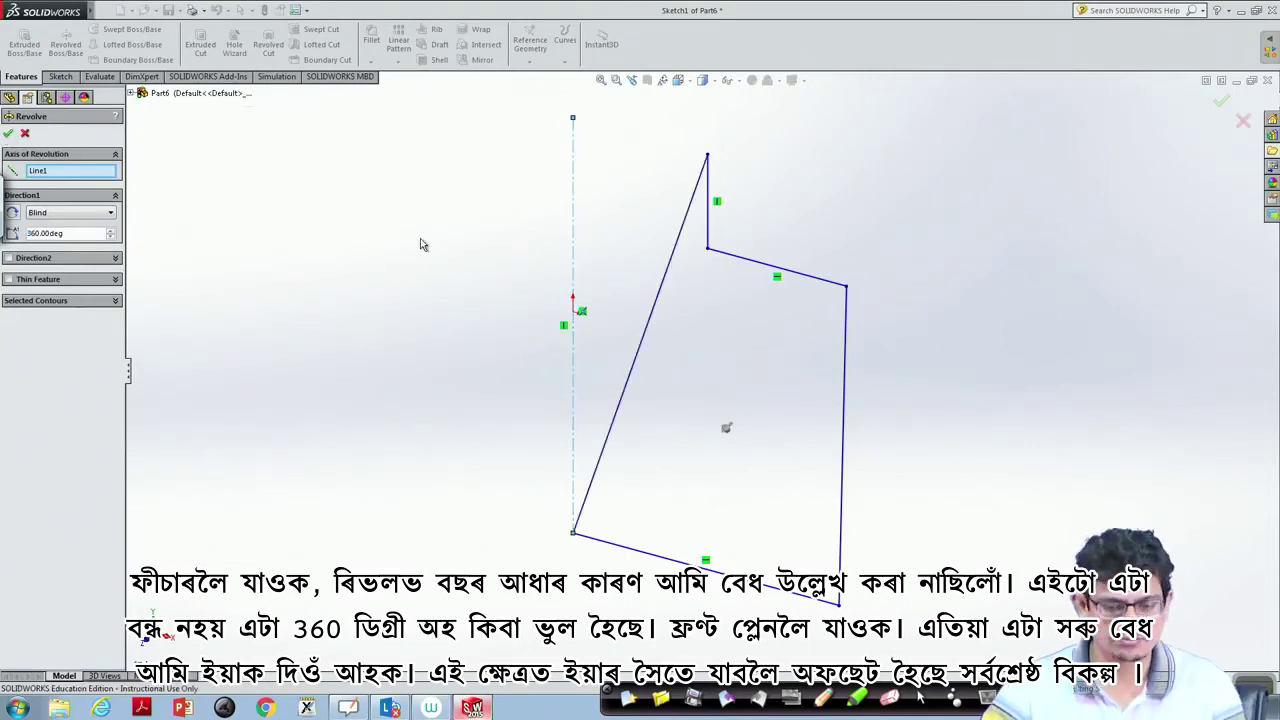
left_click(26, 135)
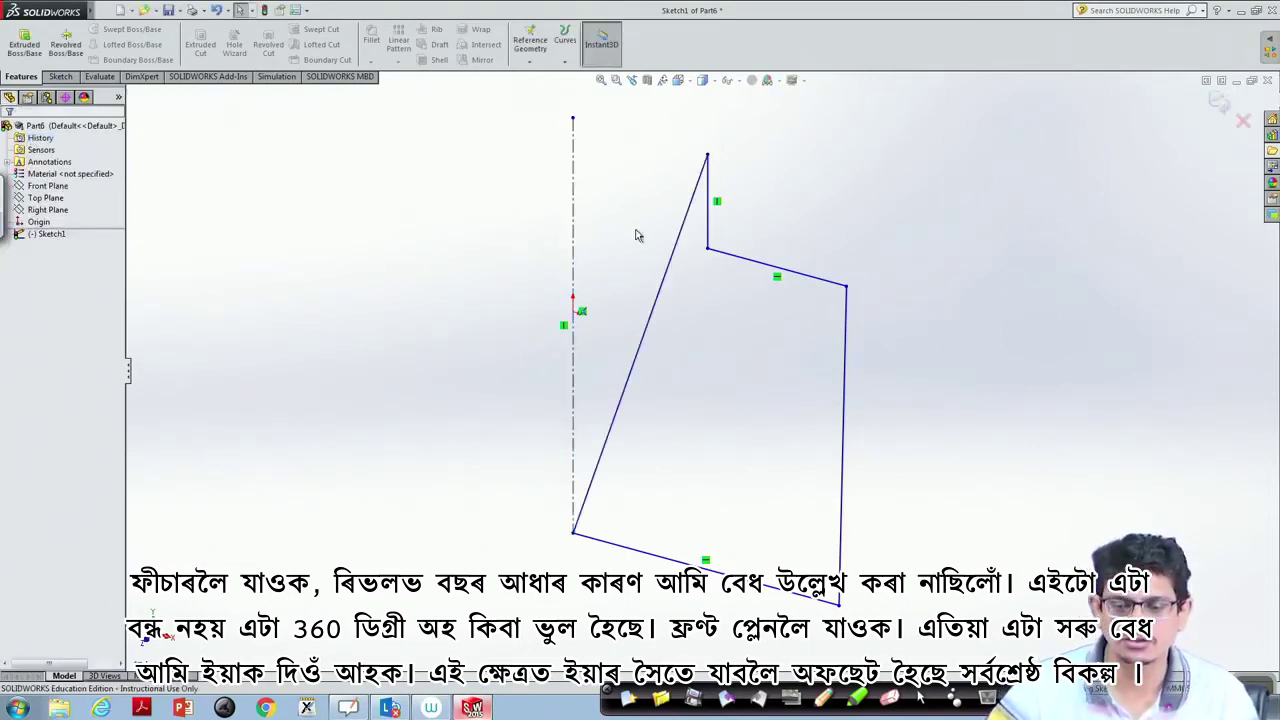
left_click(672, 258)
key("Delete")
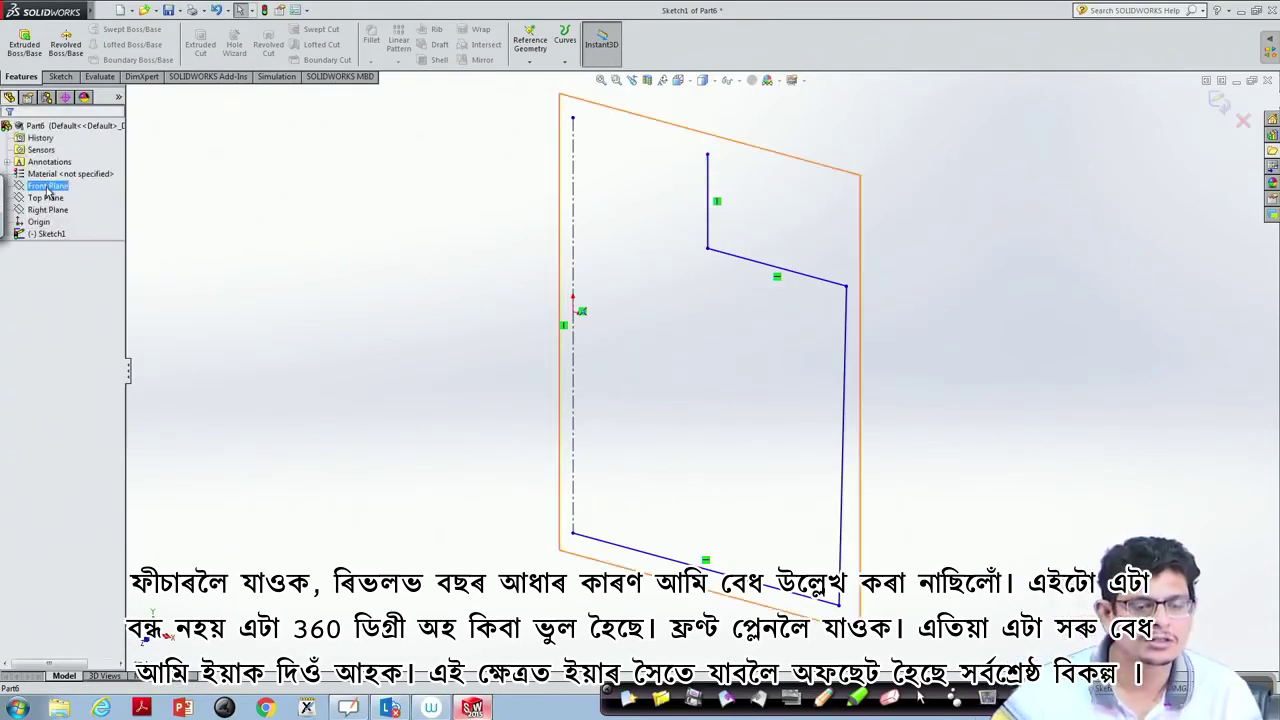
- Turn the view Normal To the Front Plane and clear the plane selection
right_click(100, 186)
left_click(101, 168)
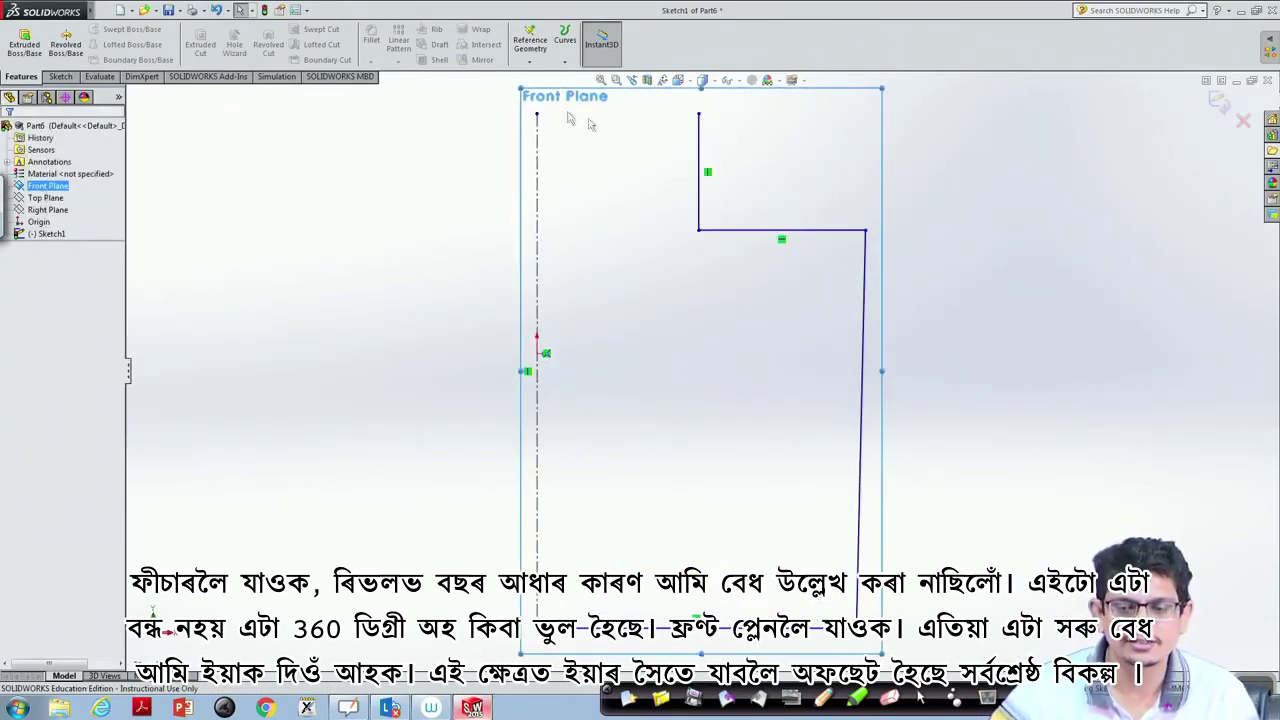
left_click(432, 160)
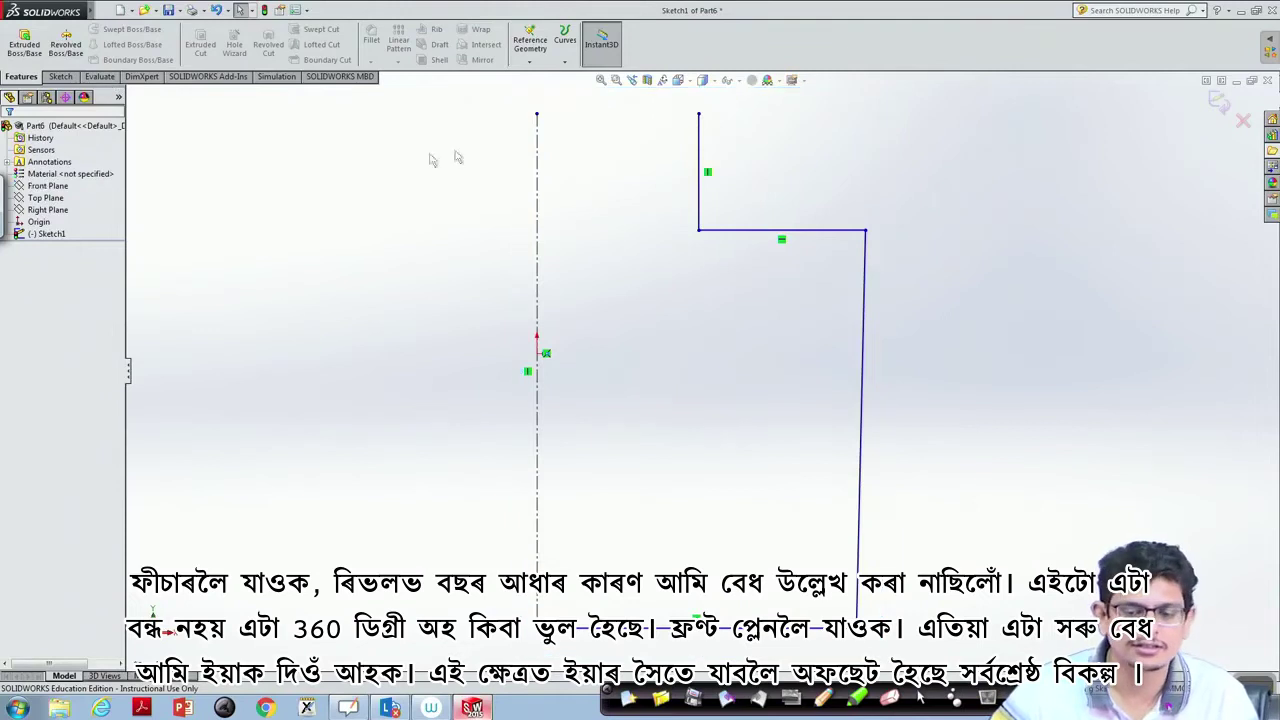
left_click(49, 77)
- Draw the inner offset wall lines from the top edge down and back to the axis, then select the whole sketch
left_click(97, 29)
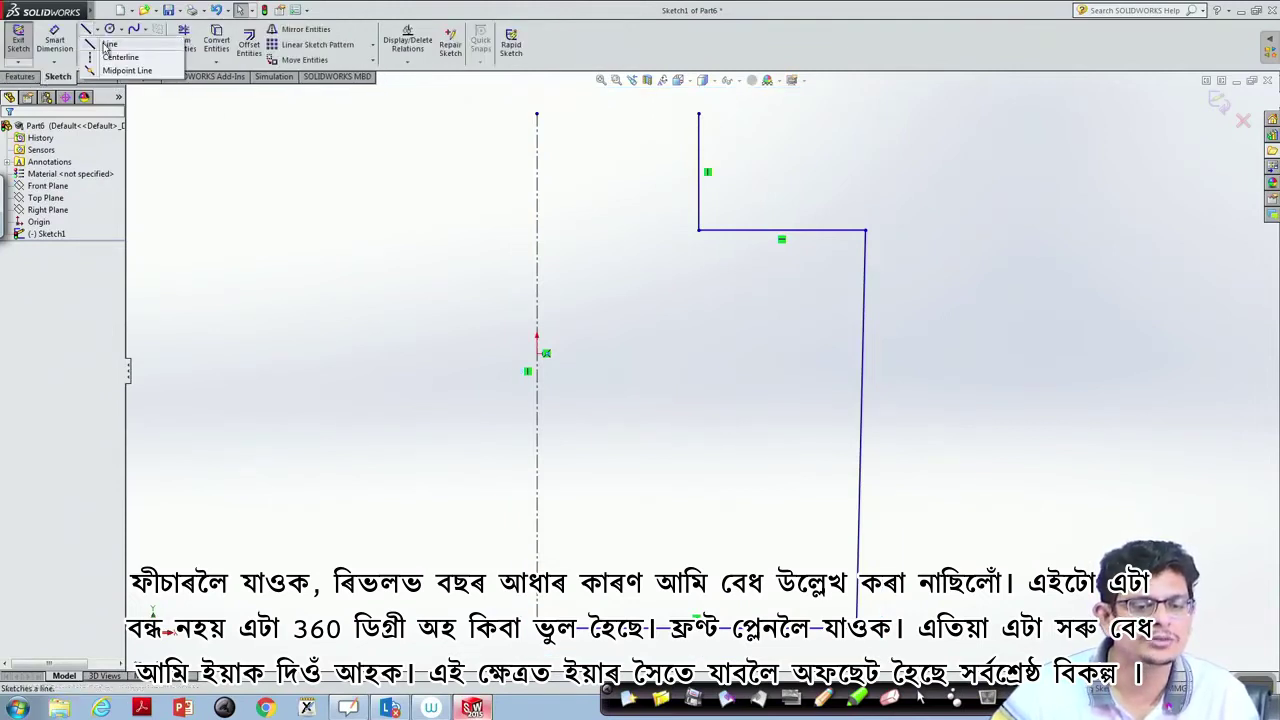
left_click(115, 42)
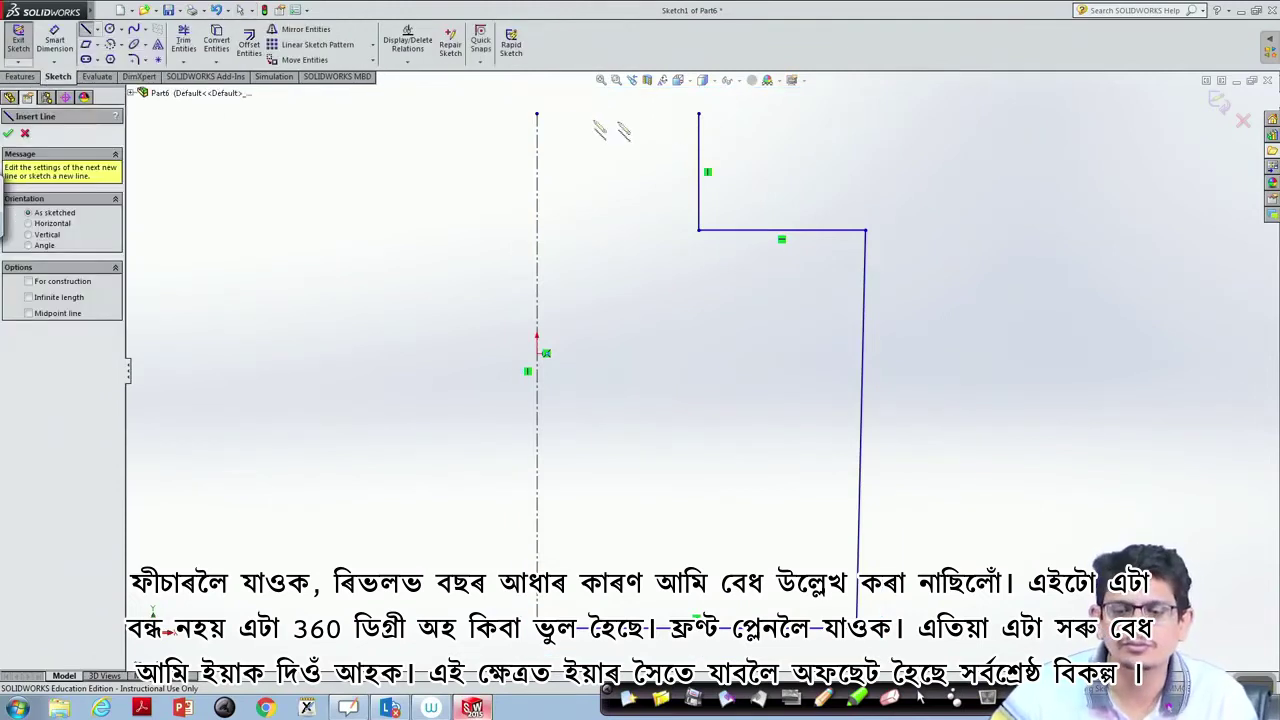
left_click(699, 115)
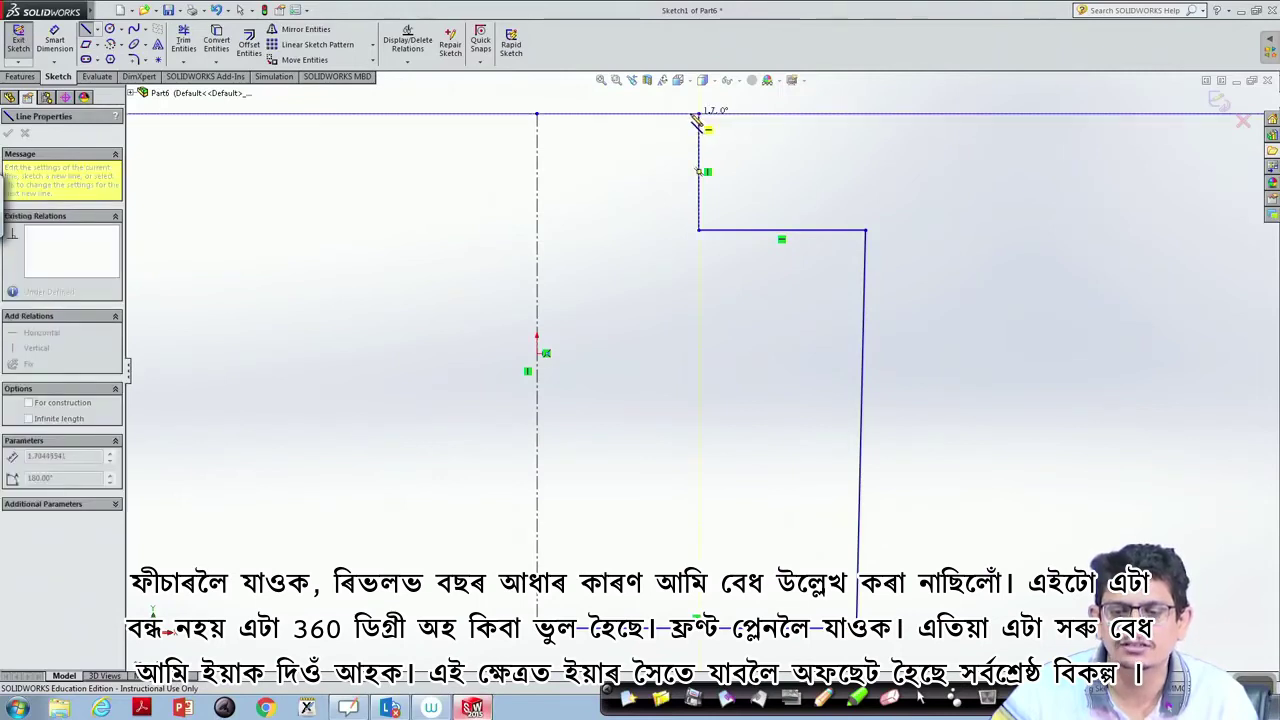
left_click(691, 239)
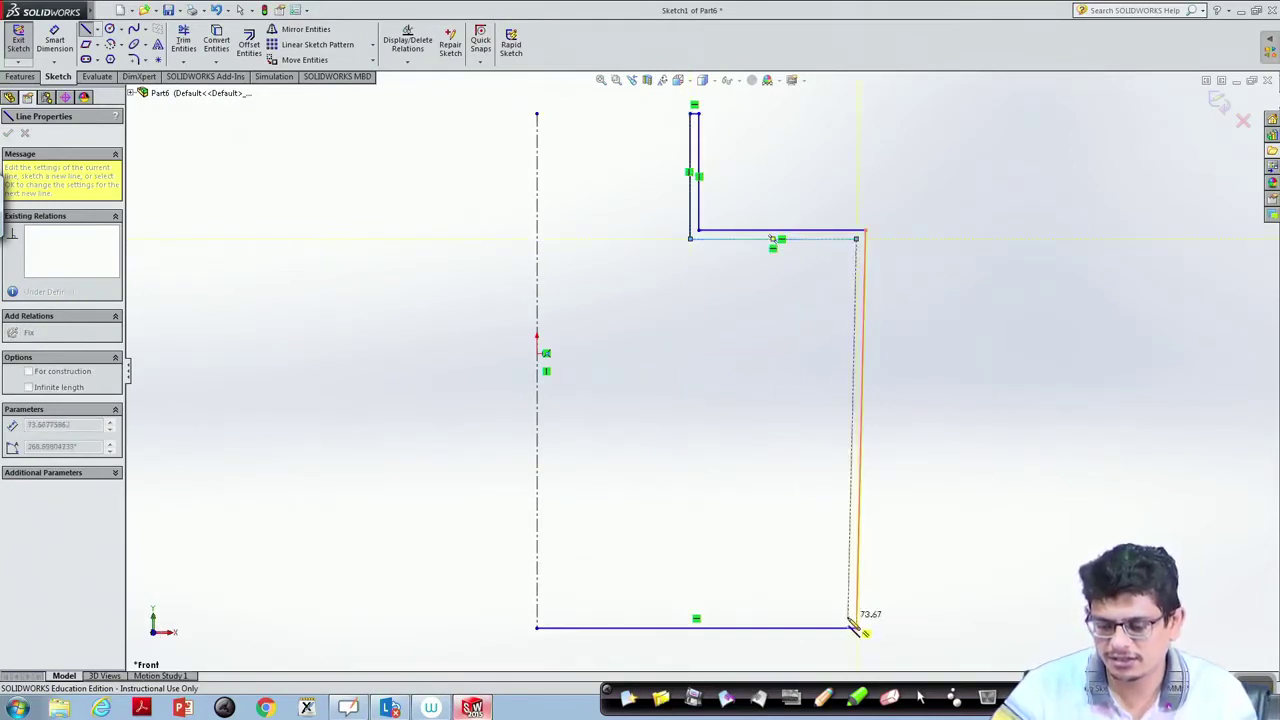
left_click(855, 627)
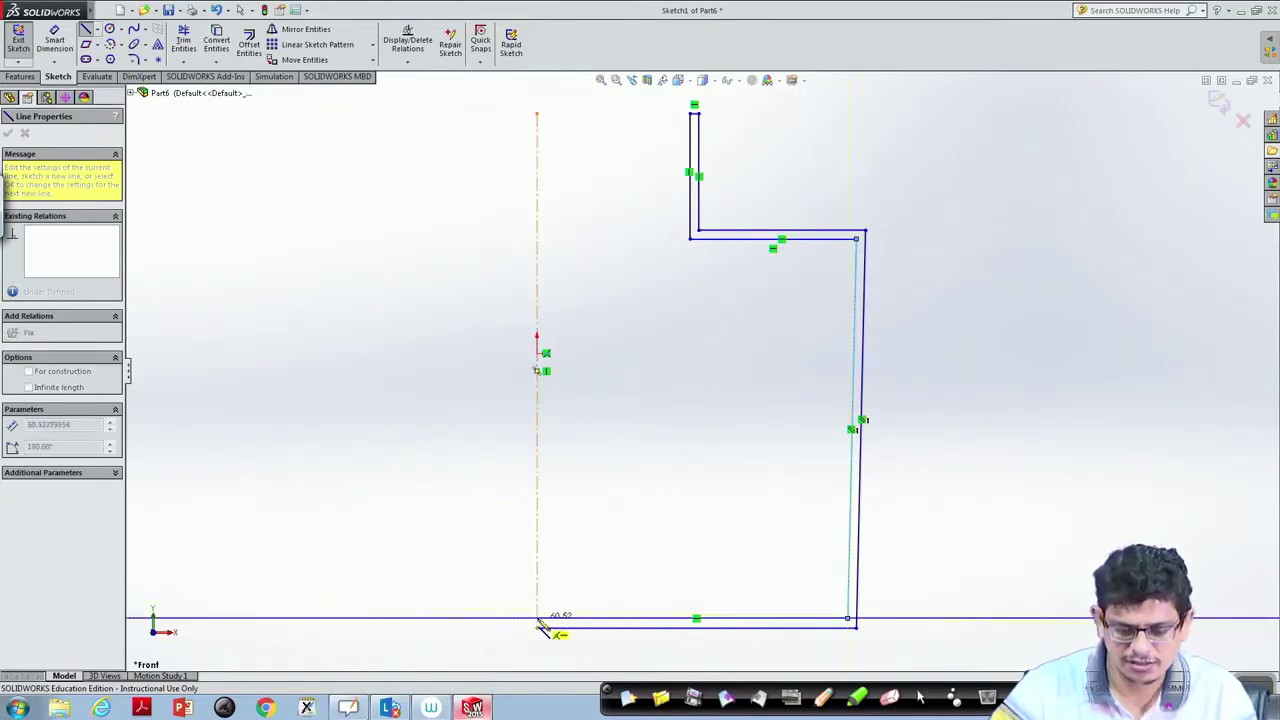
left_click(538, 627)
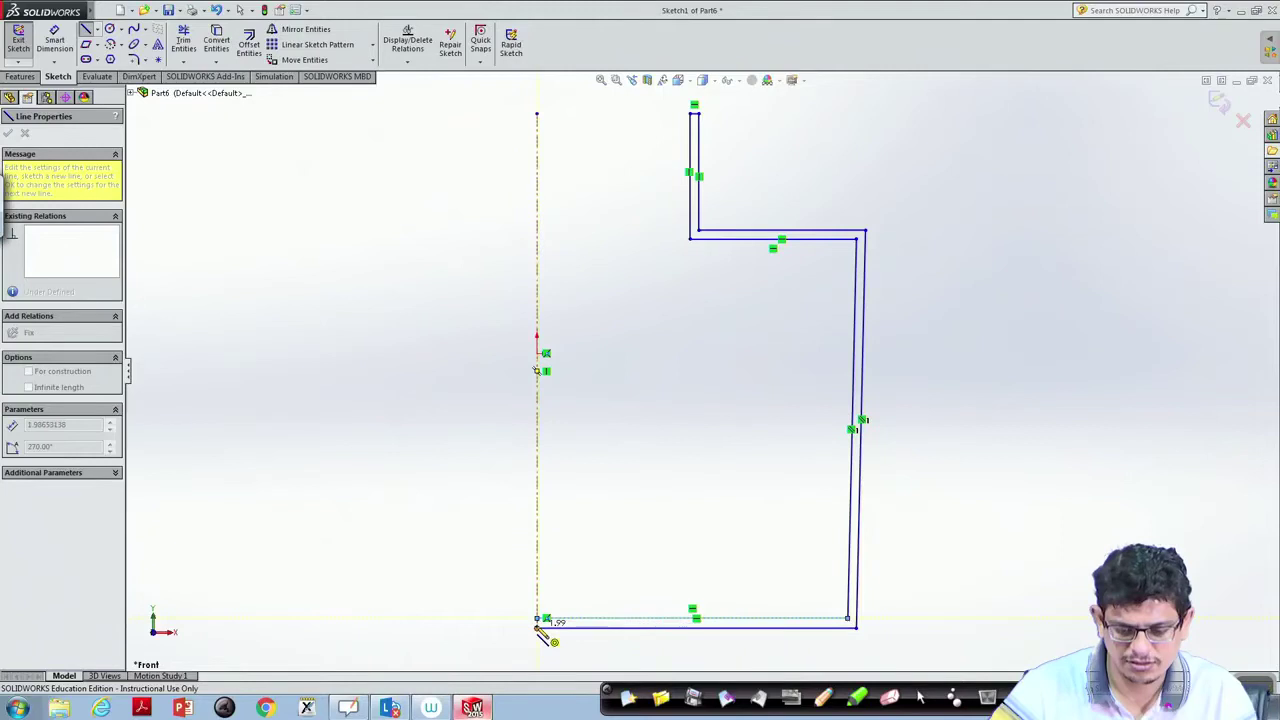
key("Escape")
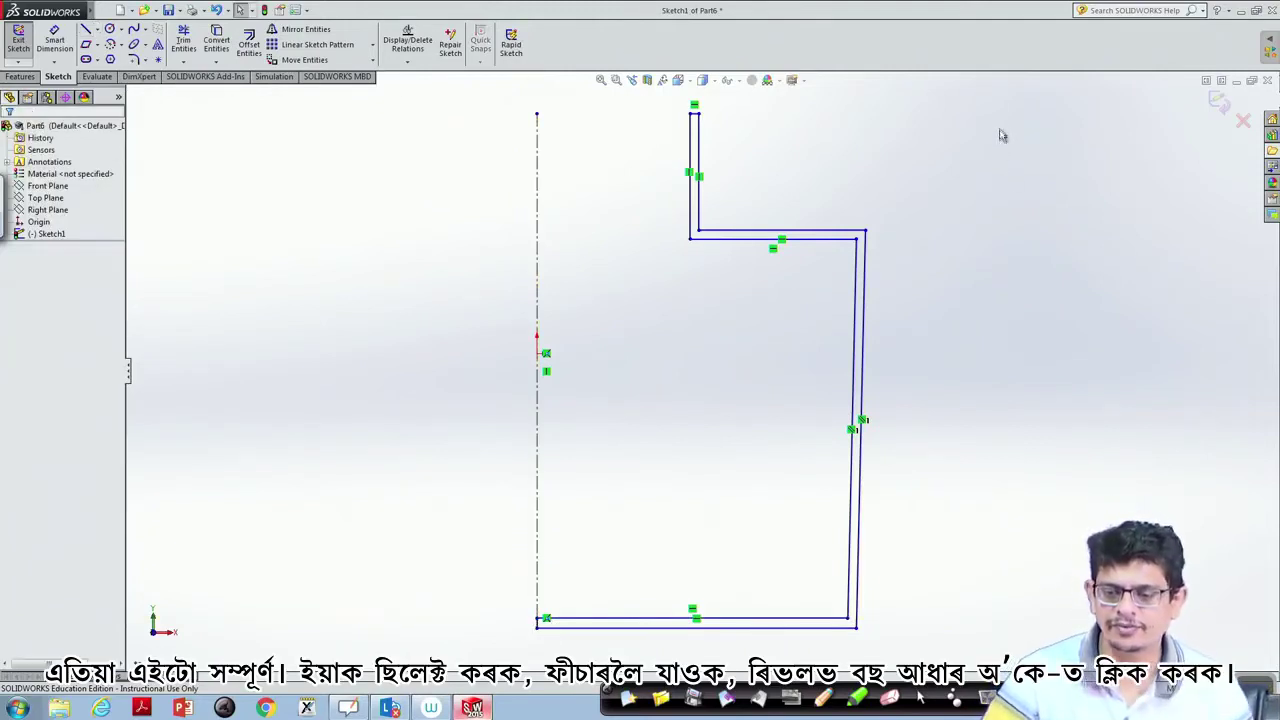
left_click_drag(993, 90, 537, 655)
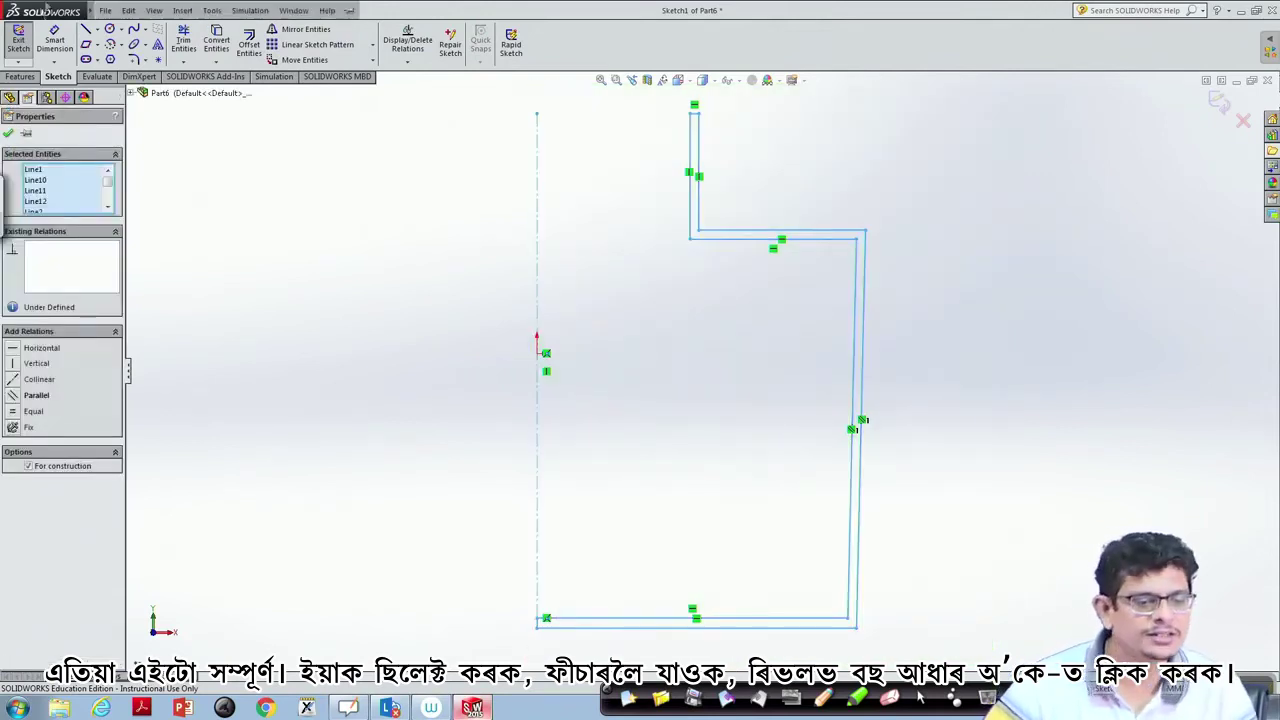
- Revolve the closed thin profile into Revolve2 and orbit to inspect its hollow bore and top boss
left_click(20, 77)
left_click(65, 42)
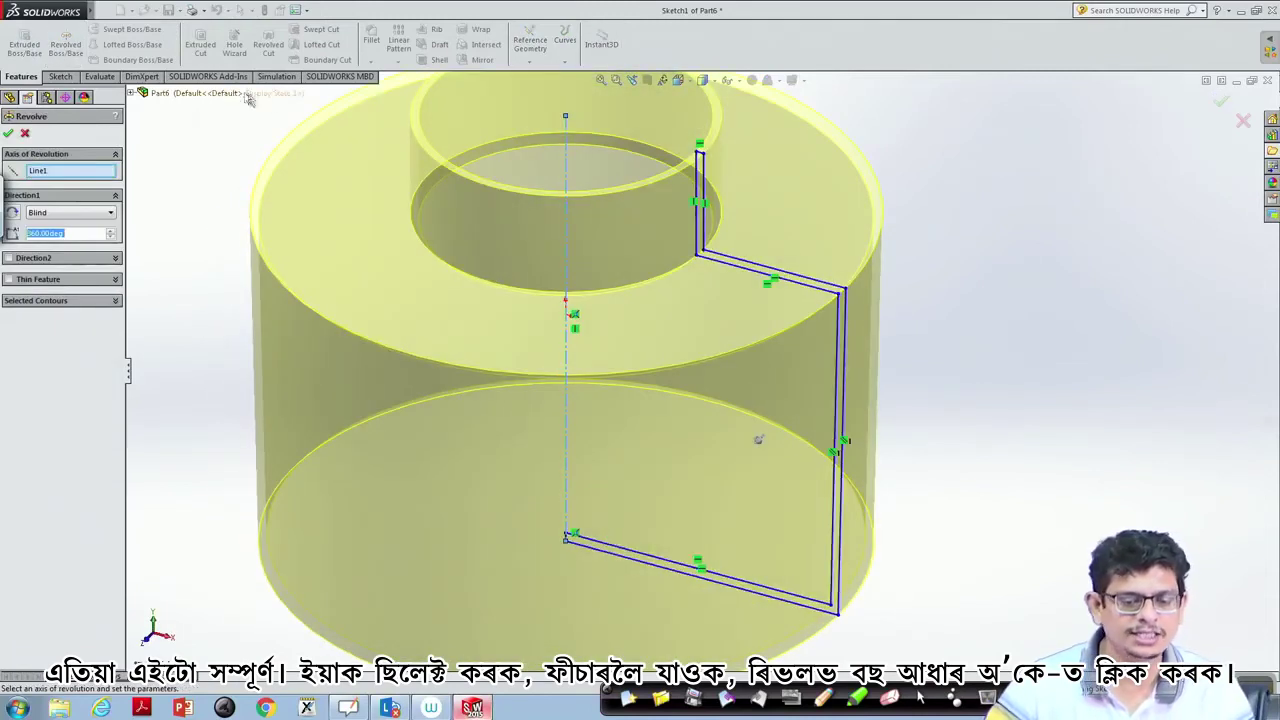
left_click(8, 134)
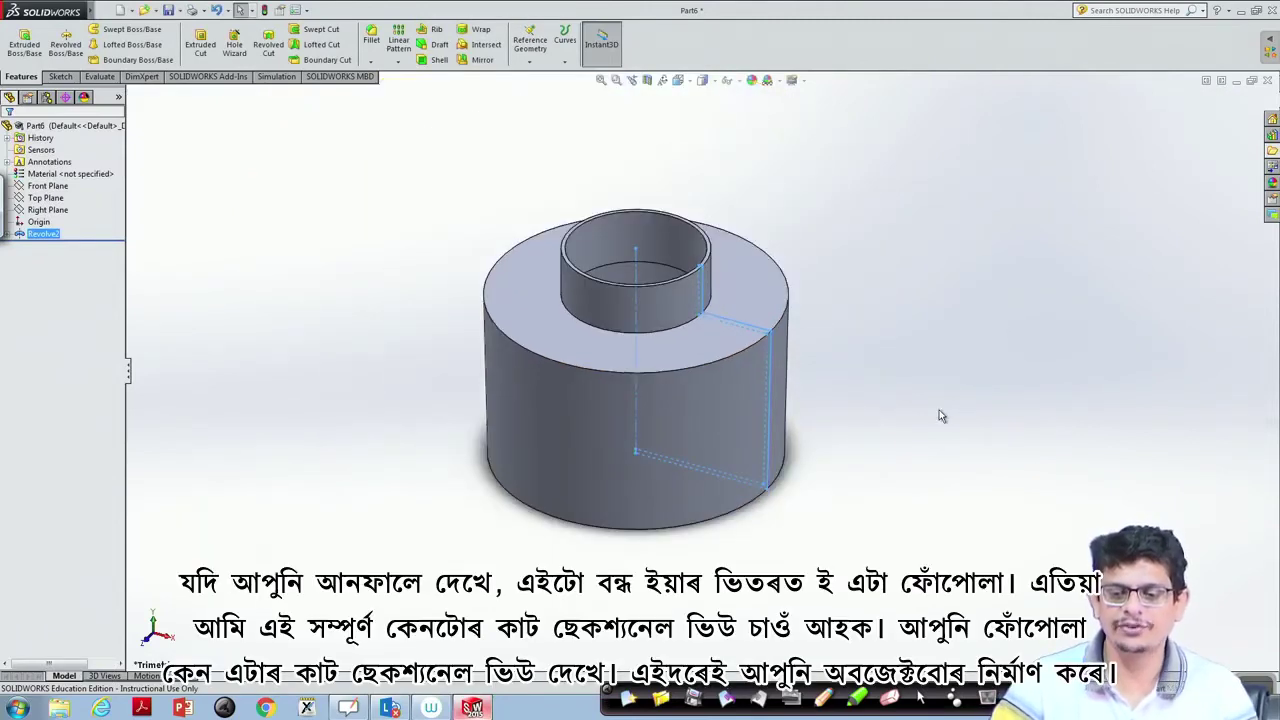
mouse_move(937, 414)
middle_mouse_down()
mouse_move(900, 294)
mouse_move(826, 138)
mouse_move(837, 97)
mouse_move(830, 300)
middle_mouse_up()
middle_click_drag(655, 290, 692, 360)
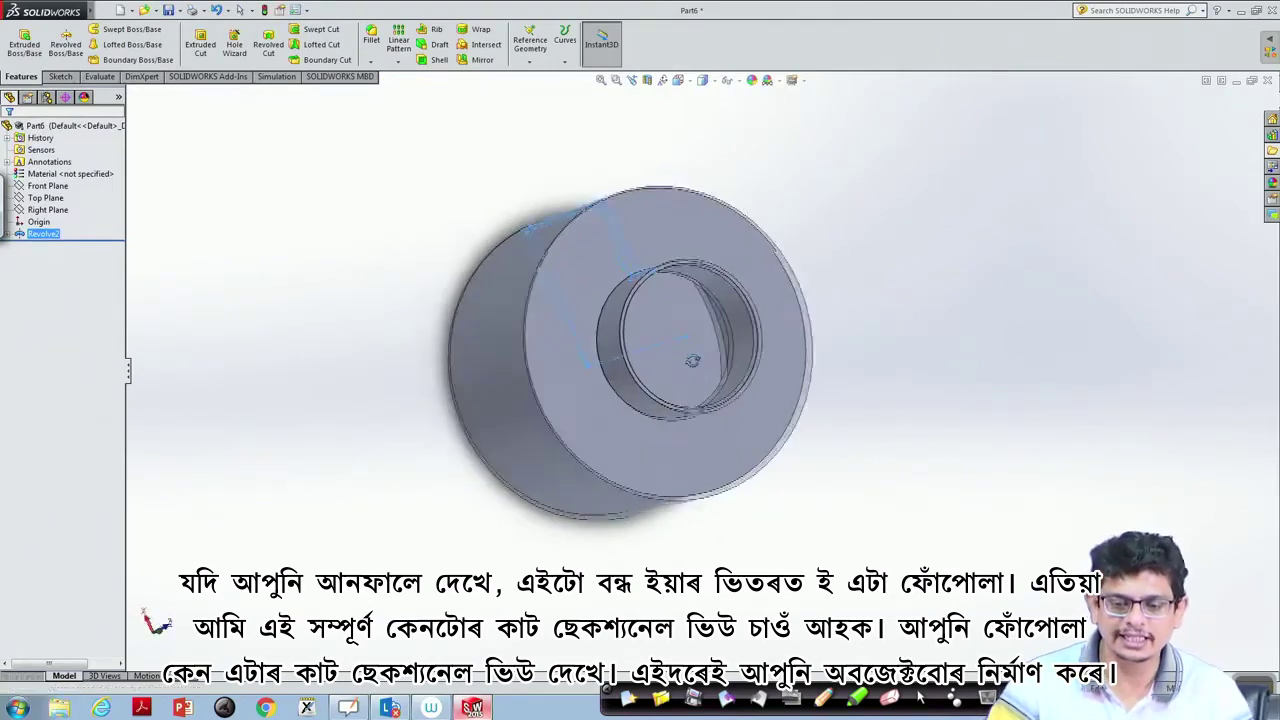
scroll(692, 360, "down", 3)
scroll(692, 360, "up", 3)
mouse_move(1014, 363)
middle_mouse_down()
mouse_move(960, 334)
mouse_move(922, 243)
mouse_move(983, 329)
mouse_move(1014, 240)
mouse_move(999, 278)
middle_mouse_up()
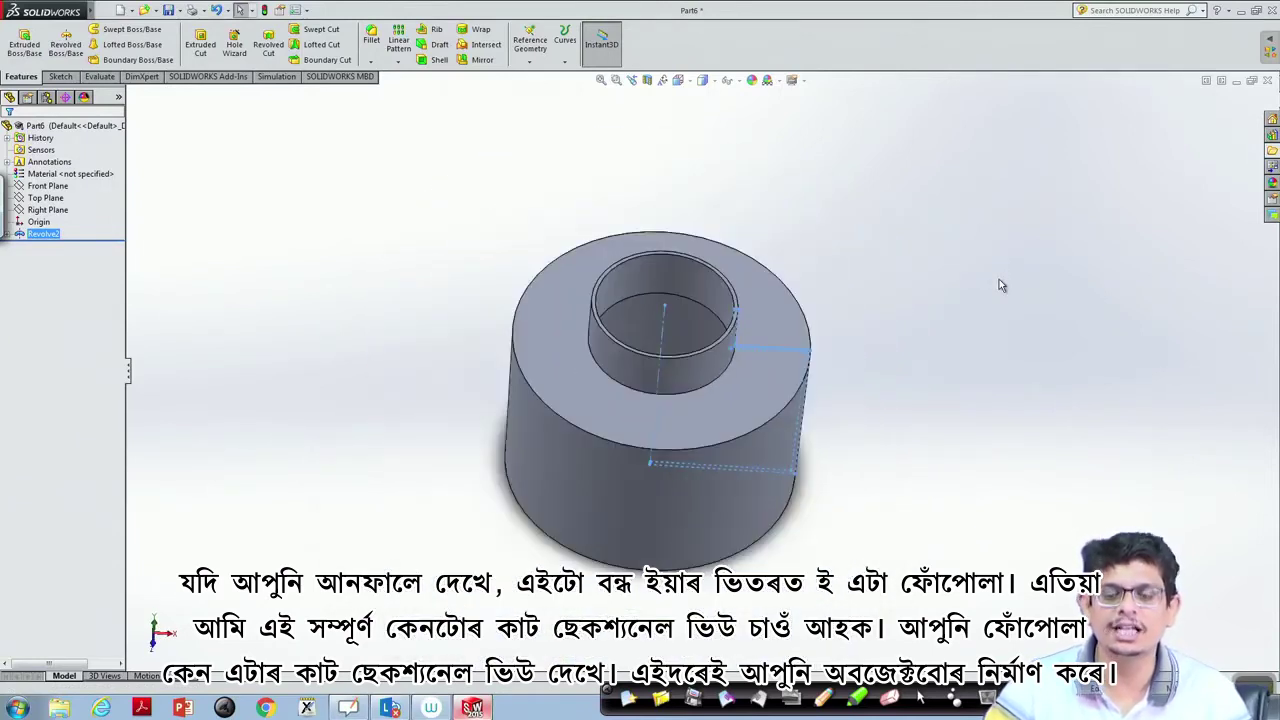
- Apply a Section View along the Front Plane and orbit to see the hollow interior
left_click(647, 80)
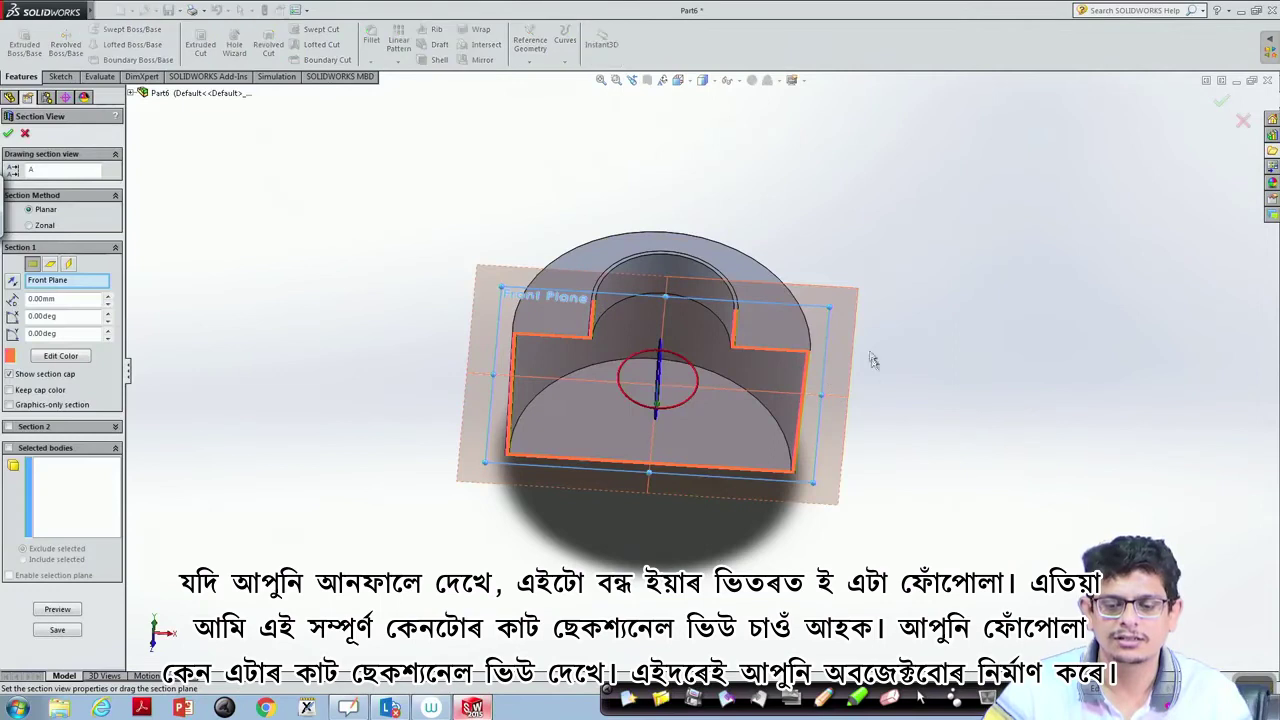
mouse_move(882, 380)
middle_mouse_down()
mouse_move(783, 307)
mouse_move(809, 243)
mouse_move(880, 209)
middle_mouse_up()
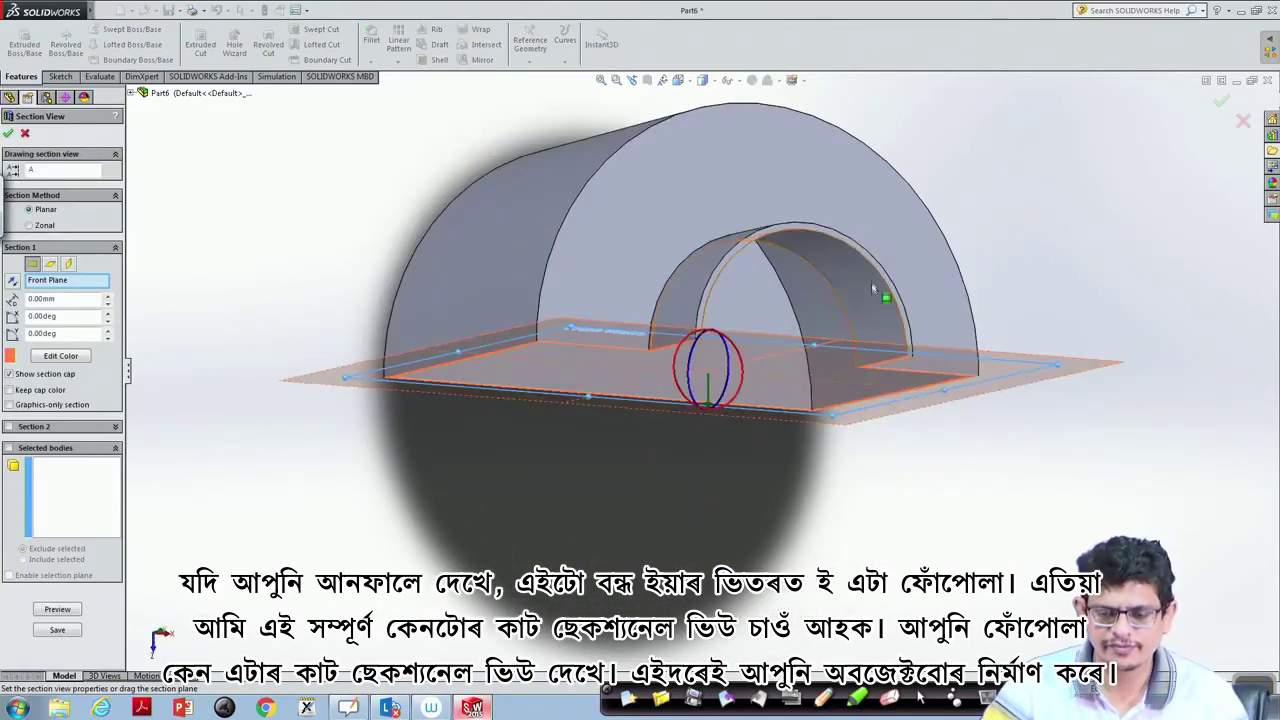
mouse_move(1018, 227)
middle_mouse_down()
mouse_move(977, 137)
mouse_move(966, 43)
mouse_move(966, 129)
mouse_move(891, 137)
mouse_move(967, 106)
middle_mouse_up()
scroll(967, 106, "down", 2)
scroll(986, 225, "up", 3)
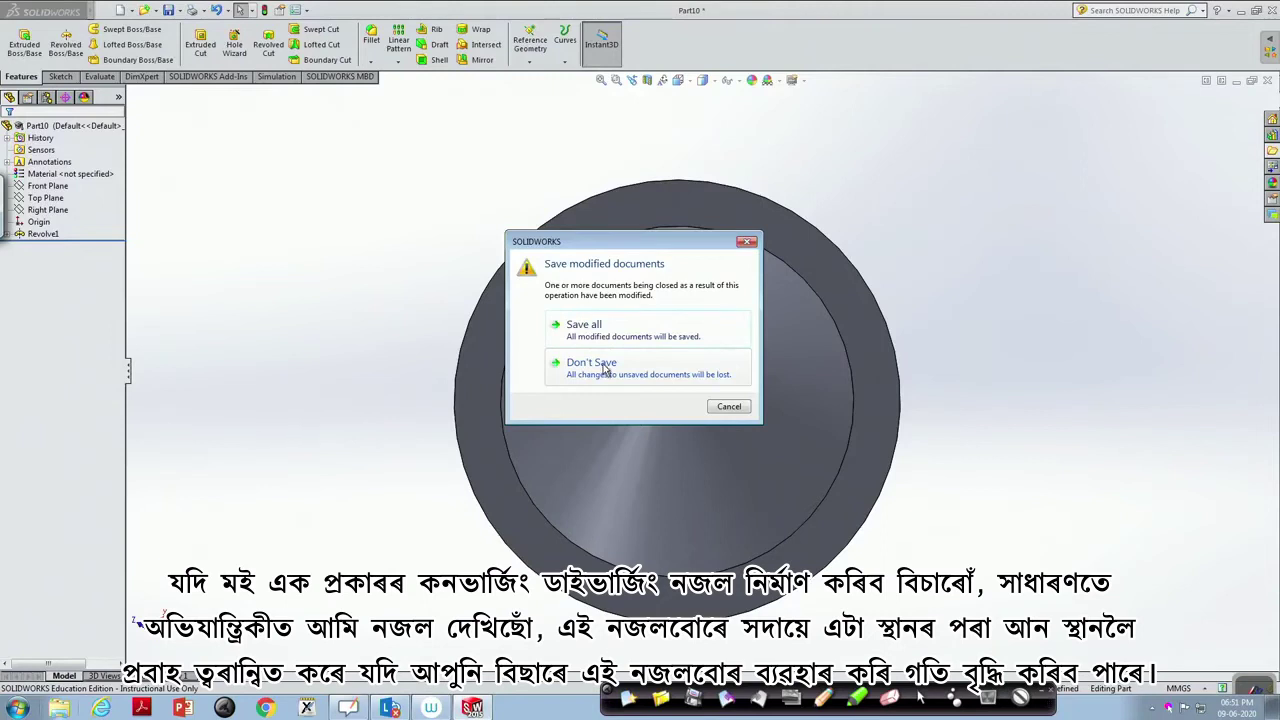
- Discard unsaved changes and create a new blank part, Part11
left_click(604, 368)
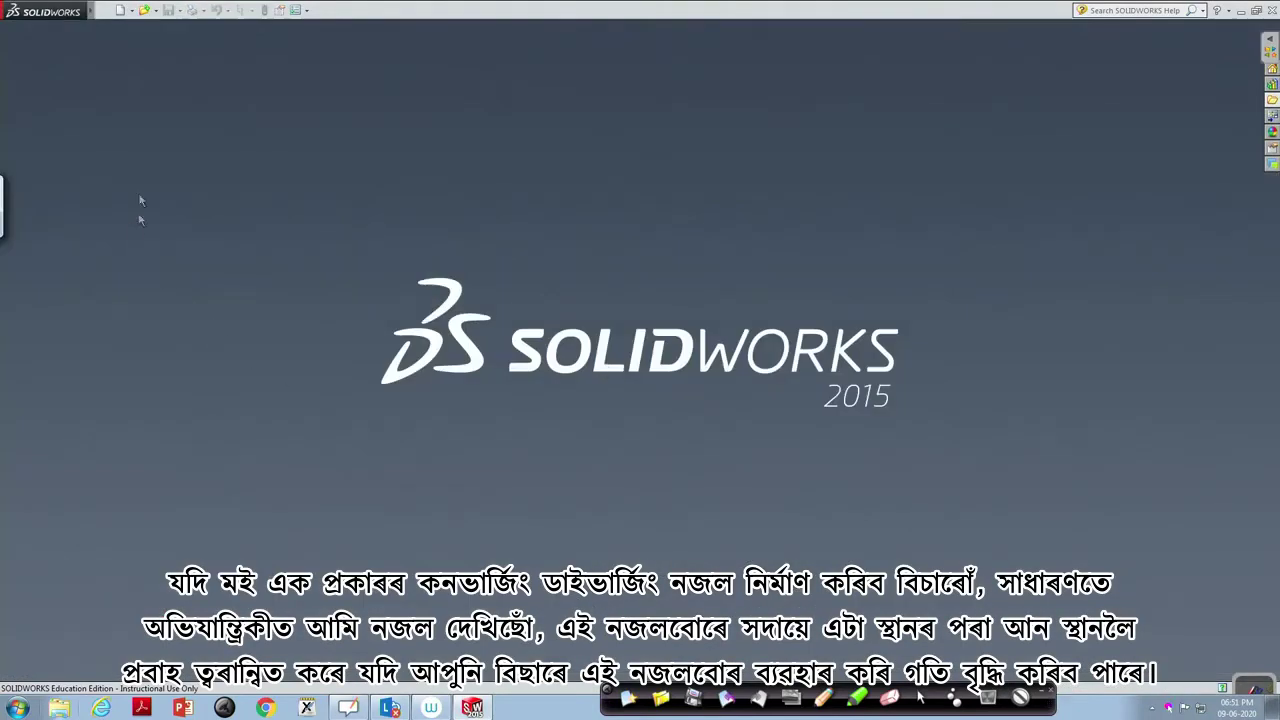
left_click(119, 10)
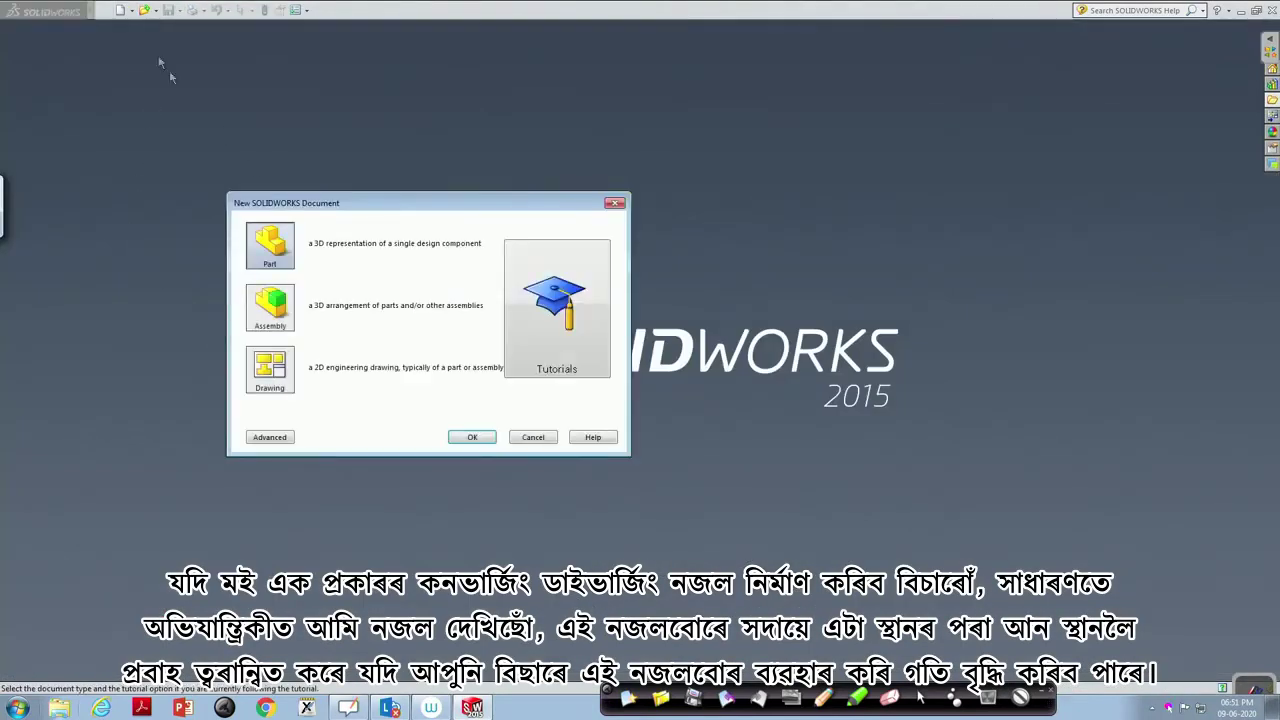
left_click(478, 440)
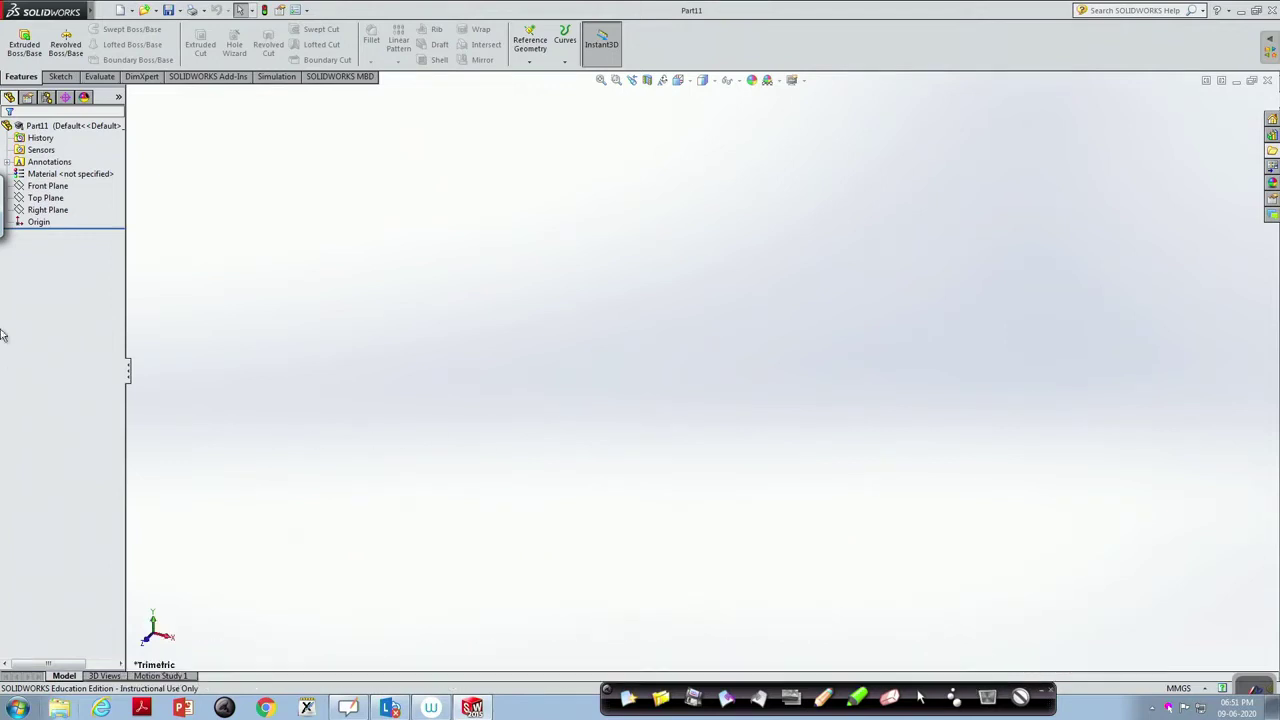
- Turn the view Normal To the Front Plane and start a sketch with the line-type choices open
left_click(48, 186)
right_click(50, 188)
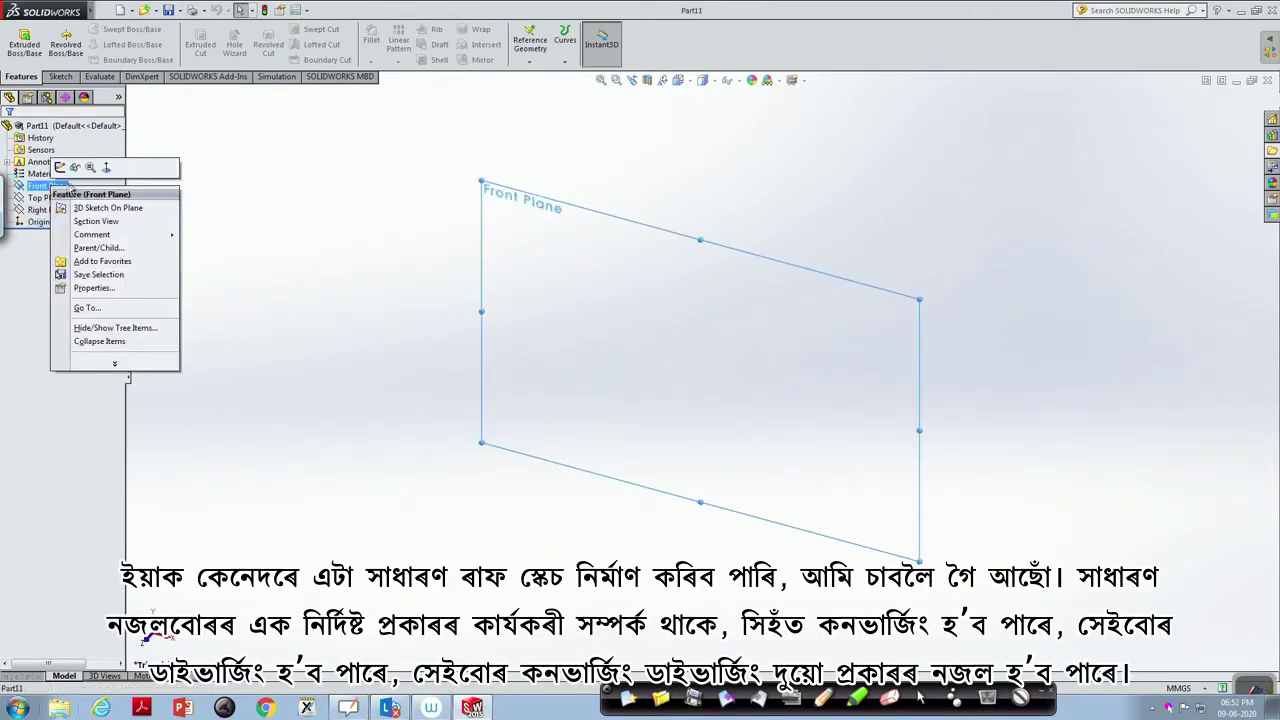
left_click(107, 167)
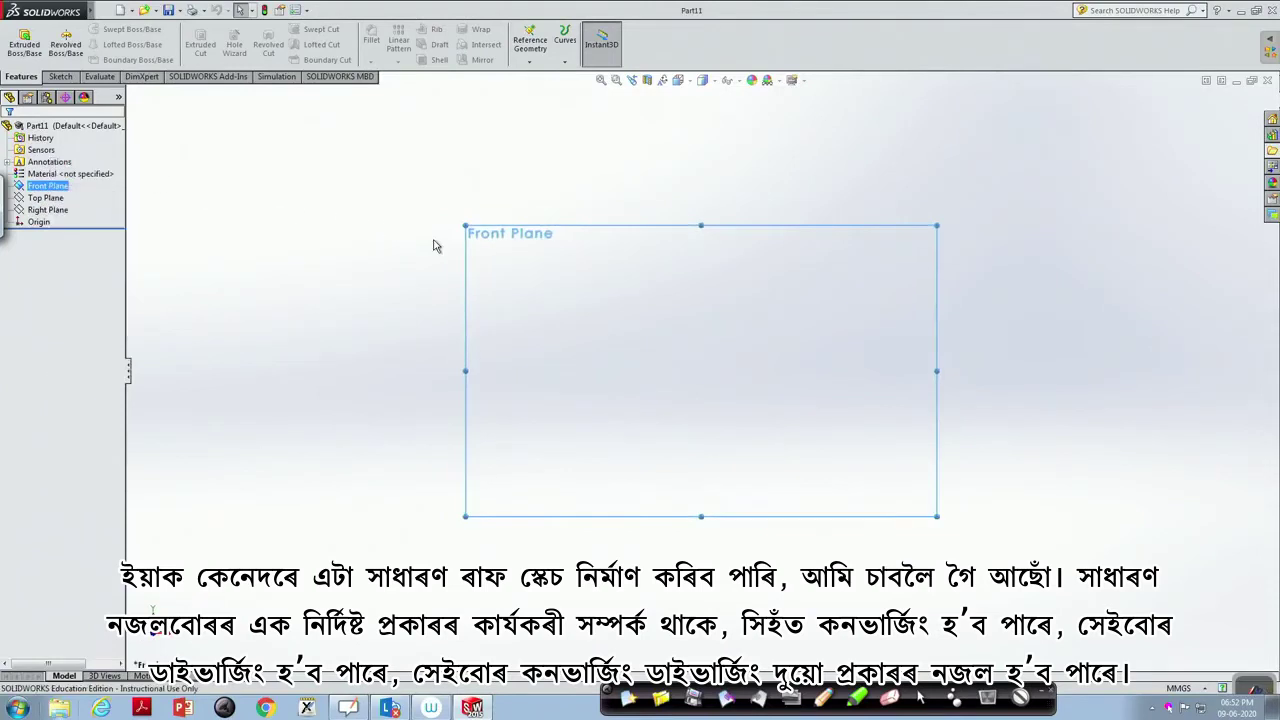
left_click(60, 77)
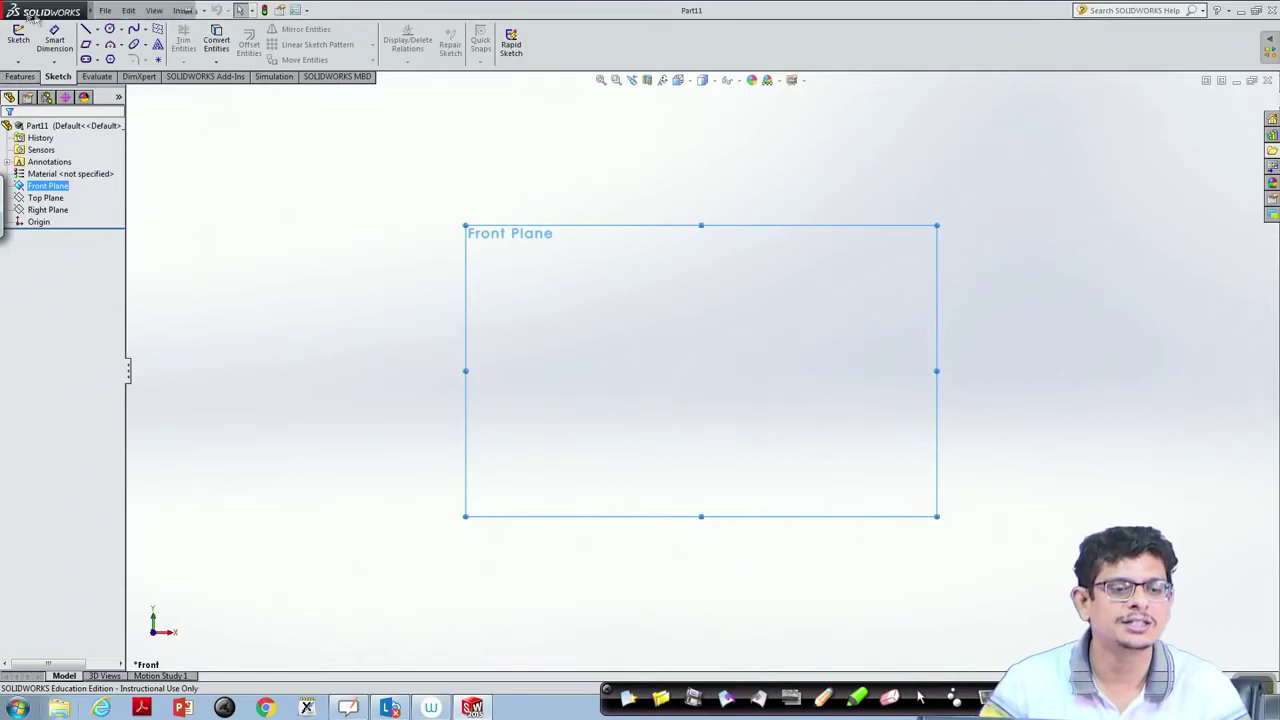
left_click(99, 32)
- Draw a horizontal centerline from left to right across the origin as the revolve axis
left_click(114, 51)
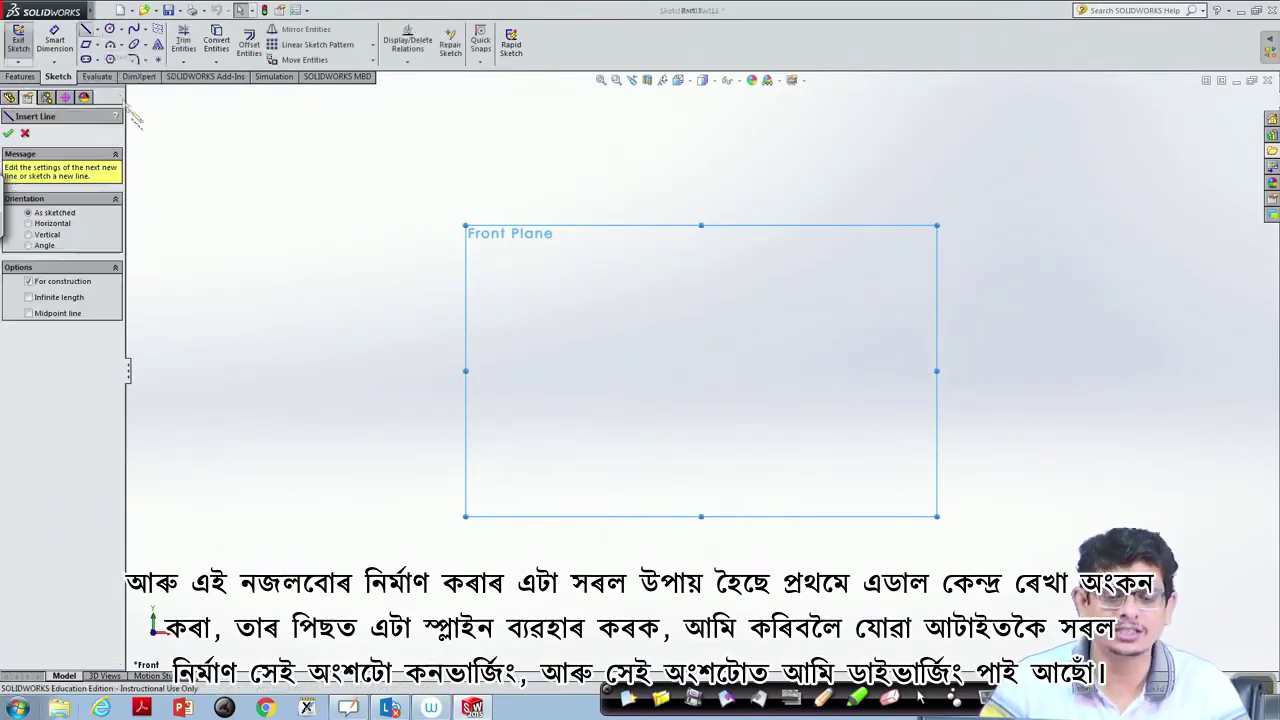
left_click(576, 378)
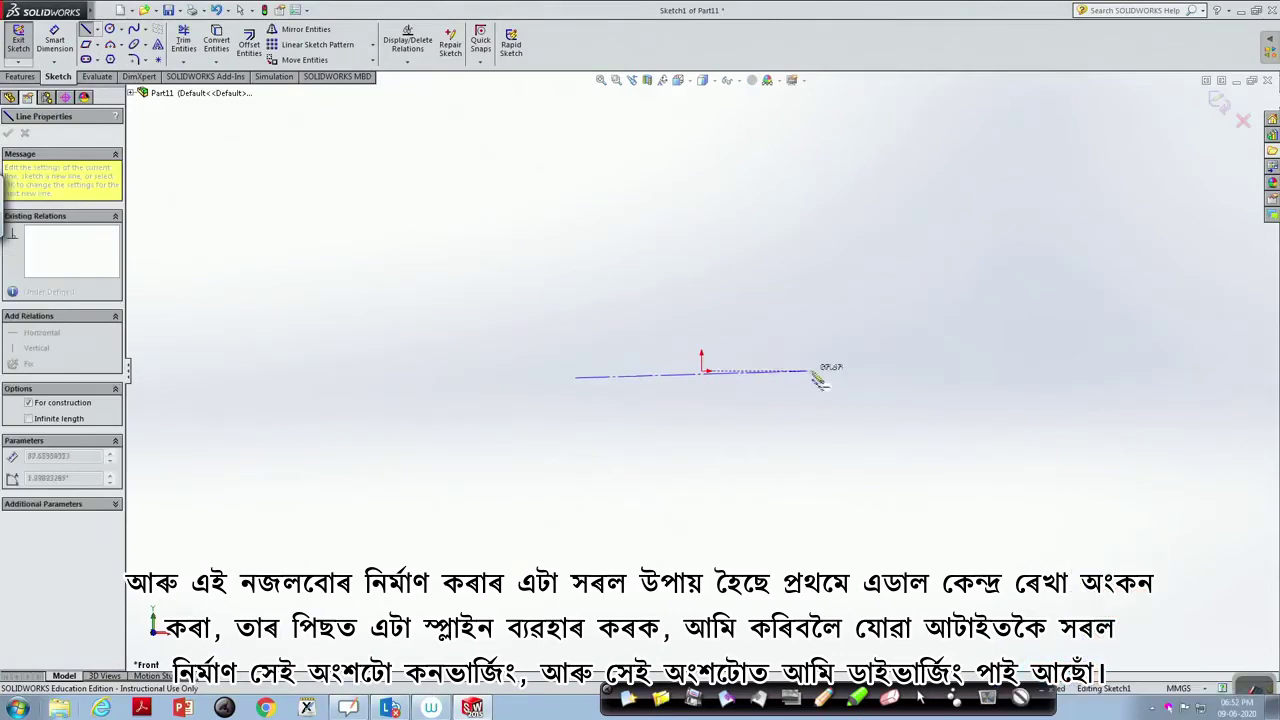
left_click(889, 379)
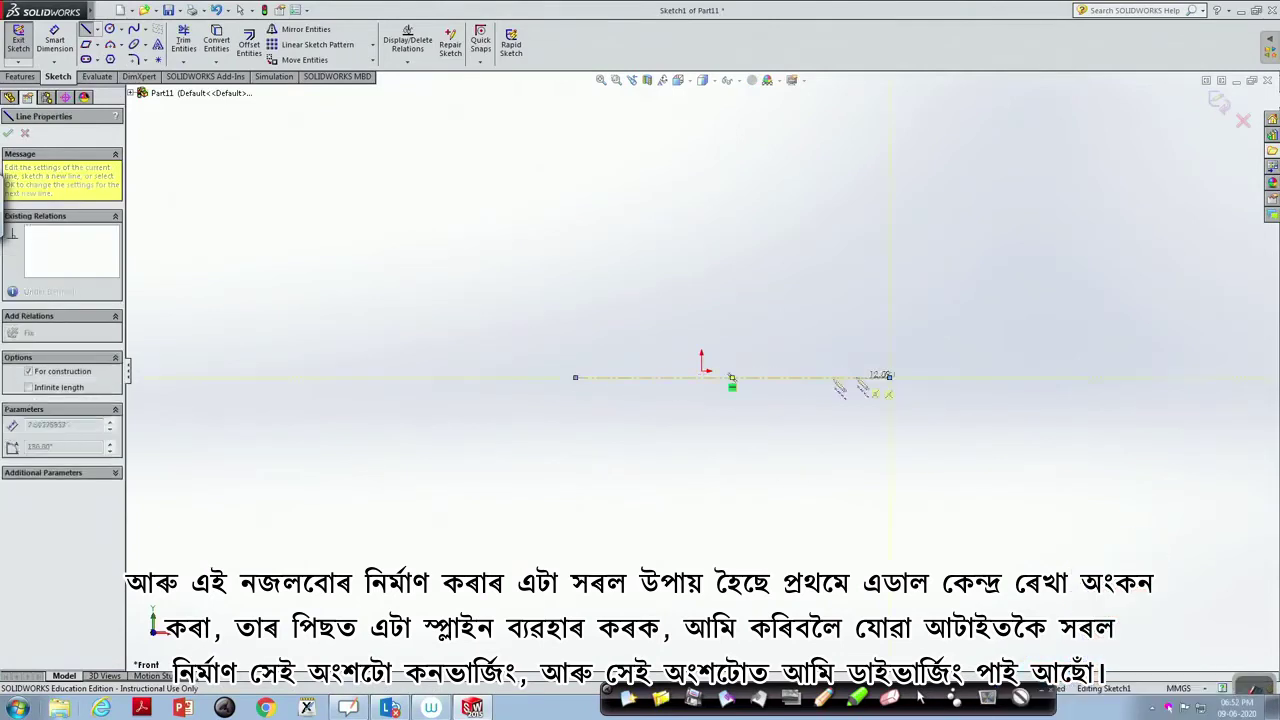
key("Escape")
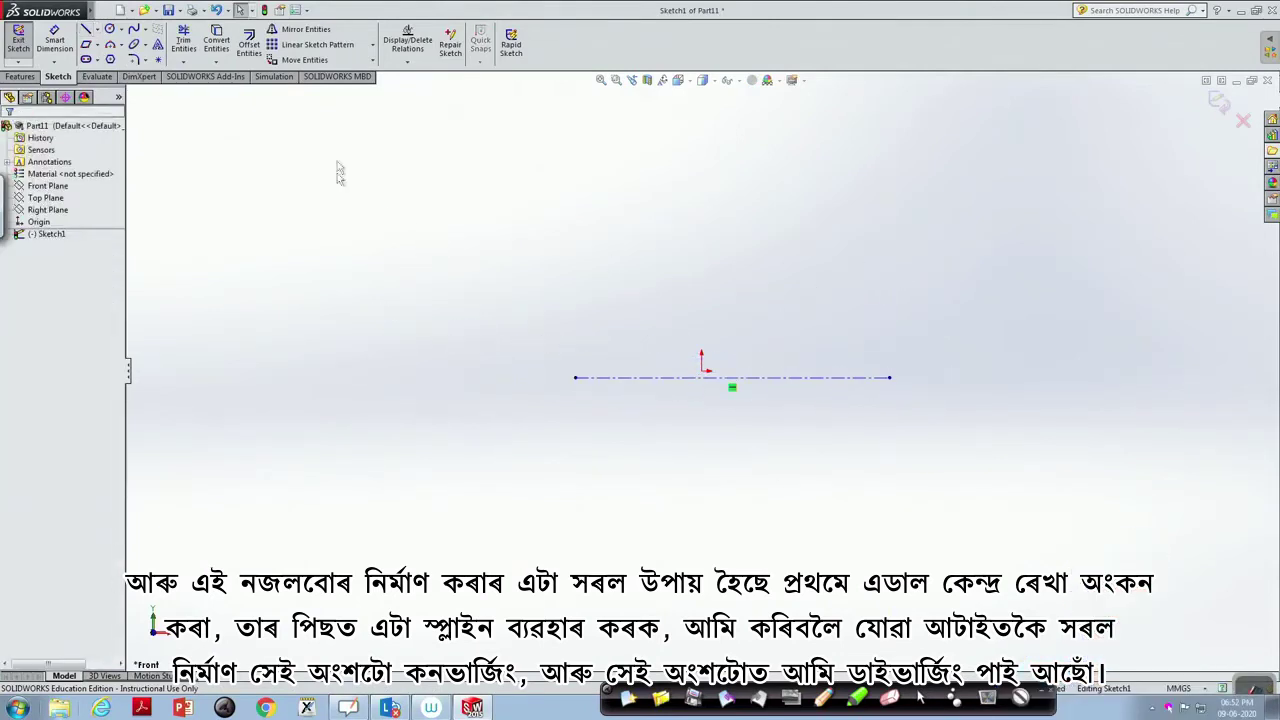
- Draw a three-point spline above the centerline, dipping near the origin and rising rightward, then select it
left_click(145, 31)
left_click(153, 44)
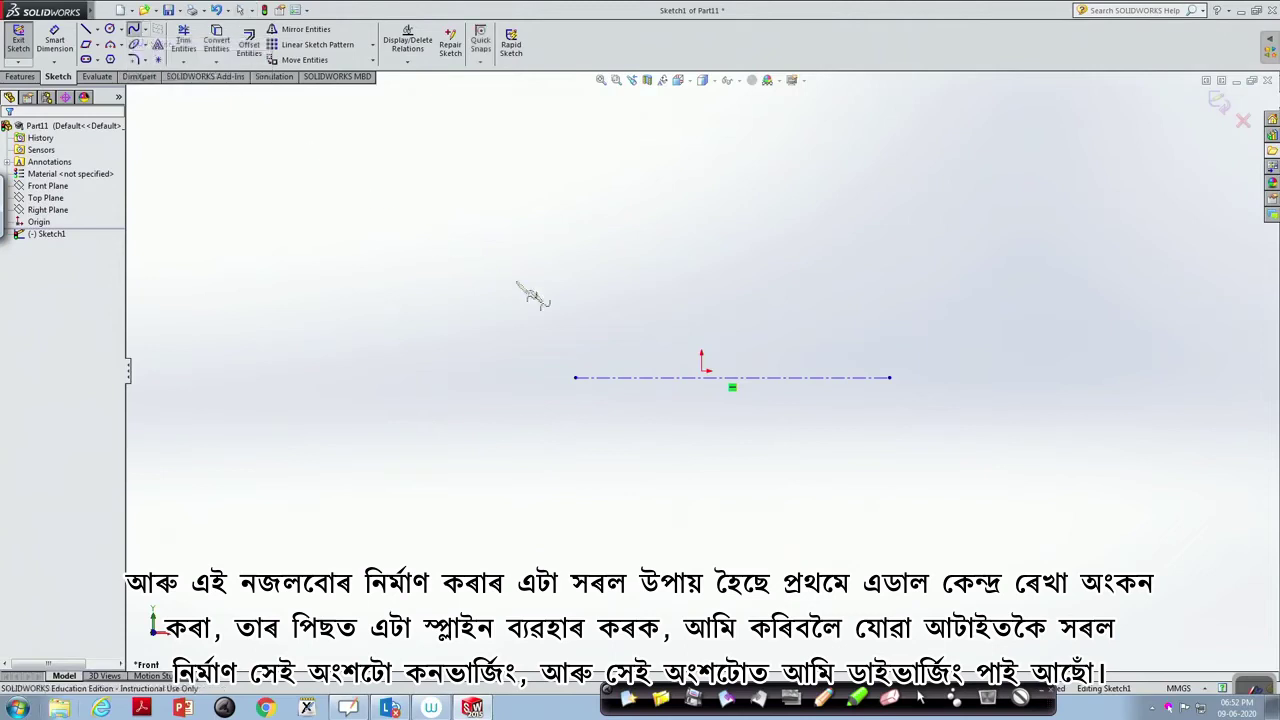
left_click(576, 345)
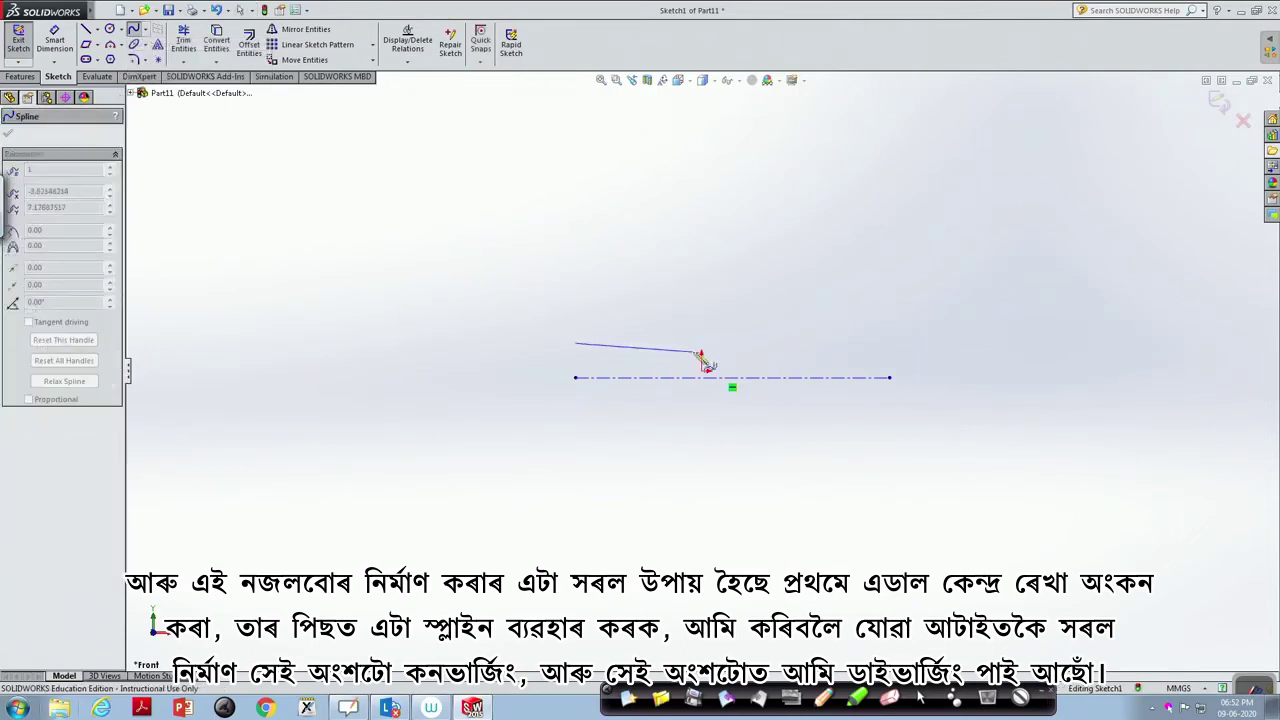
left_click(730, 357)
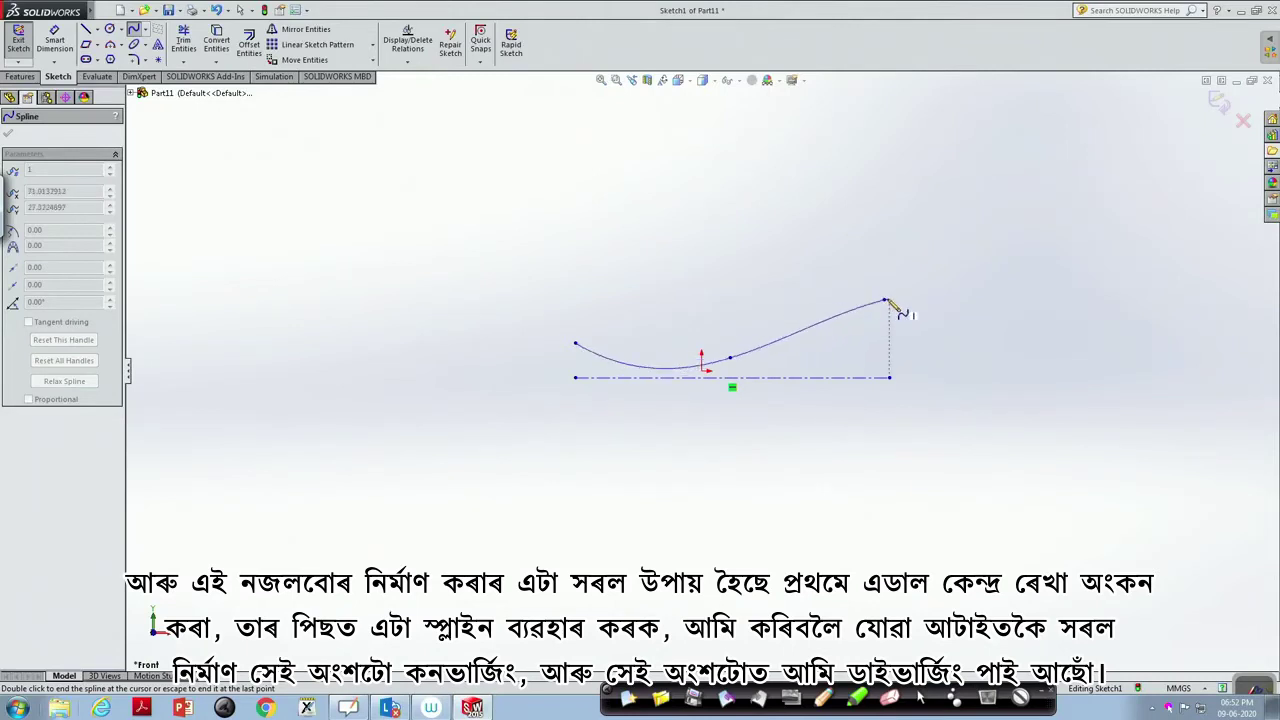
double_click(886, 301)
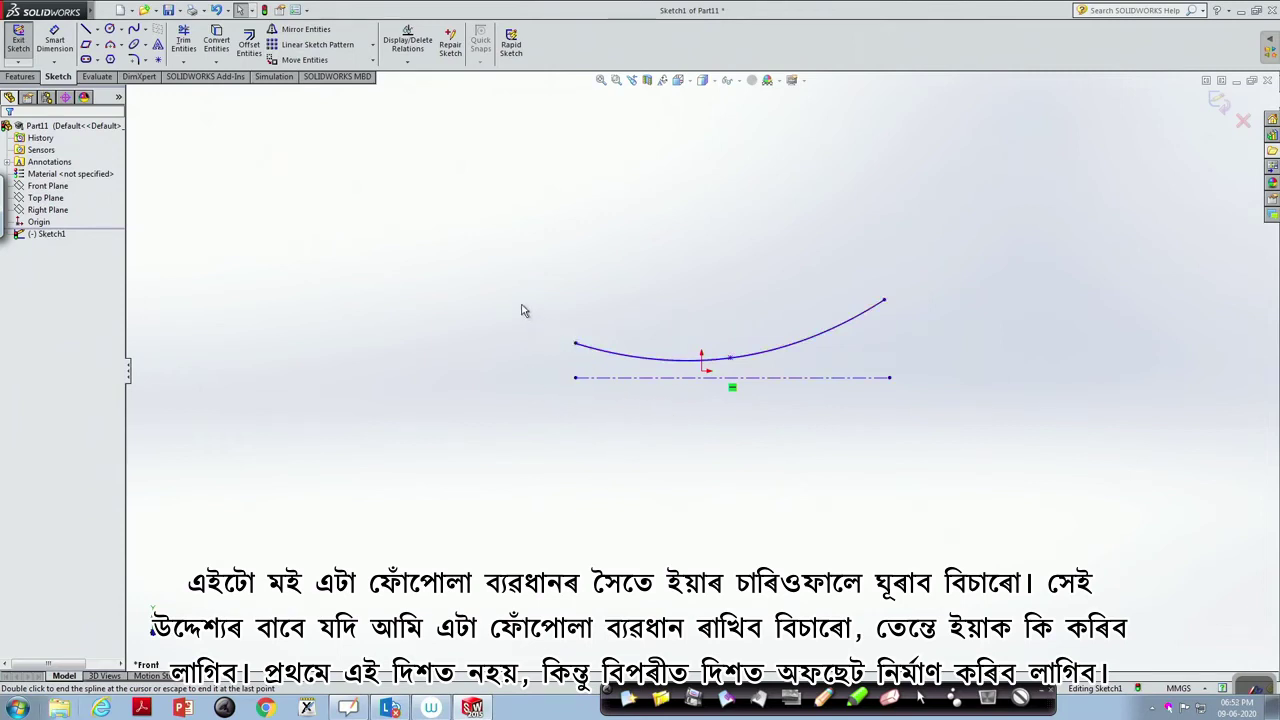
left_click(667, 362)
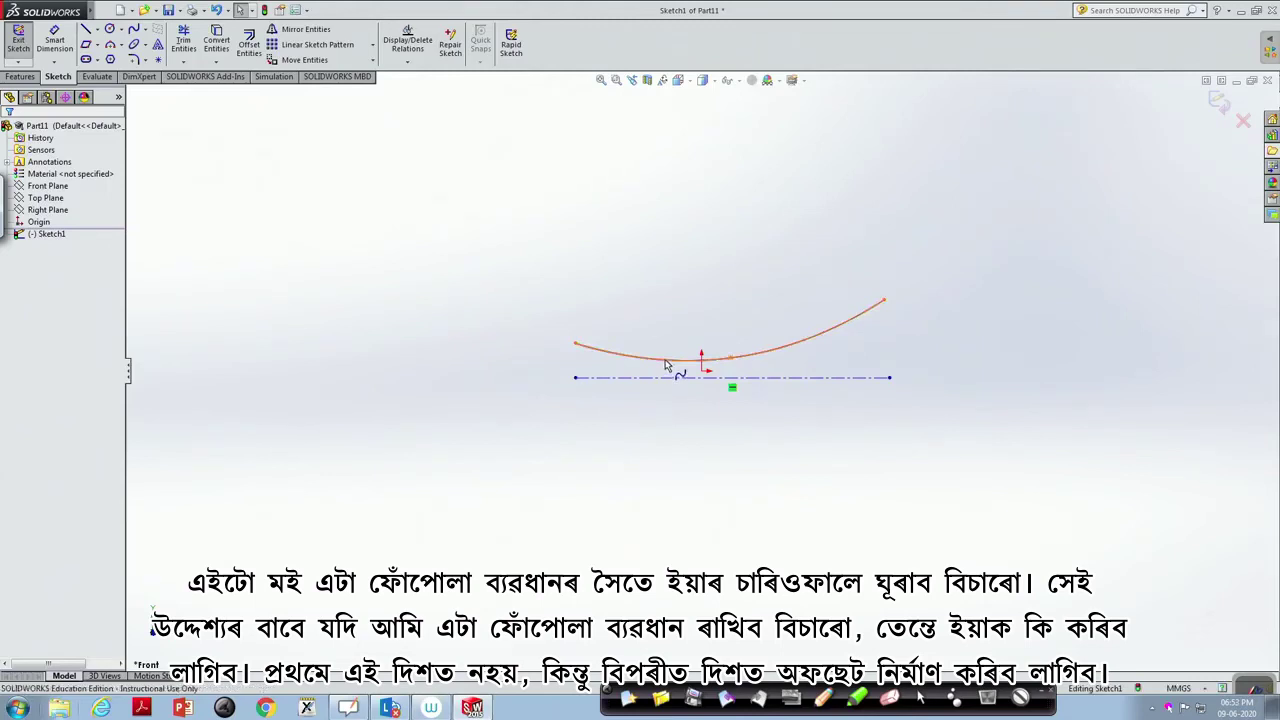
- Offset the selected spline 1 mm upward with Reverse checked
left_click(249, 45)
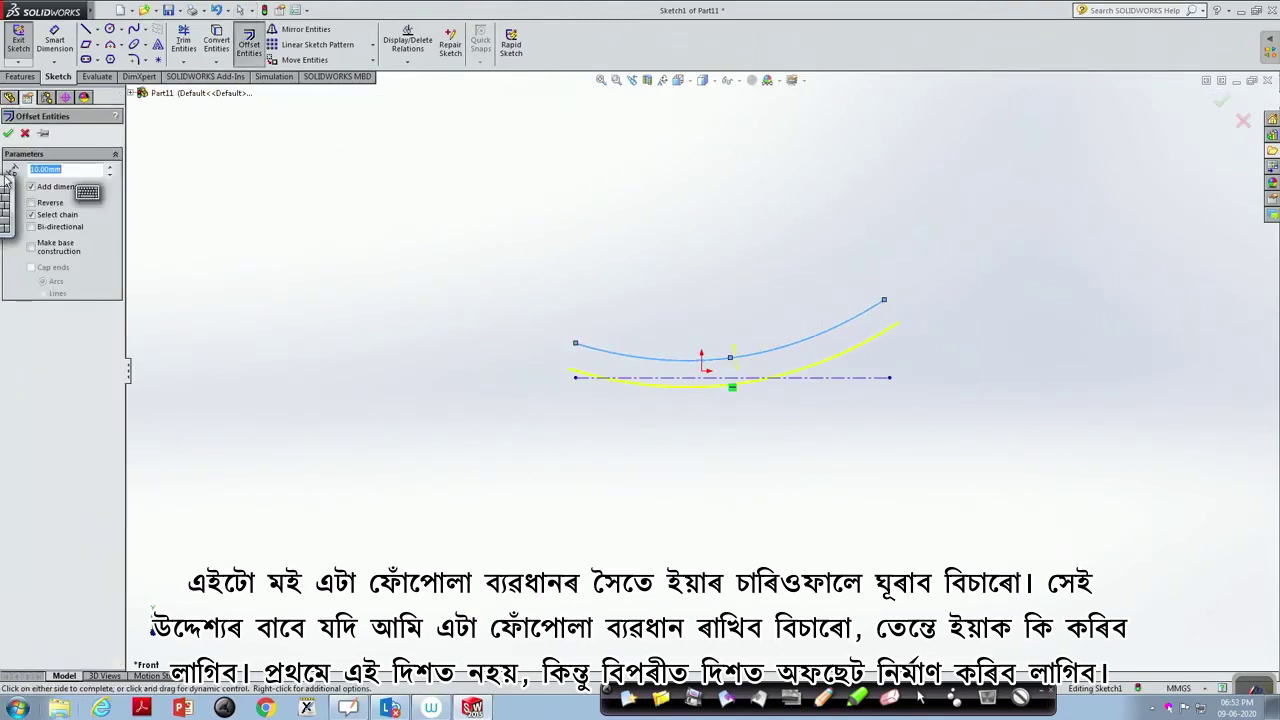
left_click(31, 203)
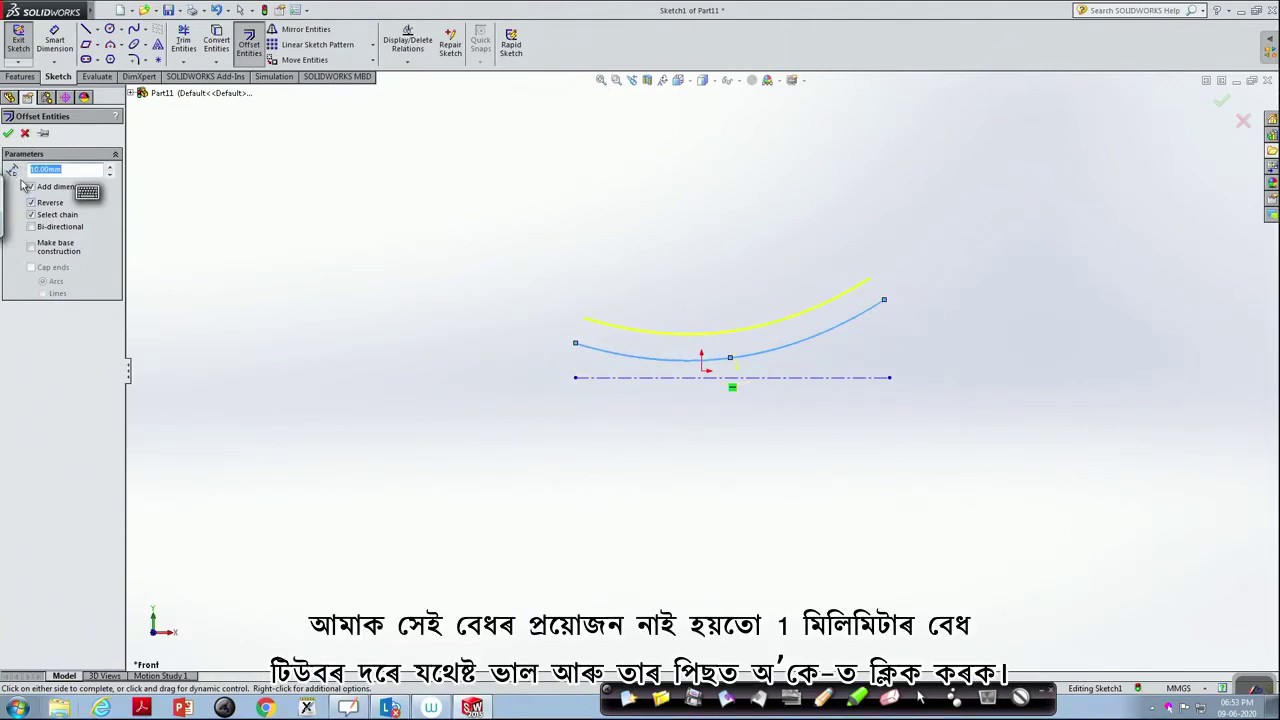
type("1")
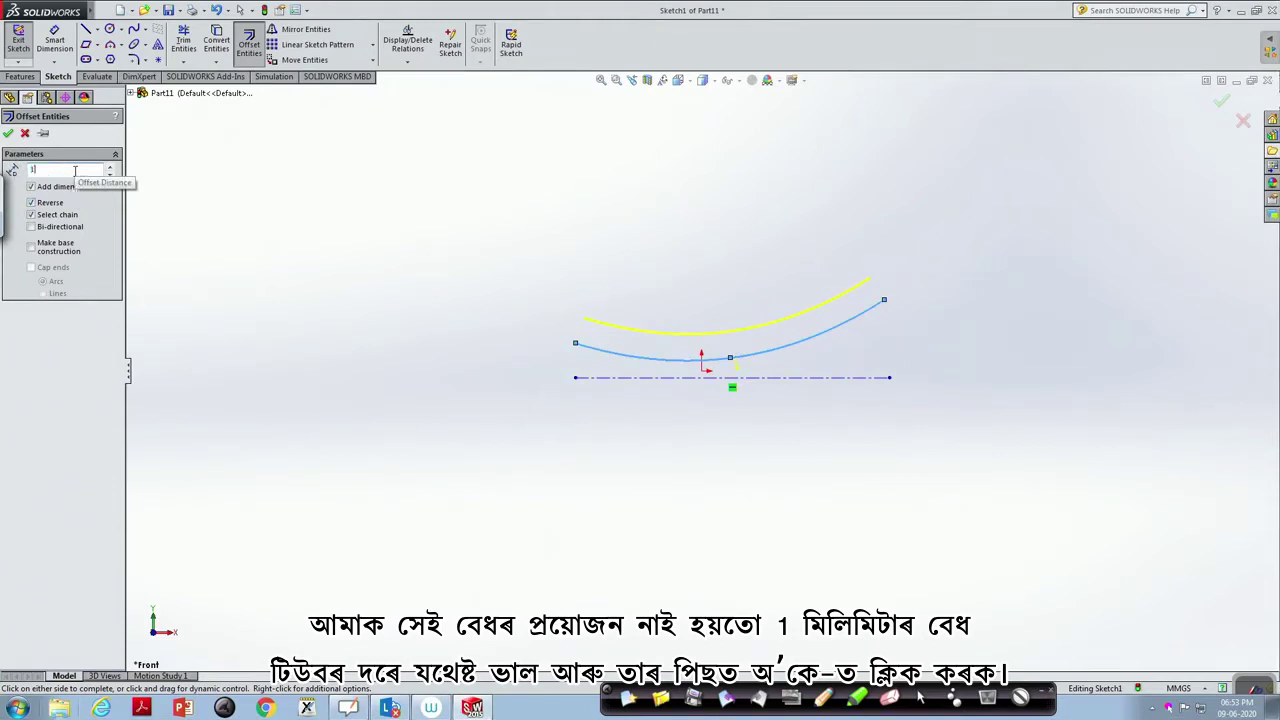
left_click(10, 135)
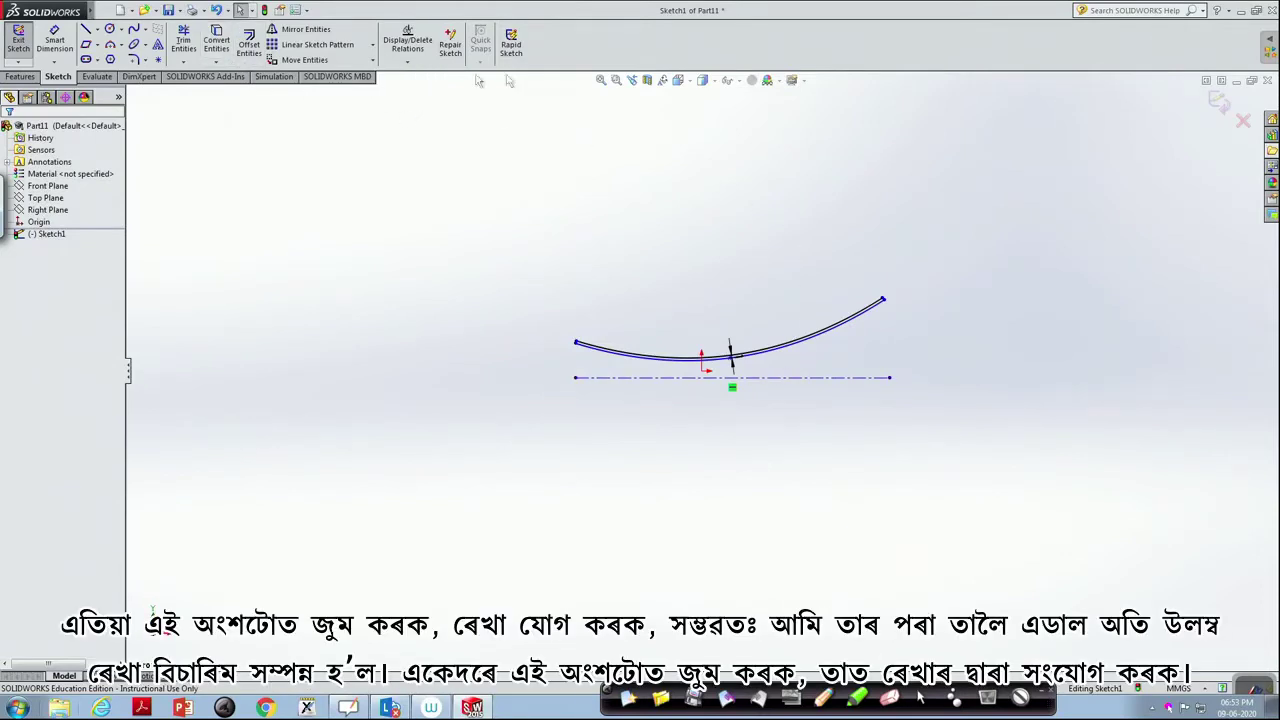
- Zoom to the right ends and join the spline to its offset with a short line
left_click(616, 80)
left_click_drag(863, 258, 928, 338)
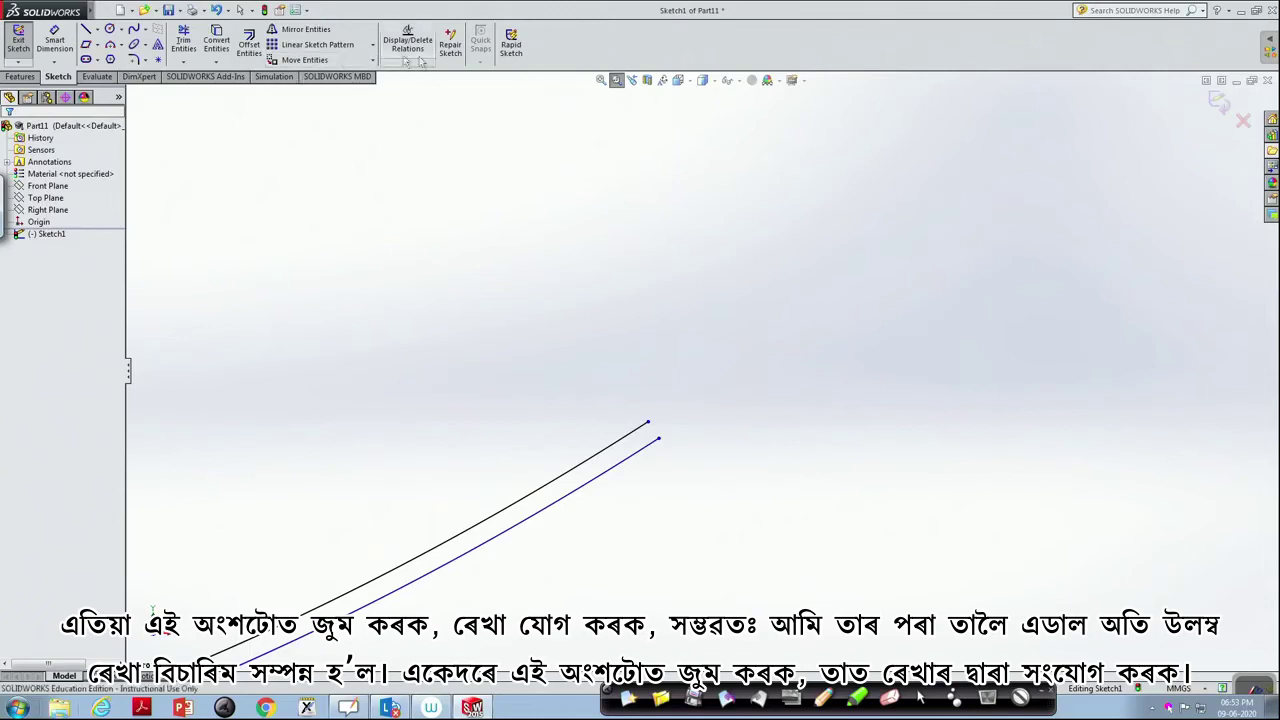
left_click(97, 29)
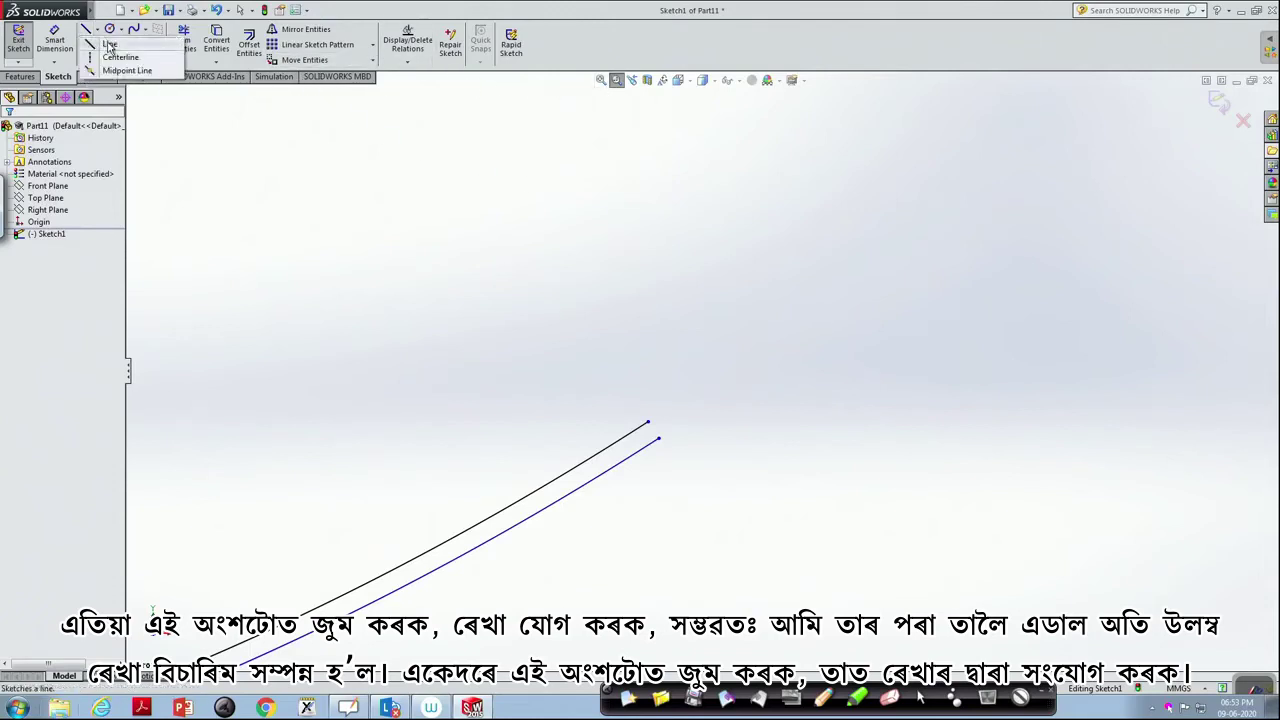
left_click(109, 45)
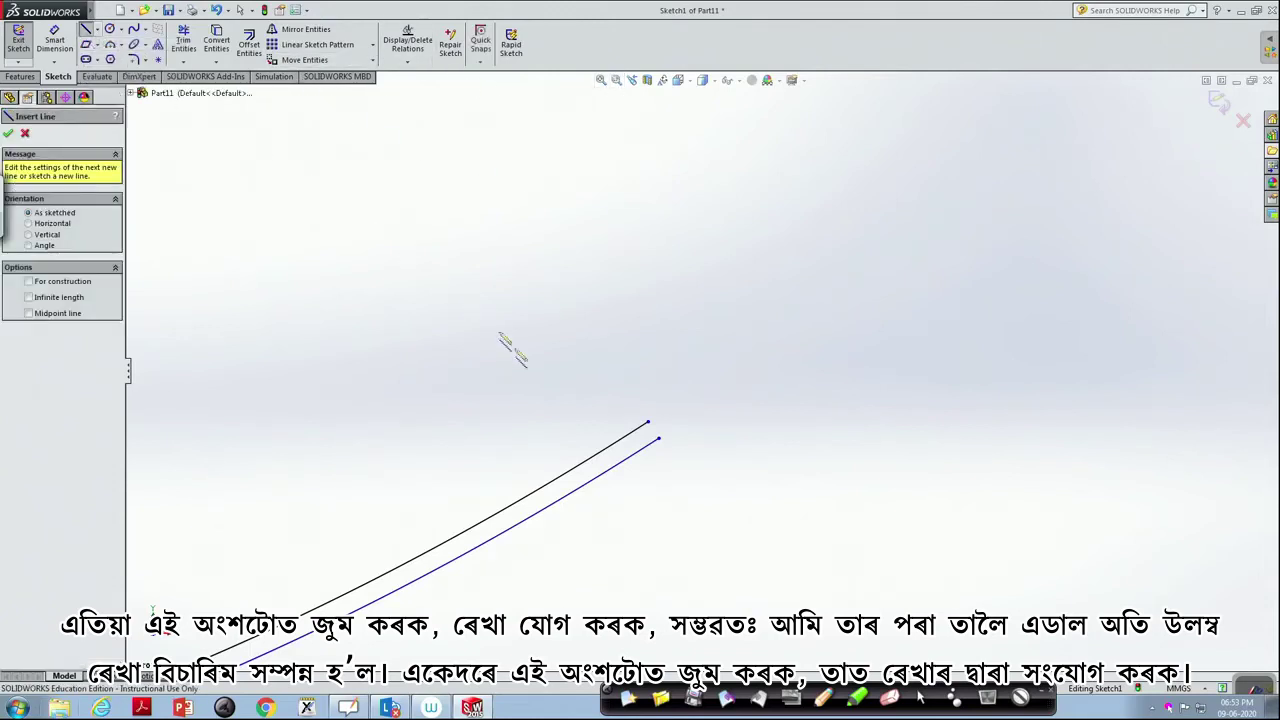
left_click(651, 427)
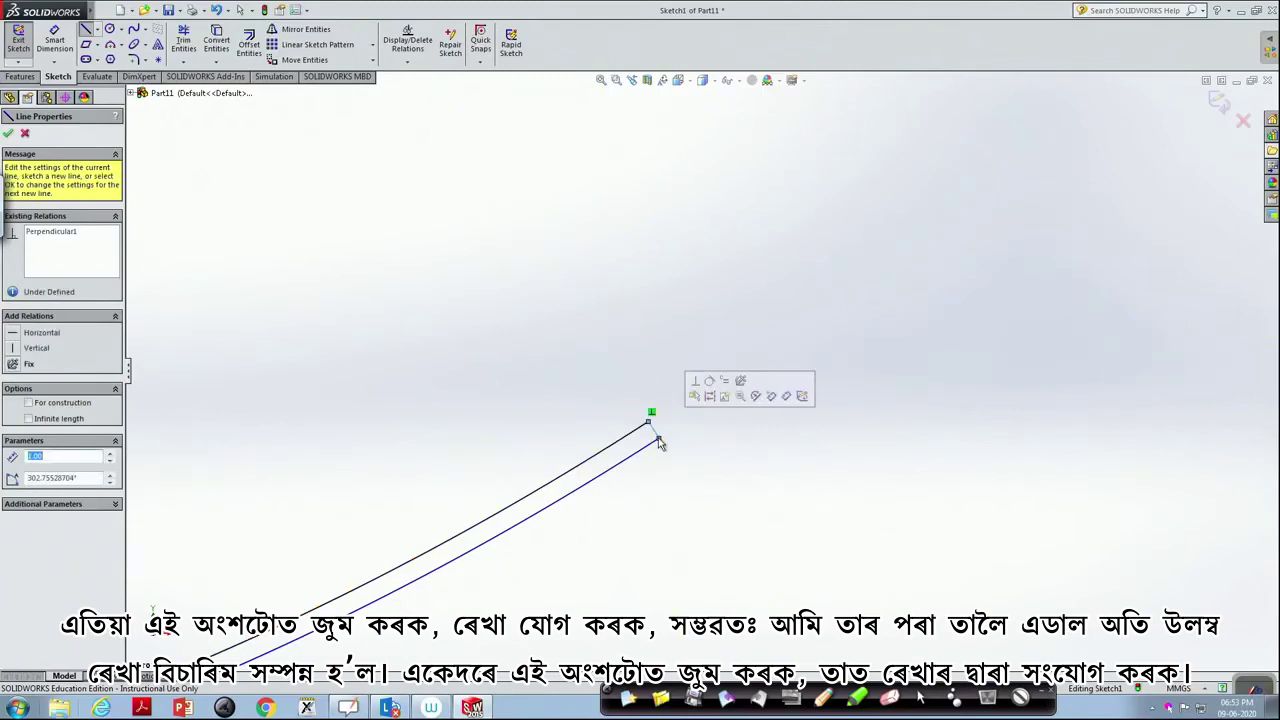
scroll(488, 385, "up", 2)
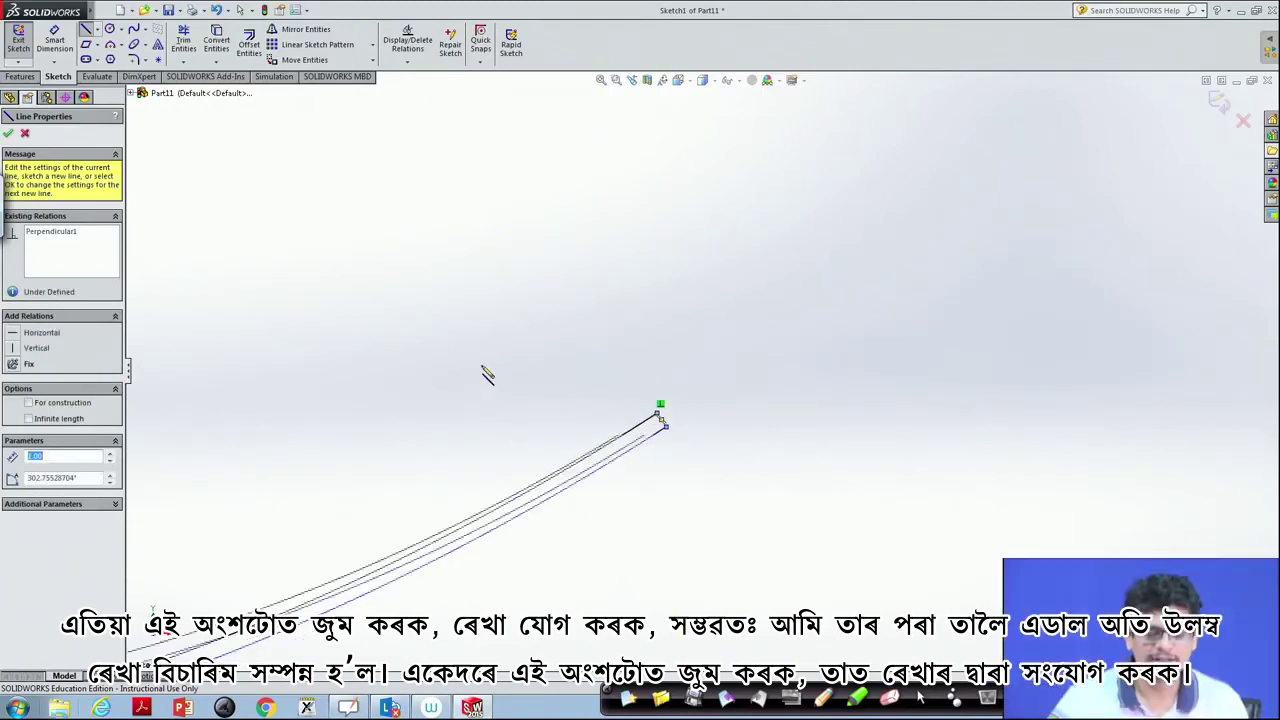
scroll(487, 372, "up", 2)
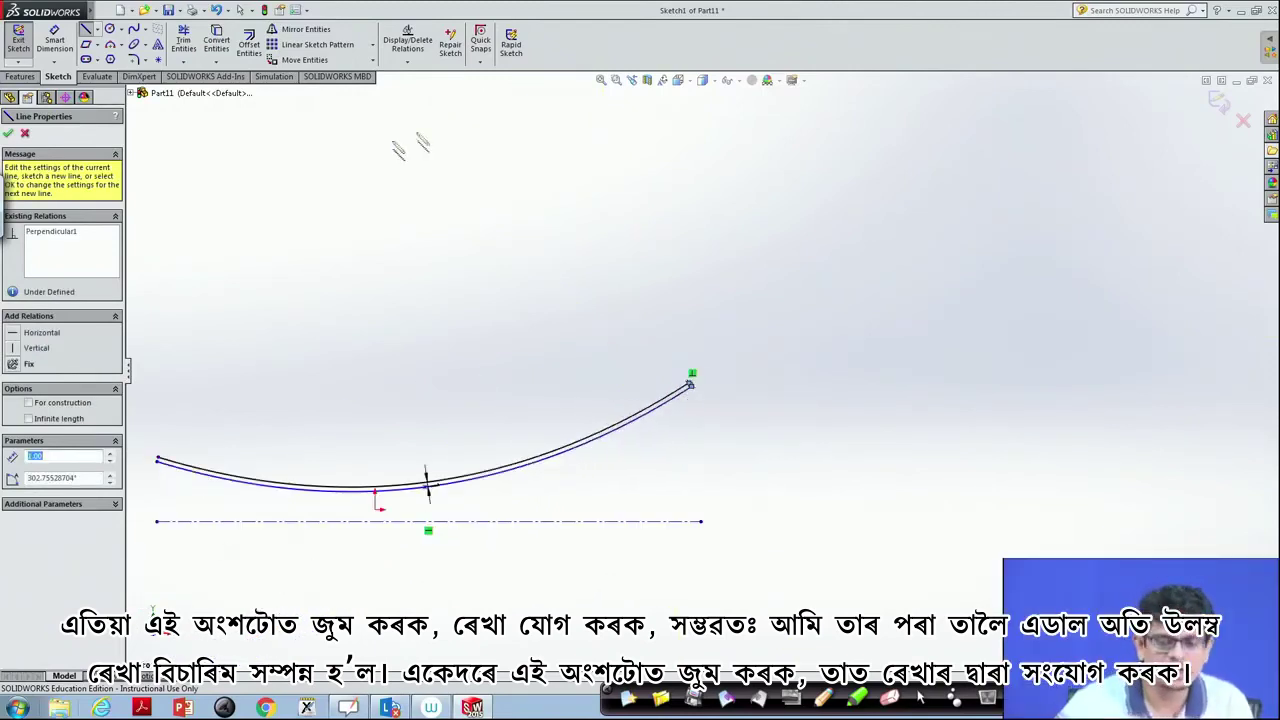
left_click(610, 83)
- Close the left end with a line from the outer curve's endpoint to the inner curve's
left_click(616, 80)
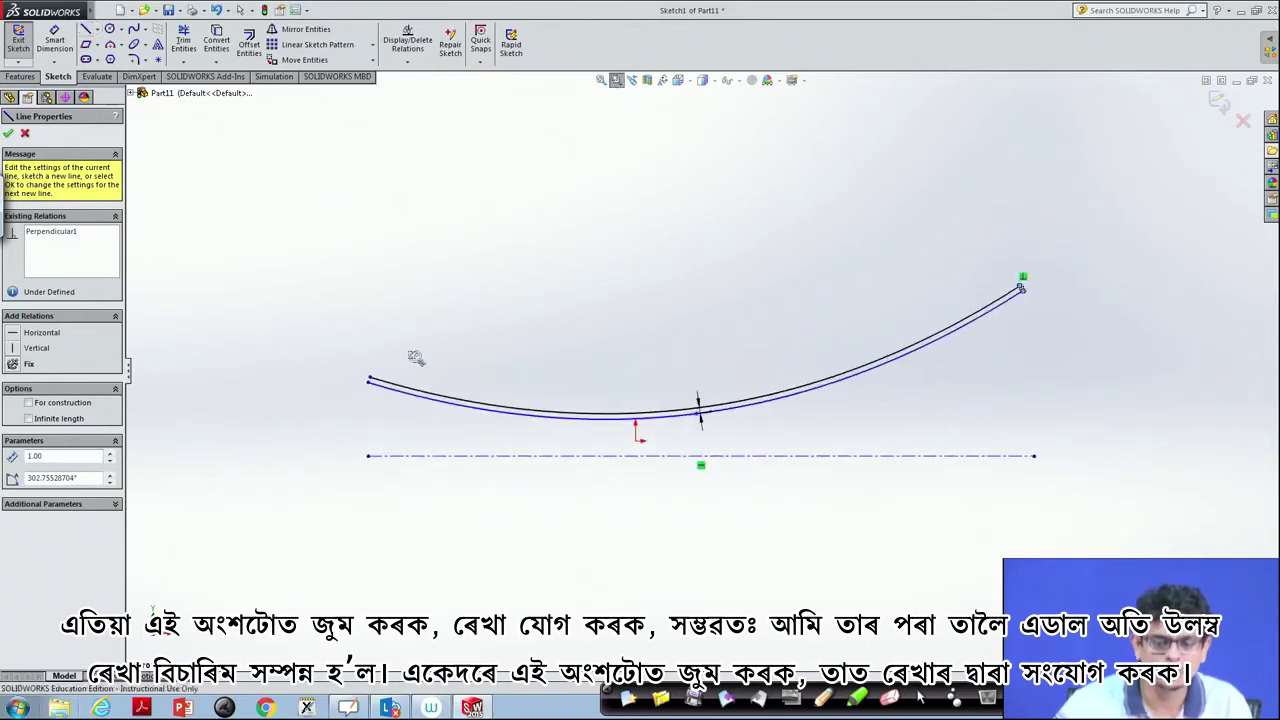
left_click_drag(373, 349, 343, 420)
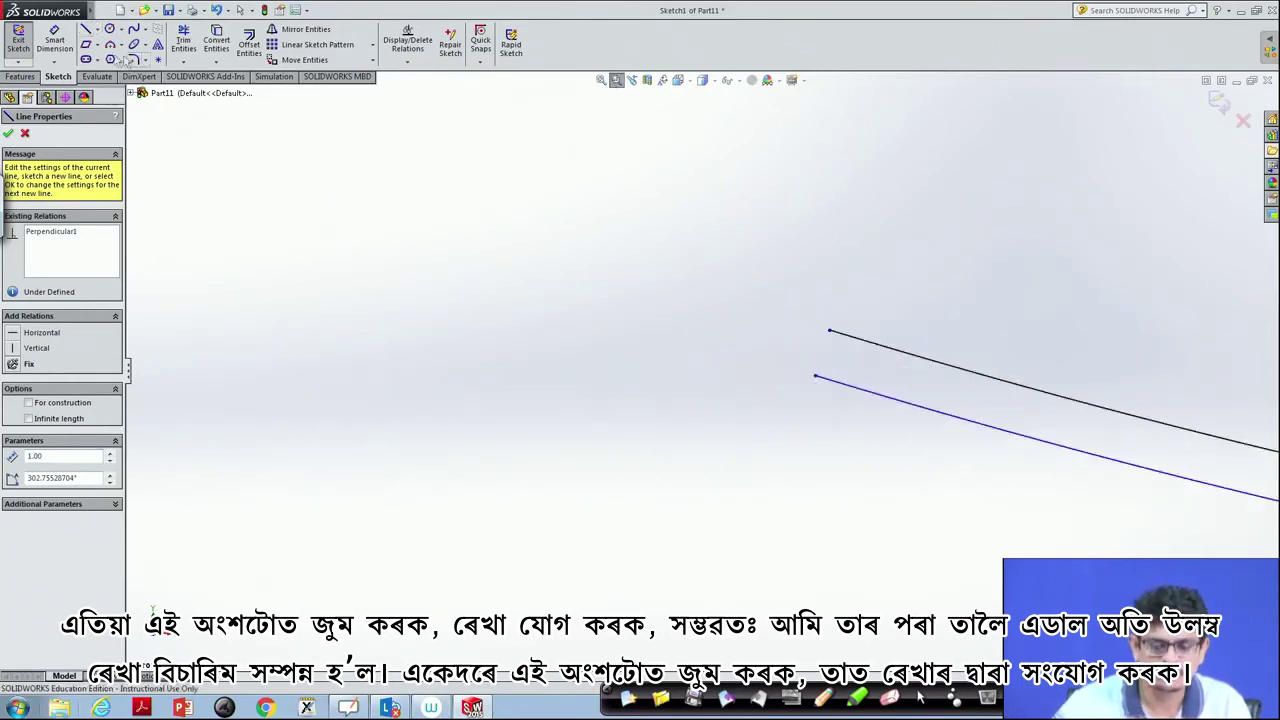
left_click(97, 30)
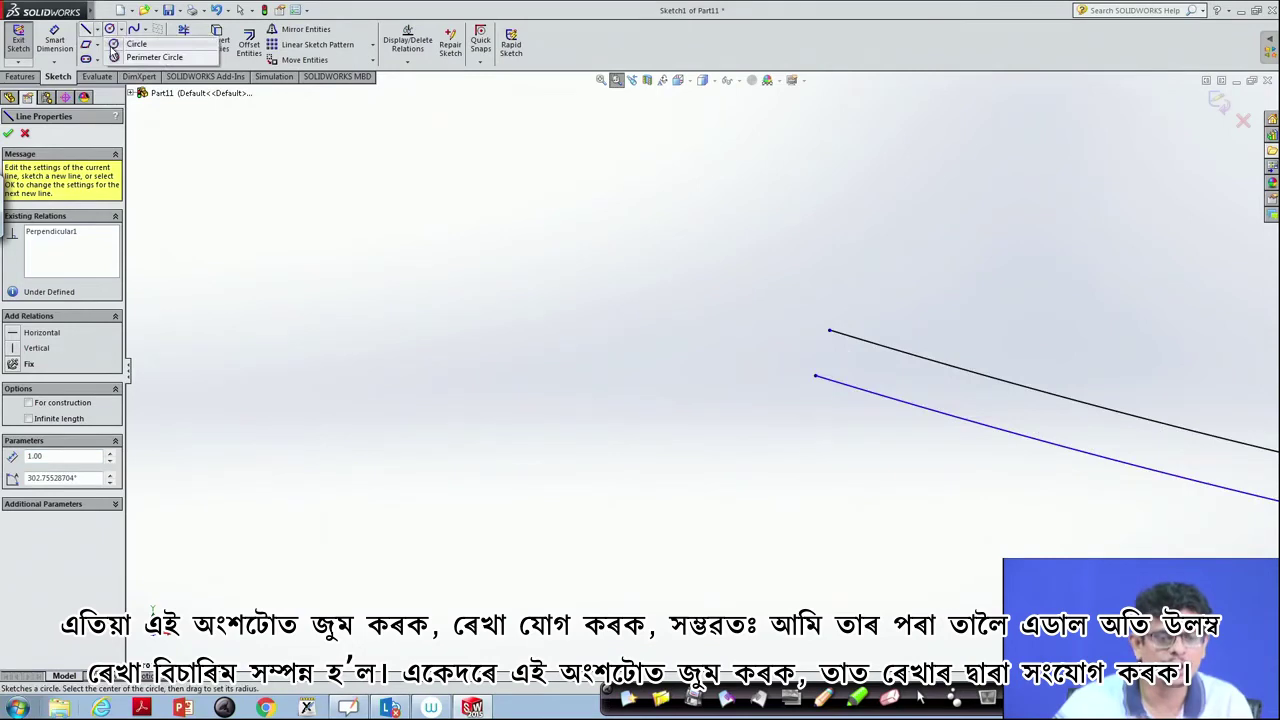
left_click(110, 44)
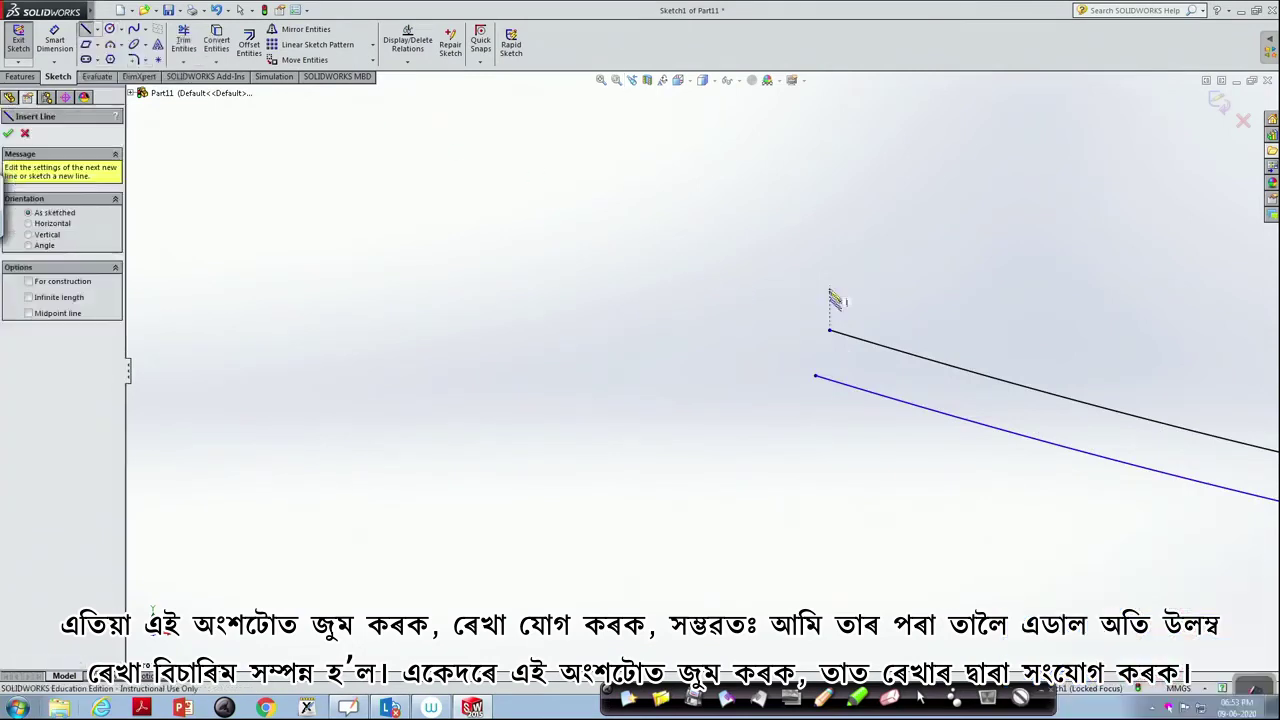
left_click(829, 331)
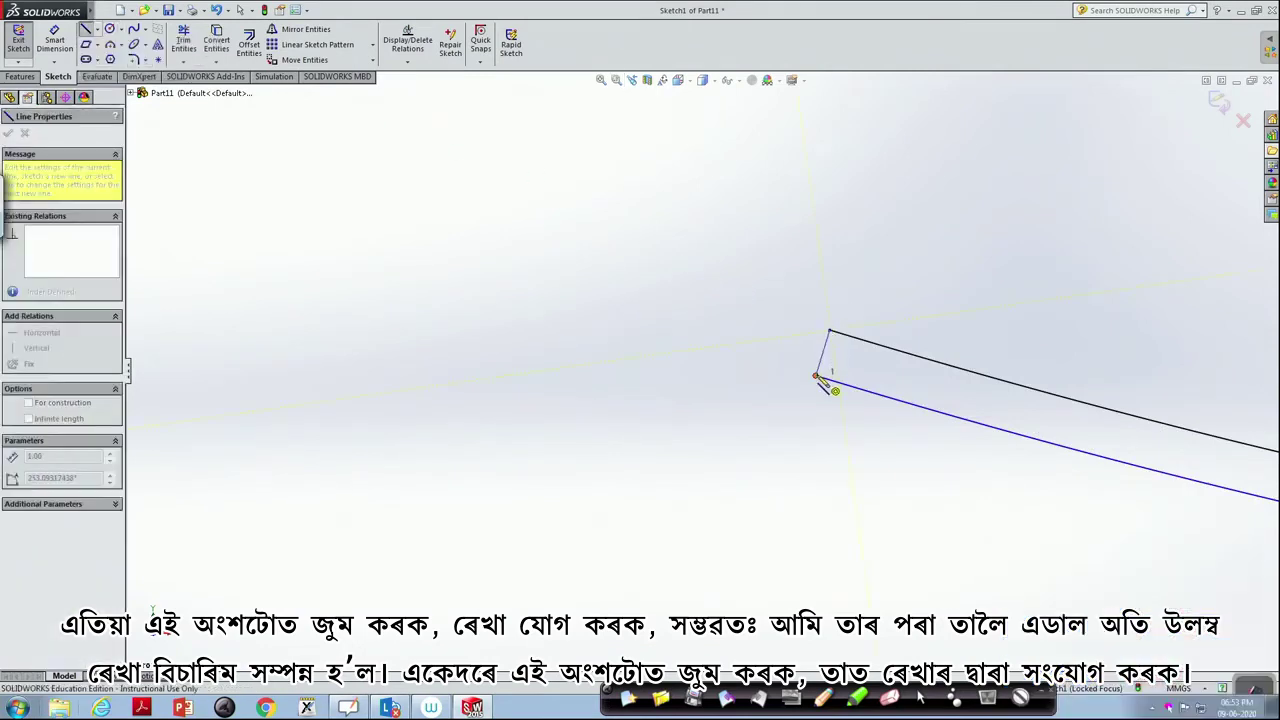
left_click(816, 376)
scroll(663, 320, "up", 3)
scroll(654, 320, "up", 2)
scroll(650, 312, "up", 2)
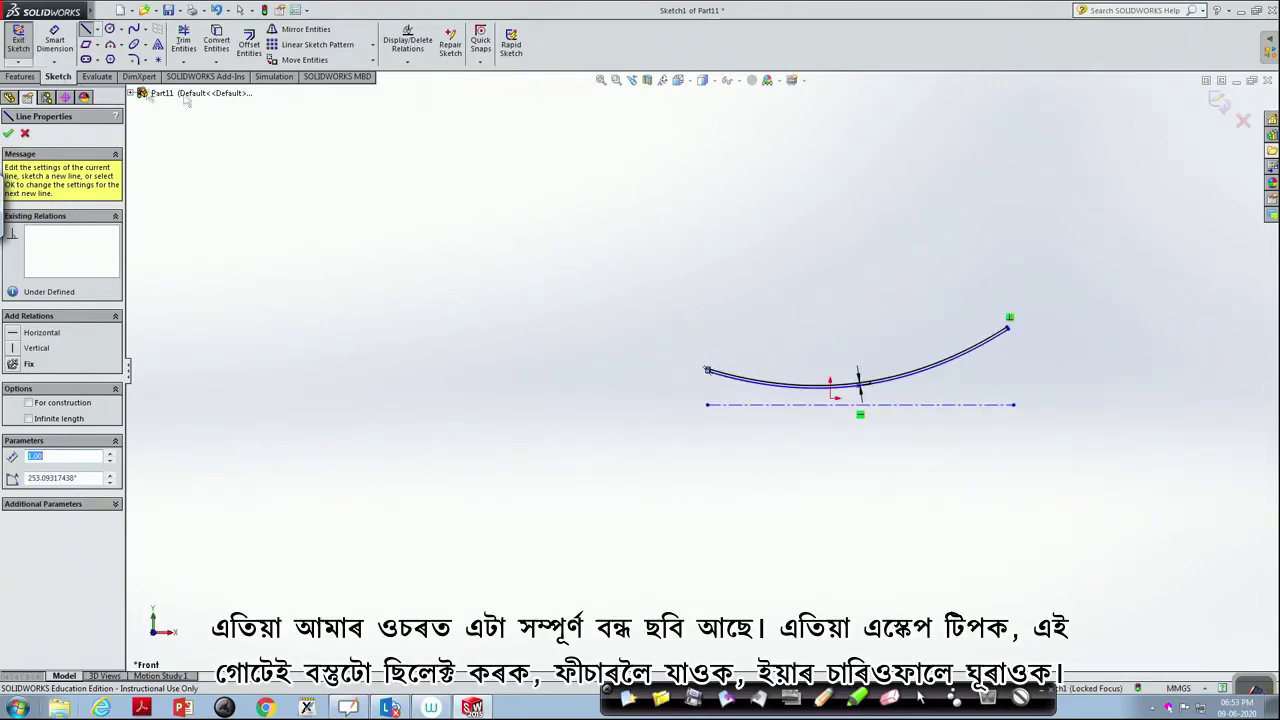
key("Escape")
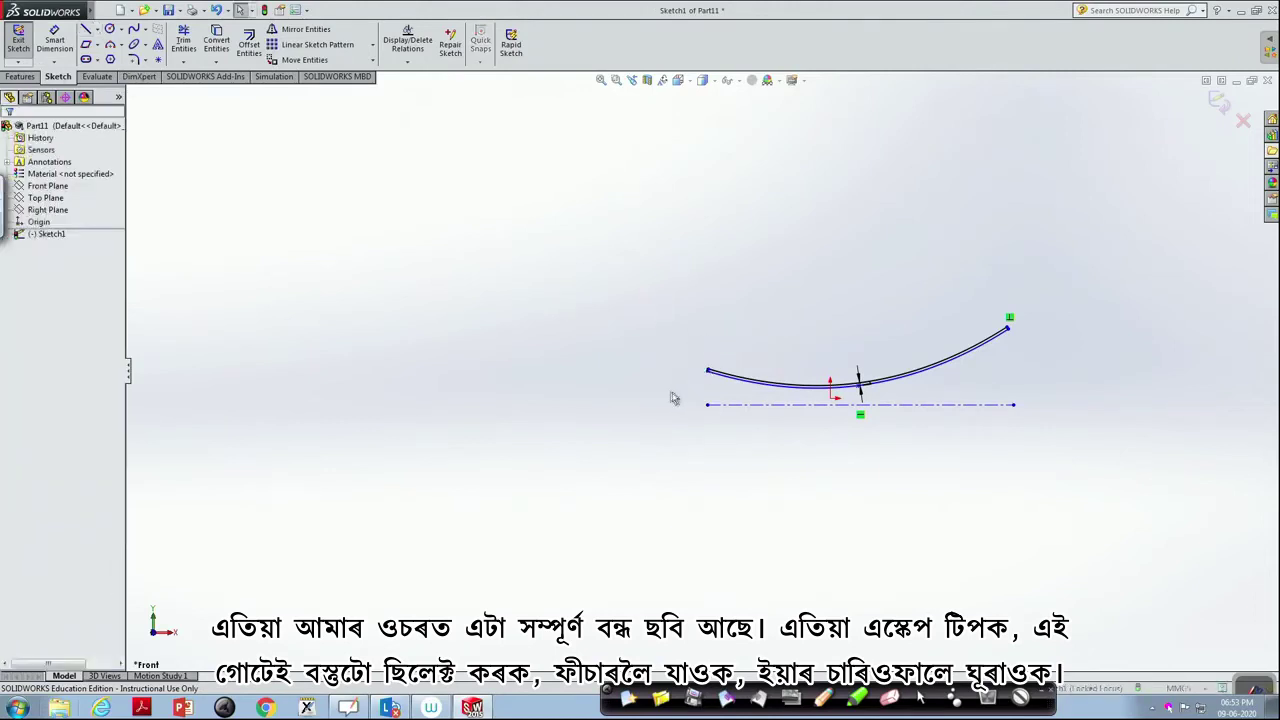
- Revolve the box-selected closed profile 360° about the centerline to create Revolve1
left_click_drag(635, 233, 1052, 404)
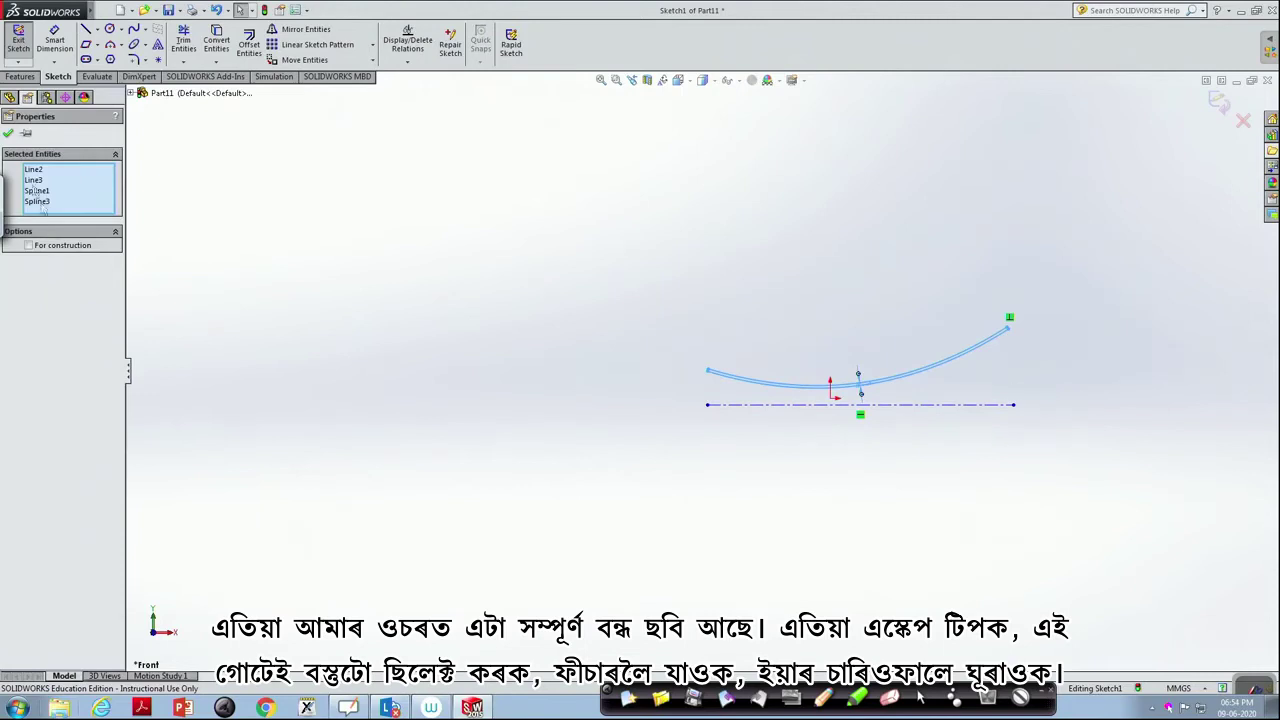
left_click(24, 79)
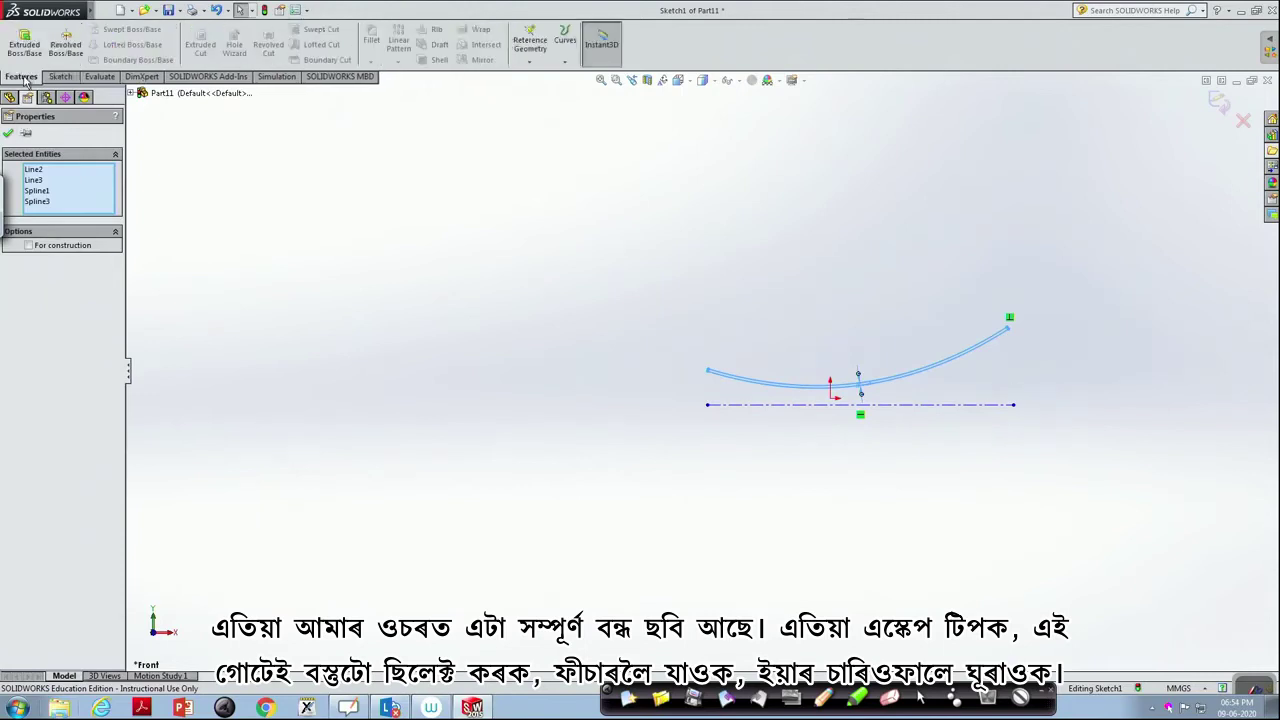
left_click(66, 48)
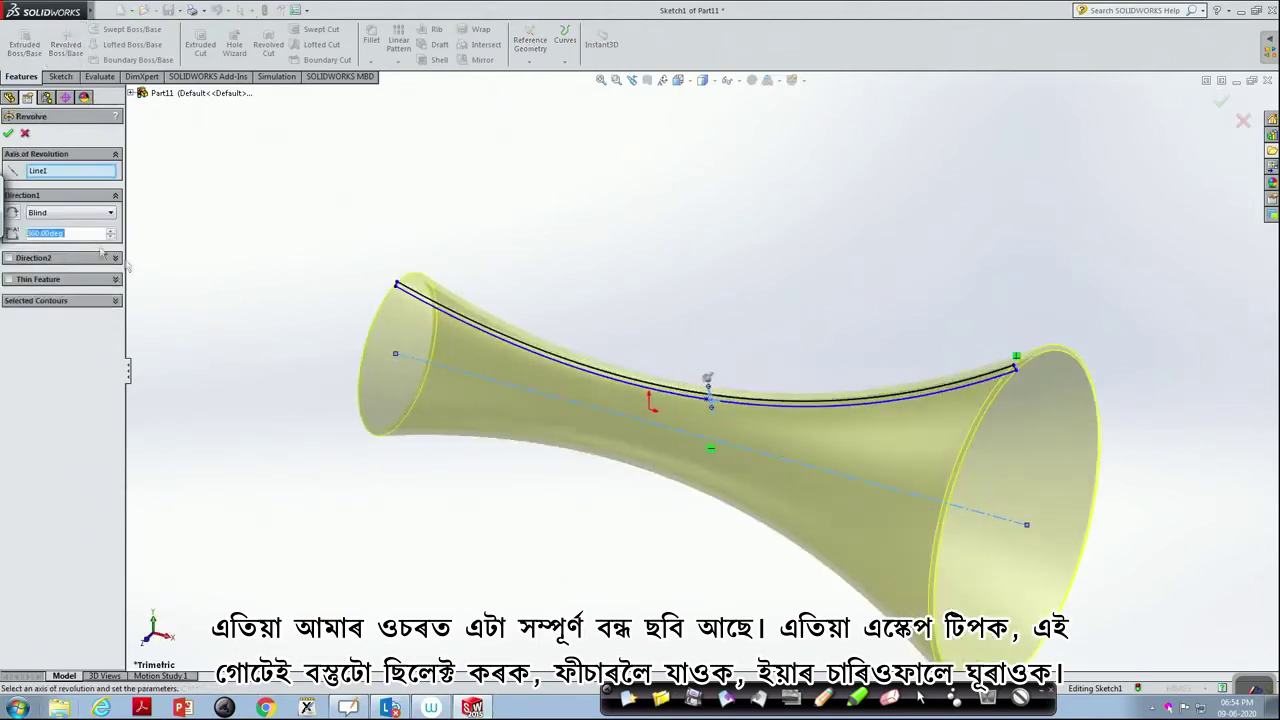
left_click(8, 133)
mouse_move(673, 334)
middle_mouse_down()
mouse_move(749, 234)
mouse_move(886, 209)
mouse_move(855, 299)
mouse_move(660, 289)
mouse_move(564, 235)
middle_mouse_up()
mouse_move(474, 362)
middle_mouse_down()
mouse_move(826, 280)
mouse_move(817, 287)
middle_mouse_up()
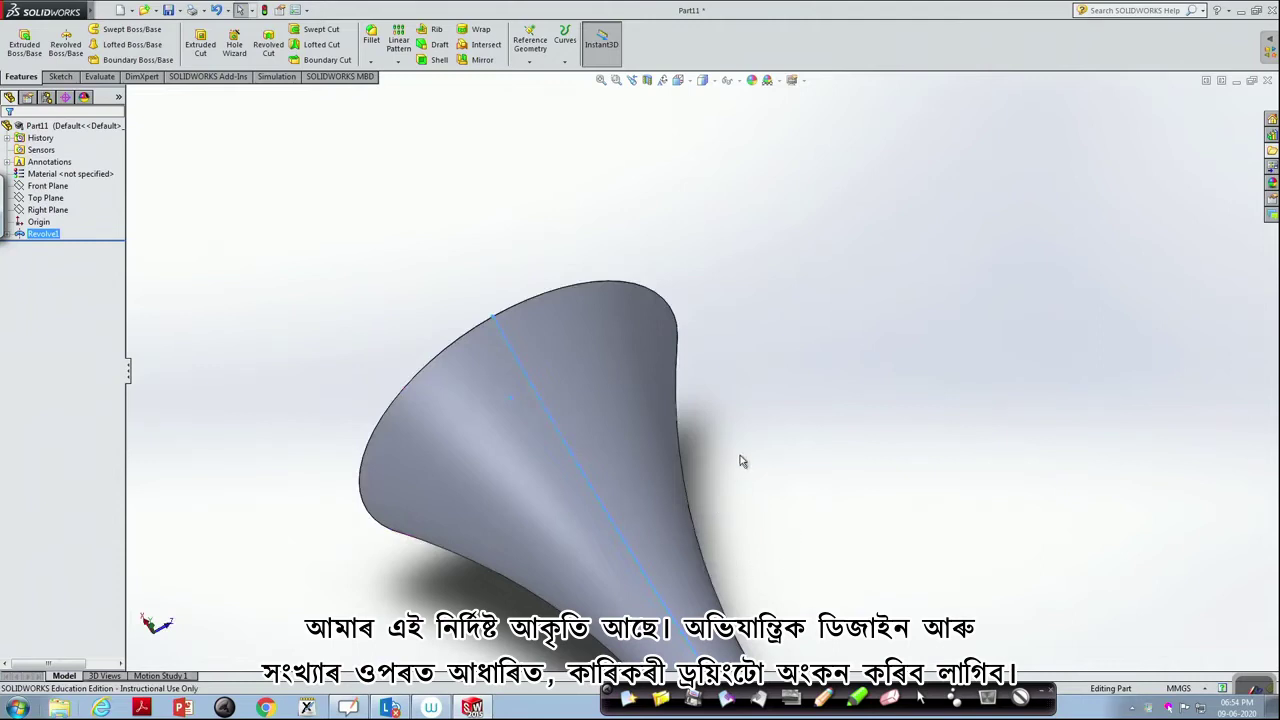
scroll(740, 457, "up", 3)
scroll(740, 457, "up", 2)
scroll(740, 457, "up", 2)
mouse_move(846, 511)
middle_mouse_down()
mouse_move(797, 494)
mouse_move(634, 523)
mouse_move(686, 546)
mouse_move(619, 378)
mouse_move(686, 268)
mouse_move(770, 305)
mouse_move(874, 431)
mouse_move(642, 437)
mouse_move(509, 386)
middle_mouse_up()
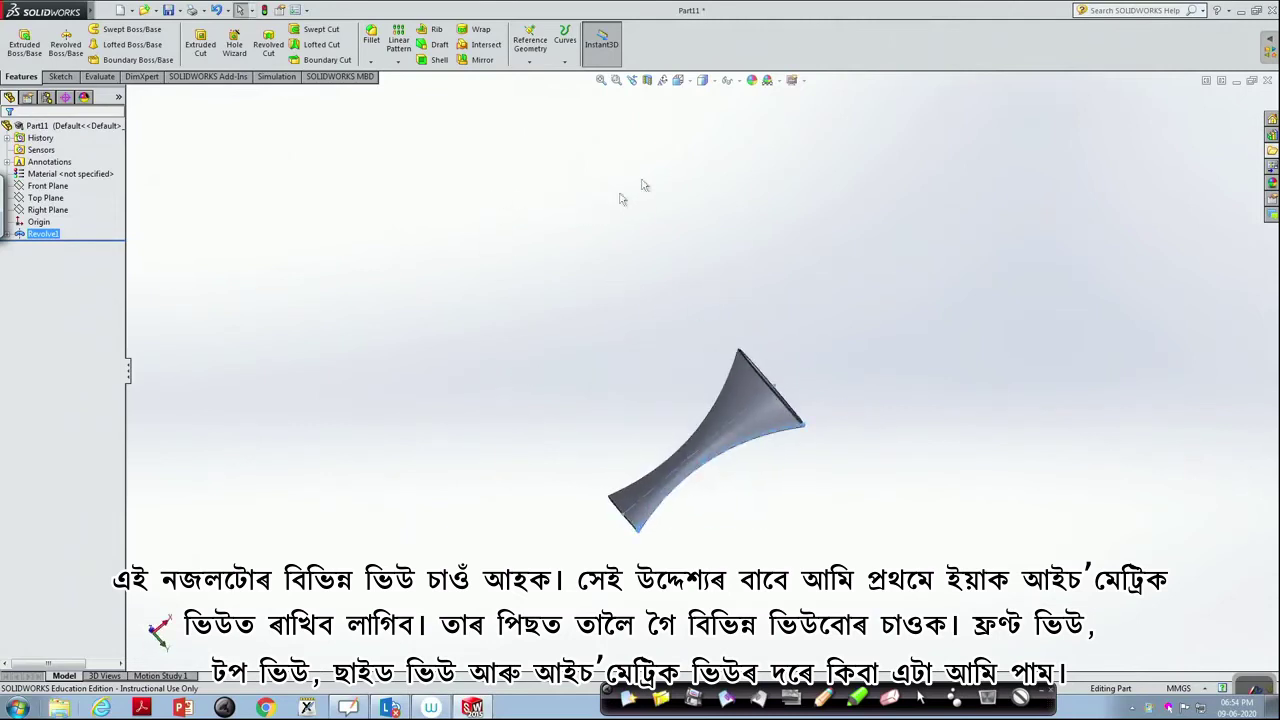
- Show the nozzle in Trimetric, then the Four View layout, then a single Front view
left_click(682, 82)
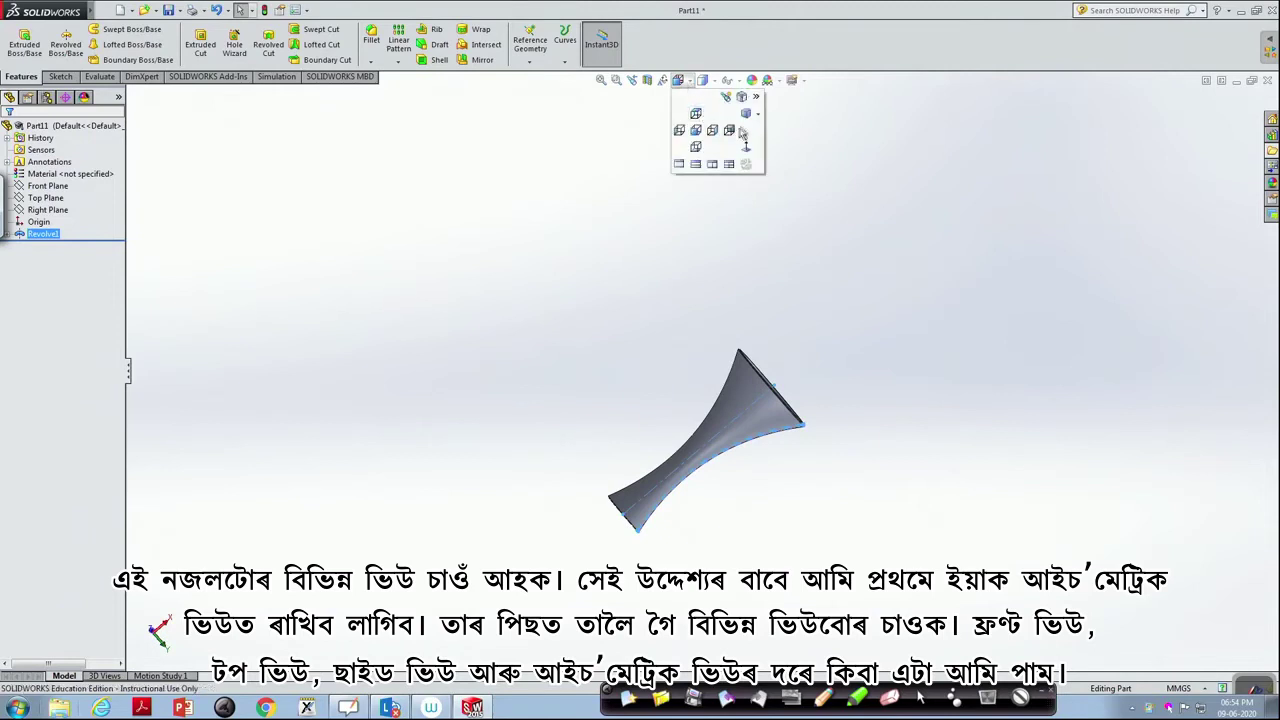
left_click(745, 116)
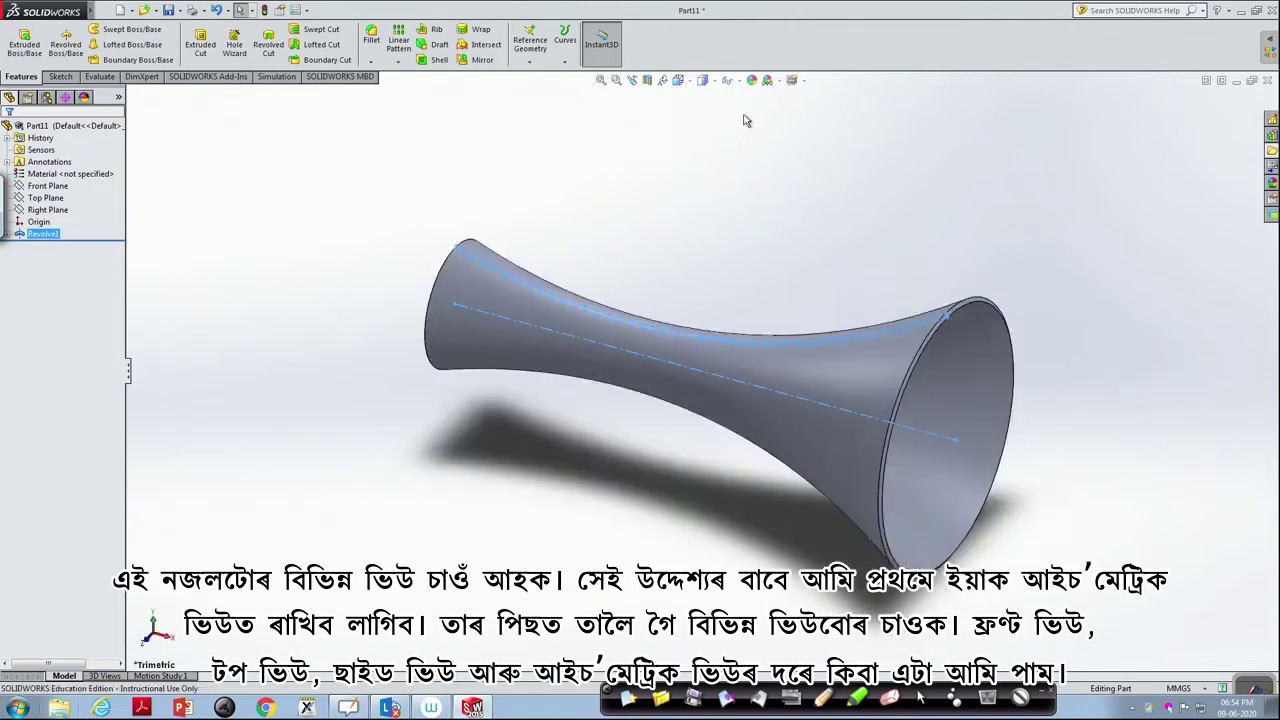
left_click(678, 80)
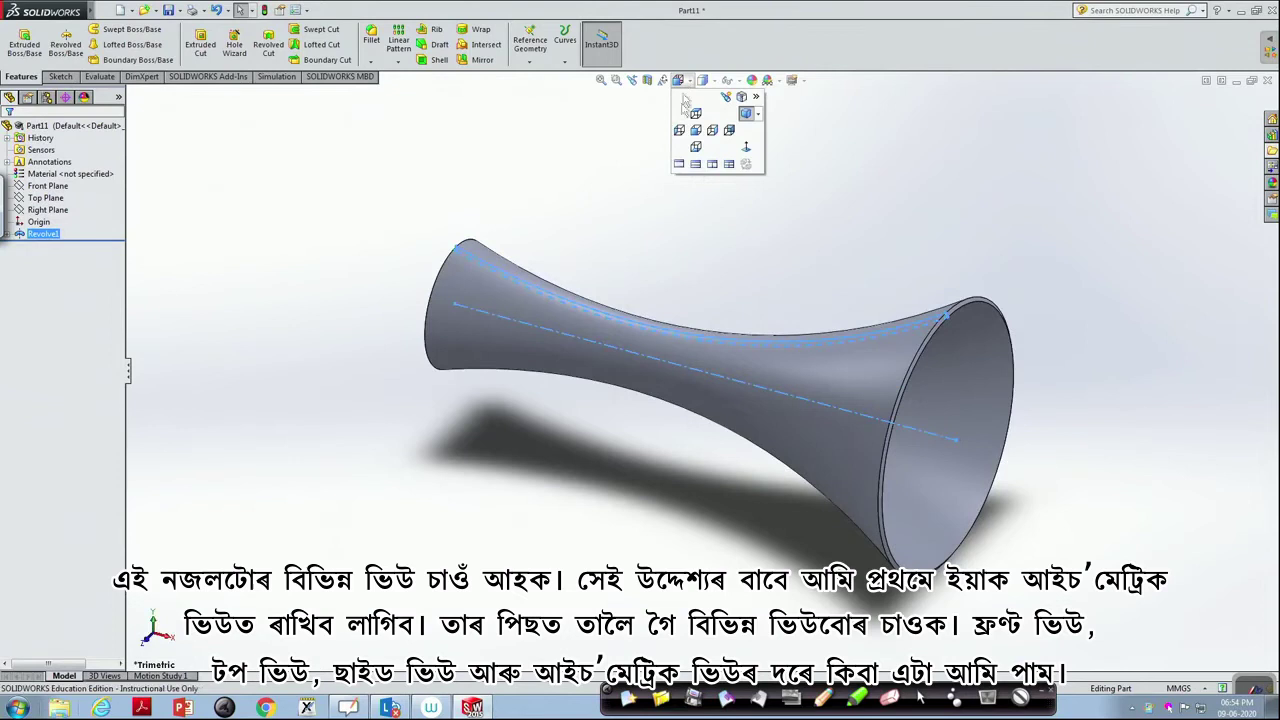
left_click(728, 166)
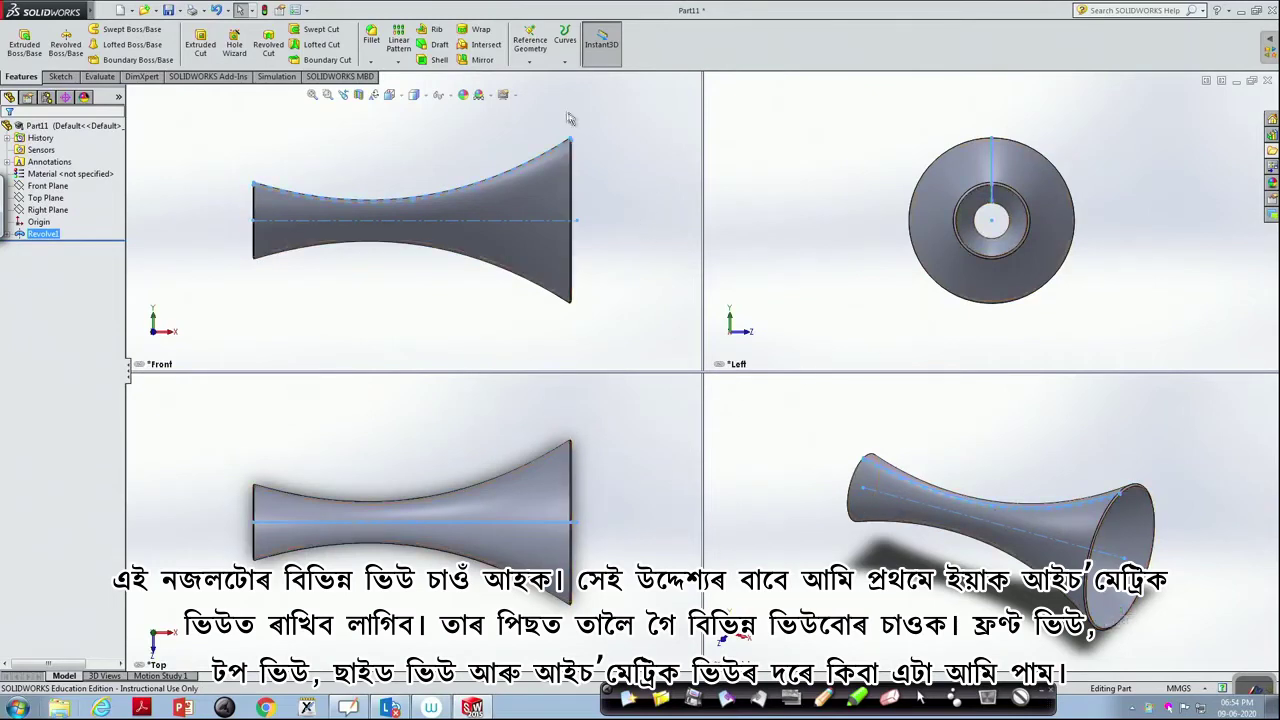
left_click(400, 97)
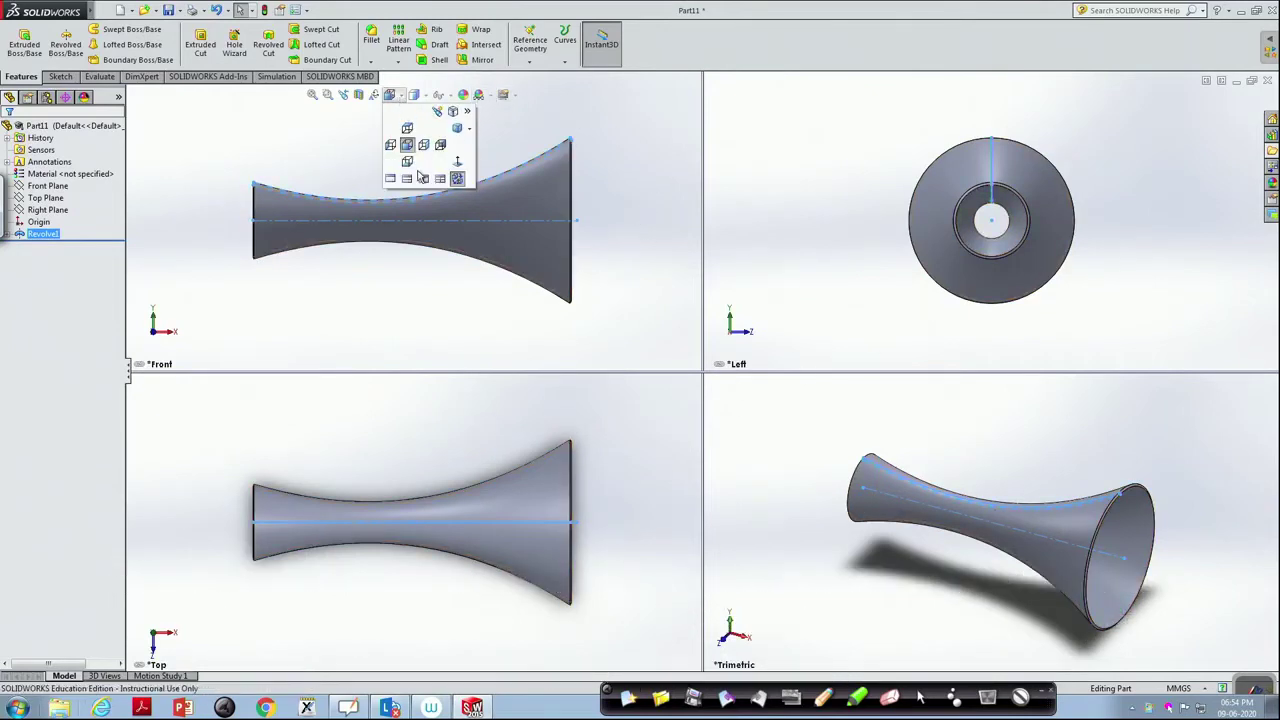
left_click(391, 182)
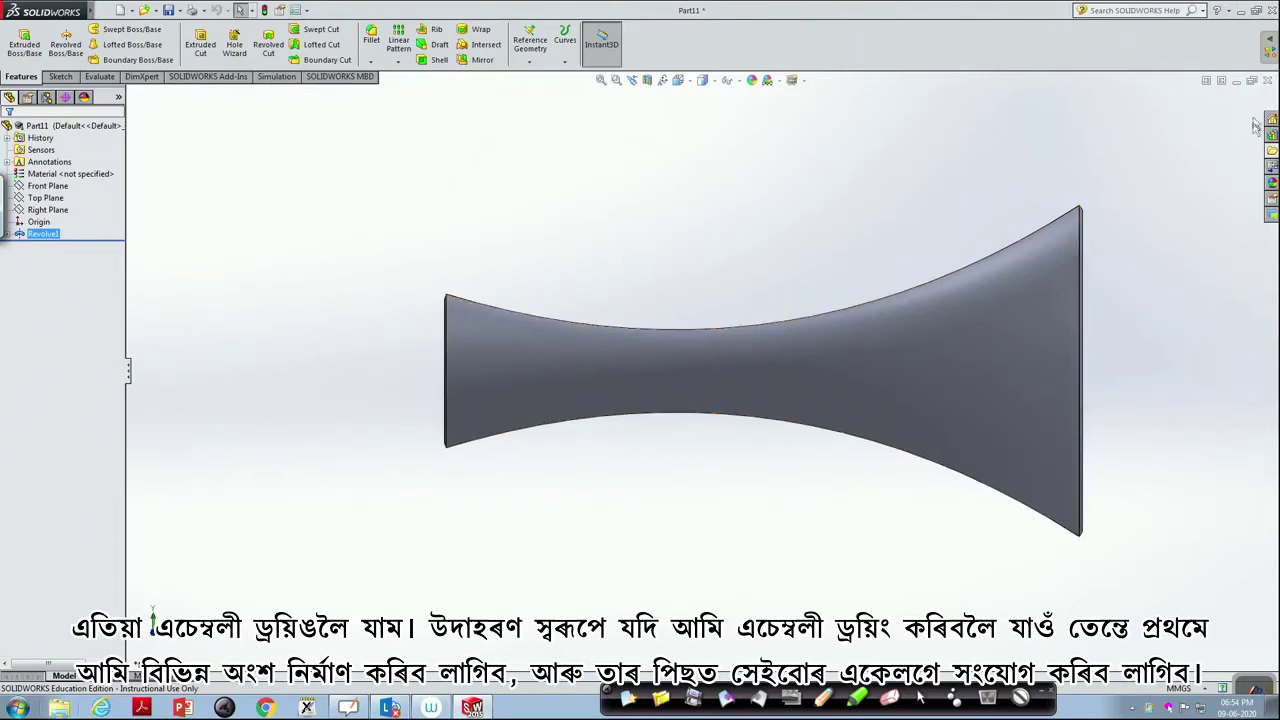
- Close Part11 without saving and create a new blank Part document
left_click(1267, 83)
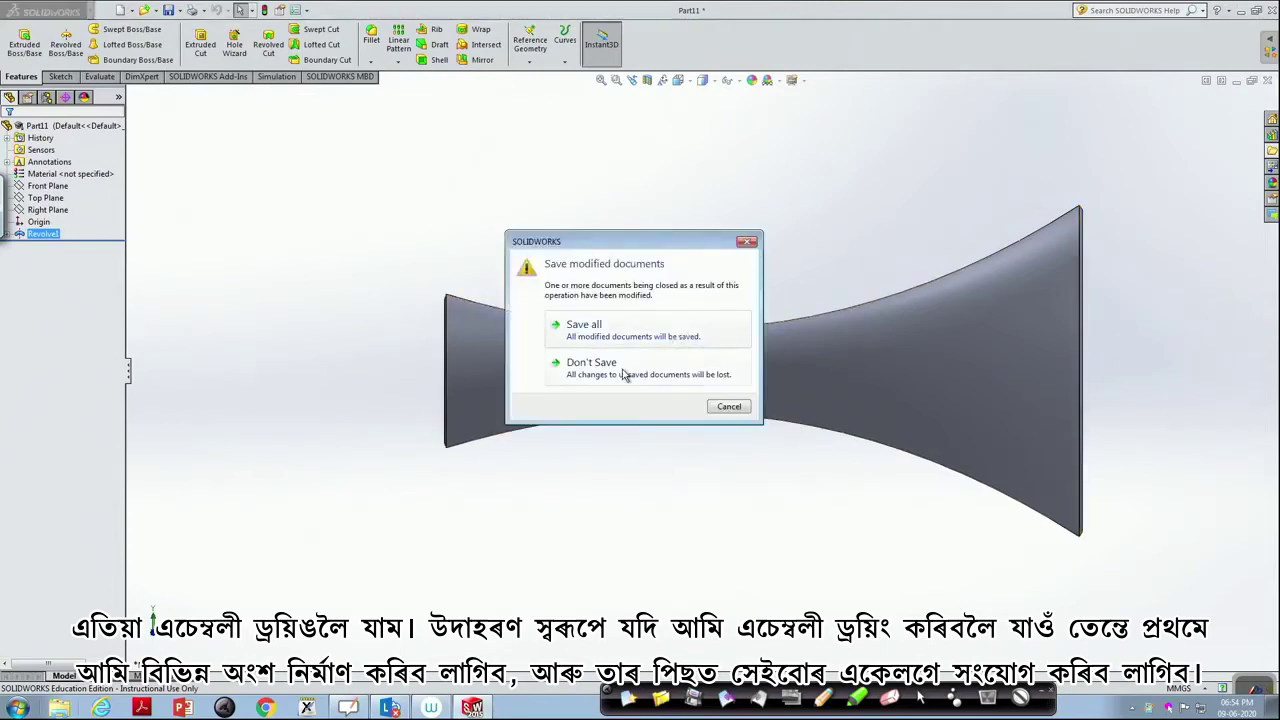
left_click(625, 372)
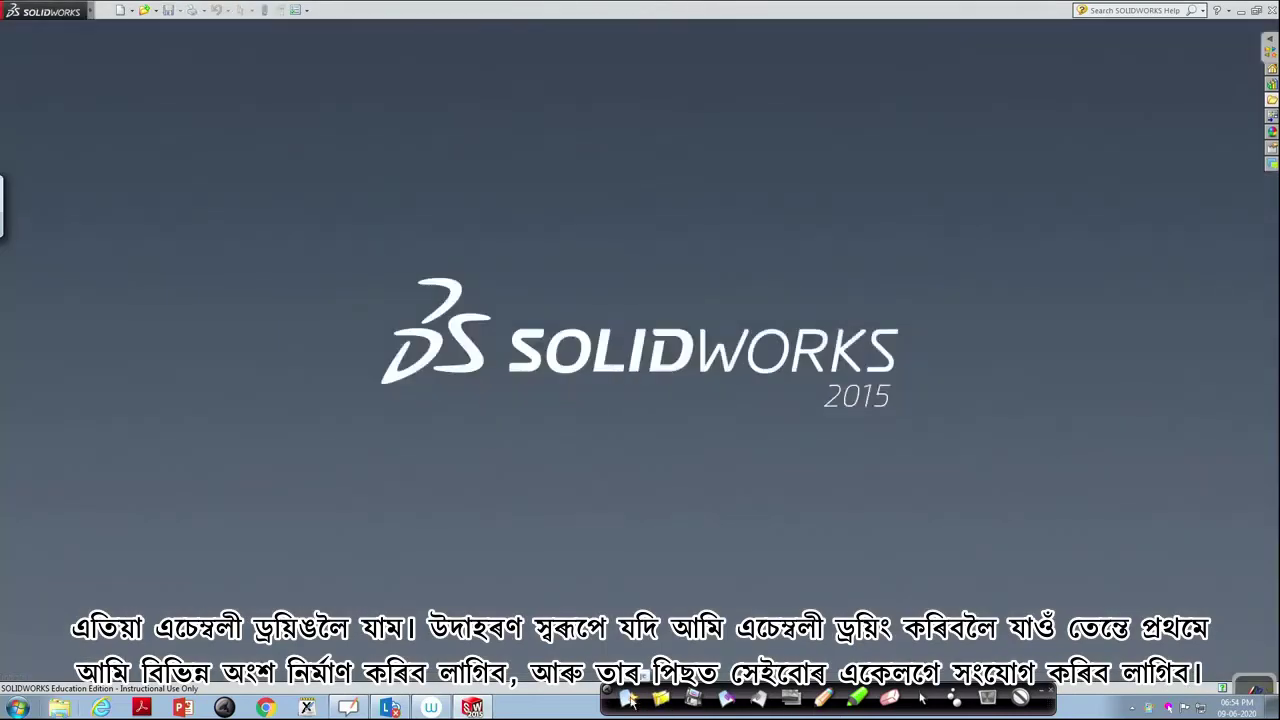
left_click(121, 9)
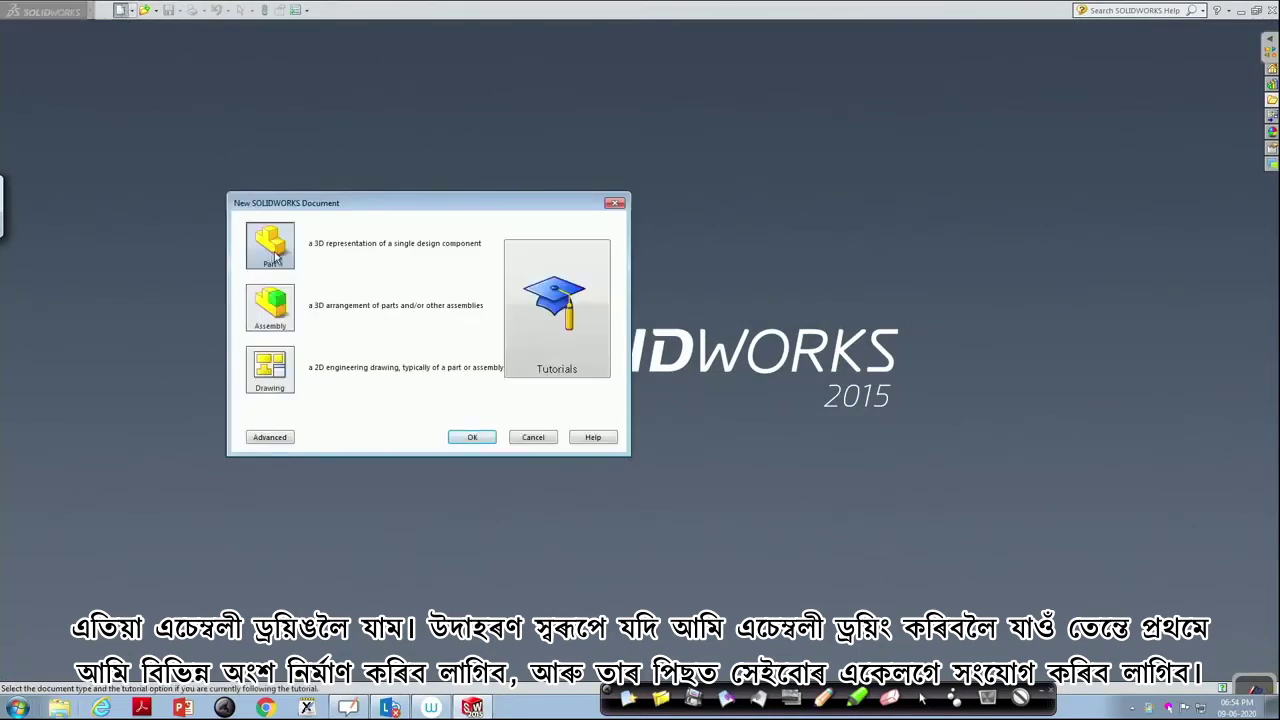
left_click(472, 439)
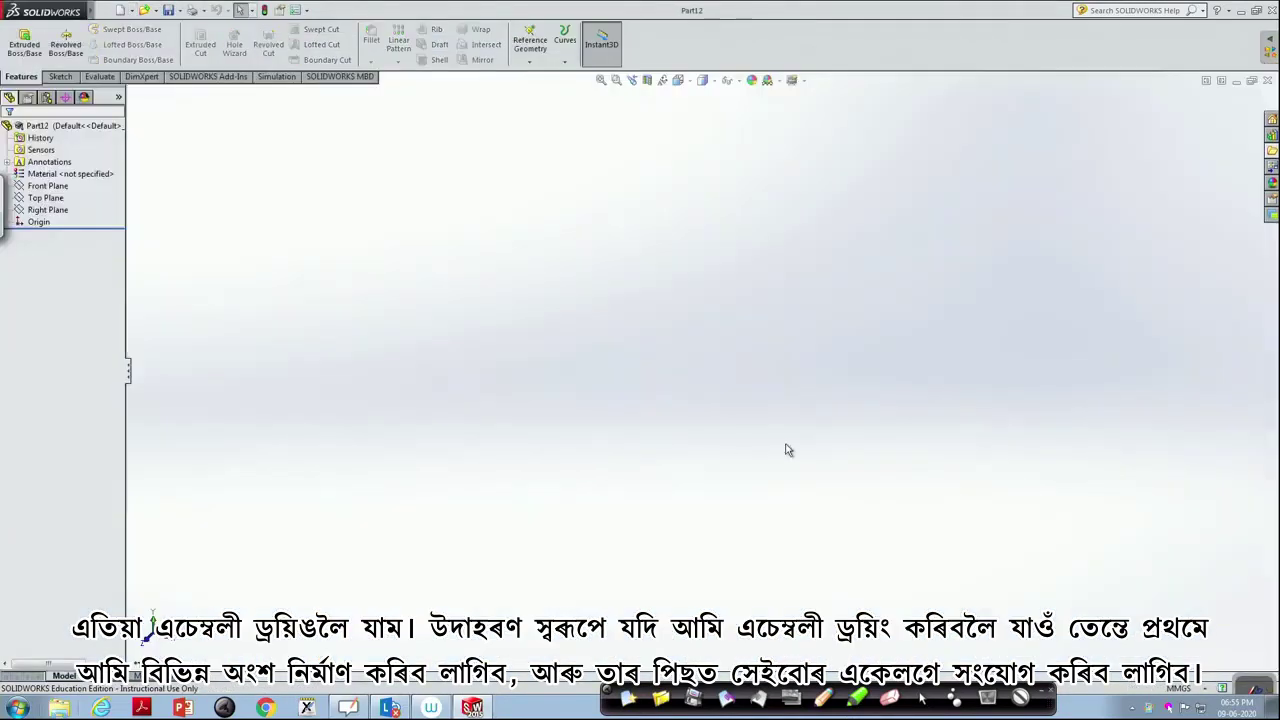
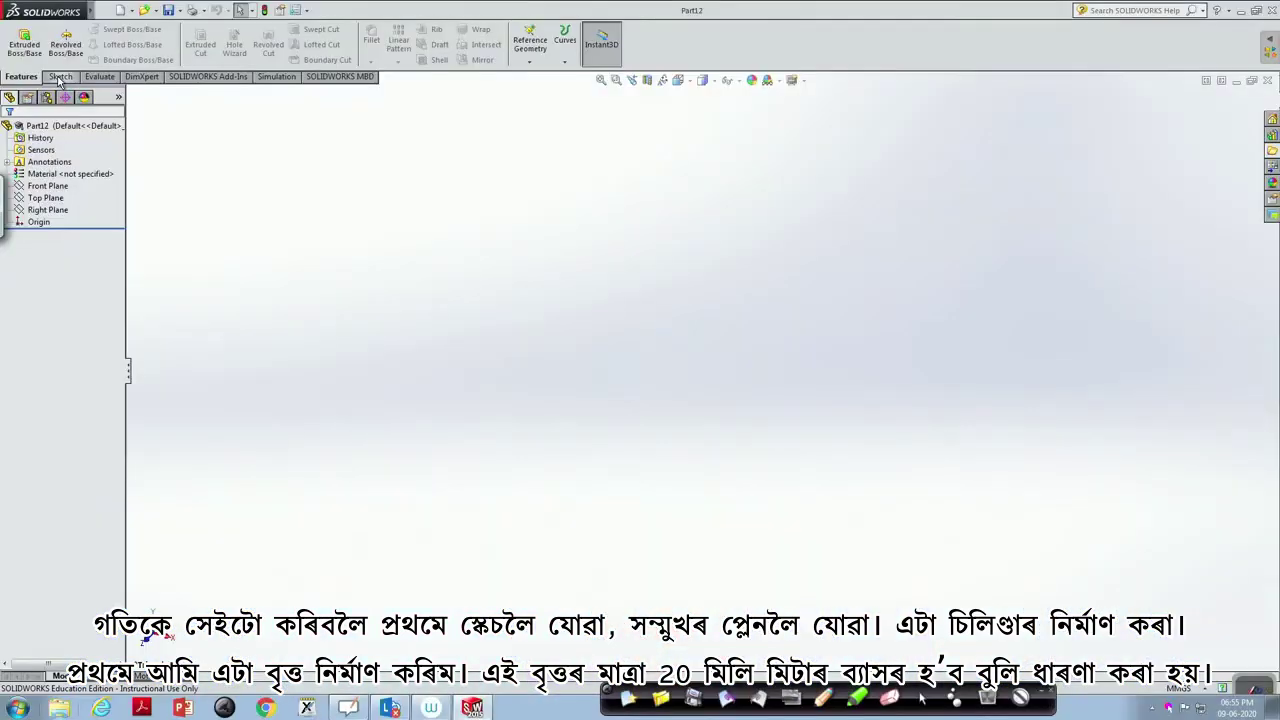
- Draw a circle centred on the origin on the Front Plane, viewed normal to it
left_click(59, 77)
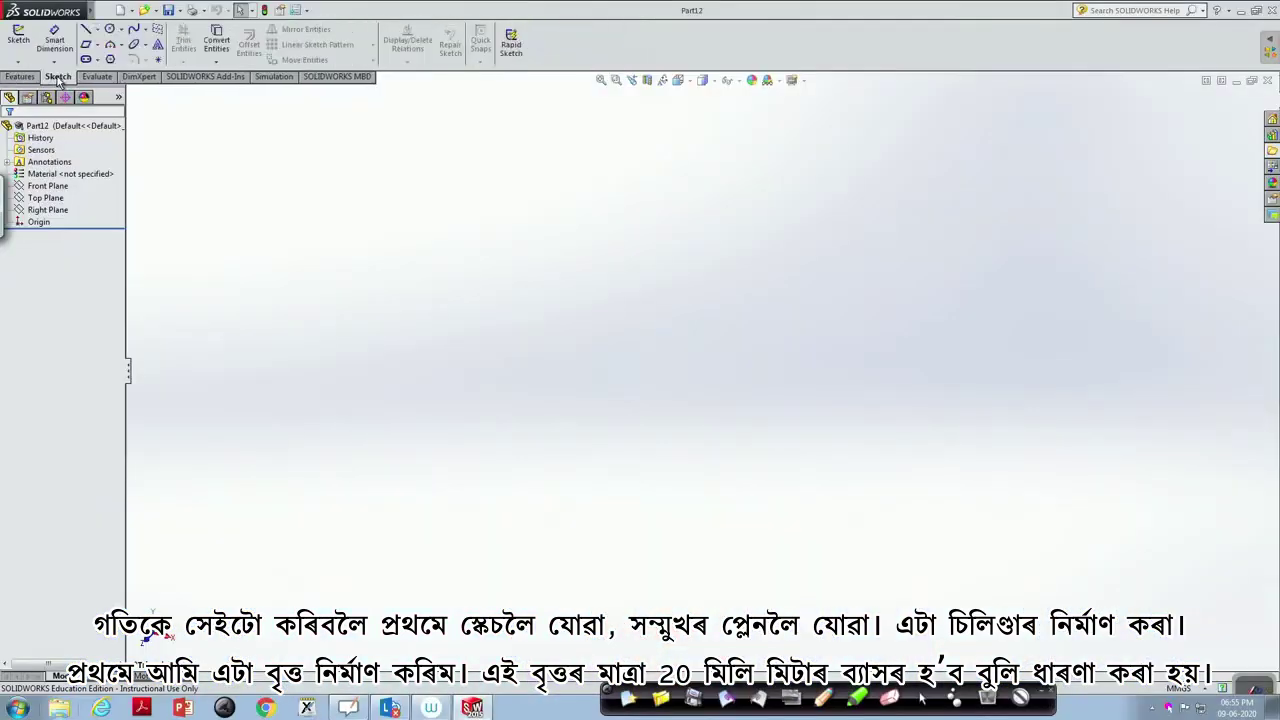
right_click(48, 186)
left_click(105, 167)
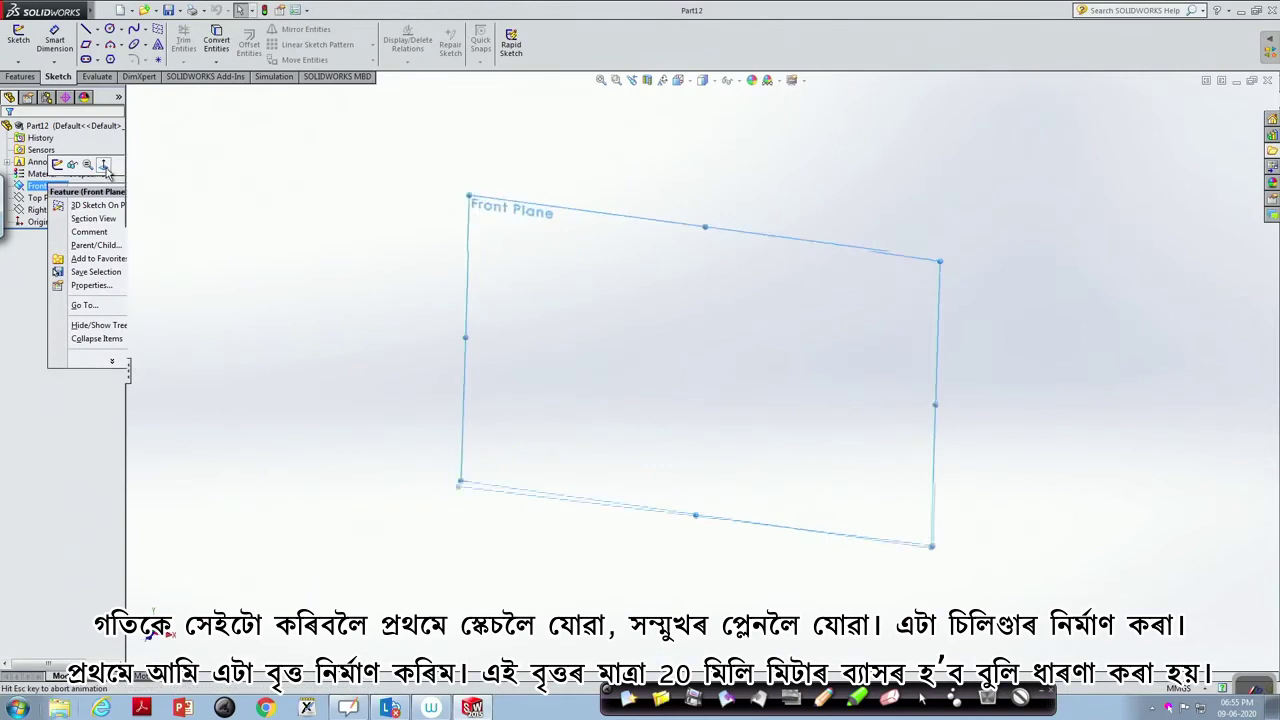
left_click(110, 29)
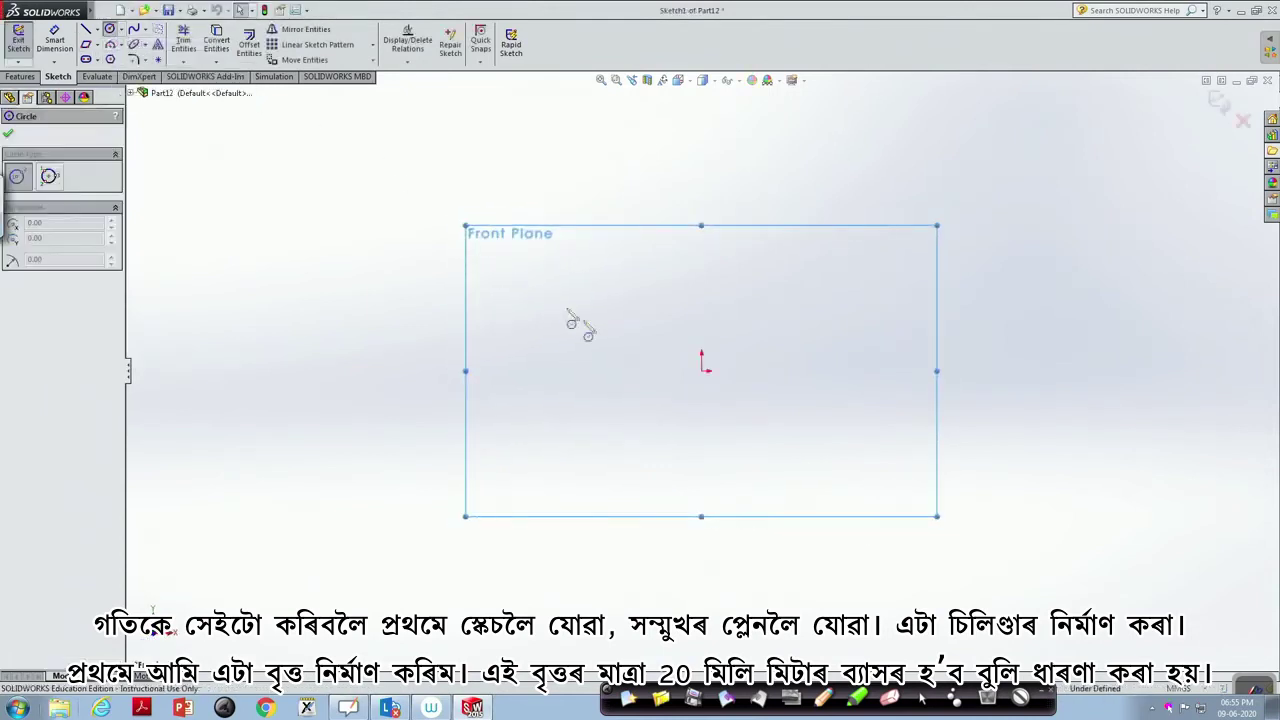
left_click(705, 370)
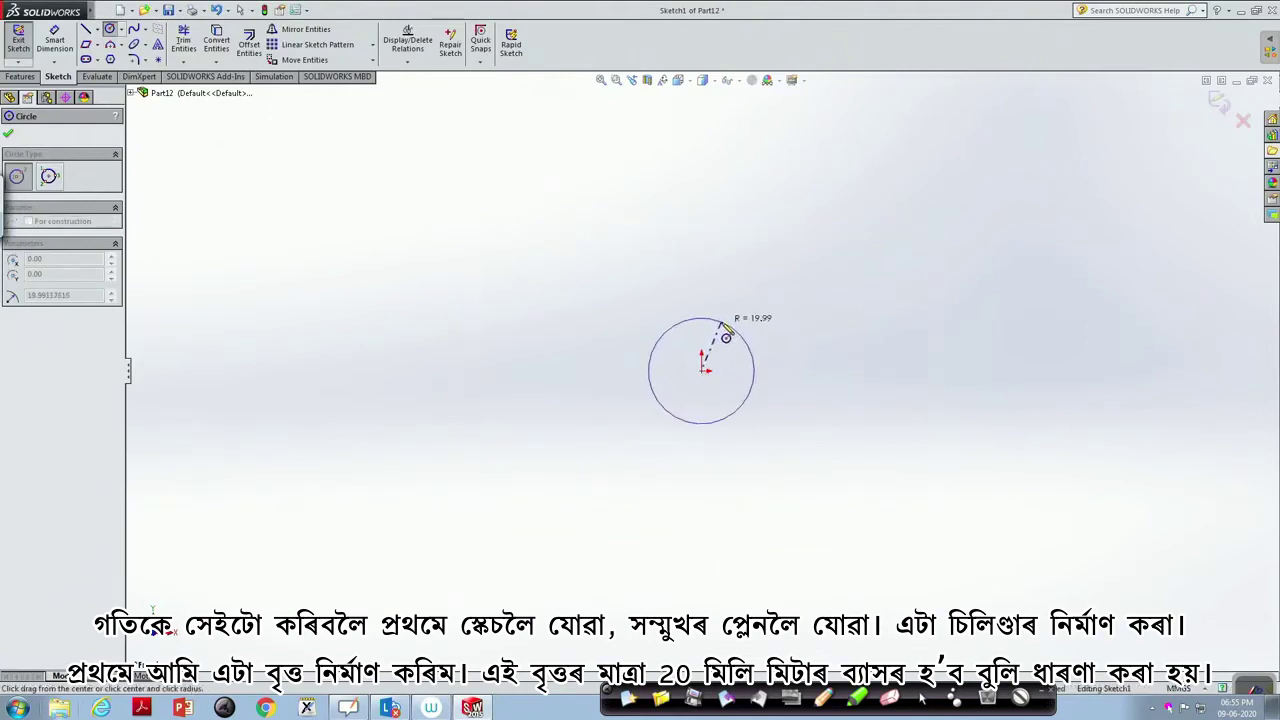
left_click(726, 333)
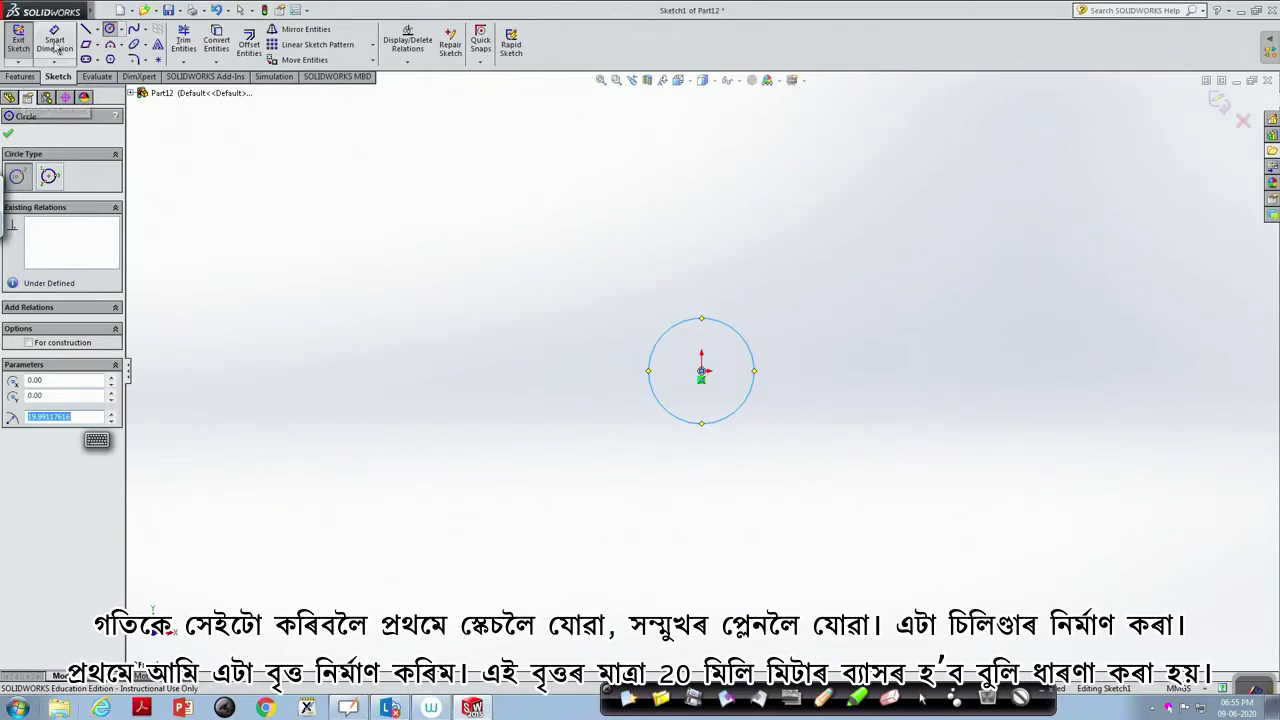
- Dimension the circle's diameter to 20 mm
left_click(55, 45)
left_click(716, 323)
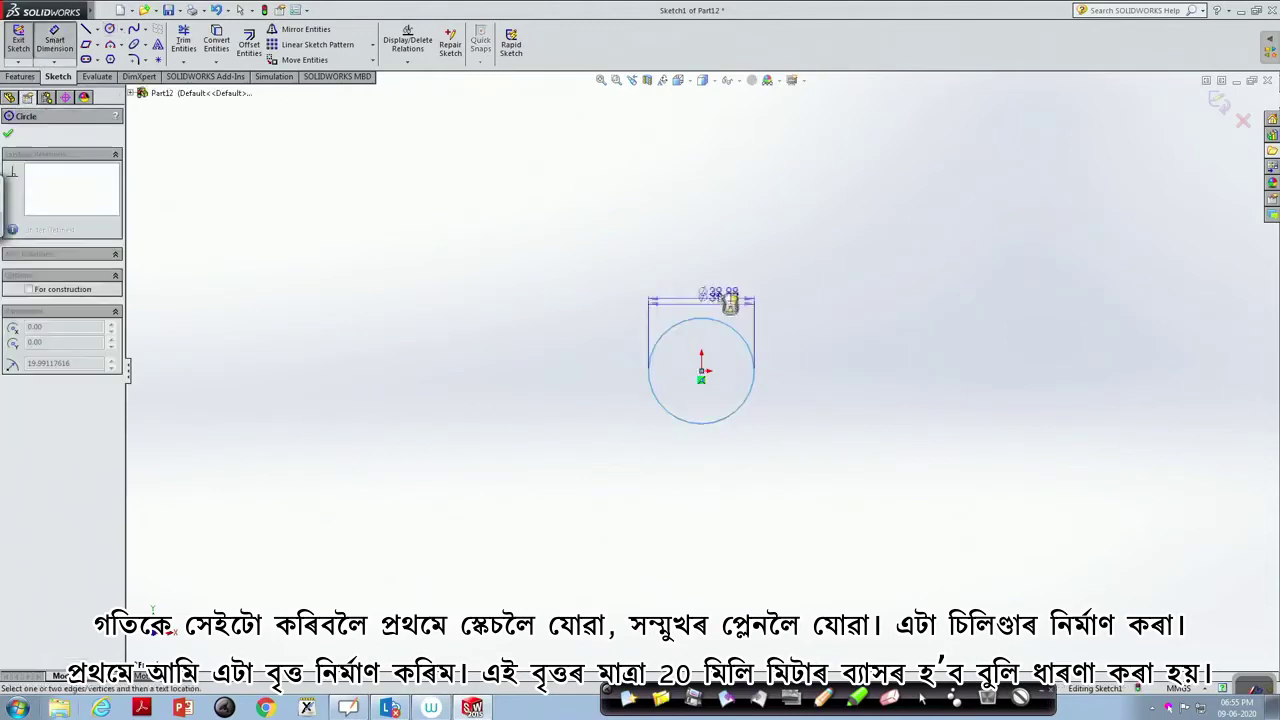
left_click(738, 300)
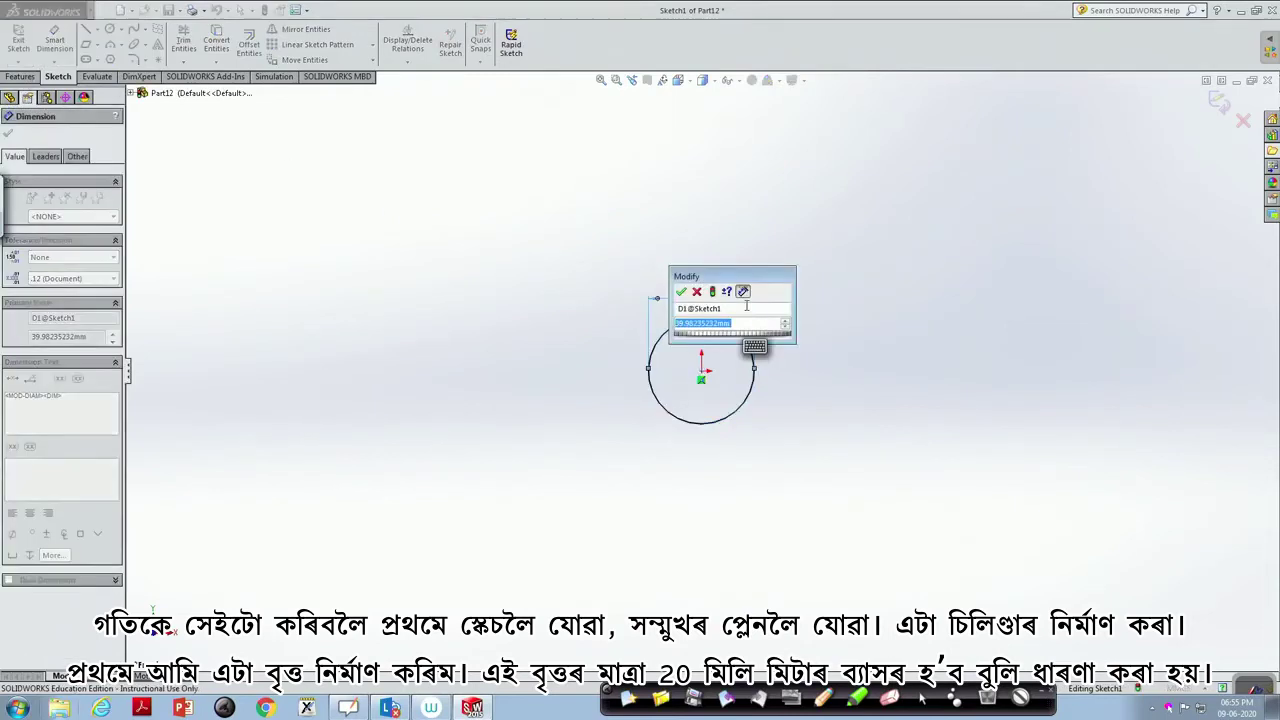
type("20")
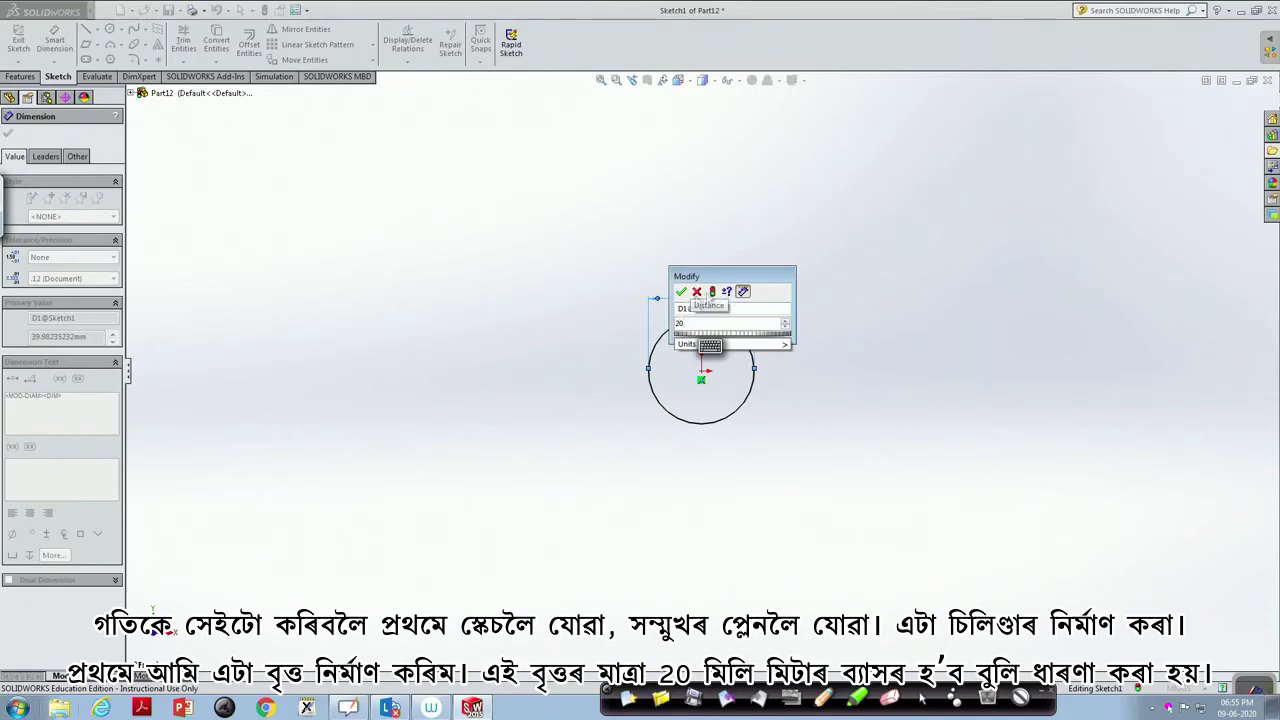
left_click(681, 292)
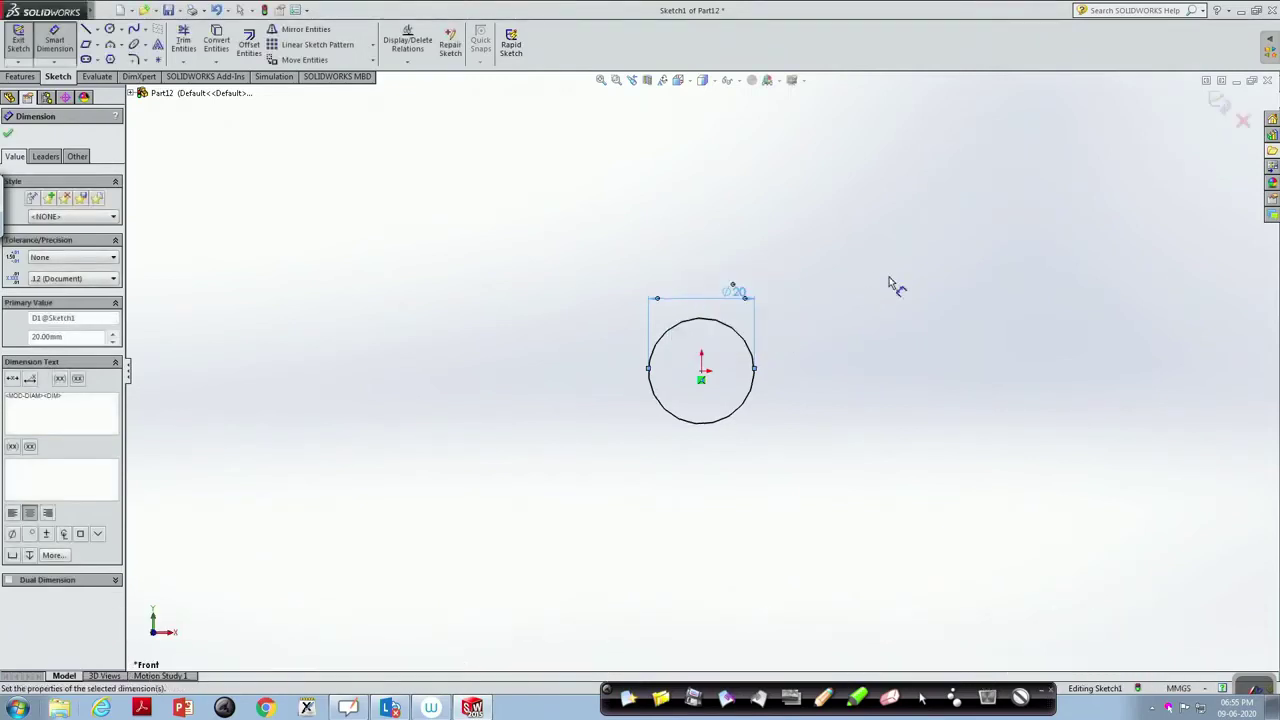
- Extrude the 20 mm circle 100 mm as Boss-Extrude1, forming the shaft cylinder
left_click(21, 77)
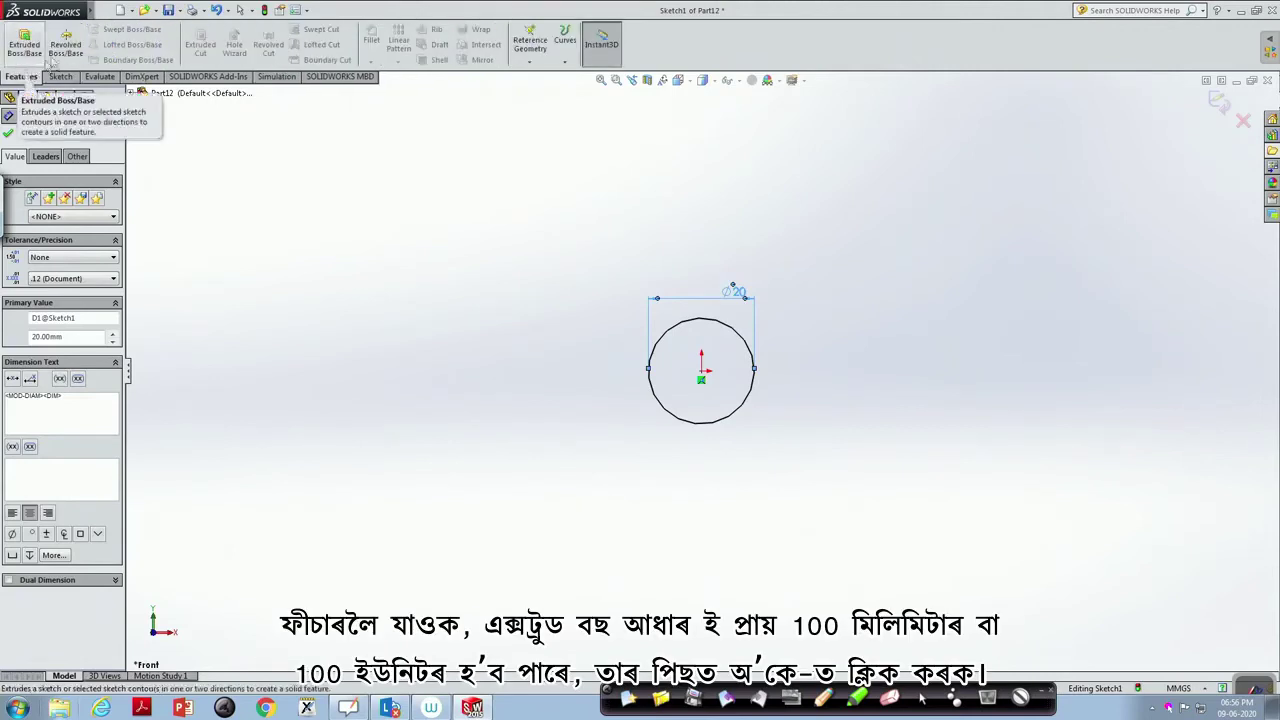
left_click(31, 56)
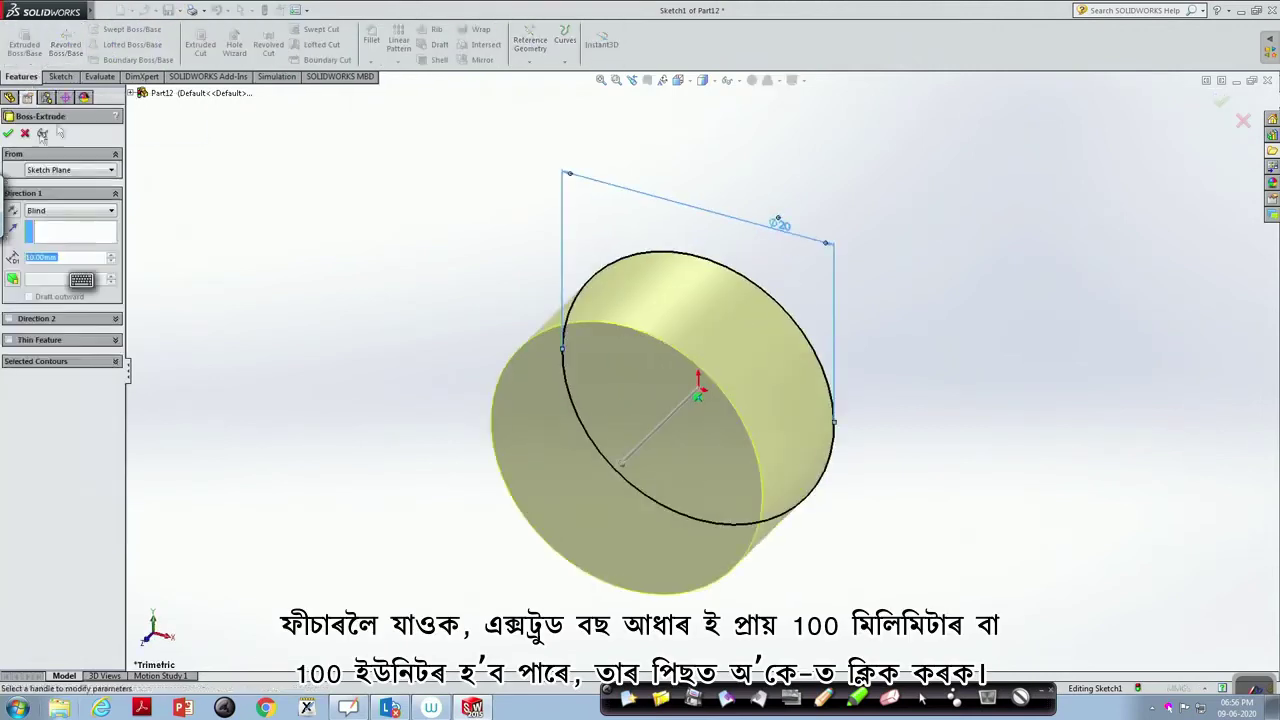
type("100")
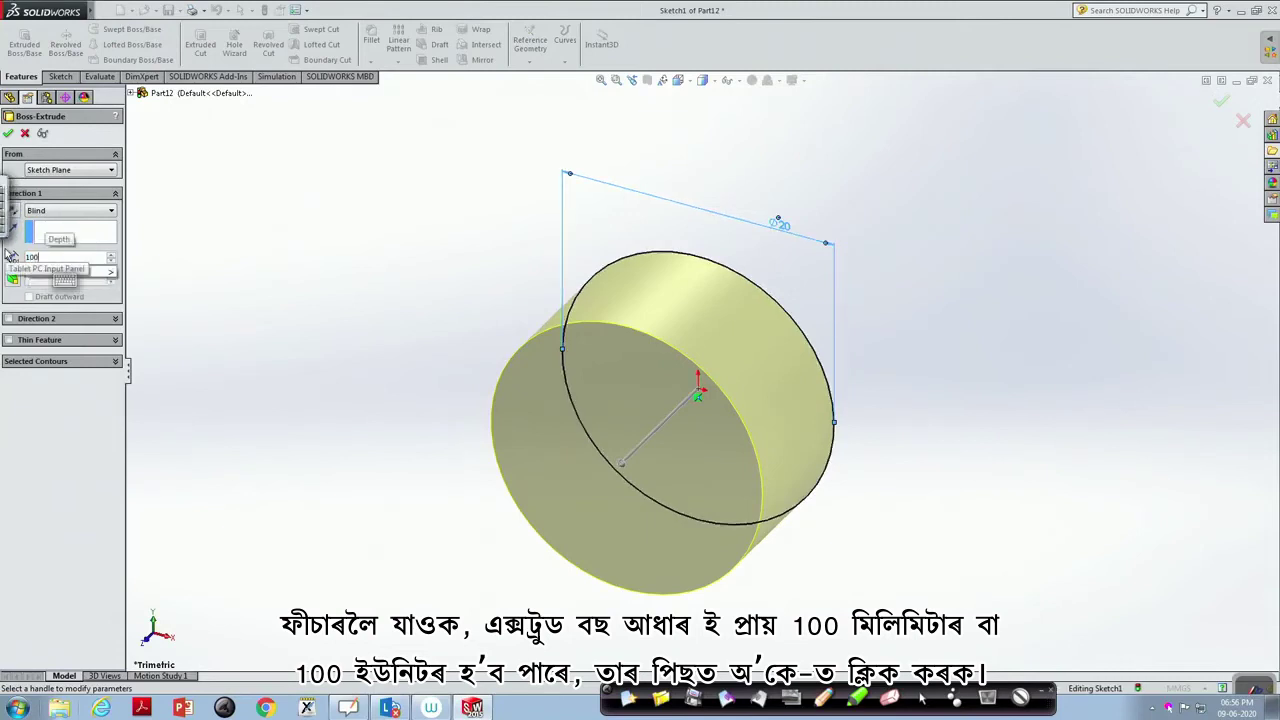
key("Return")
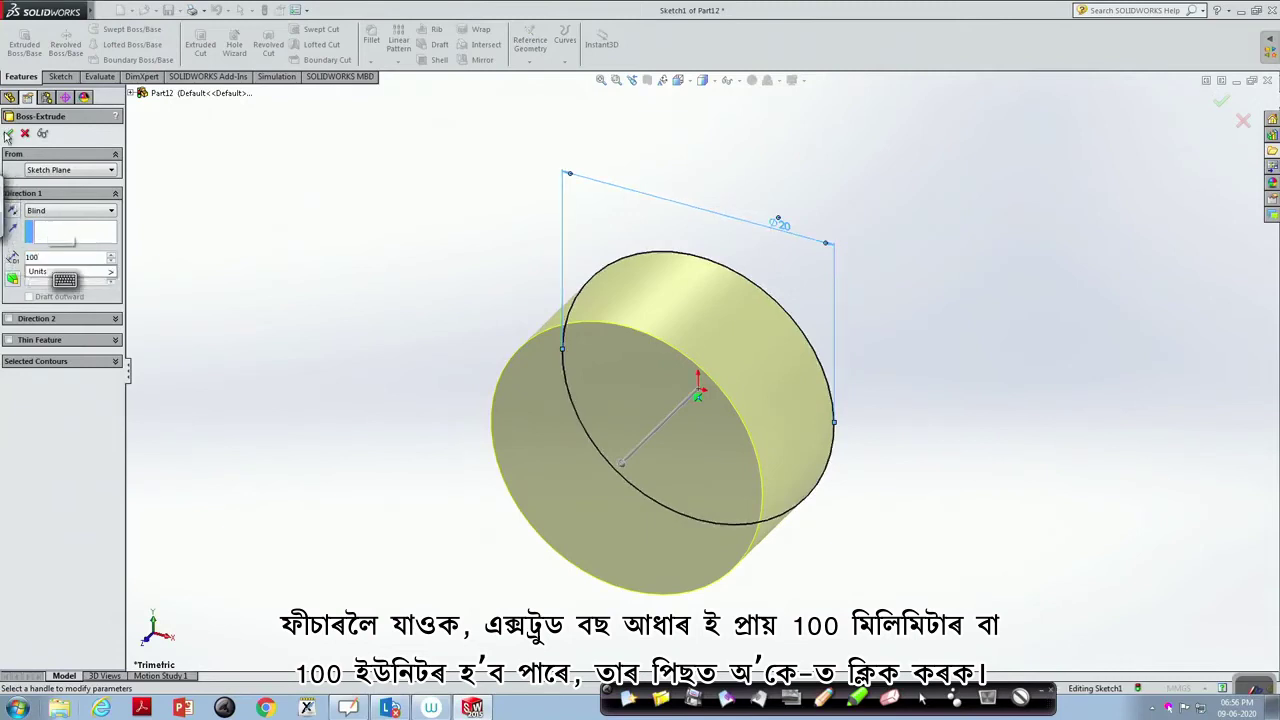
left_click(8, 133)
scroll(450, 289, "up", 2)
scroll(450, 289, "up", 2)
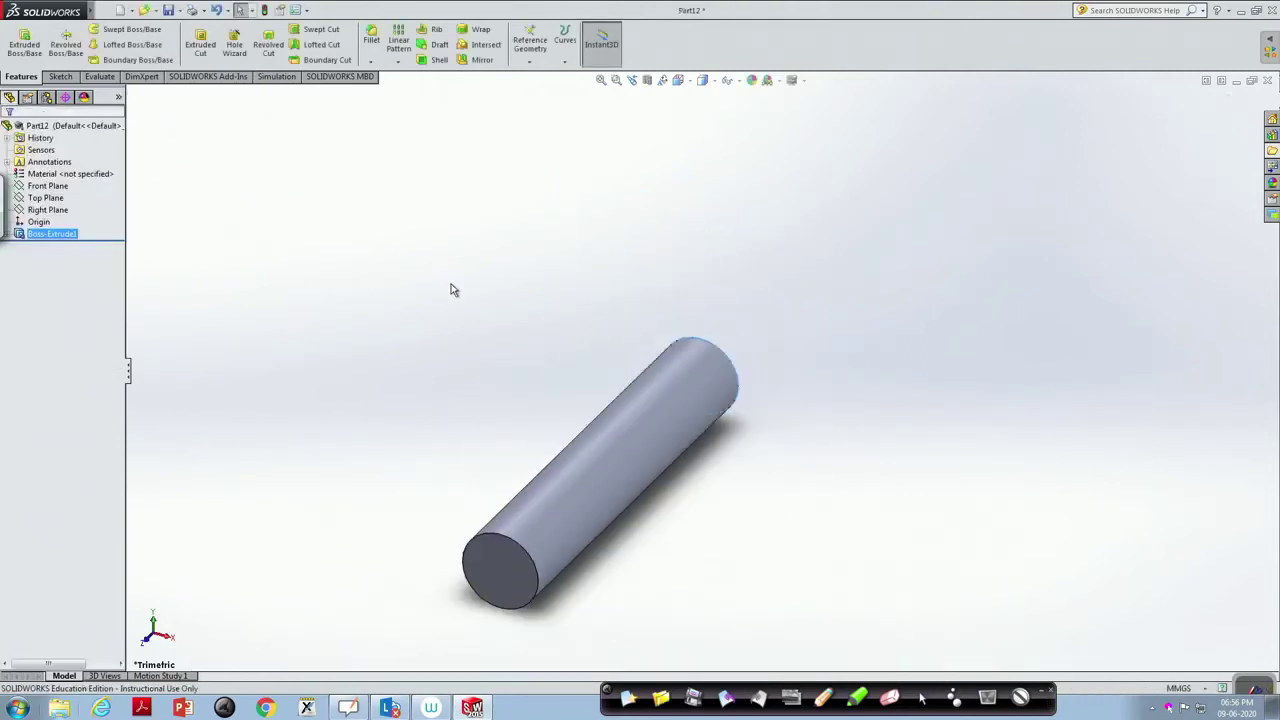
mouse_move(766, 480)
middle_mouse_down()
mouse_move(712, 297)
mouse_move(804, 332)
mouse_move(794, 294)
mouse_move(771, 300)
mouse_move(757, 360)
middle_mouse_up()
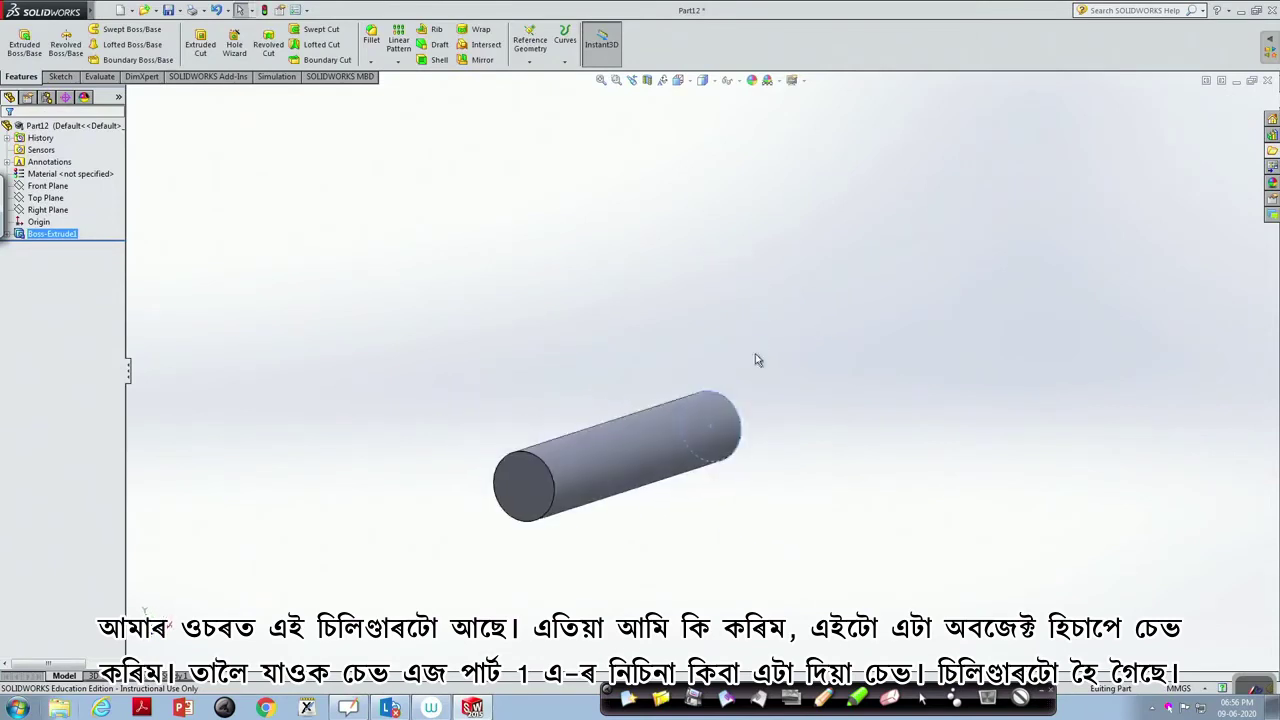
- Save the cylinder part with Save As under the file name part1a
left_click(104, 10)
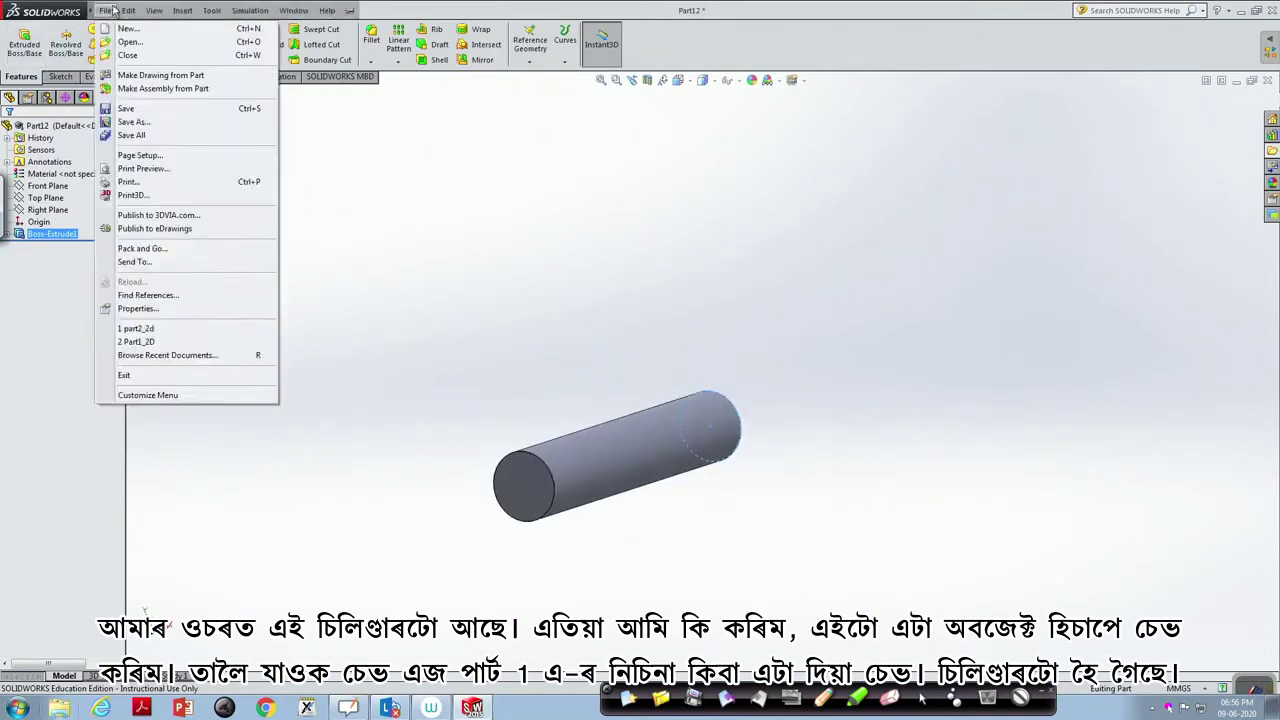
left_click(130, 121)
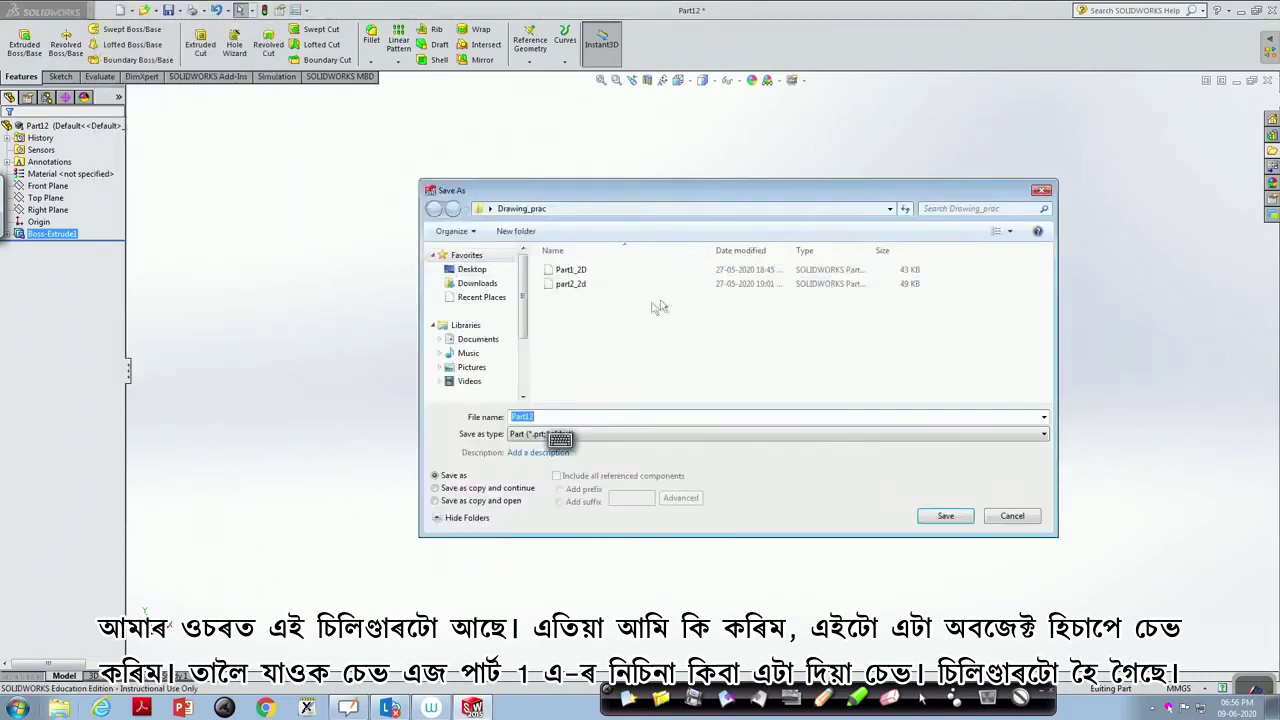
left_click_drag(549, 416, 470, 413)
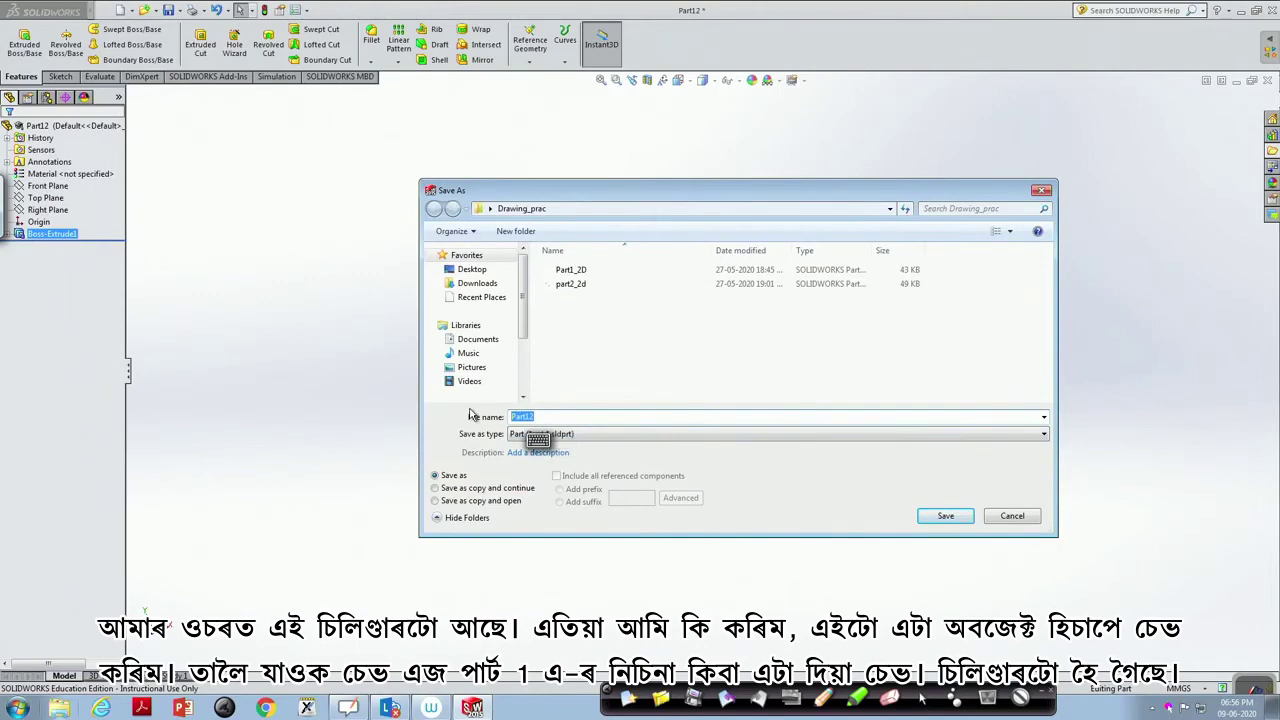
type("part")
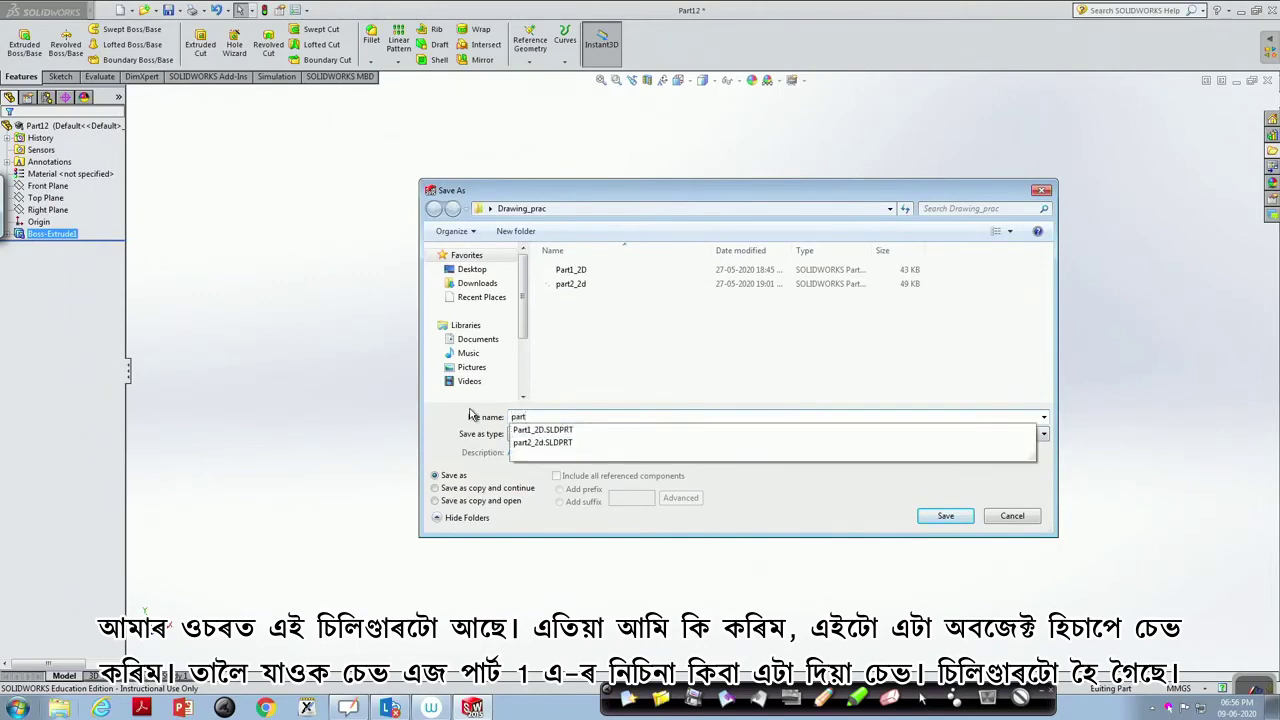
type("1a")
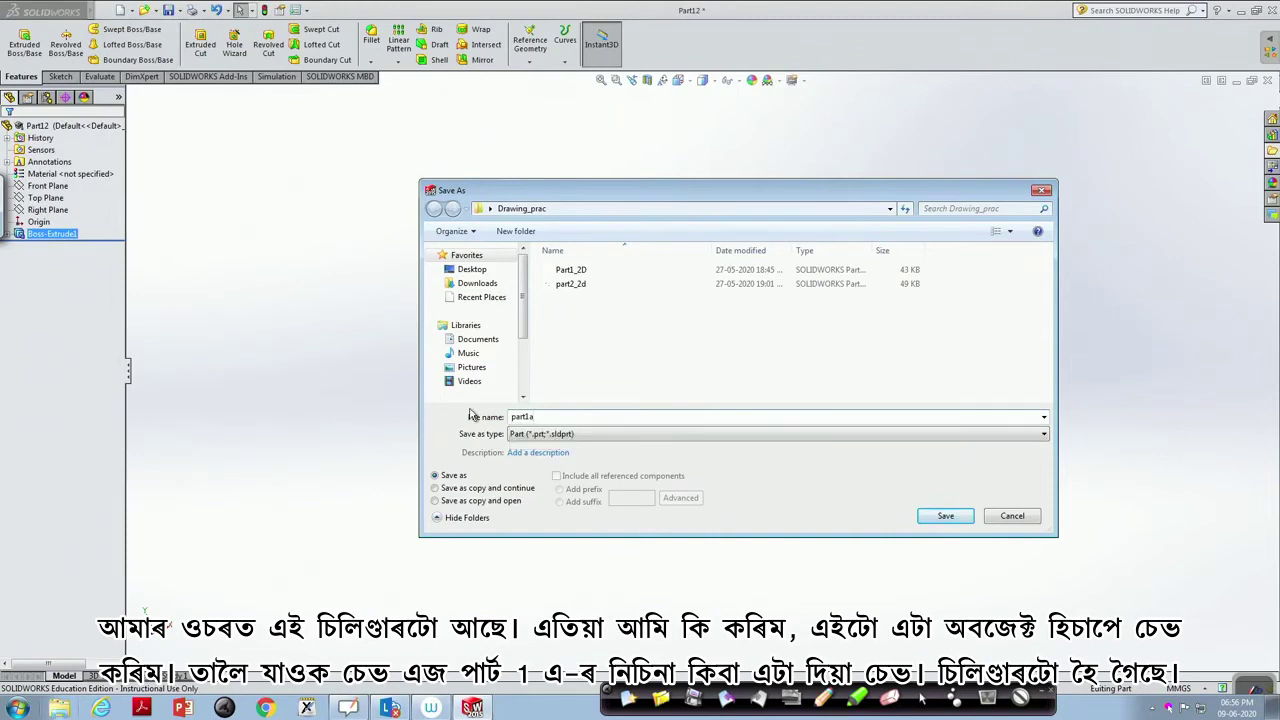
left_click(939, 521)
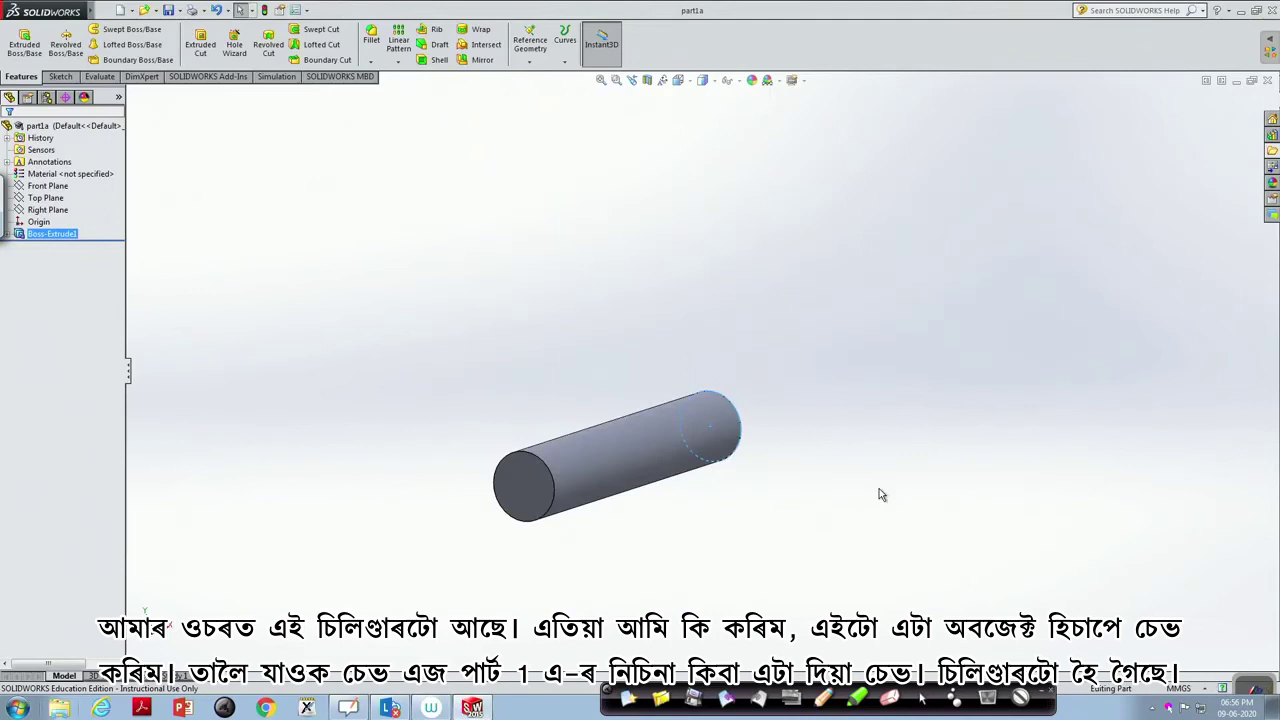
- Create a new blank part document
left_click(105, 10)
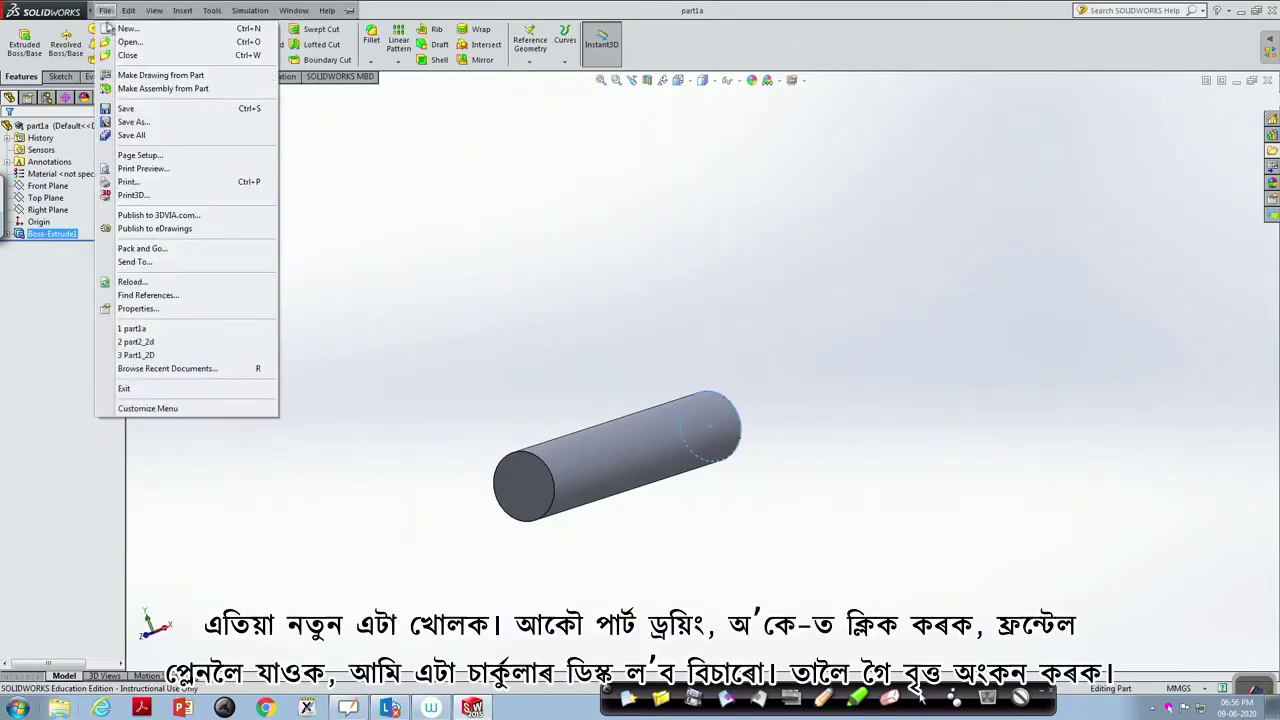
left_click(120, 30)
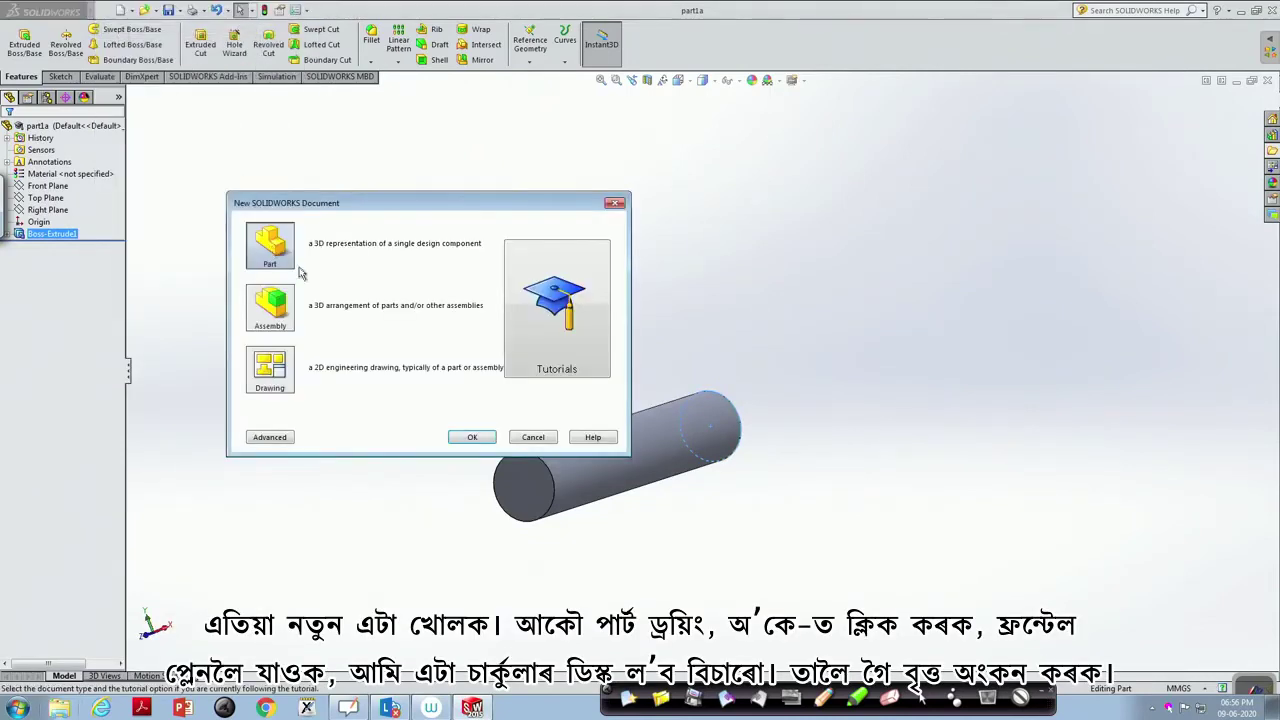
left_click(468, 439)
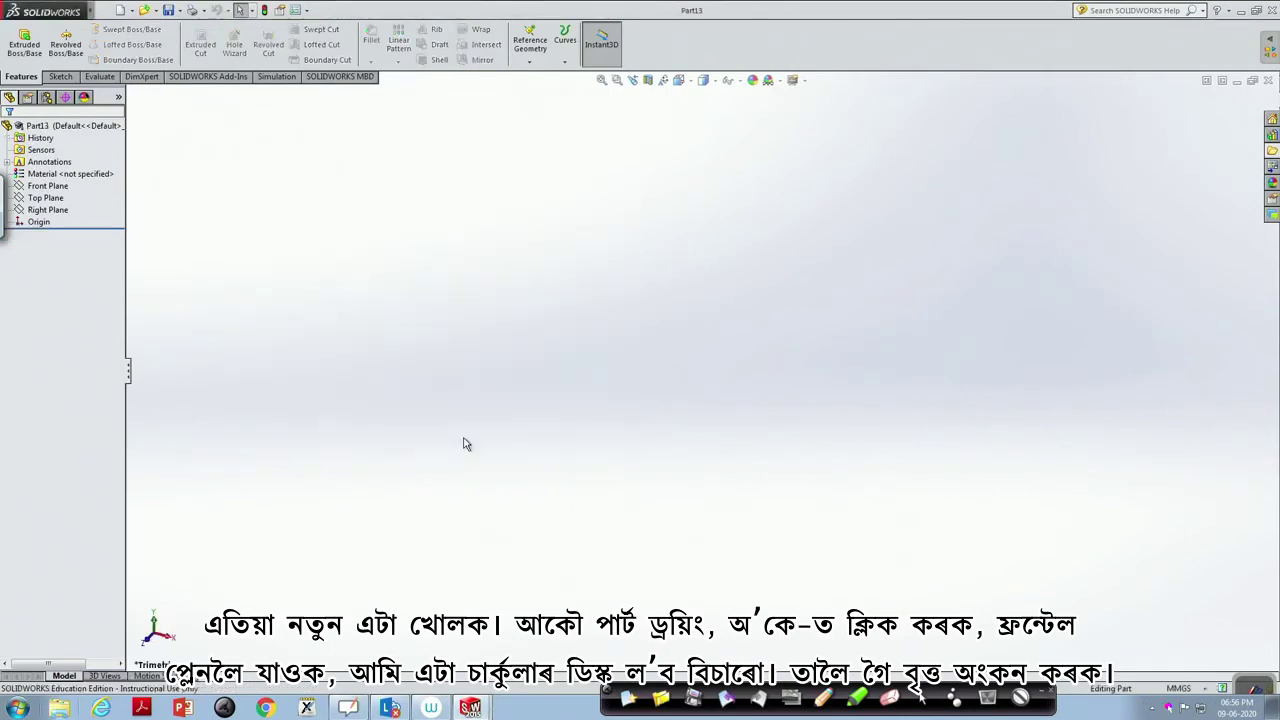
- Draw a circle centred on the origin on the new part's Front Plane
right_click(45, 186)
left_click(114, 169)
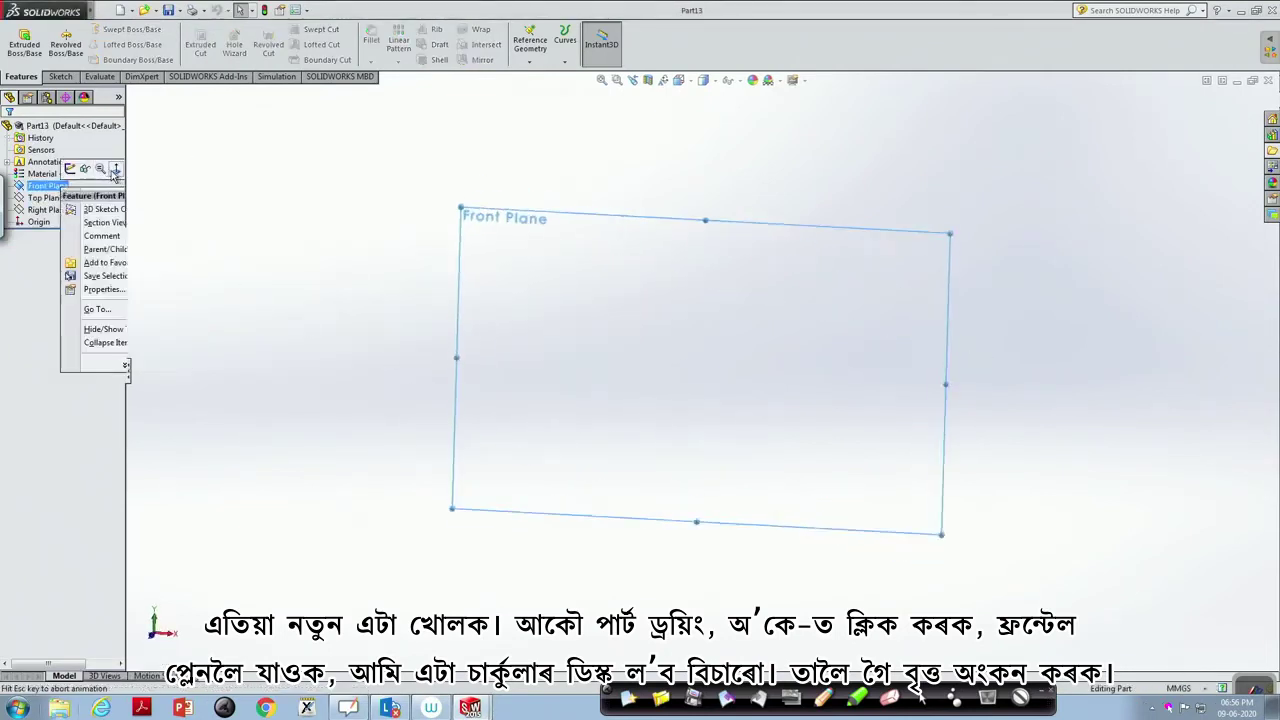
left_click(62, 78)
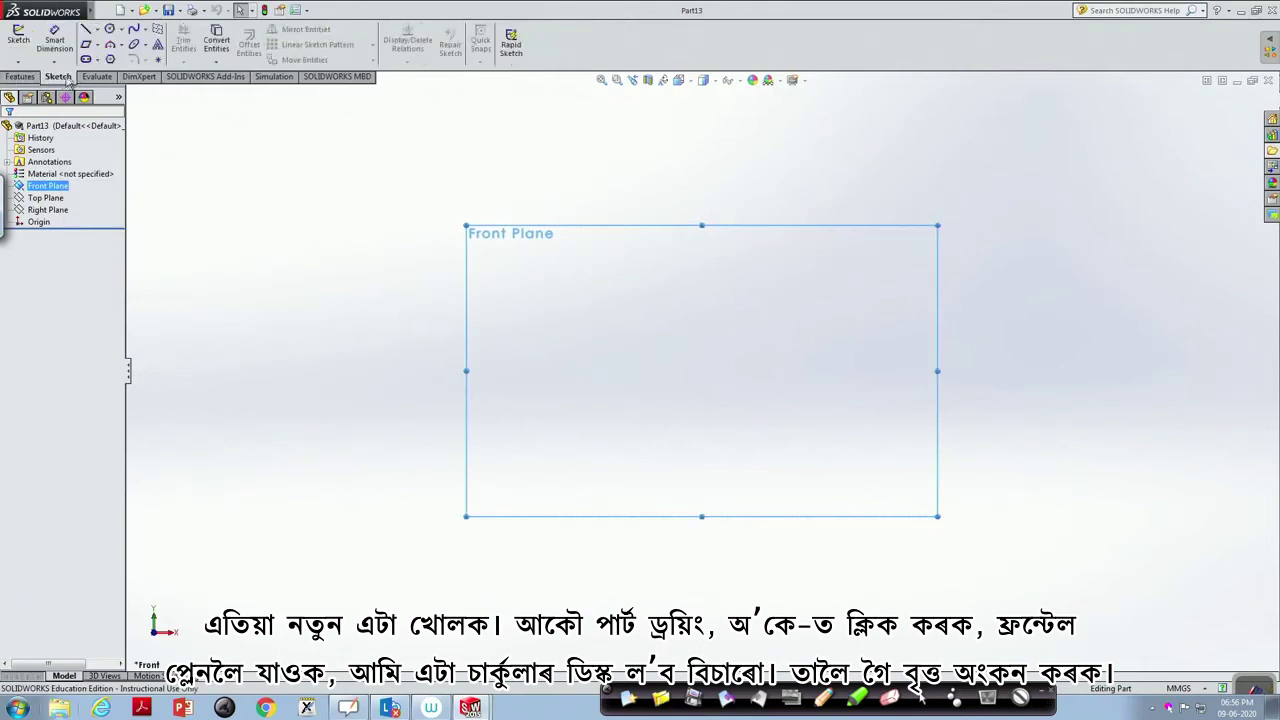
left_click(119, 31)
left_click(140, 44)
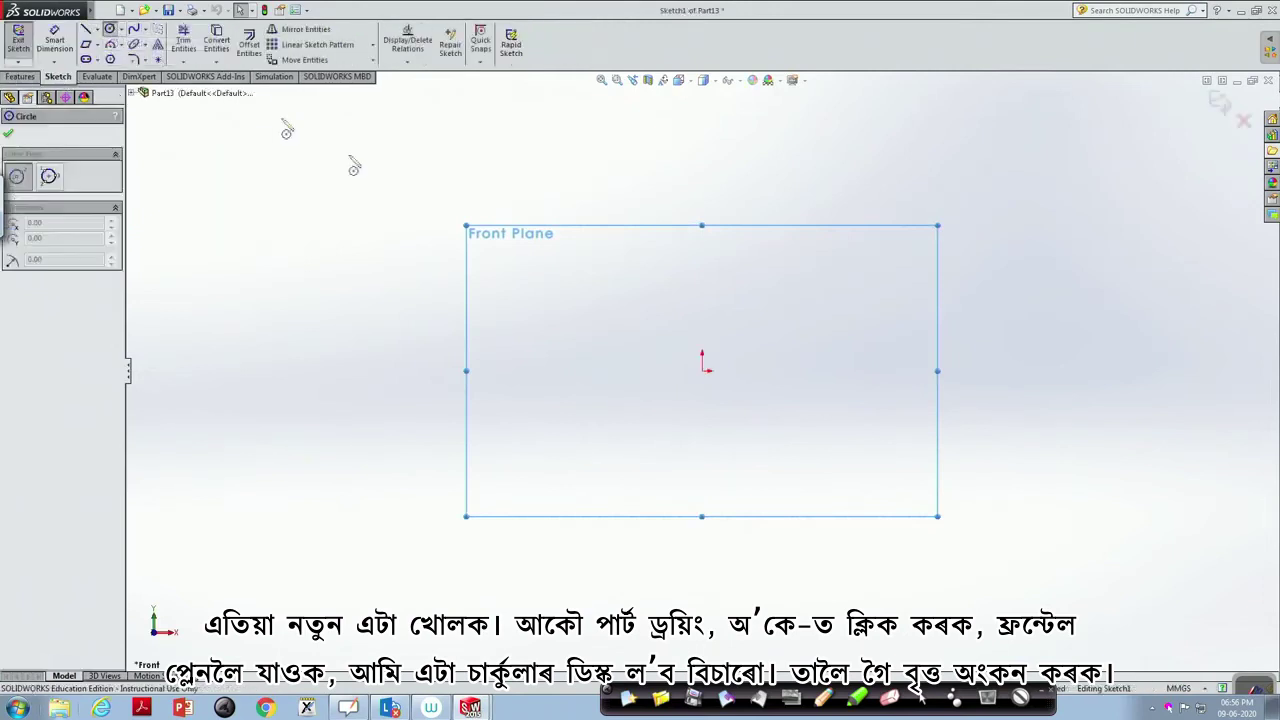
left_click(702, 371)
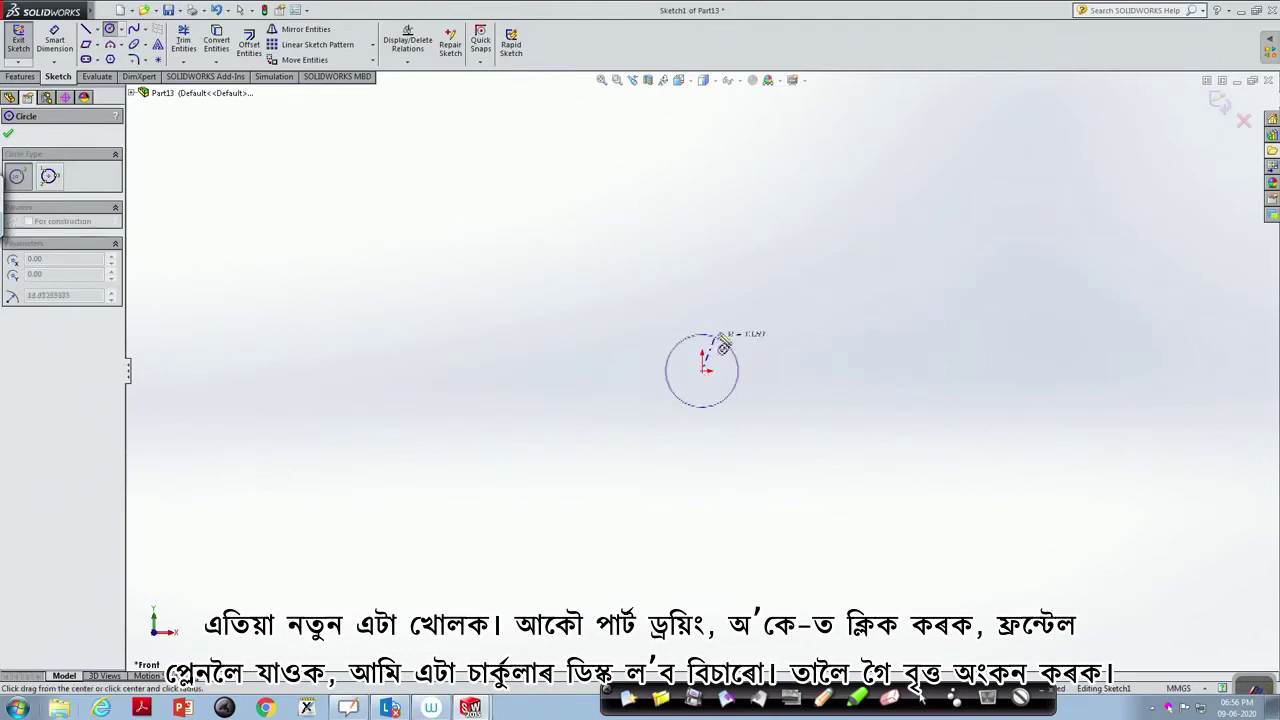
left_click(741, 320)
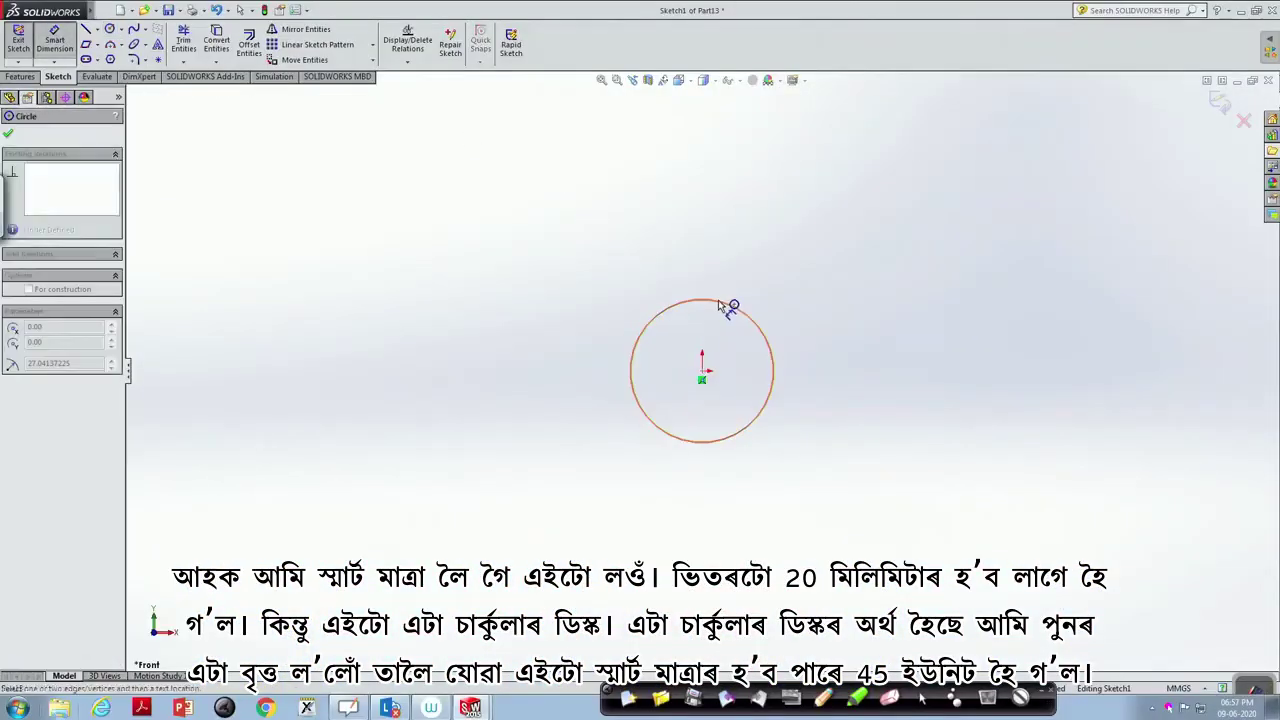
- Dimension the inner circle's diameter to 20 mm
left_click(727, 304)
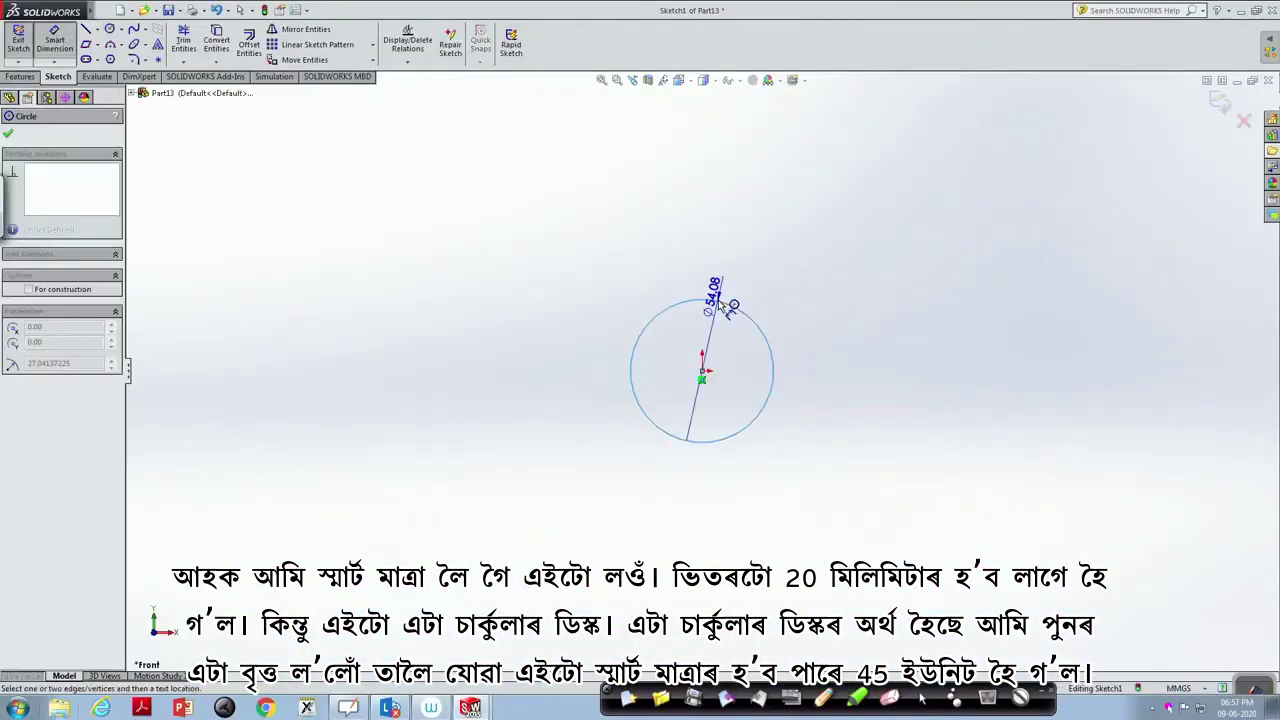
left_click(739, 282)
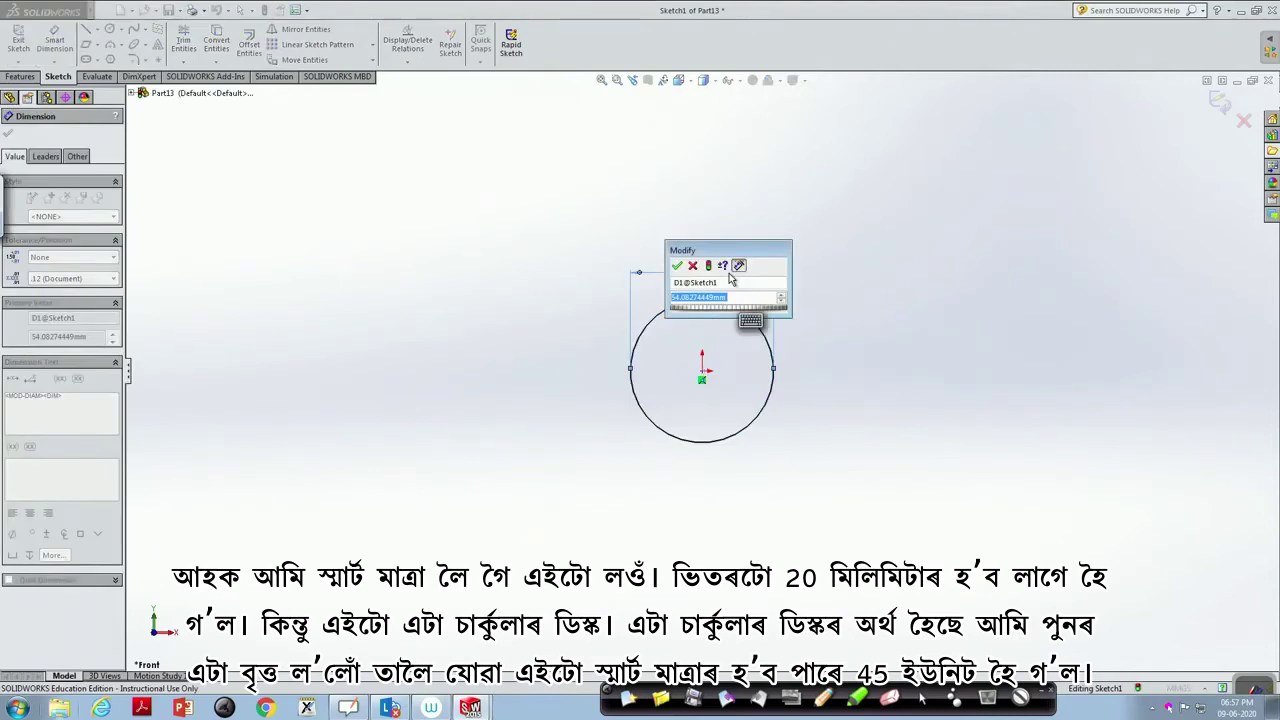
type("20")
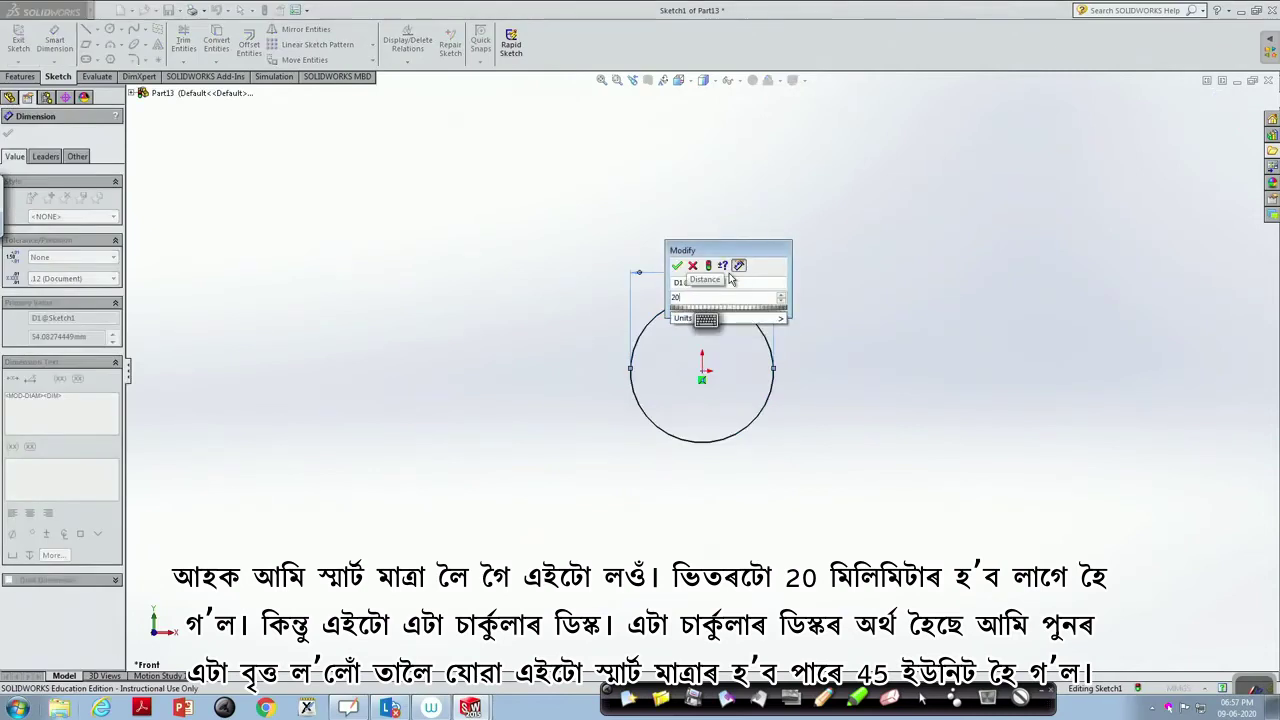
left_click(677, 265)
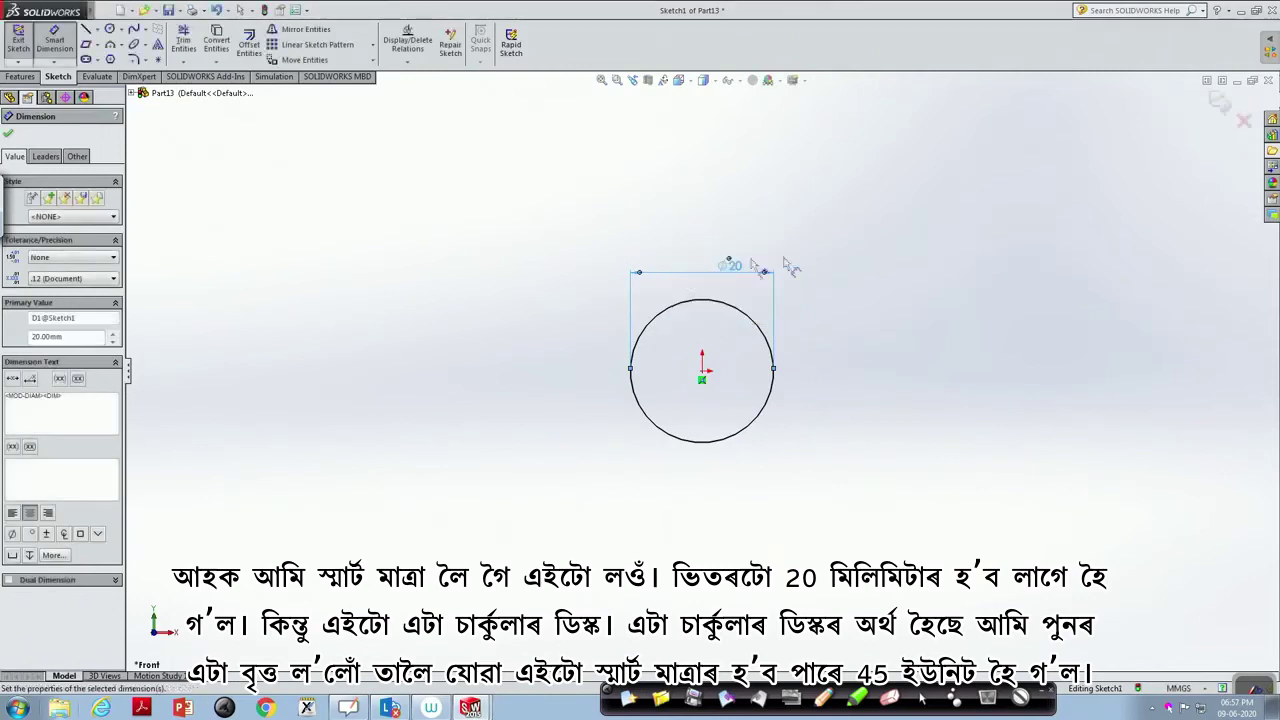
key("Escape")
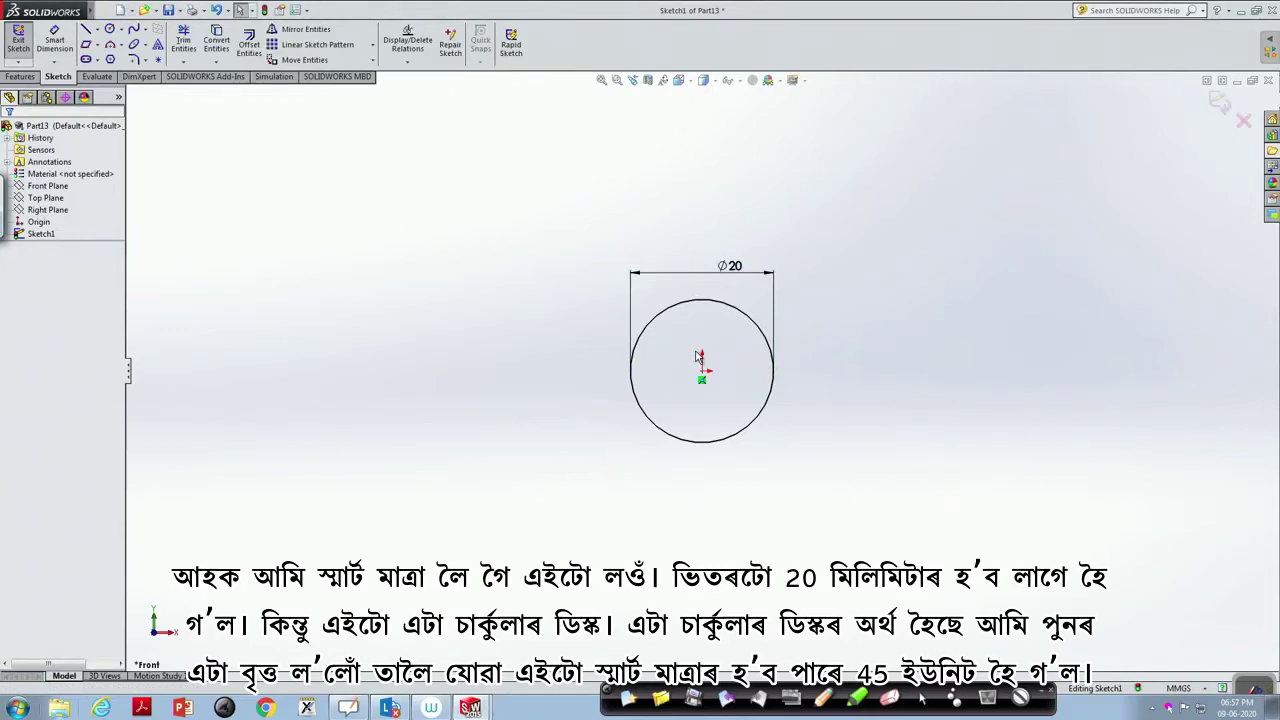
- Draw a second origin-centred circle and dimension it to a 45 mm diameter
left_click(110, 29)
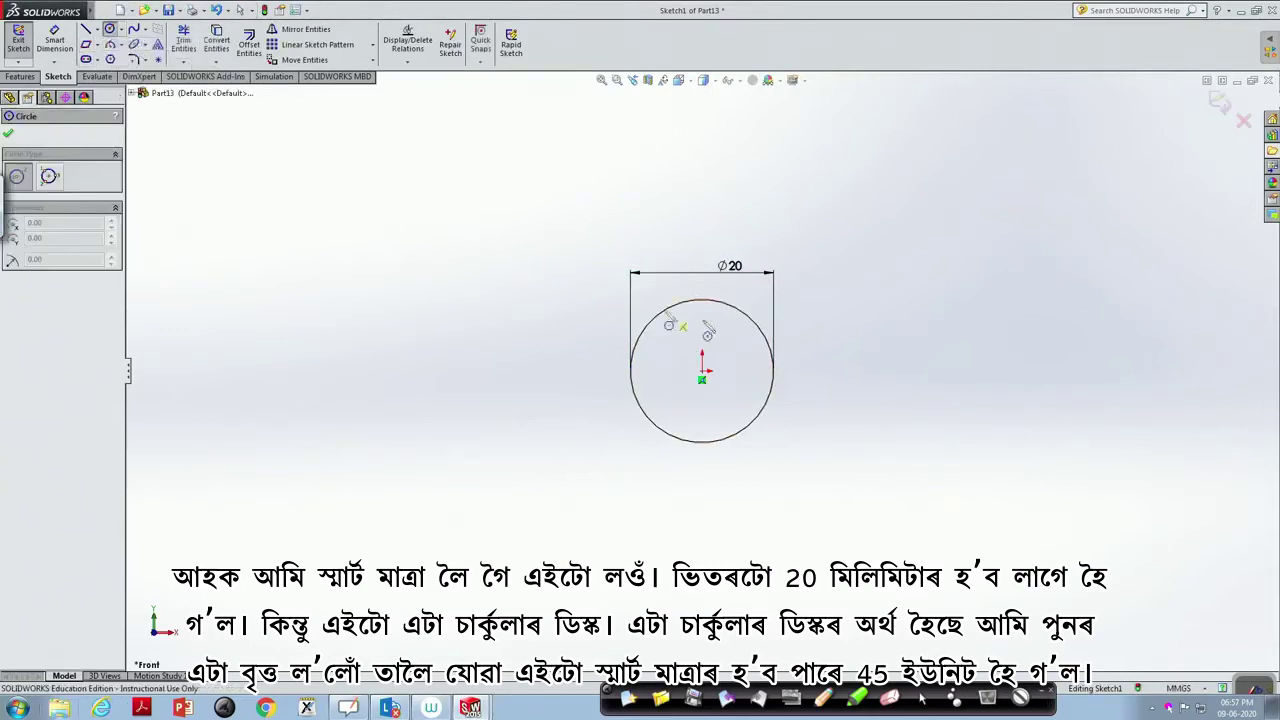
left_click(702, 371)
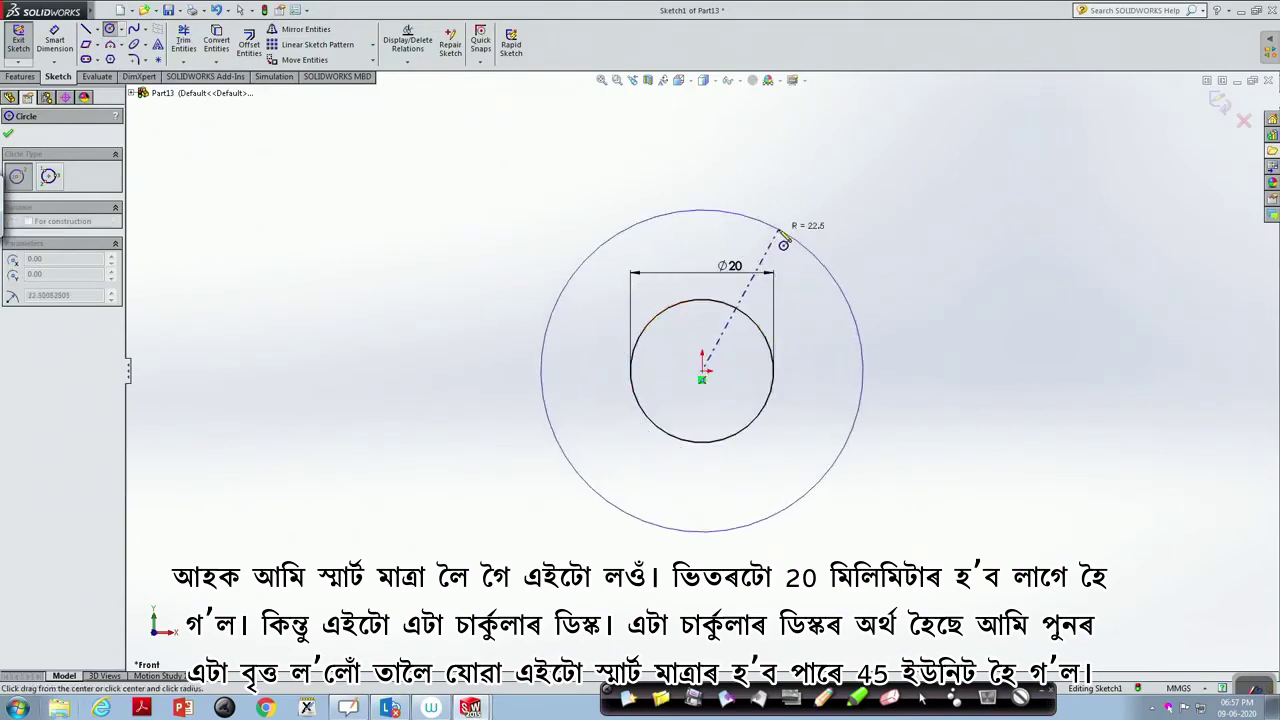
left_click(782, 235)
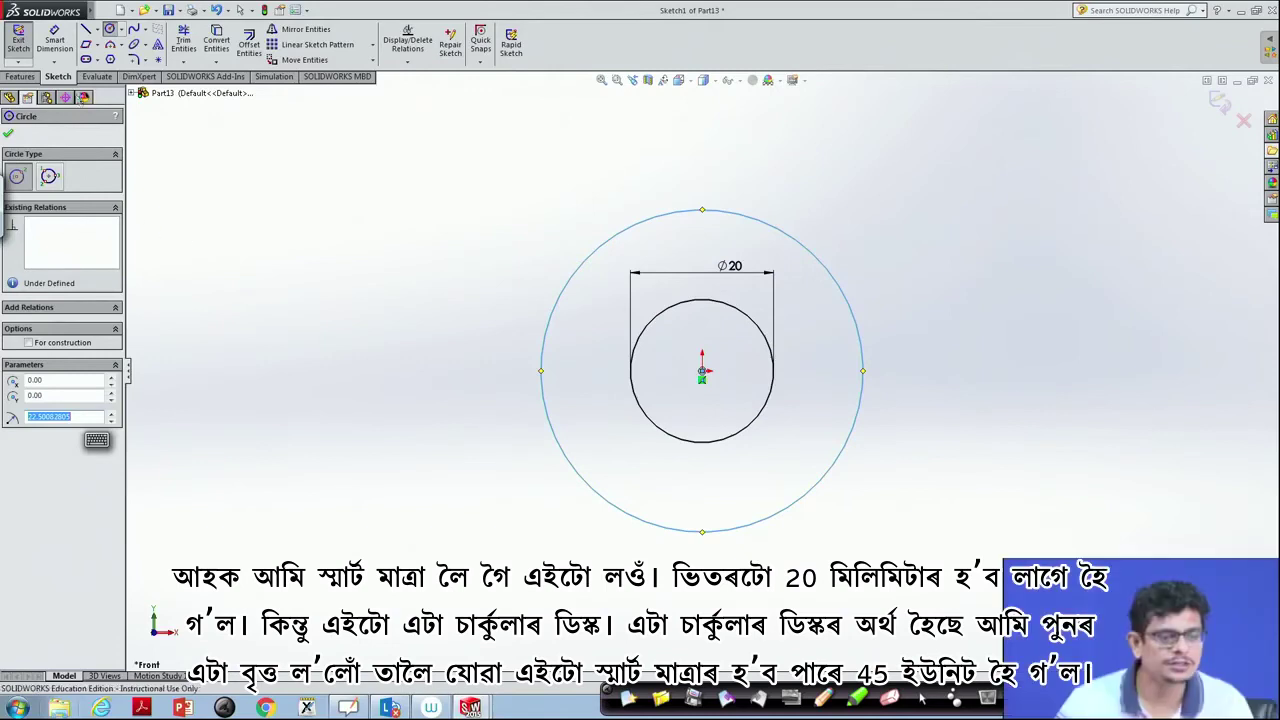
left_click(54, 40)
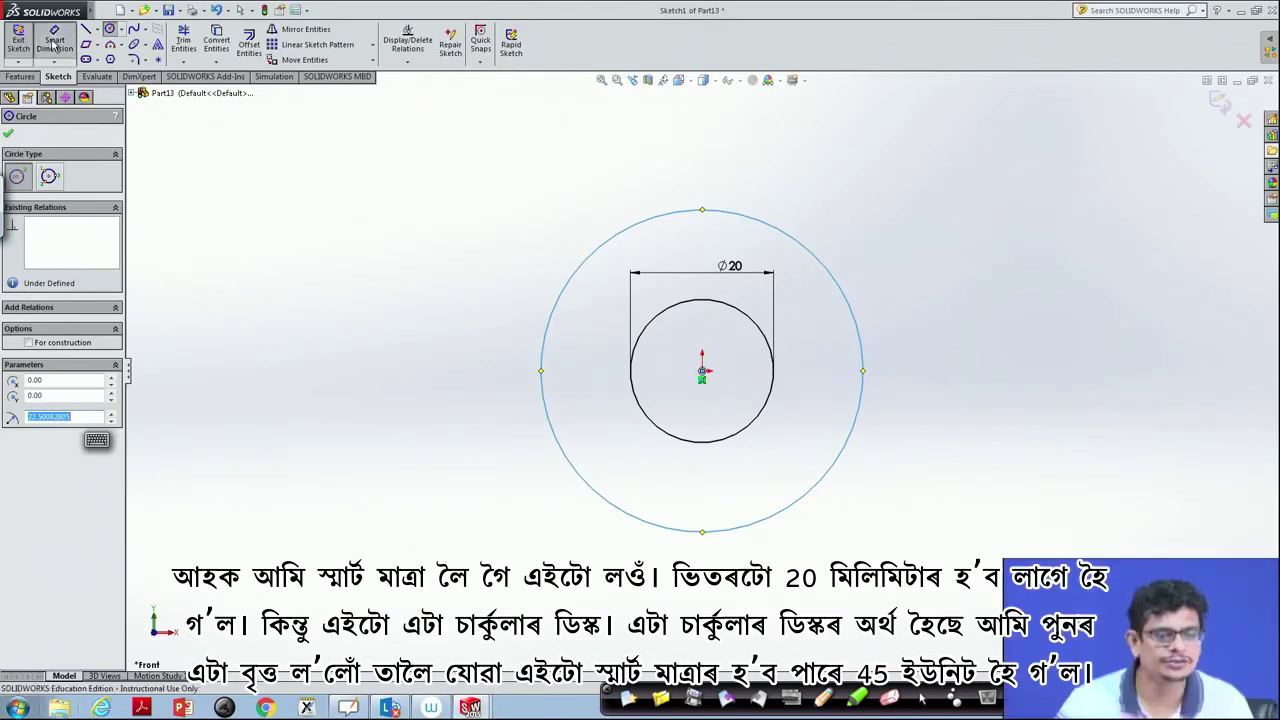
left_click(688, 212)
left_click(703, 181)
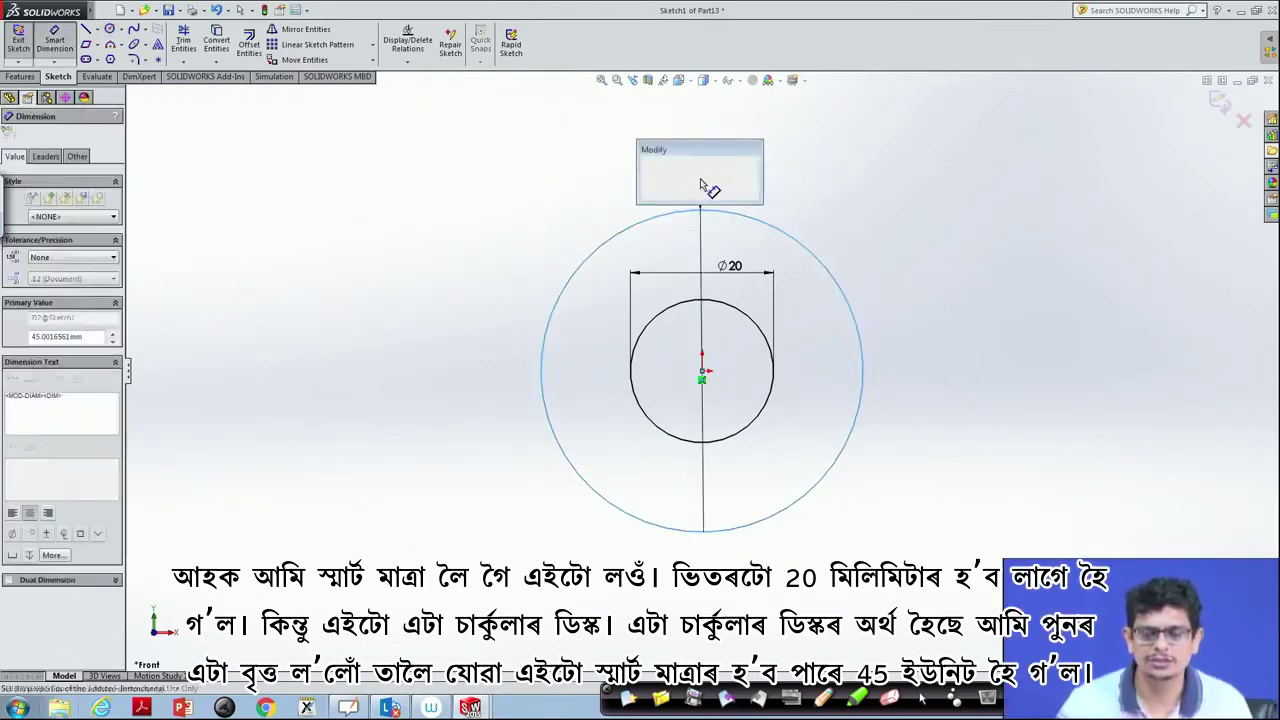
type("45")
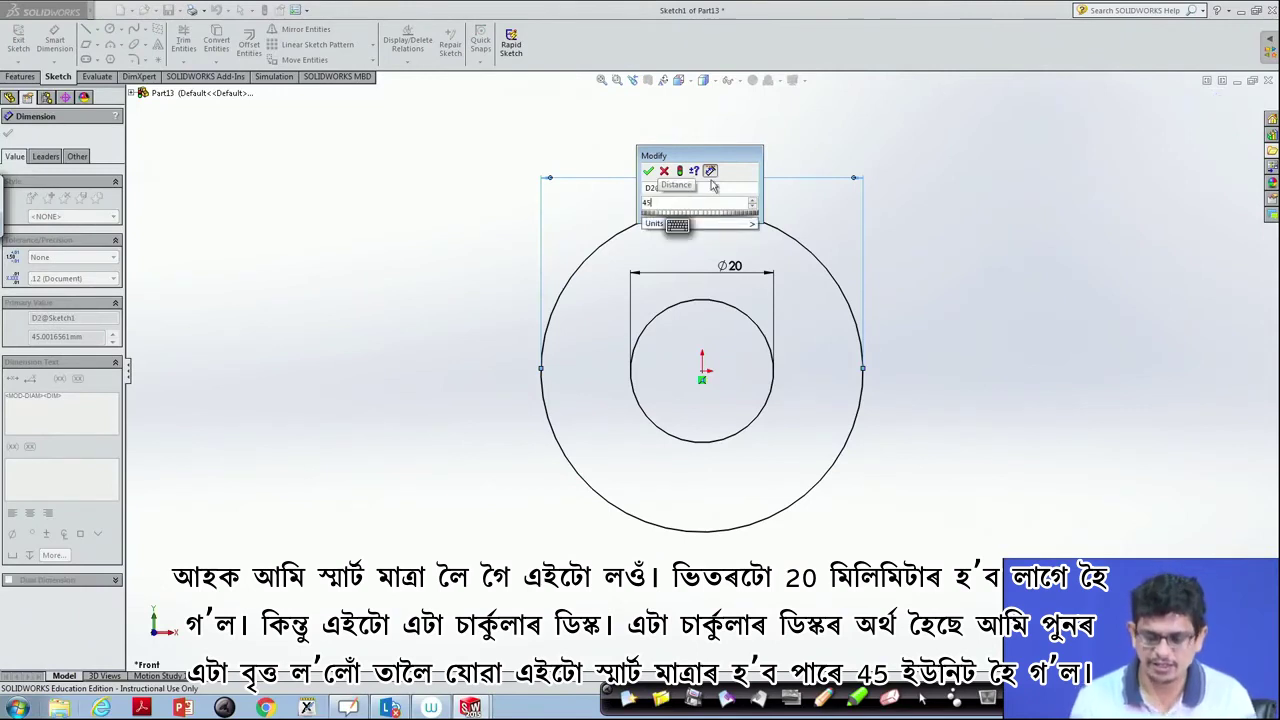
key("Return")
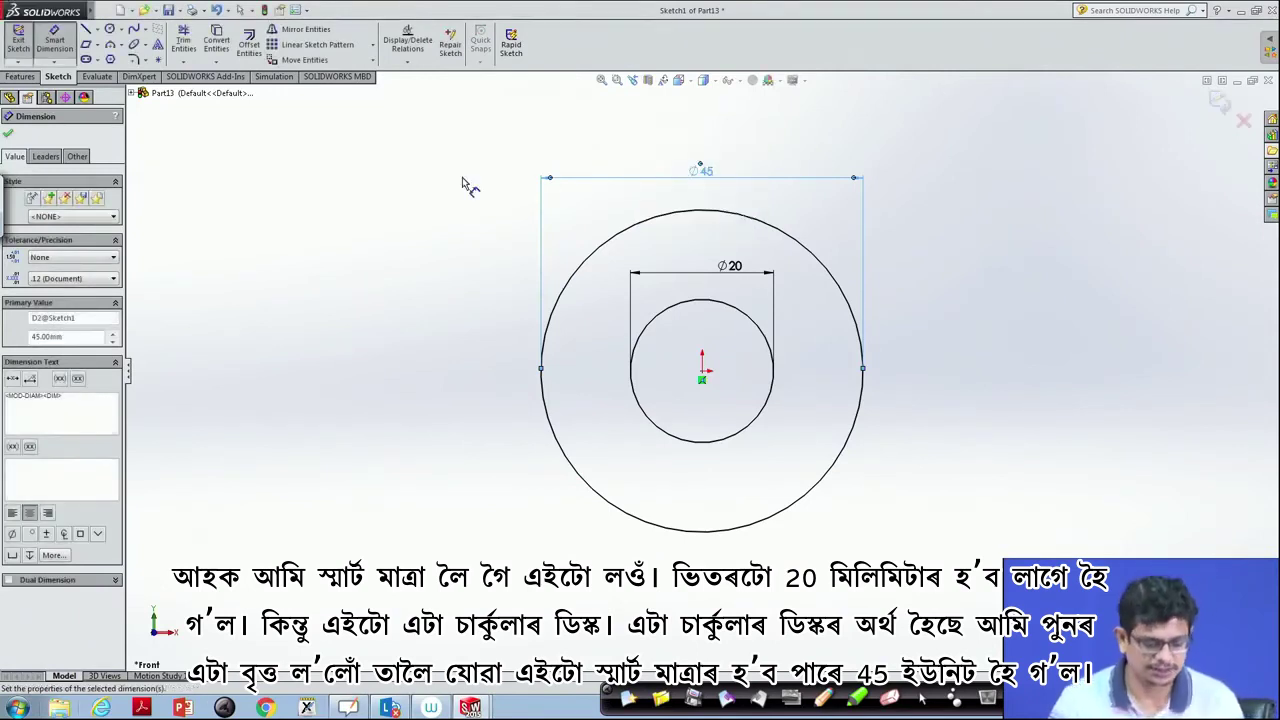
left_click(465, 183)
left_click(594, 262)
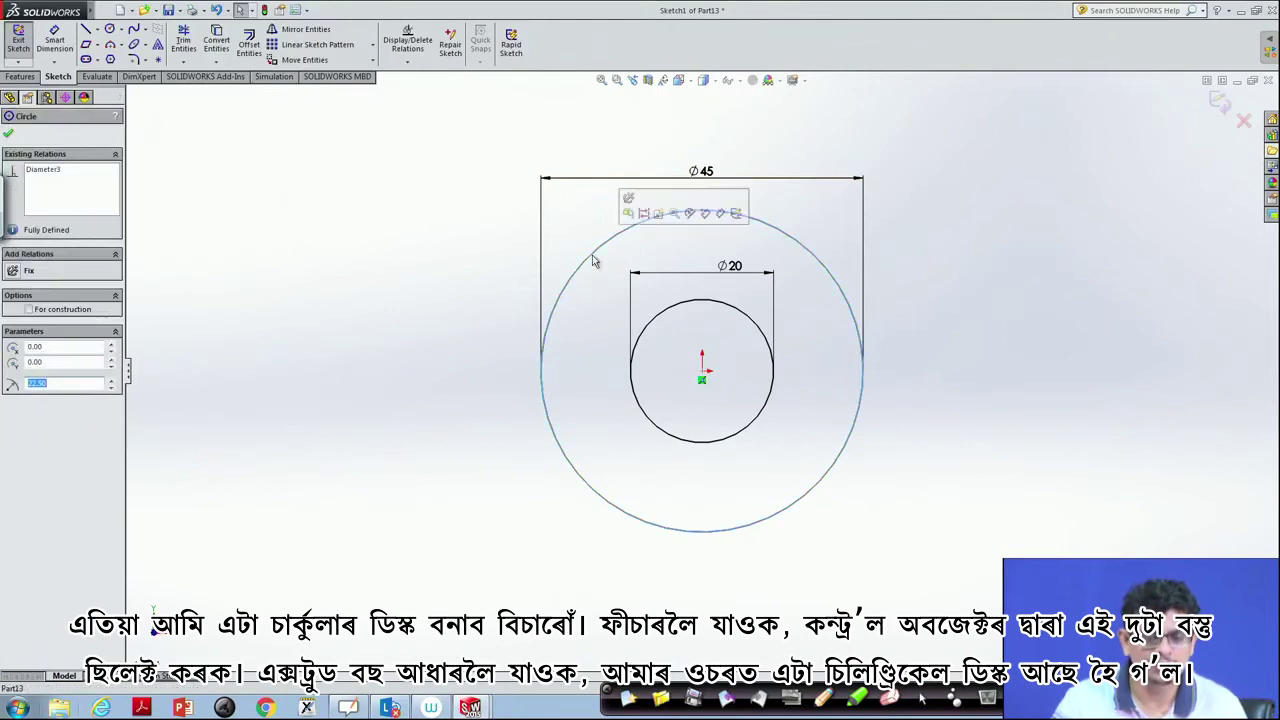
- Extrude both circles 10 mm Blind into a ring disc with a 20 mm hole
left_click(646, 331, "ctrl")
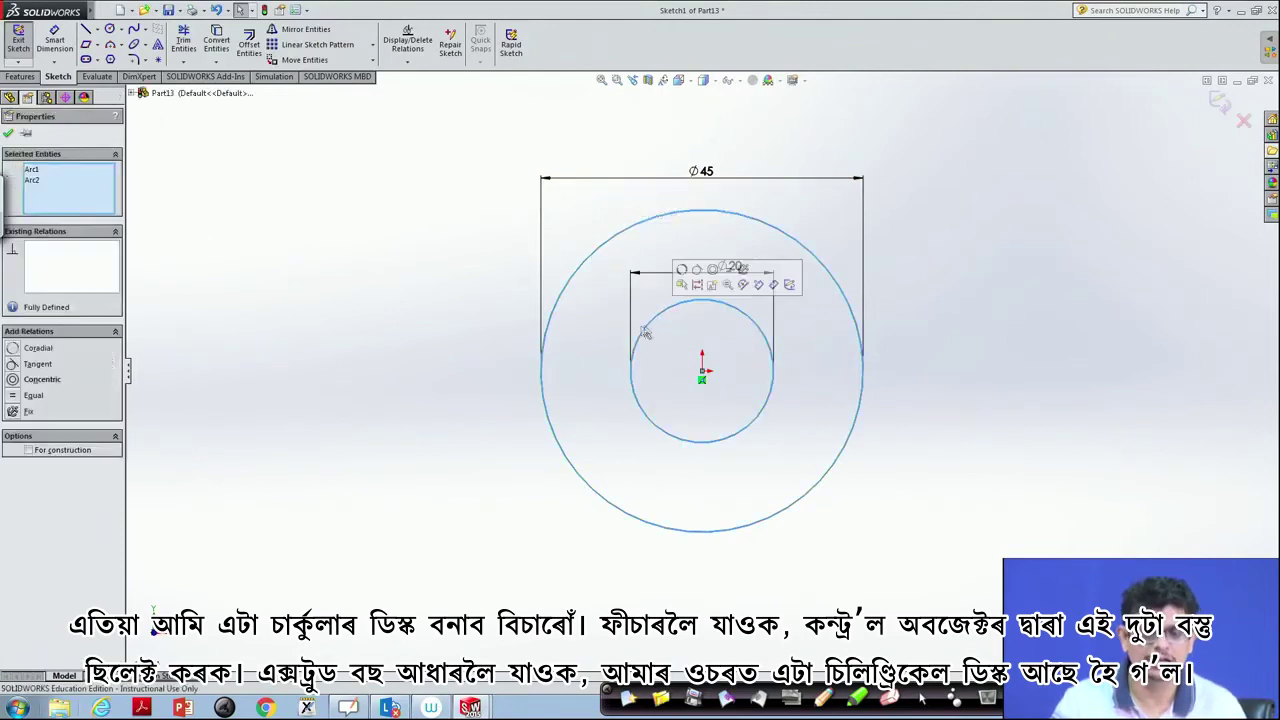
left_click(19, 77)
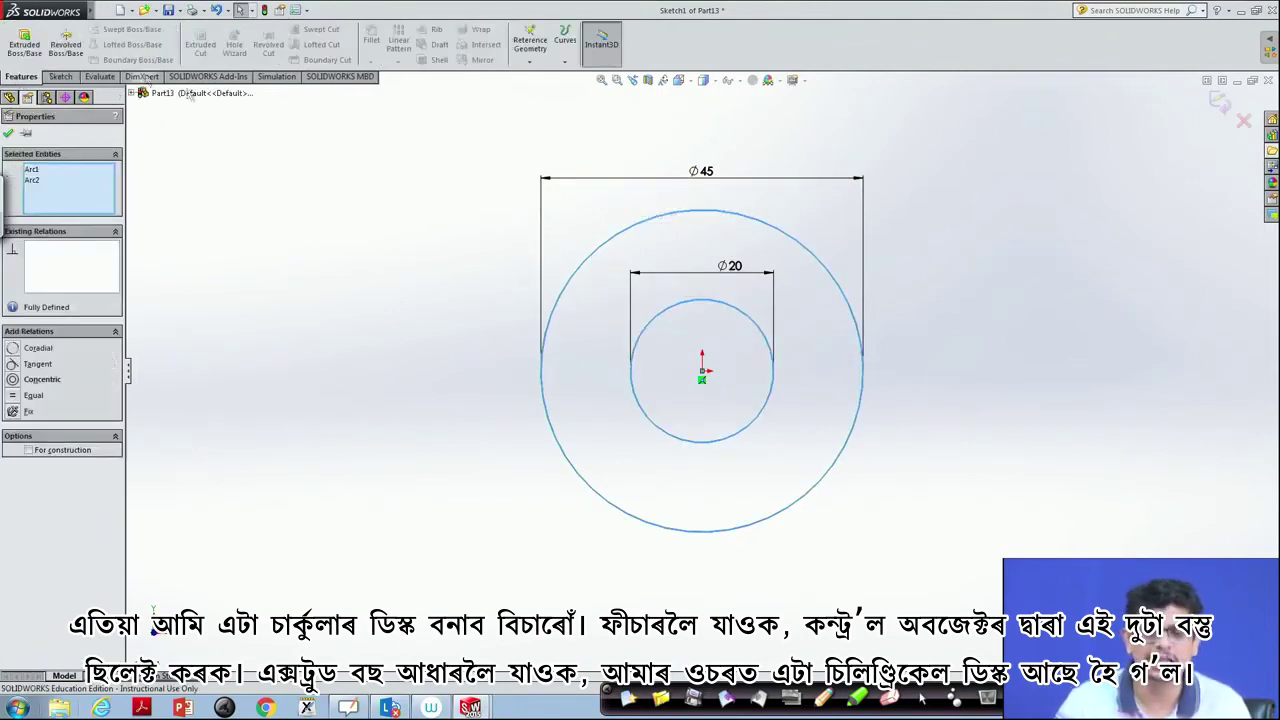
left_click(27, 45)
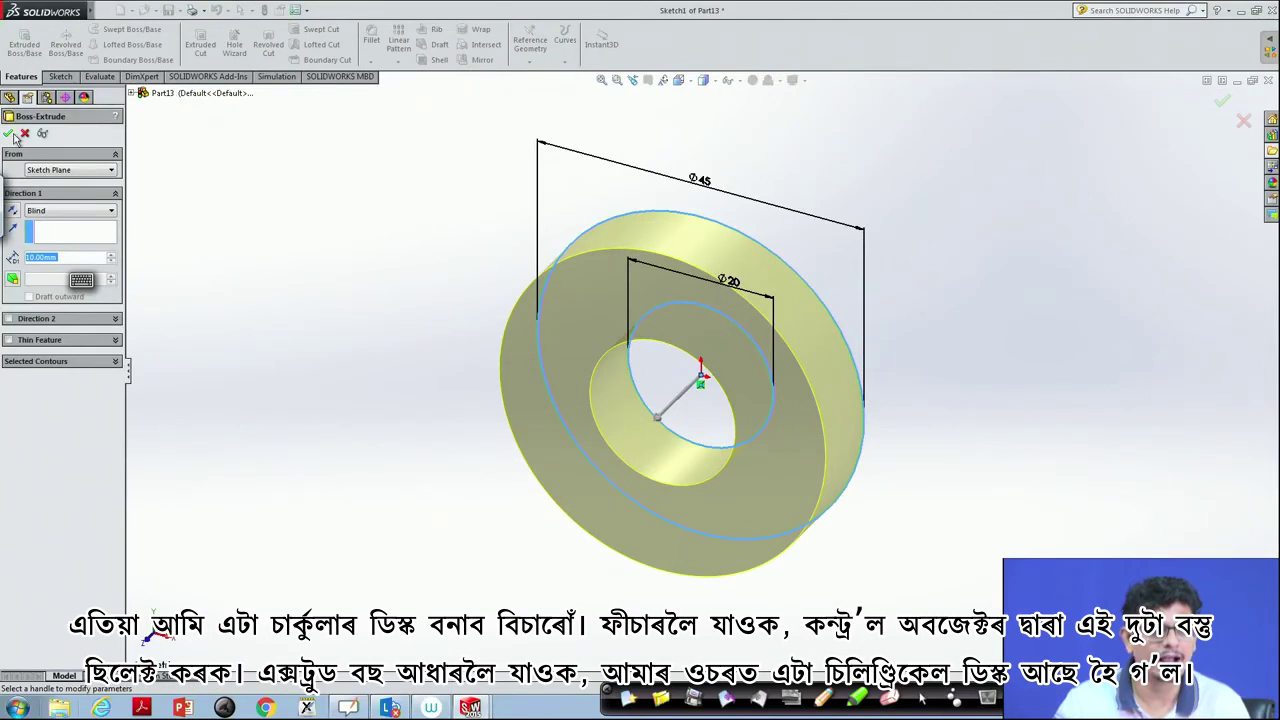
left_click(9, 134)
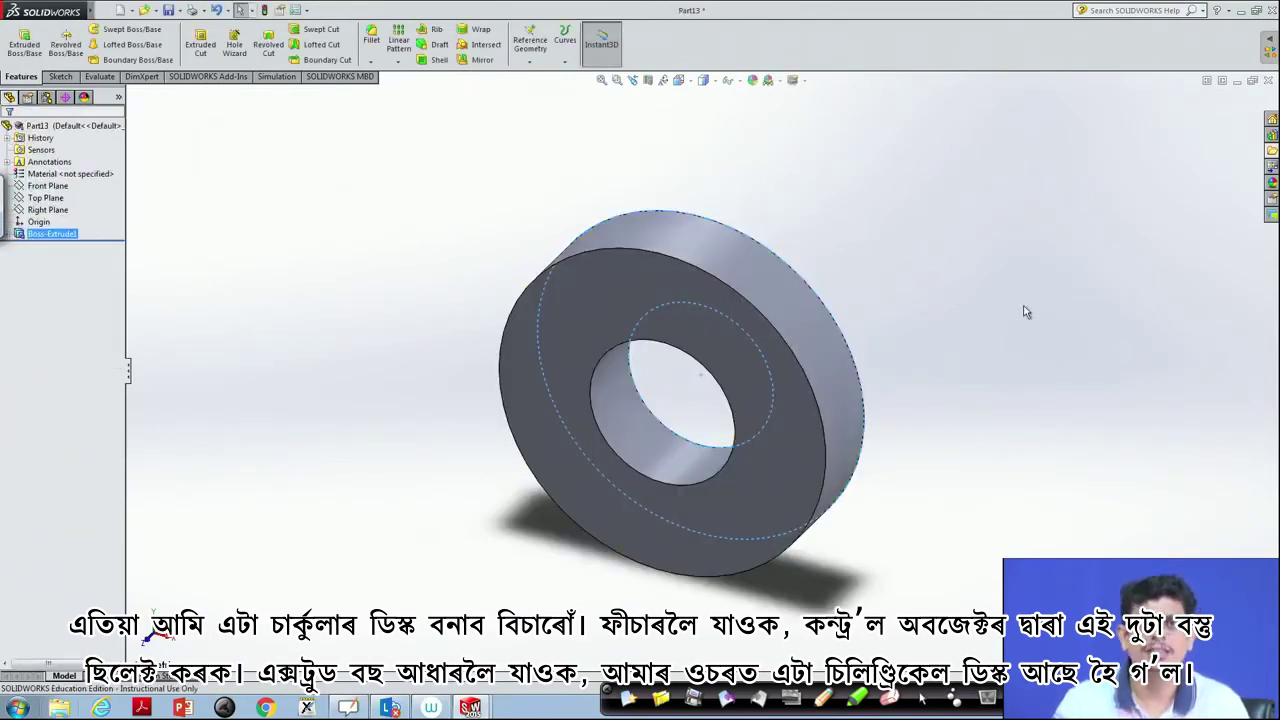
left_click(394, 251)
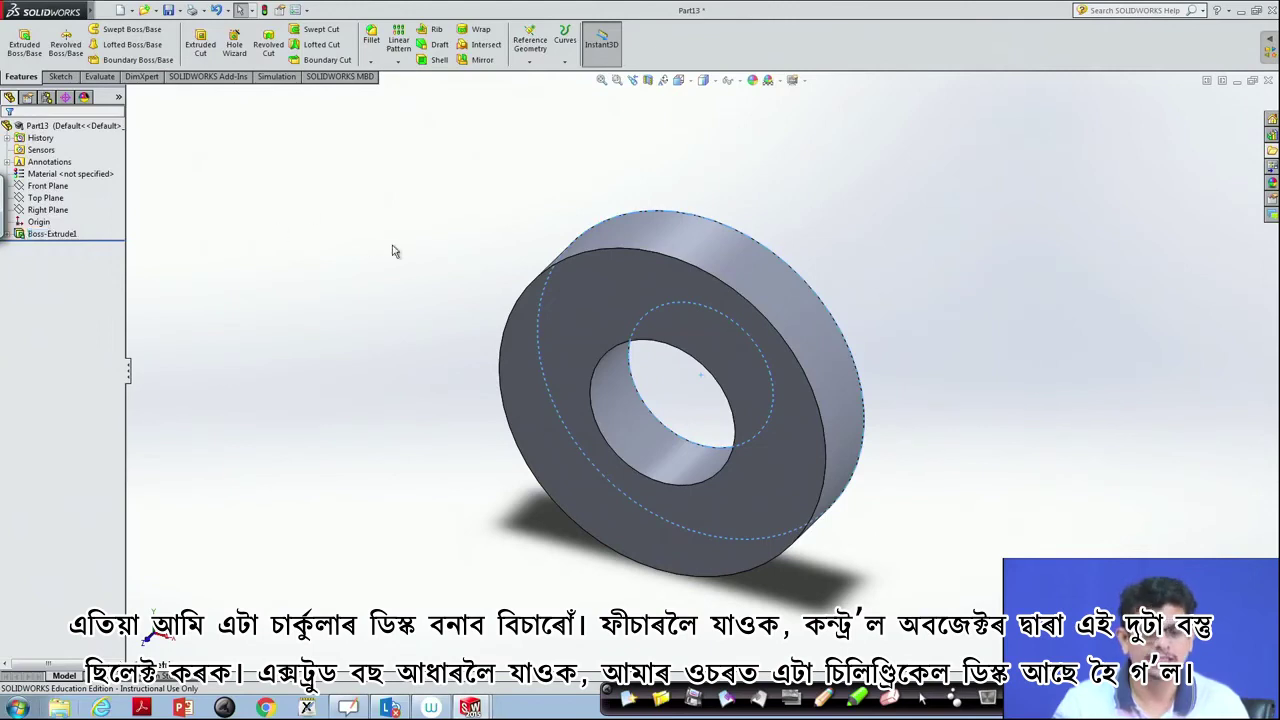
left_click(105, 10)
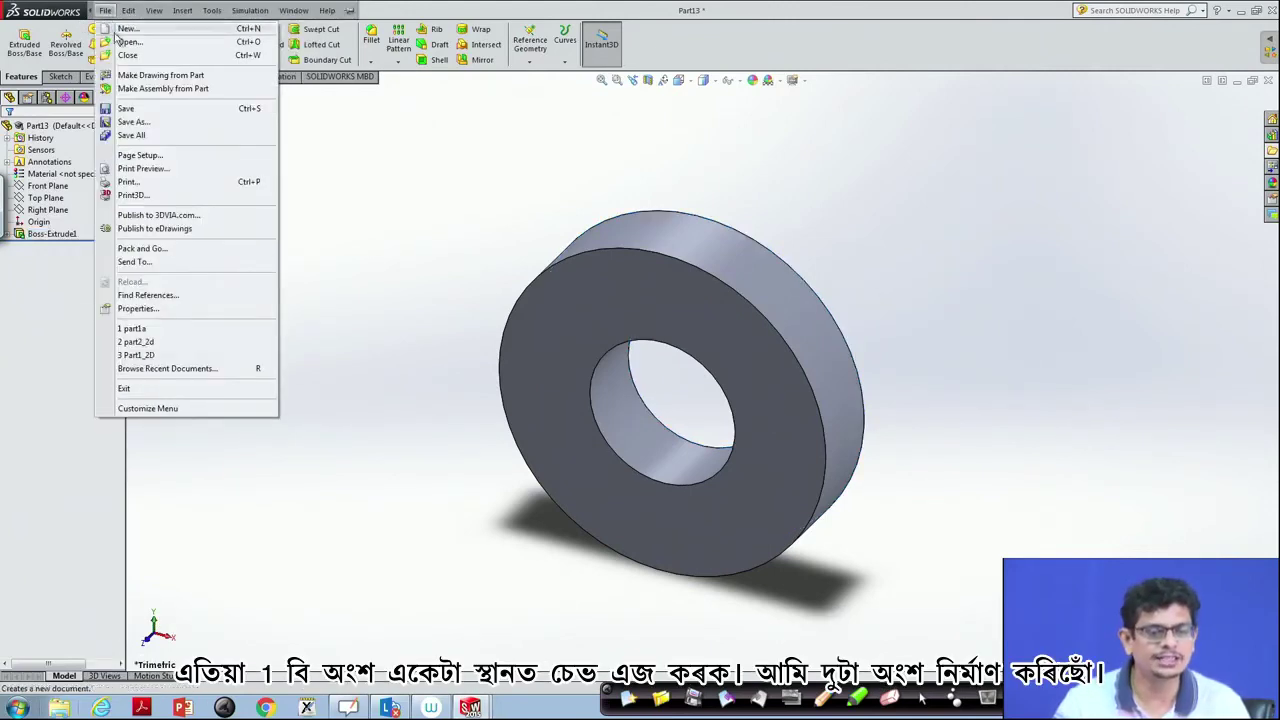
- Save the ring disc as part1b in the Drawing_prac folder
left_click(130, 121)
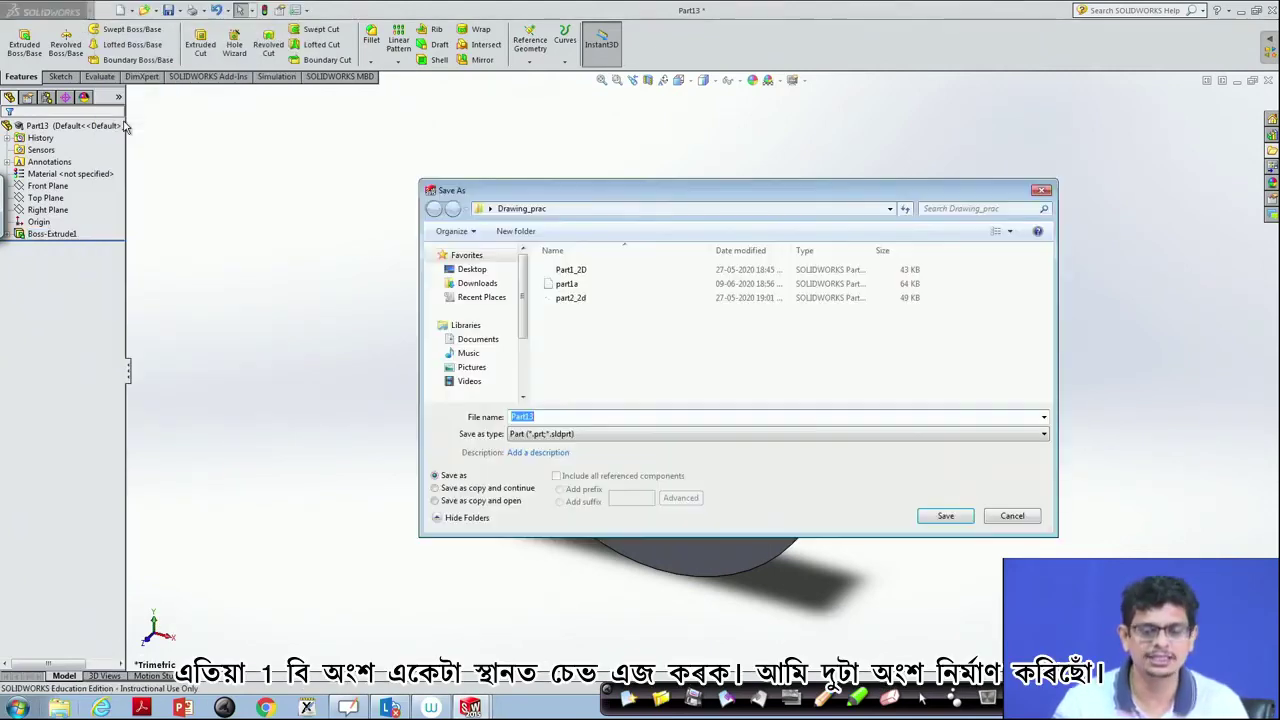
left_click_drag(543, 416, 487, 414)
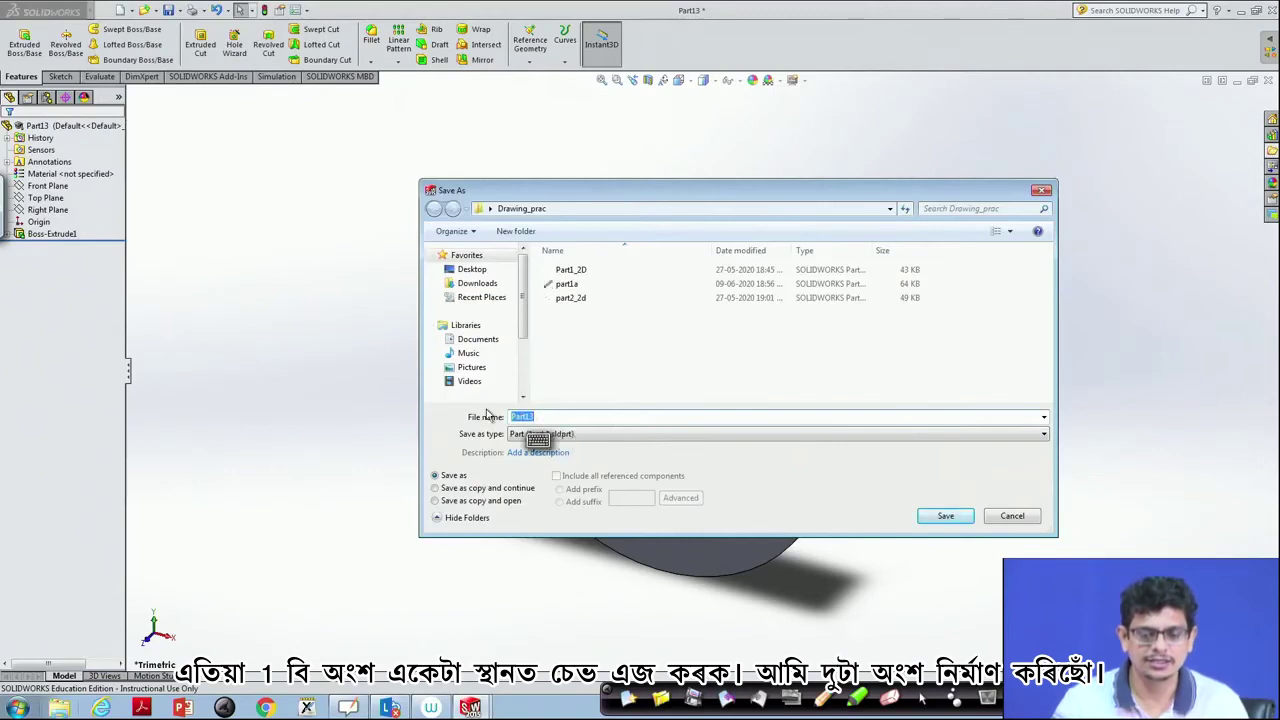
left_click(566, 284)
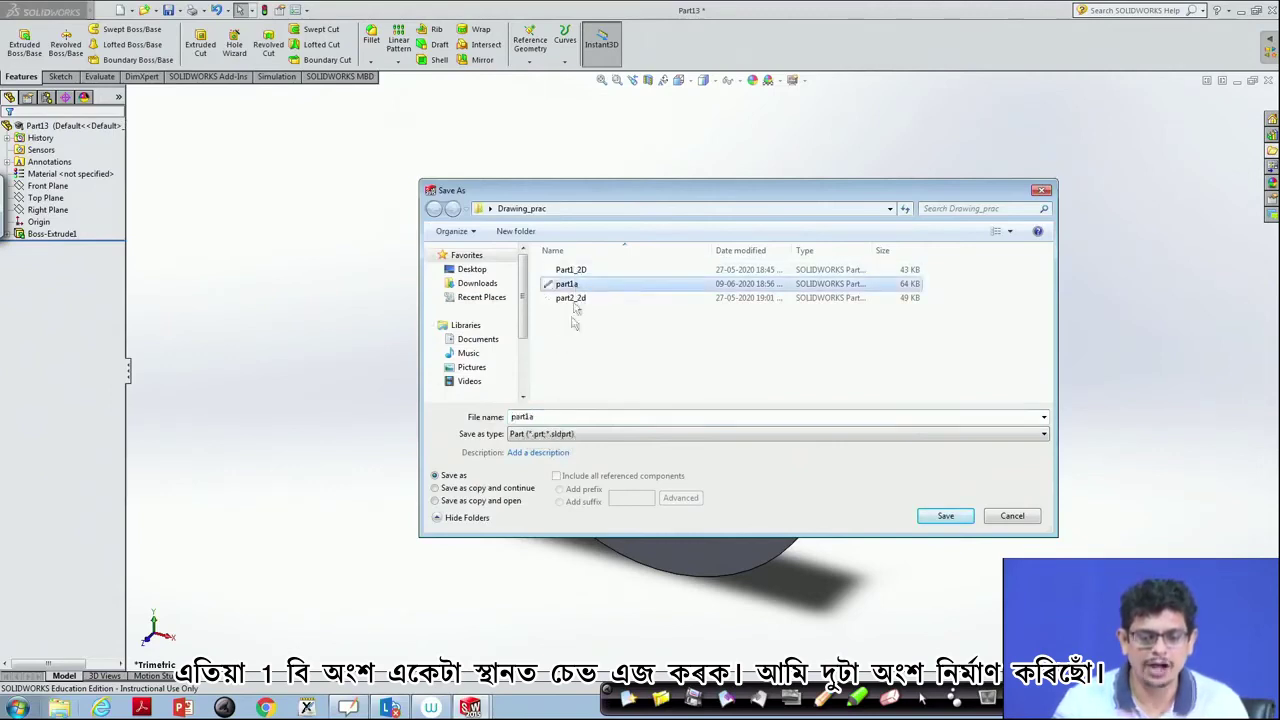
left_click(544, 419)
left_click(545, 418)
key("BackSpace")
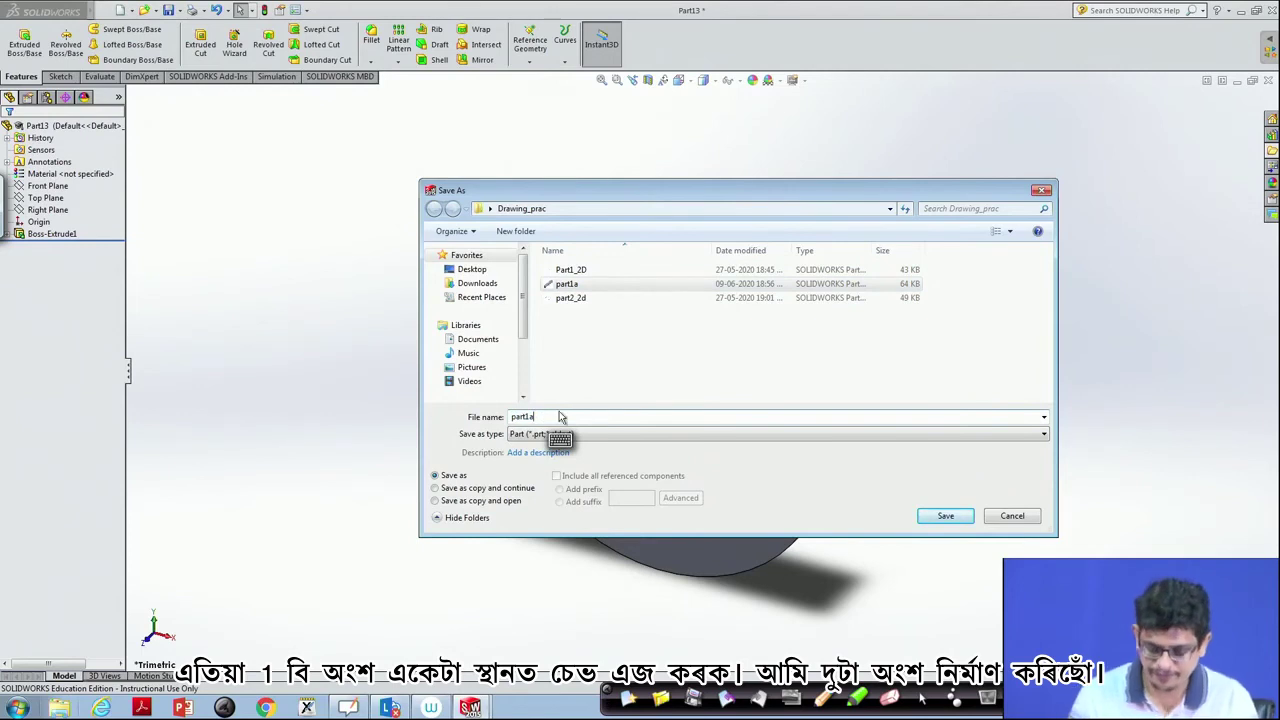
type("b")
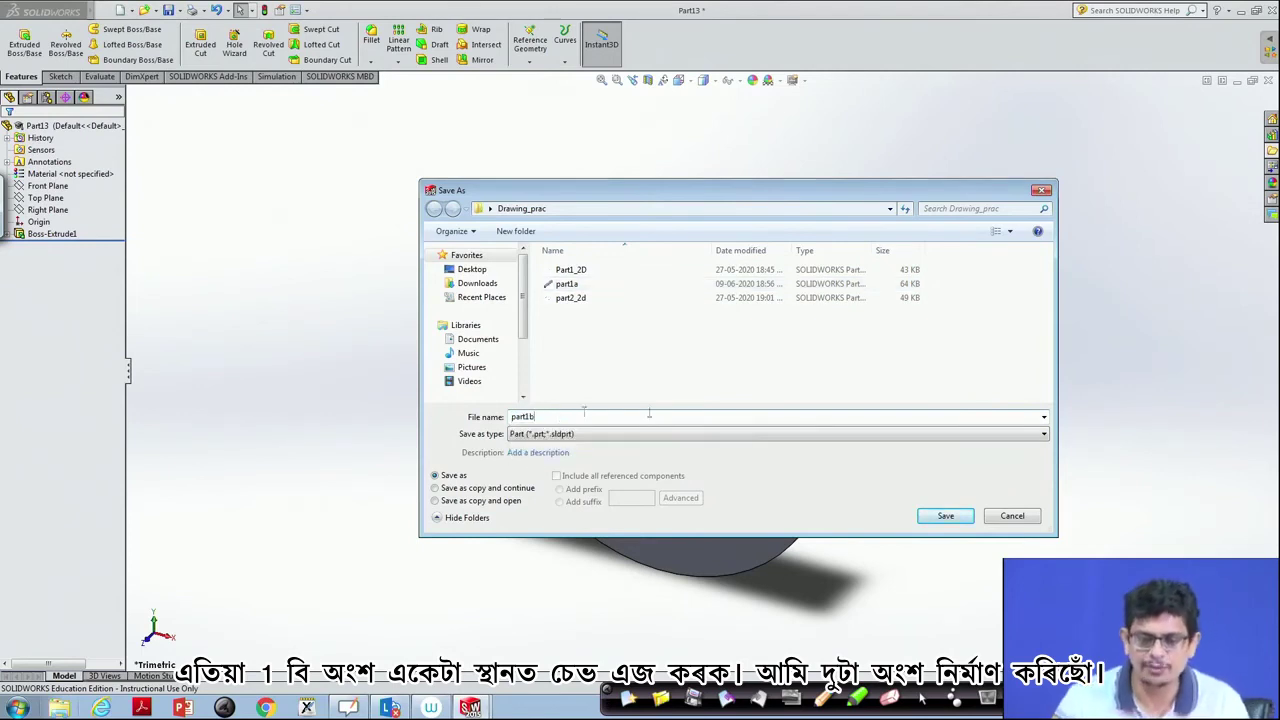
left_click(957, 520)
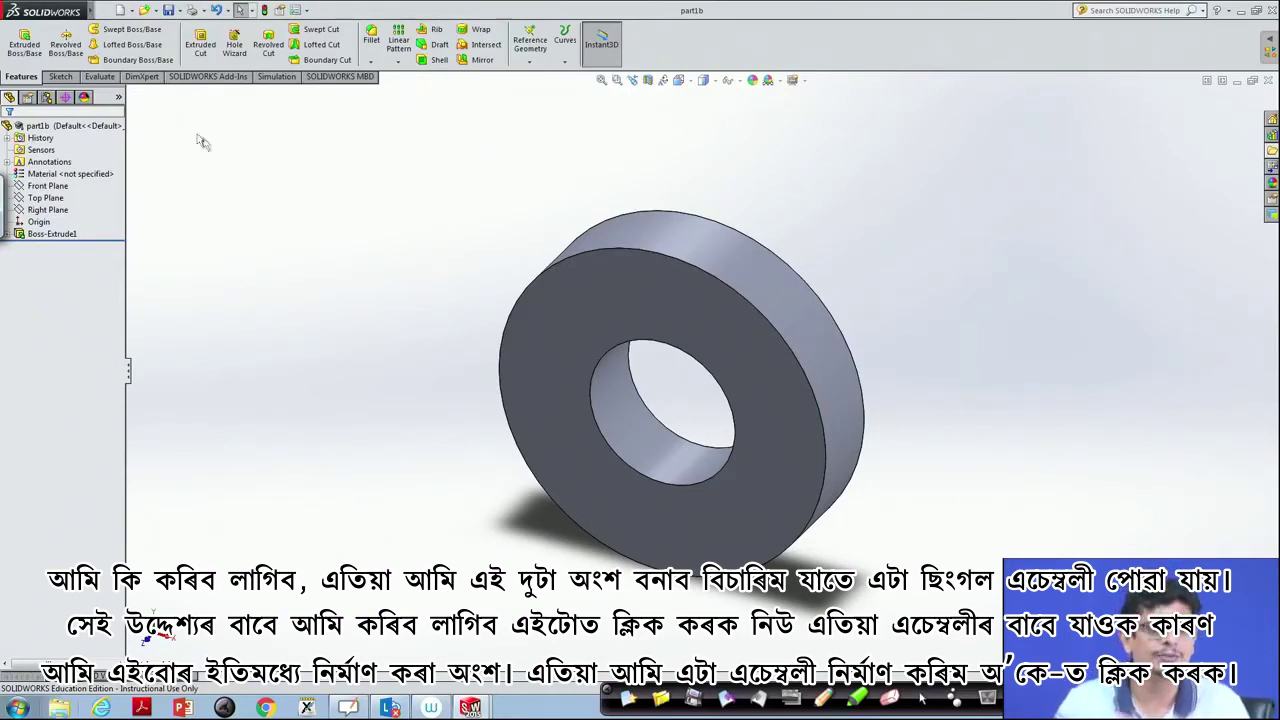
- Create a new Assembly document, Assem1
left_click(119, 11)
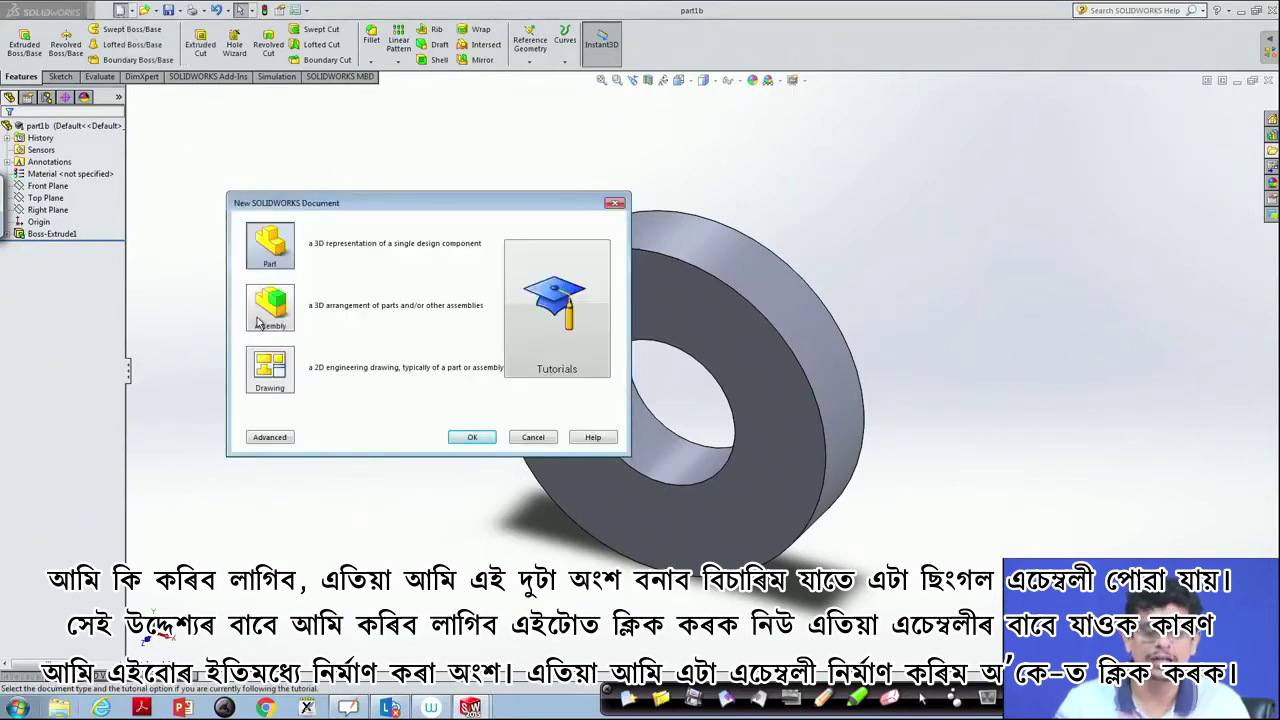
left_click(259, 321)
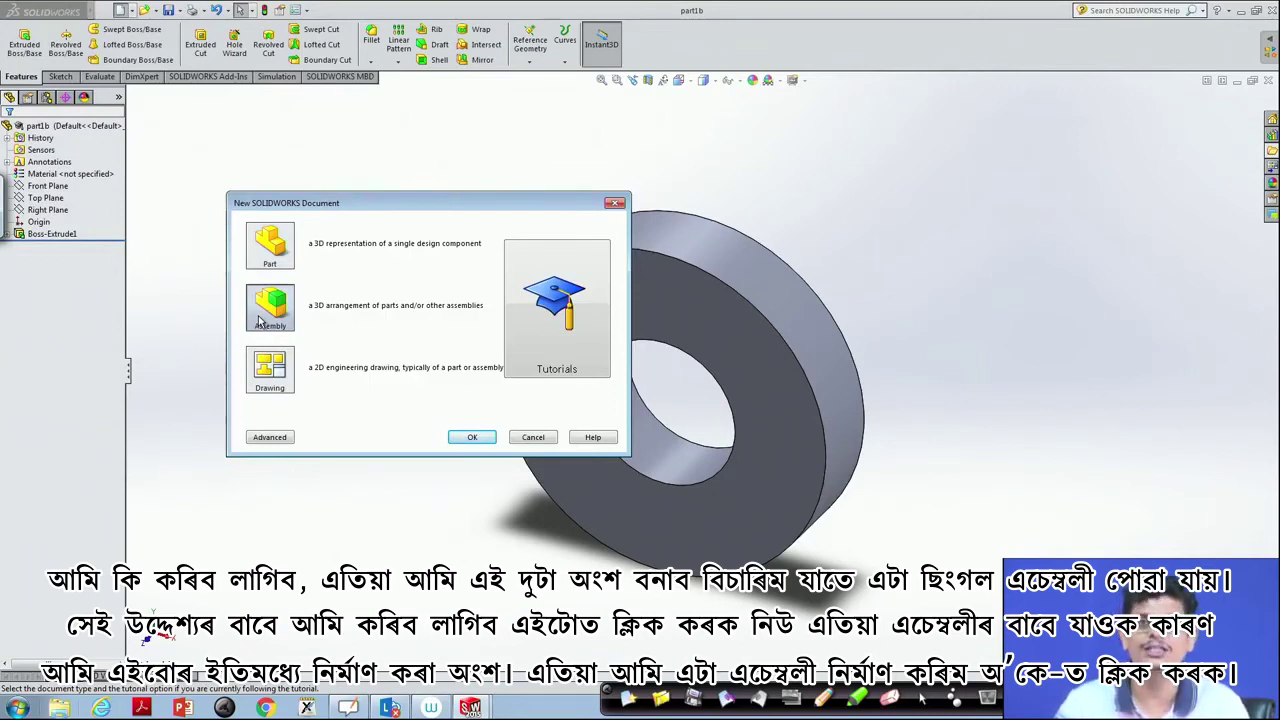
left_click(457, 437)
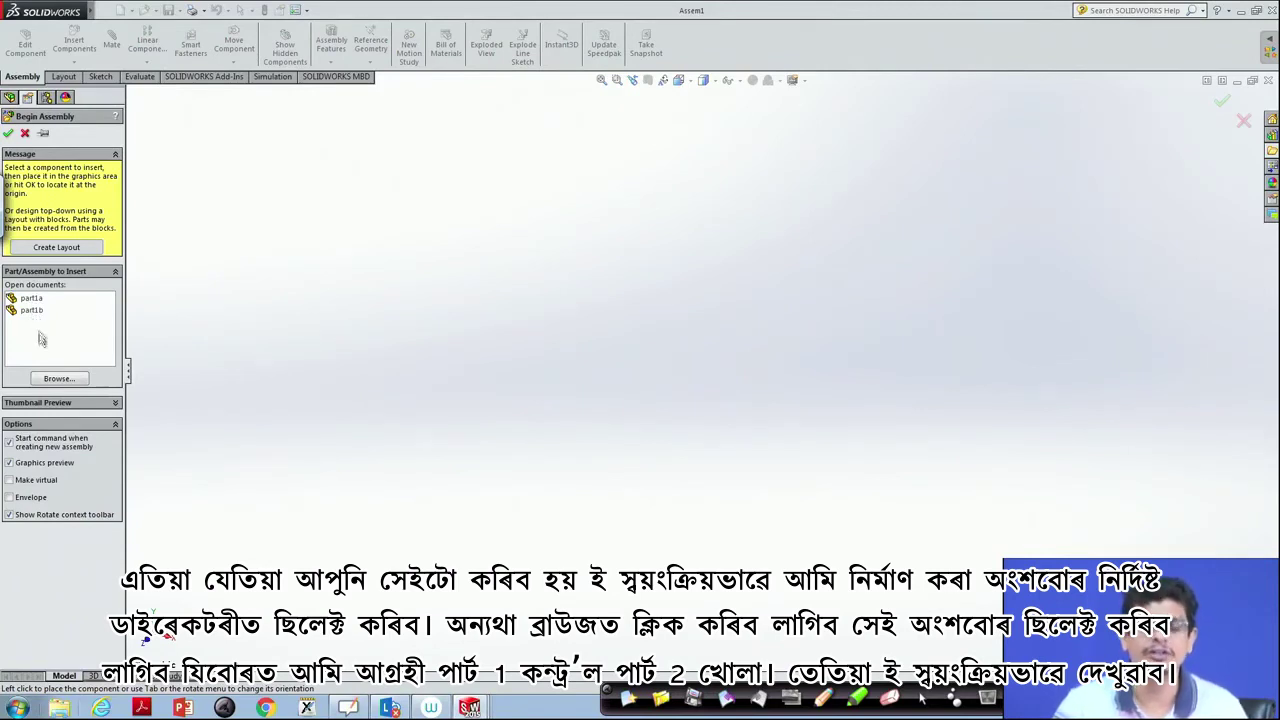
- Insert part1a and part1b, placing the washer below and right of the shaft
left_click(74, 381)
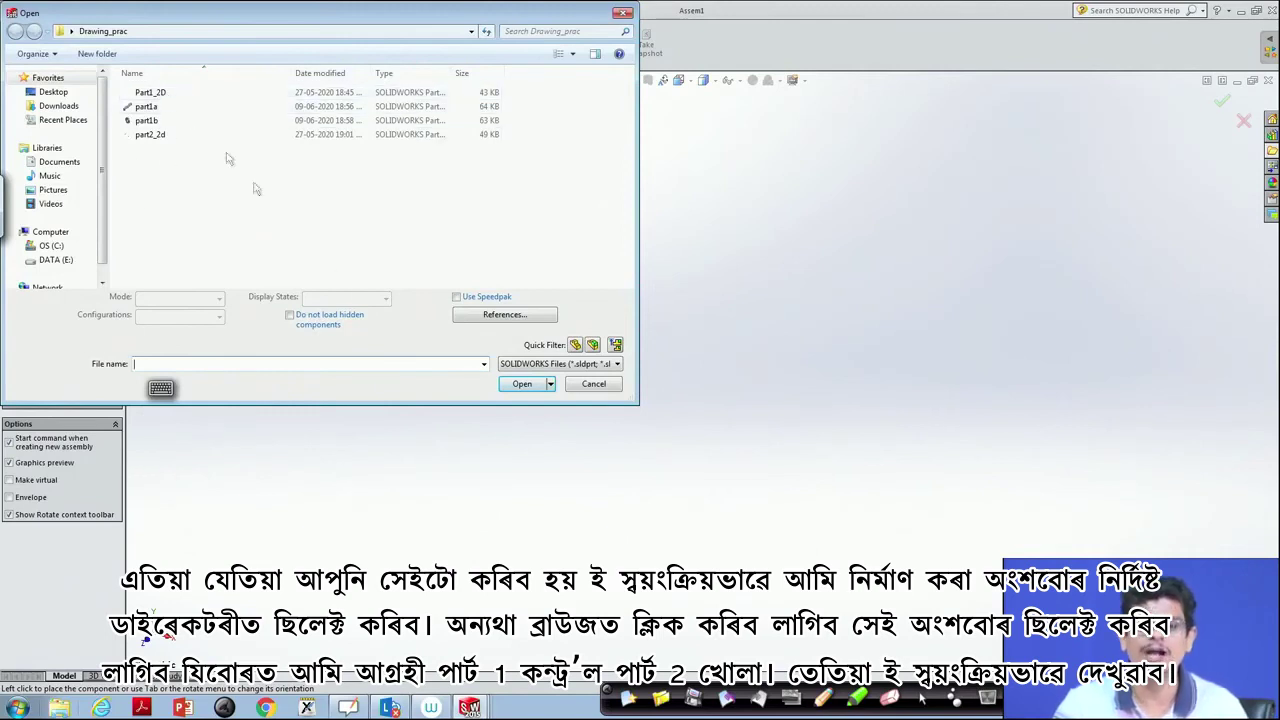
left_click(148, 106)
left_click(150, 120, "ctrl")
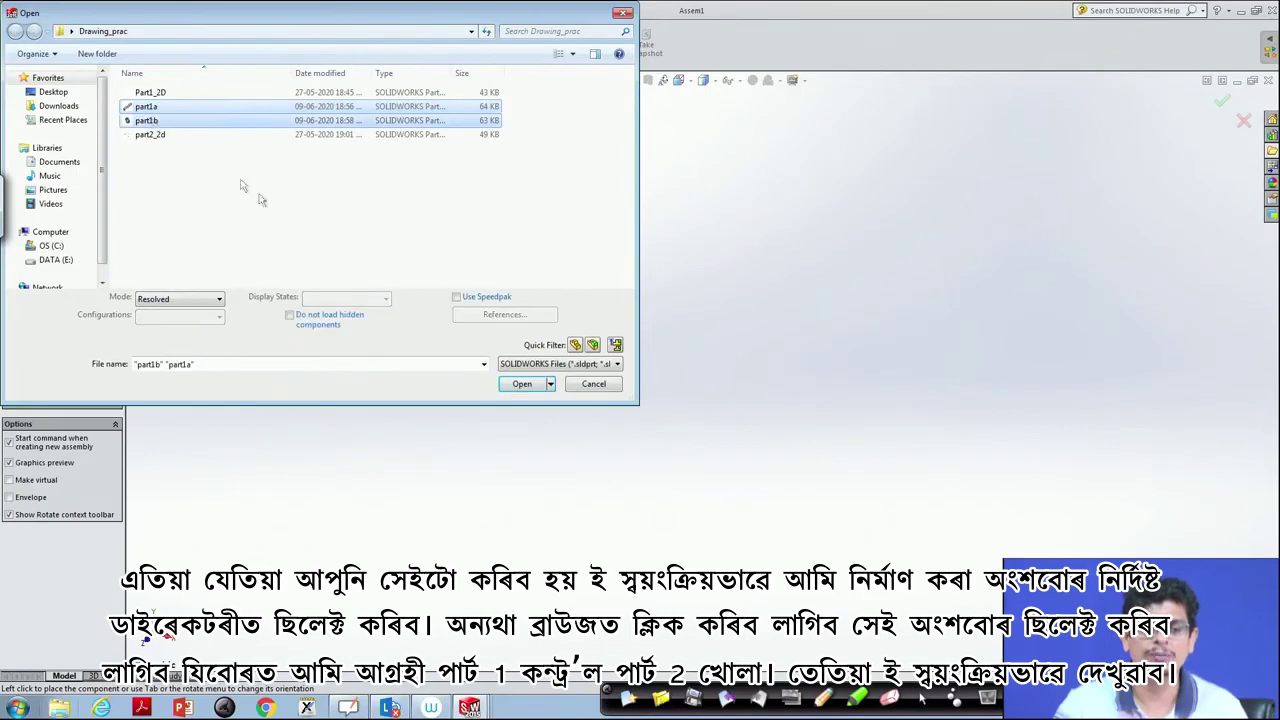
left_click(528, 387)
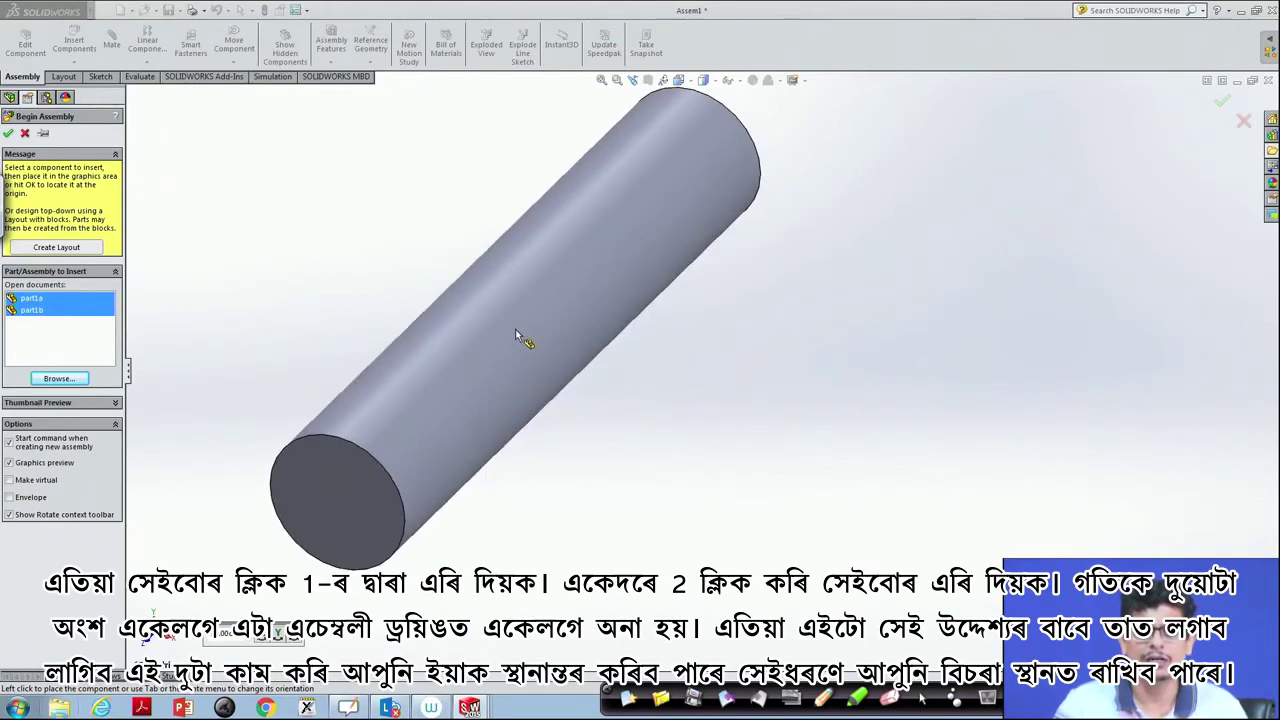
left_click(515, 329)
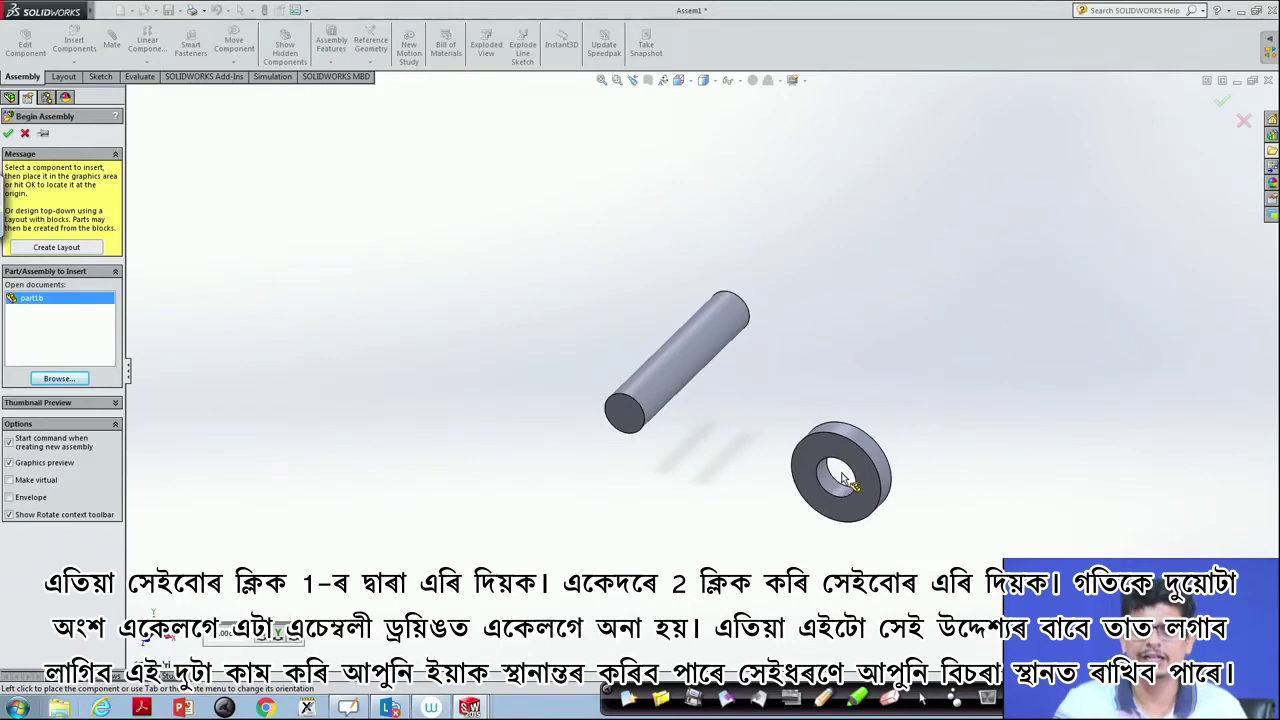
left_click(839, 469)
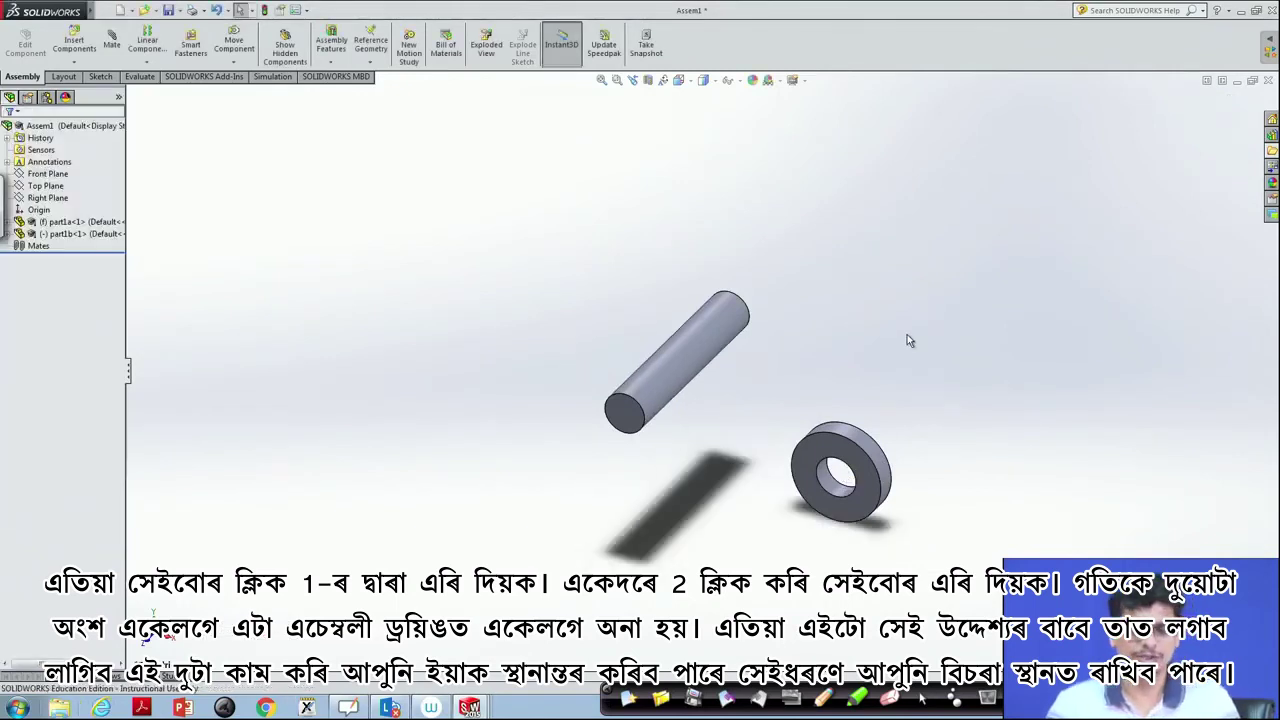
key("alt+f")
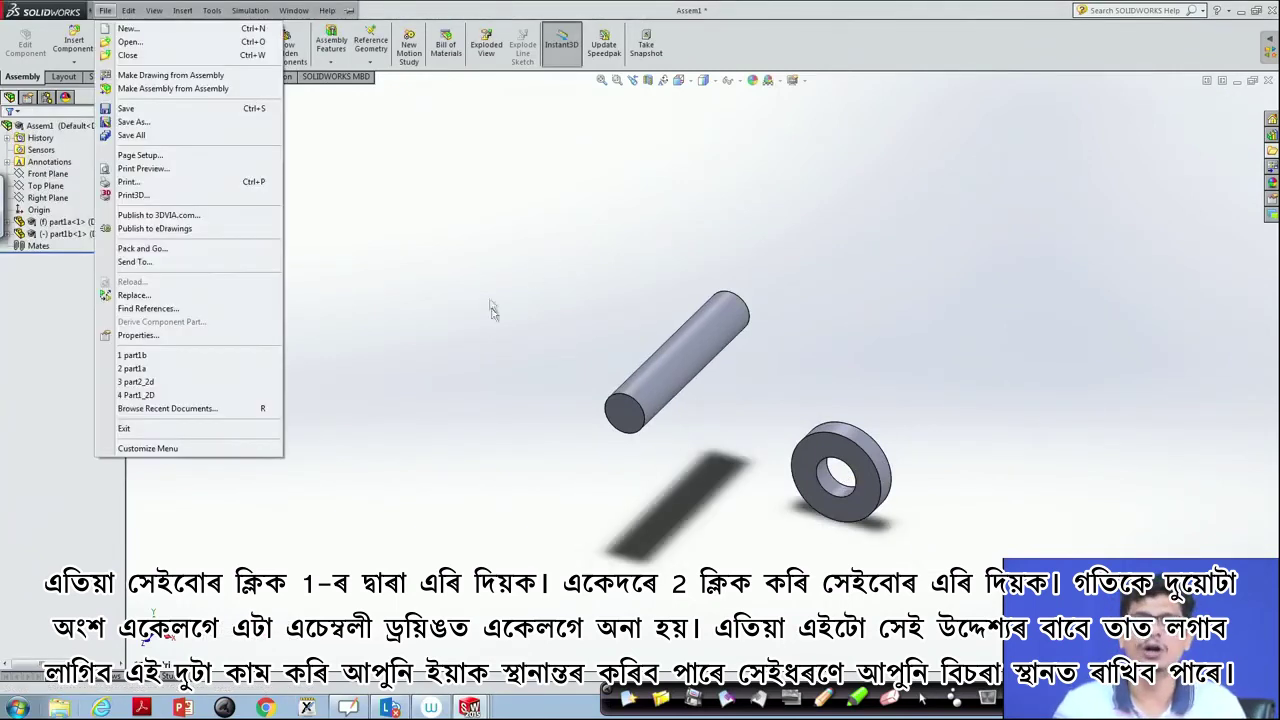
- Drag the washer part1b to the left of the shaft cylinder
left_click(425, 328)
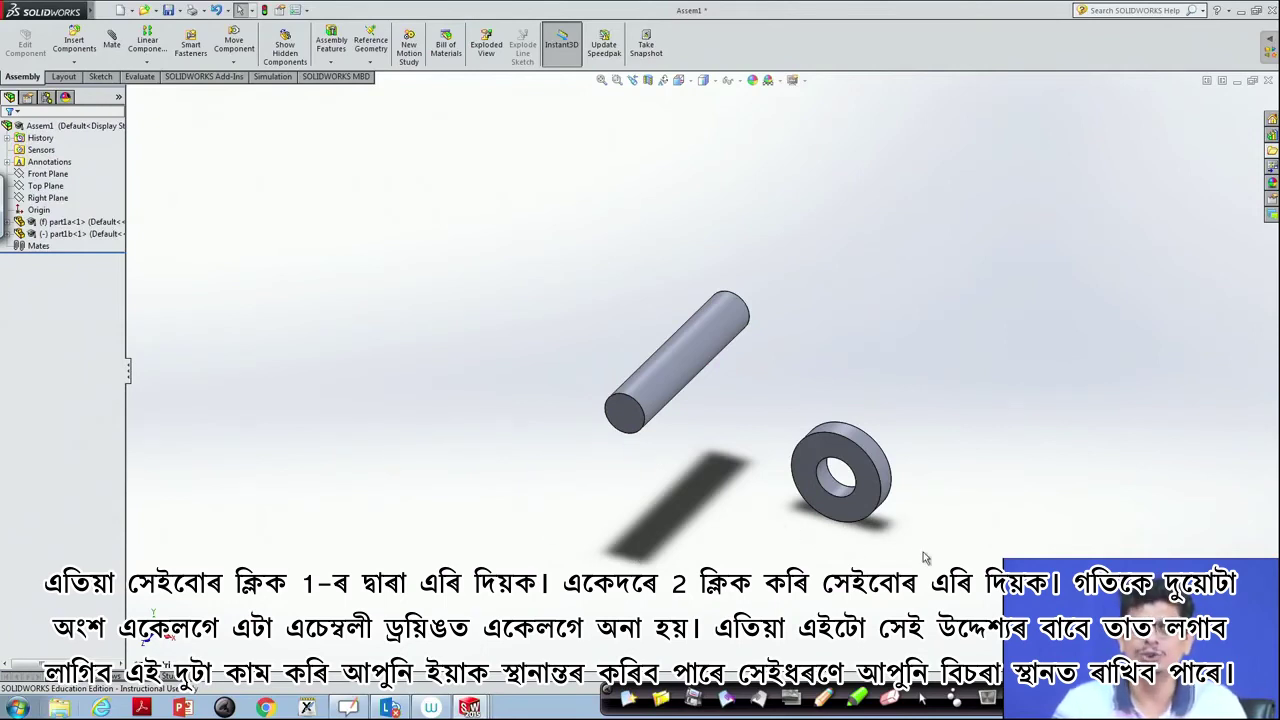
mouse_move(884, 507)
left_mouse_down()
mouse_move(670, 383)
mouse_move(675, 405)
mouse_move(650, 435)
mouse_move(696, 358)
mouse_move(752, 341)
mouse_move(726, 352)
mouse_move(686, 420)
mouse_move(536, 312)
mouse_move(683, 314)
mouse_move(720, 522)
mouse_move(511, 459)
mouse_move(476, 424)
mouse_move(486, 430)
left_mouse_up()
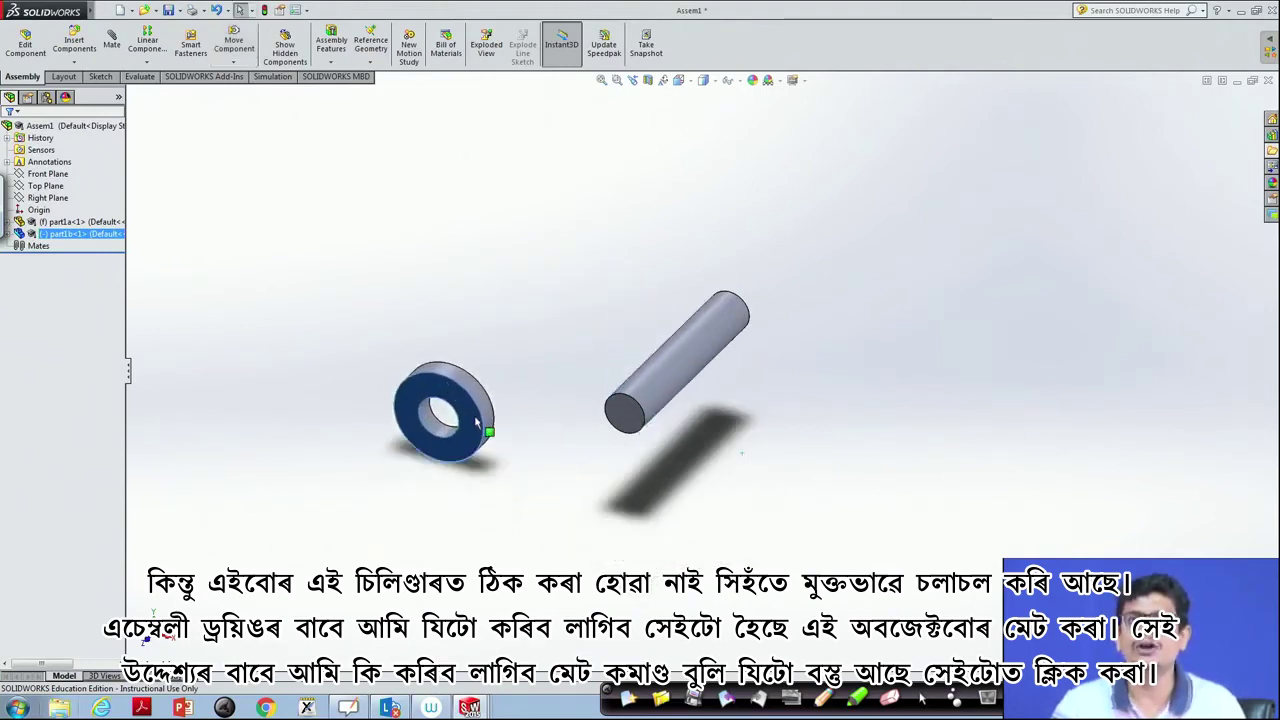
left_click(479, 554)
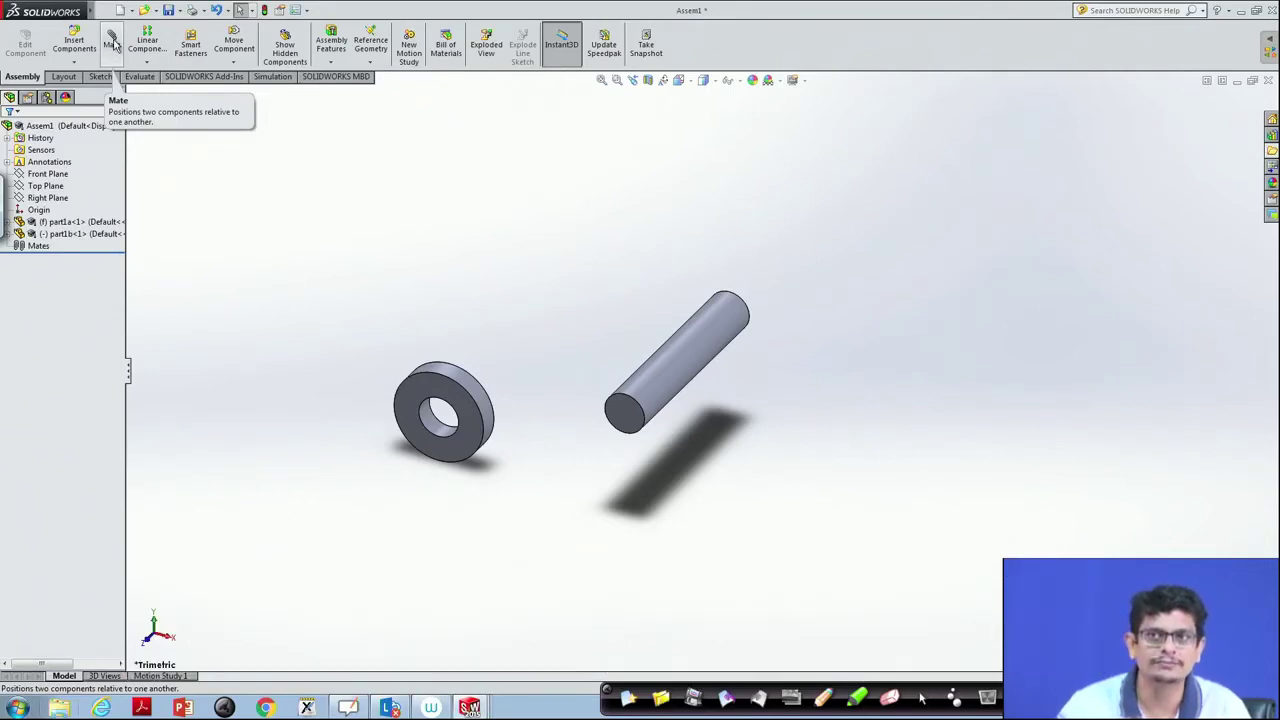
- Add a Concentric mate between the shaft's outer cylindrical face and the washer's hole
left_click(113, 42)
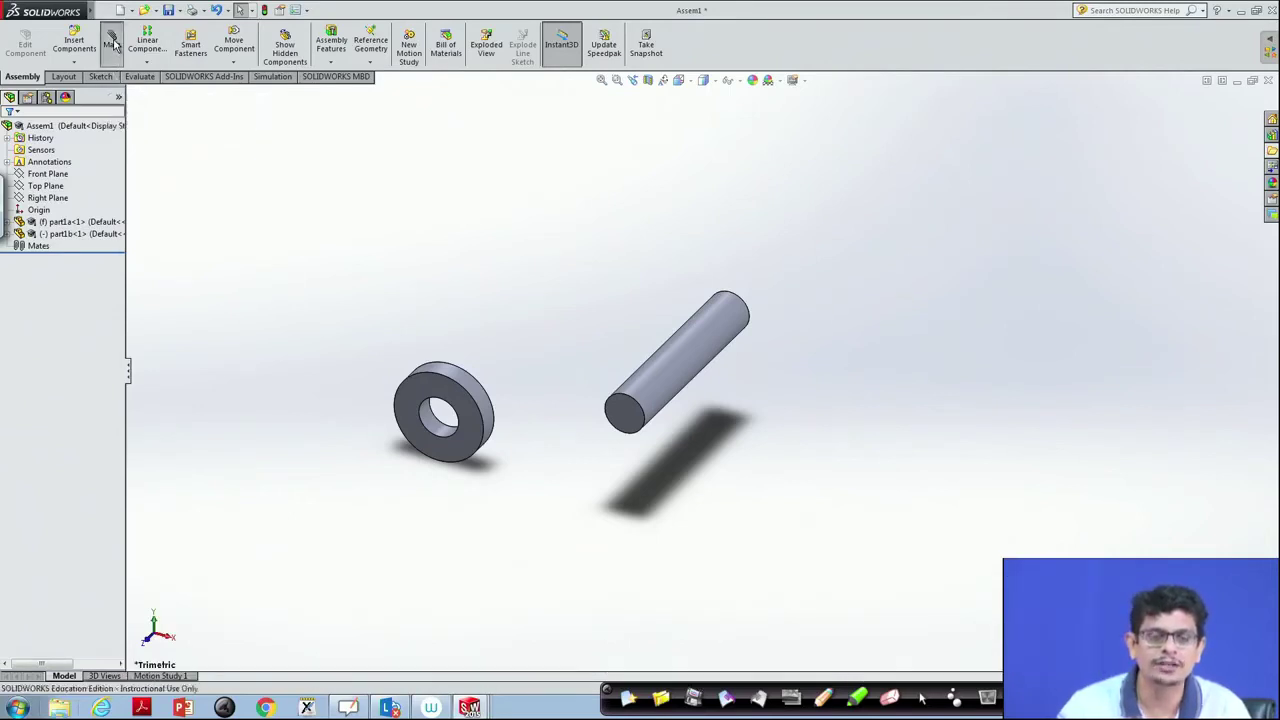
left_click(692, 352)
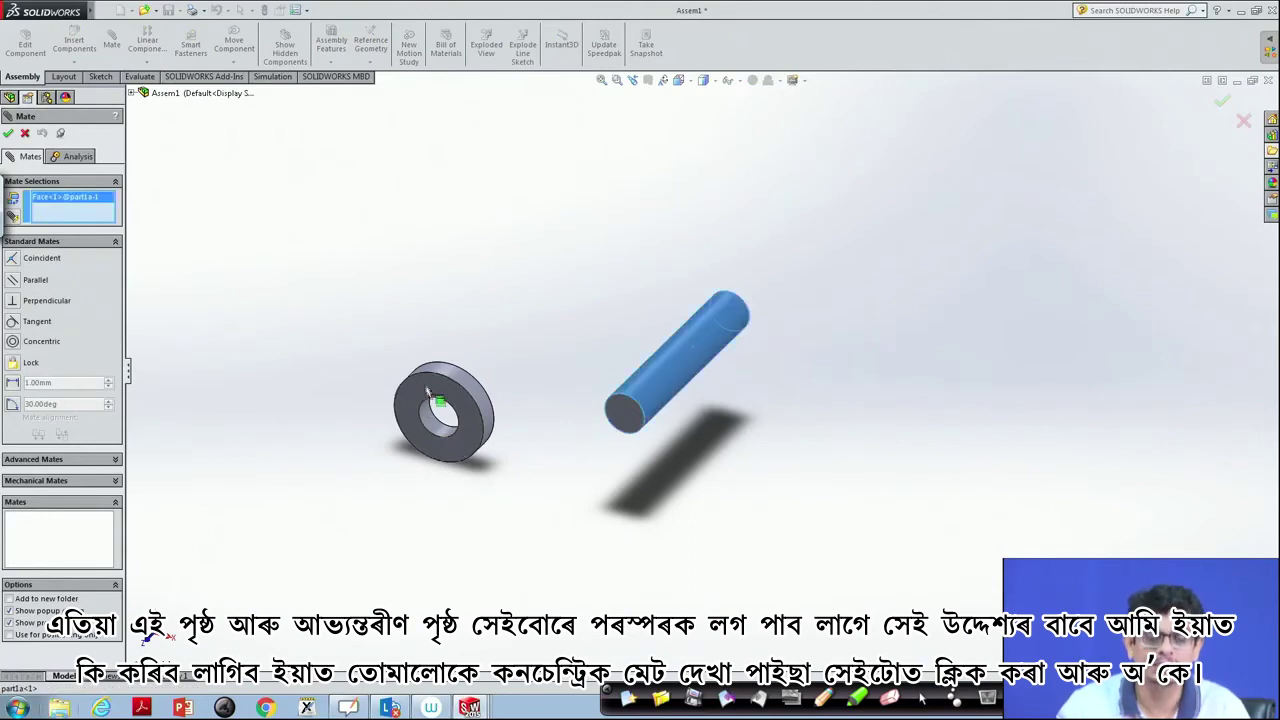
left_click(430, 422)
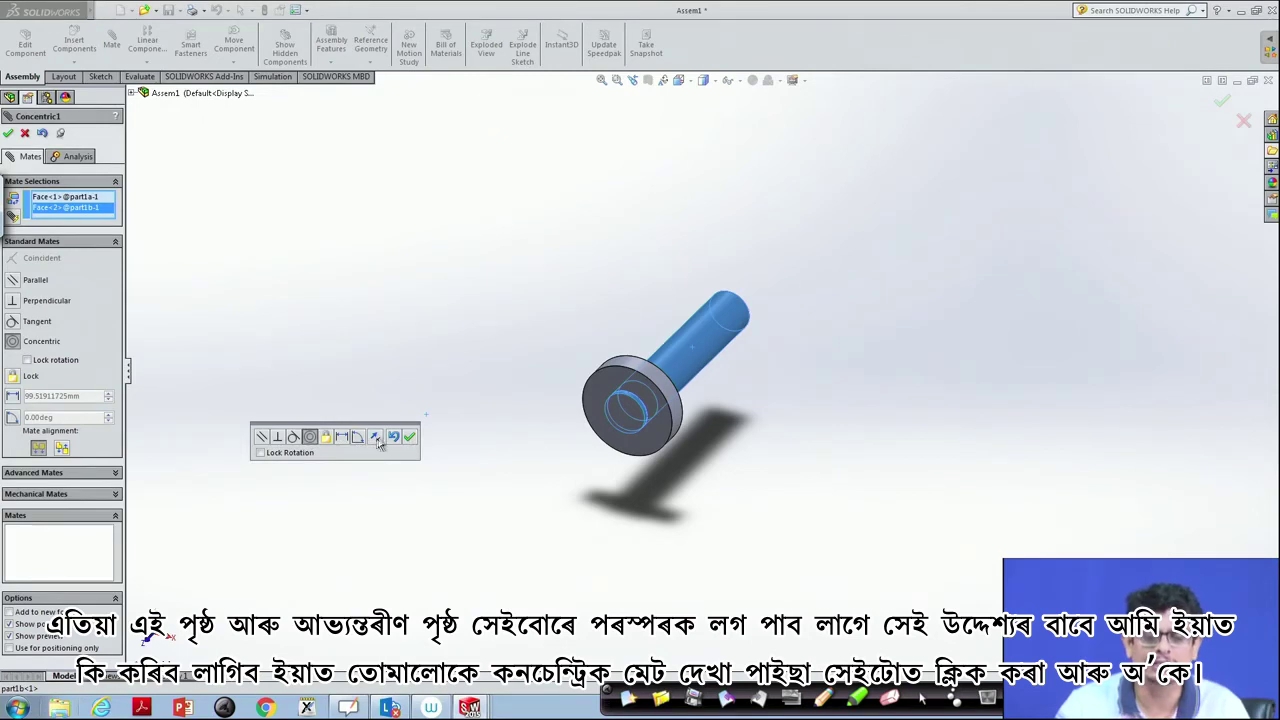
left_click(410, 437)
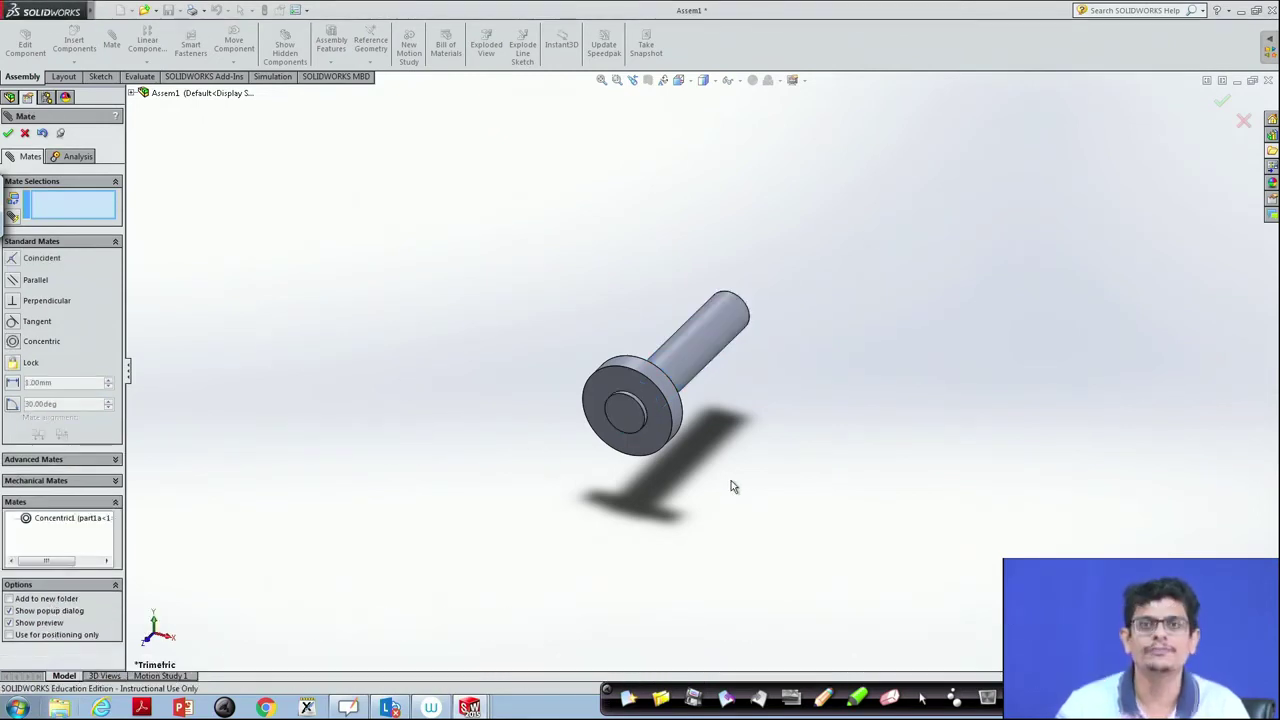
- Drag the shaft and washer so the washer slides along the axis to mid-shaft
mouse_move(664, 428)
left_mouse_down()
mouse_move(686, 398)
mouse_move(707, 397)
mouse_move(779, 300)
mouse_move(487, 397)
mouse_move(648, 419)
mouse_move(653, 405)
left_mouse_up()
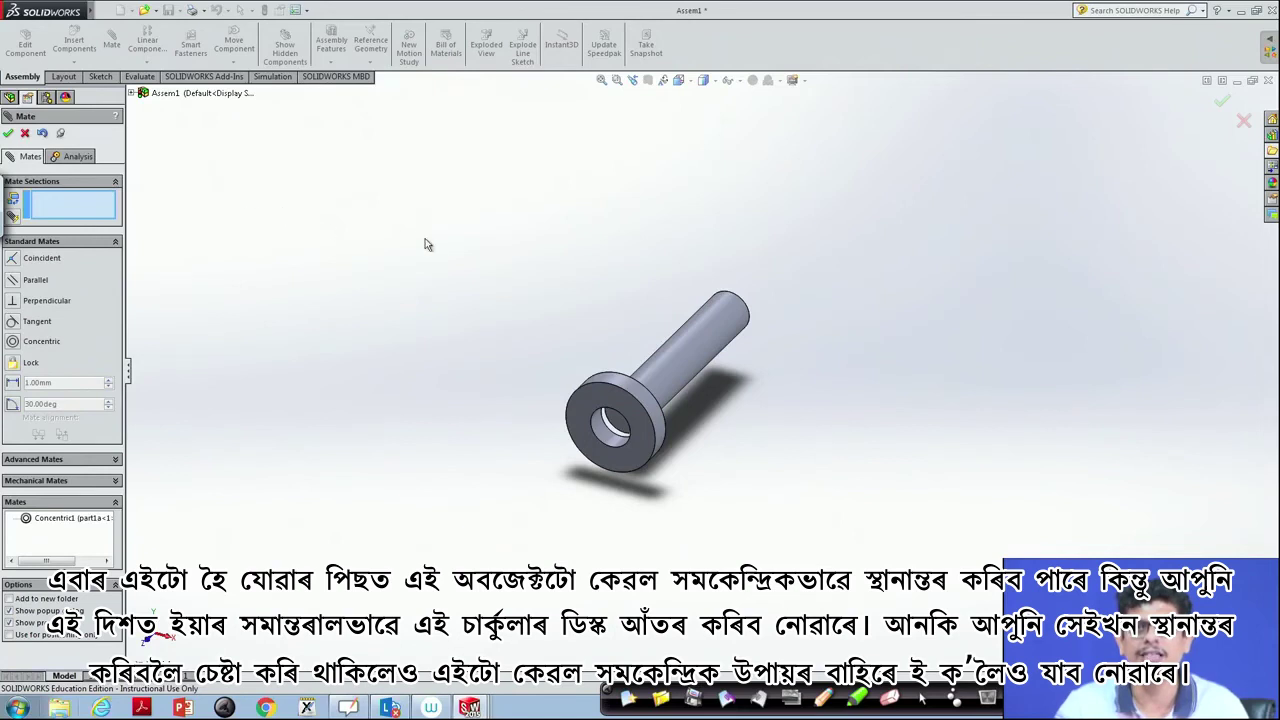
mouse_move(630, 383)
left_mouse_down()
mouse_move(449, 304)
mouse_move(414, 340)
mouse_move(549, 274)
mouse_move(660, 250)
mouse_move(657, 294)
mouse_move(569, 343)
mouse_move(495, 358)
mouse_move(571, 323)
mouse_move(609, 284)
mouse_move(571, 323)
mouse_move(596, 313)
left_mouse_up()
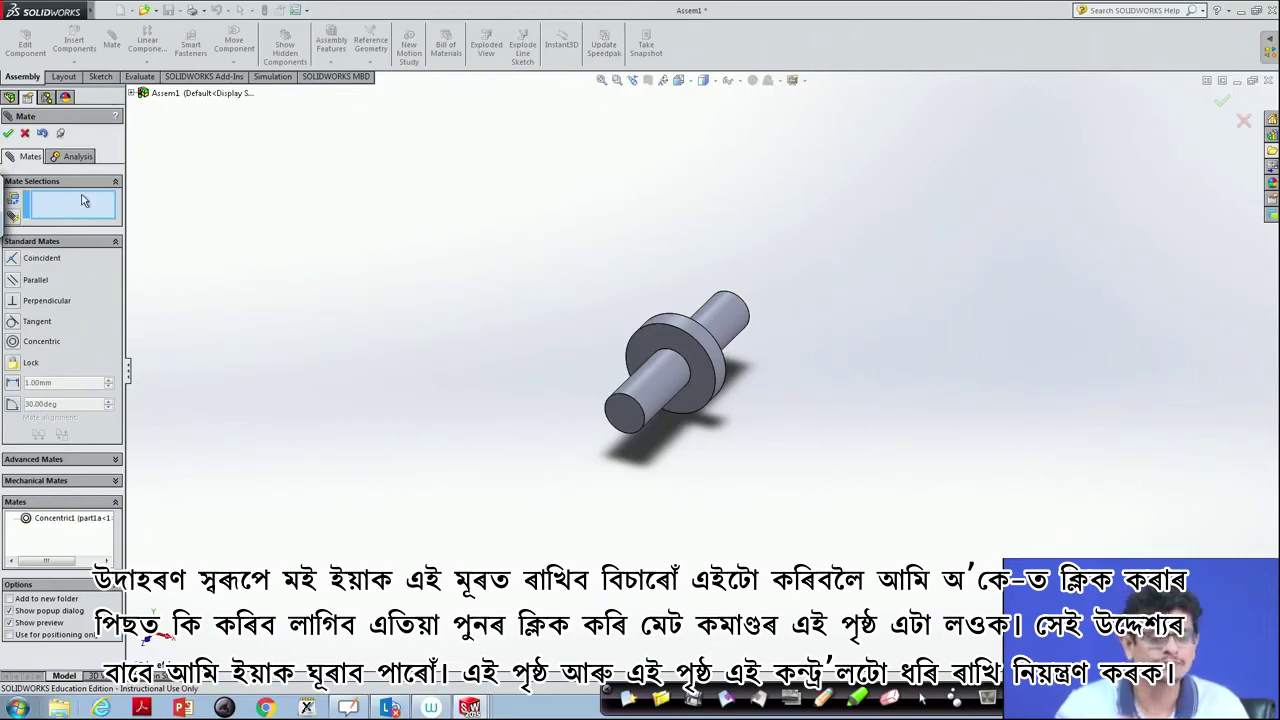
- Preview a Coincident mate between the washer face and shaft end face, cancel it, and reopen Mate
left_click(8, 134)
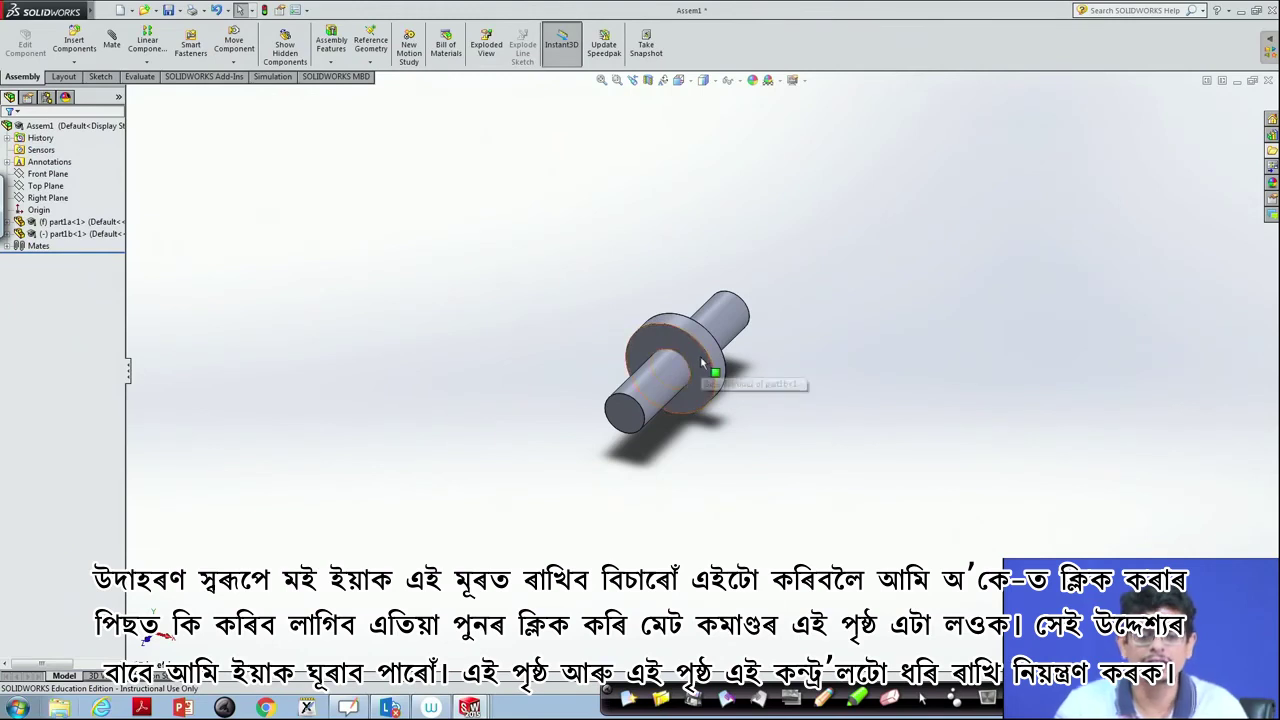
left_click(111, 44)
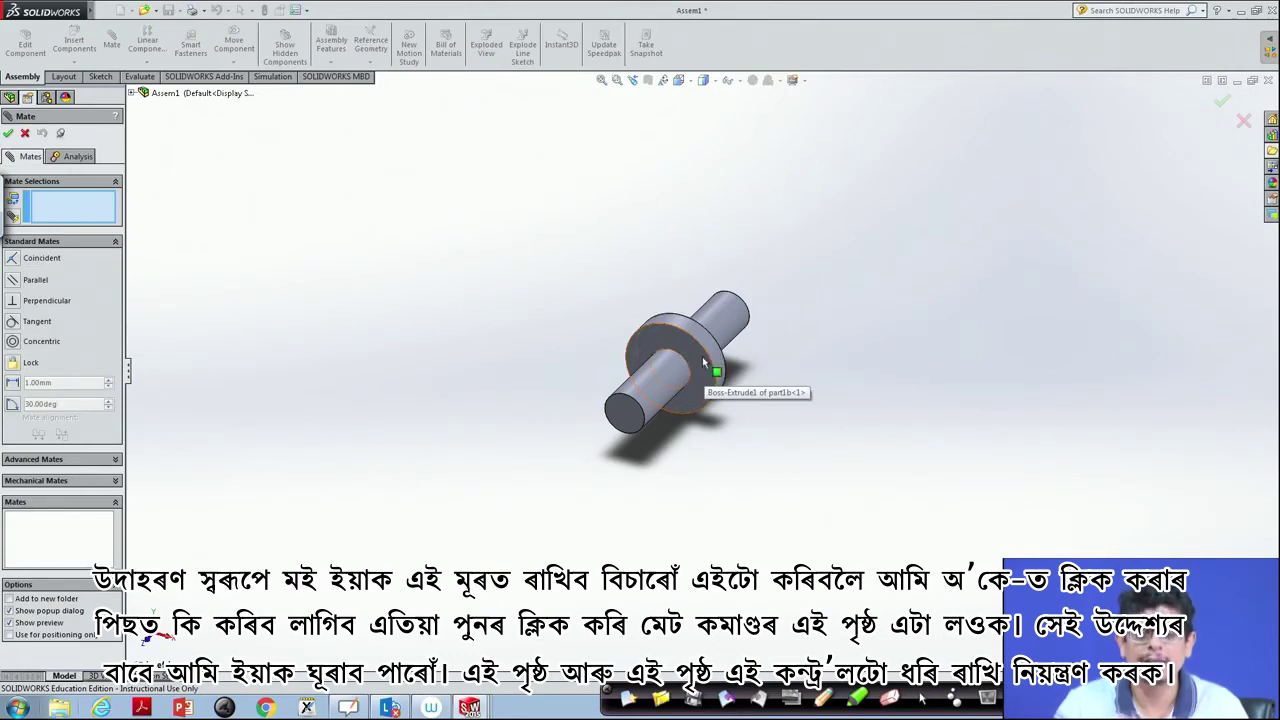
middle_click_drag(865, 360, 686, 377)
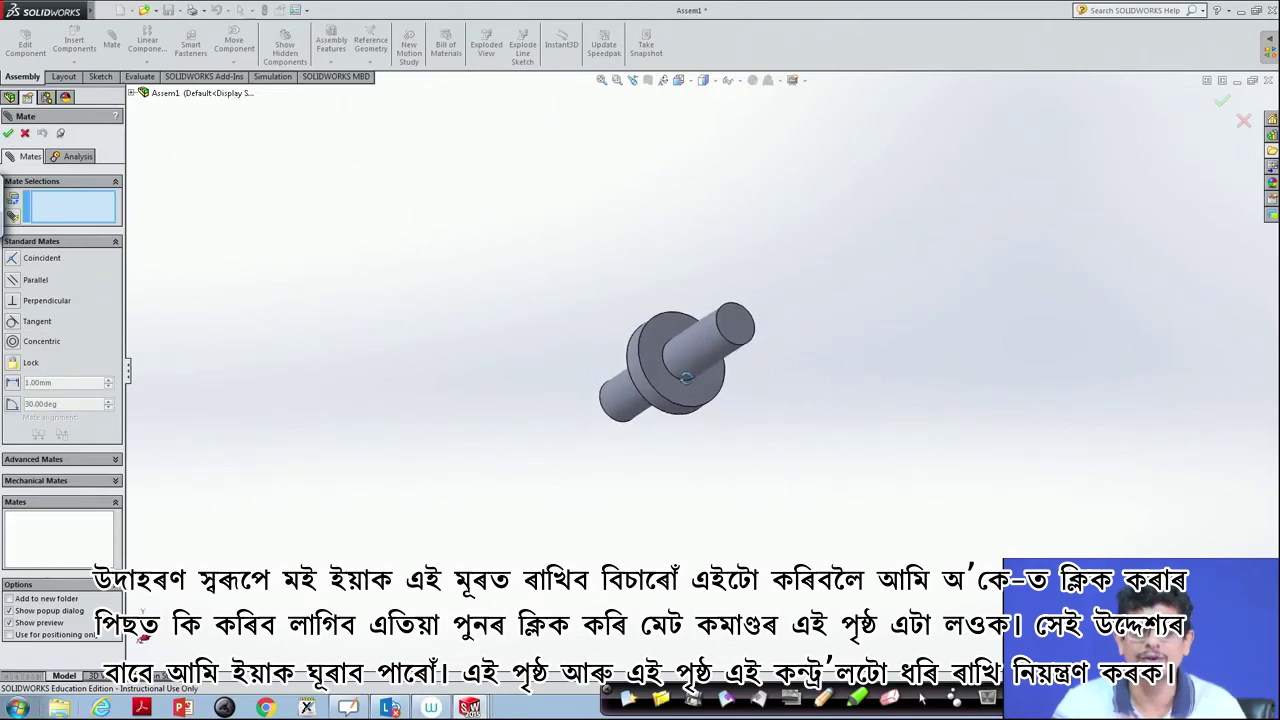
left_click(651, 372)
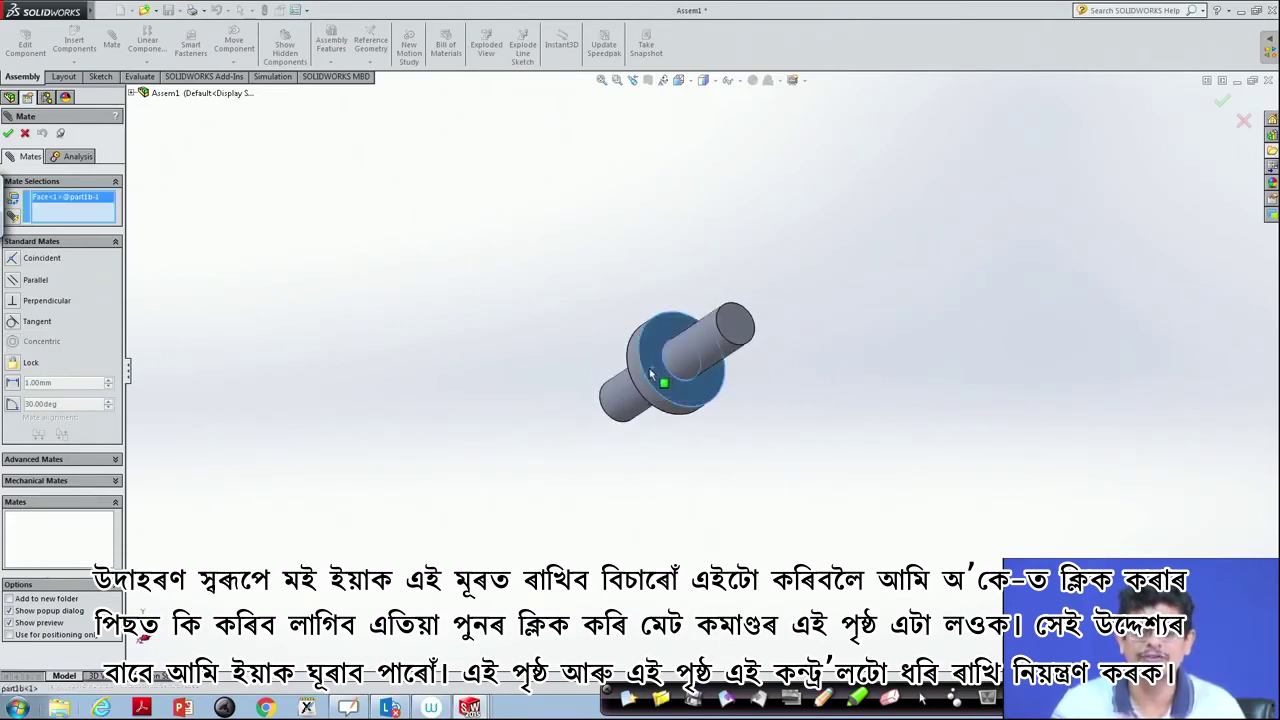
left_click(739, 329)
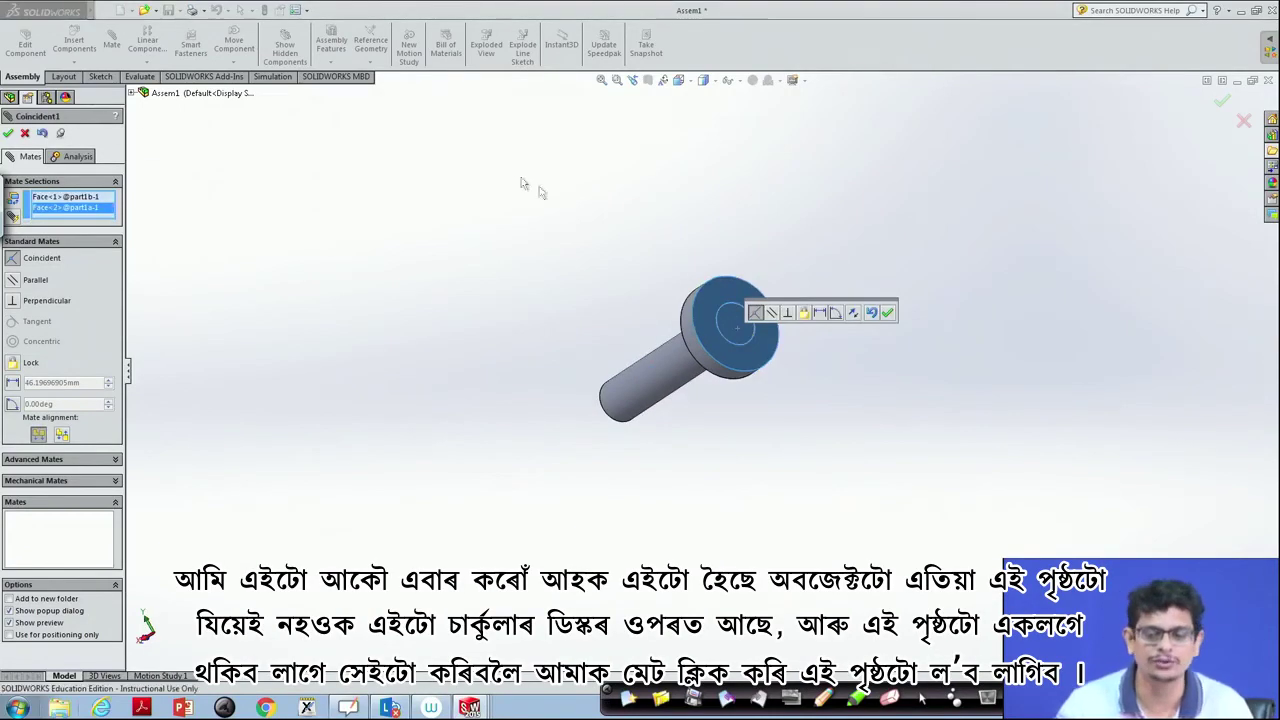
left_click(24, 134)
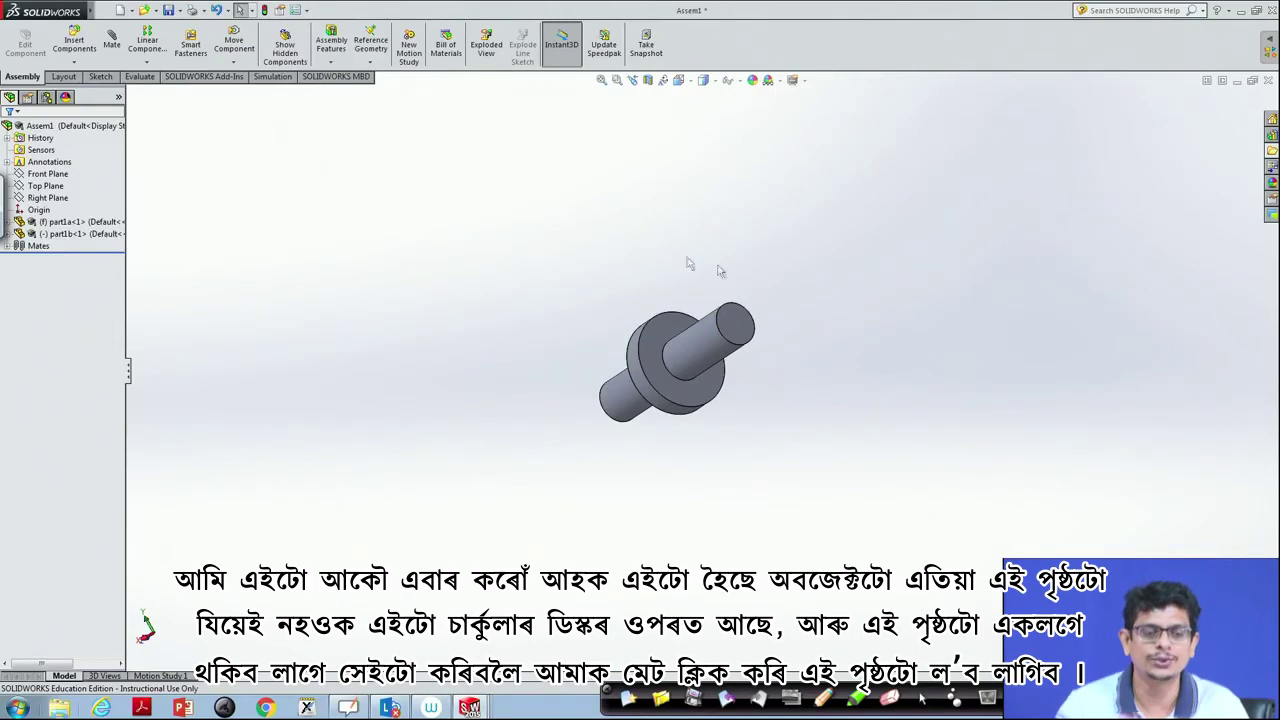
left_click(111, 42)
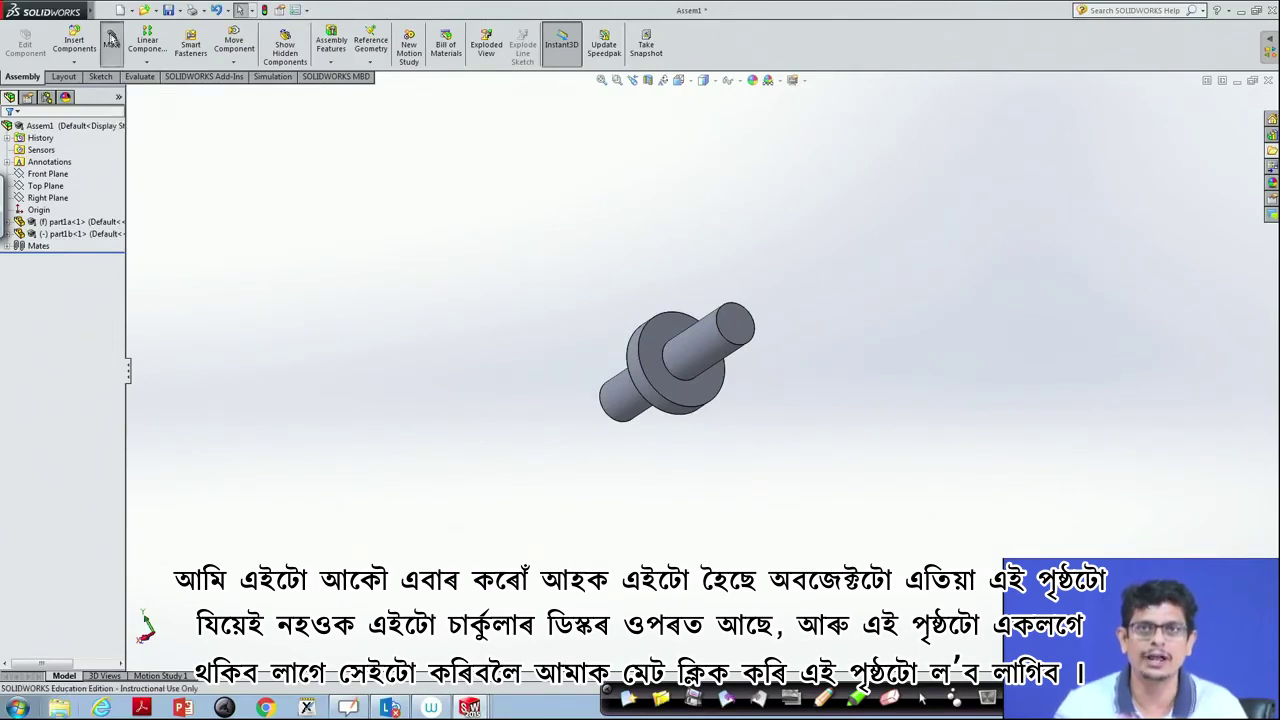
- Mate the washer's flat face coincident with the shaft's end face as Coincident2
left_click(652, 368)
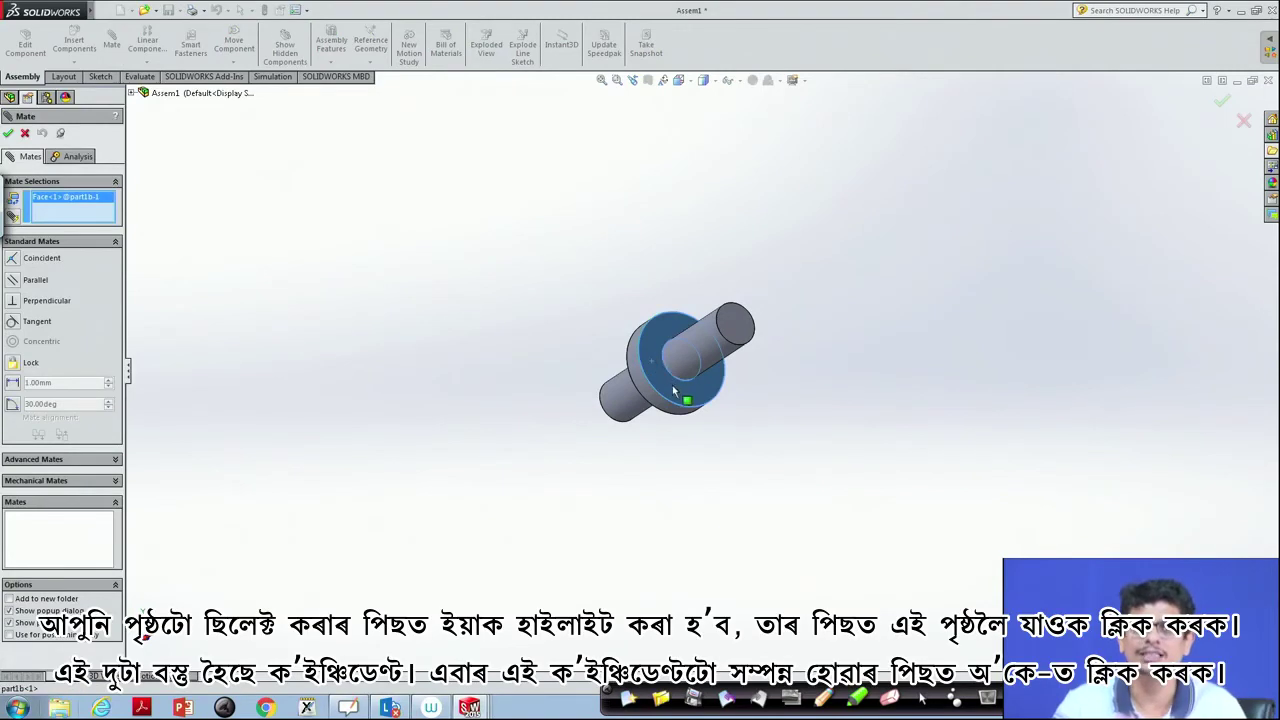
left_click(741, 324)
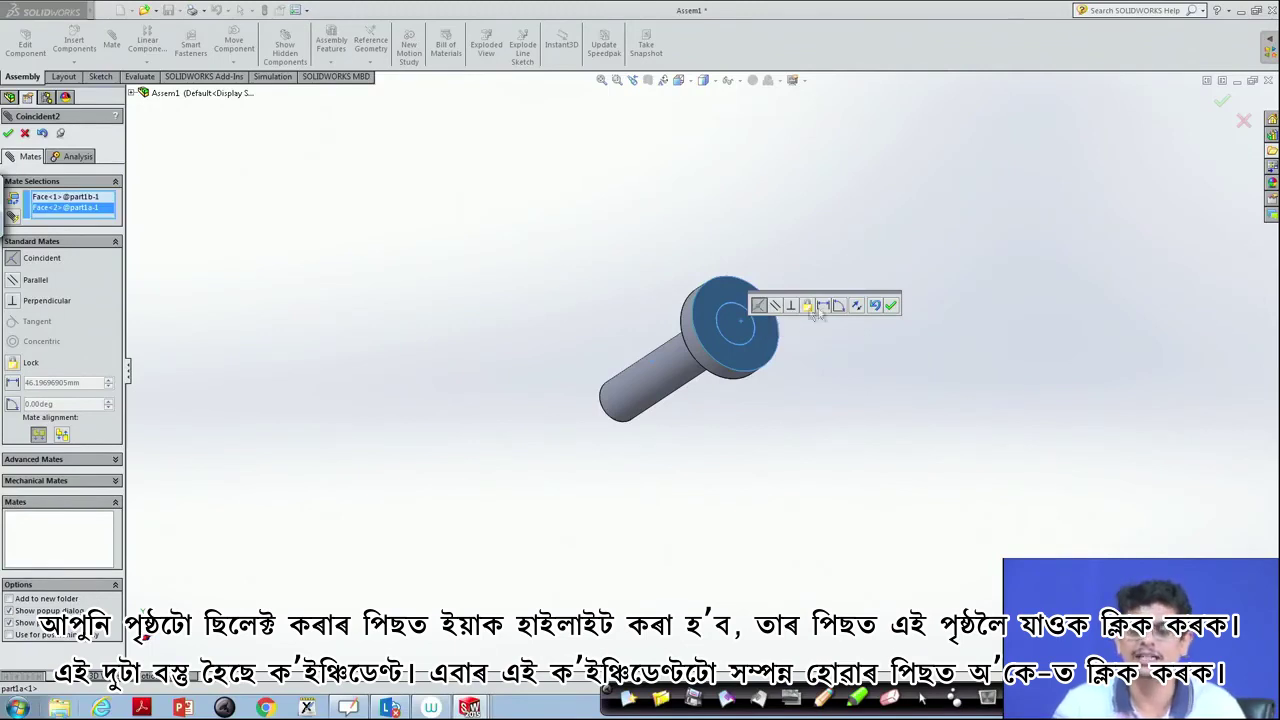
left_click(890, 306)
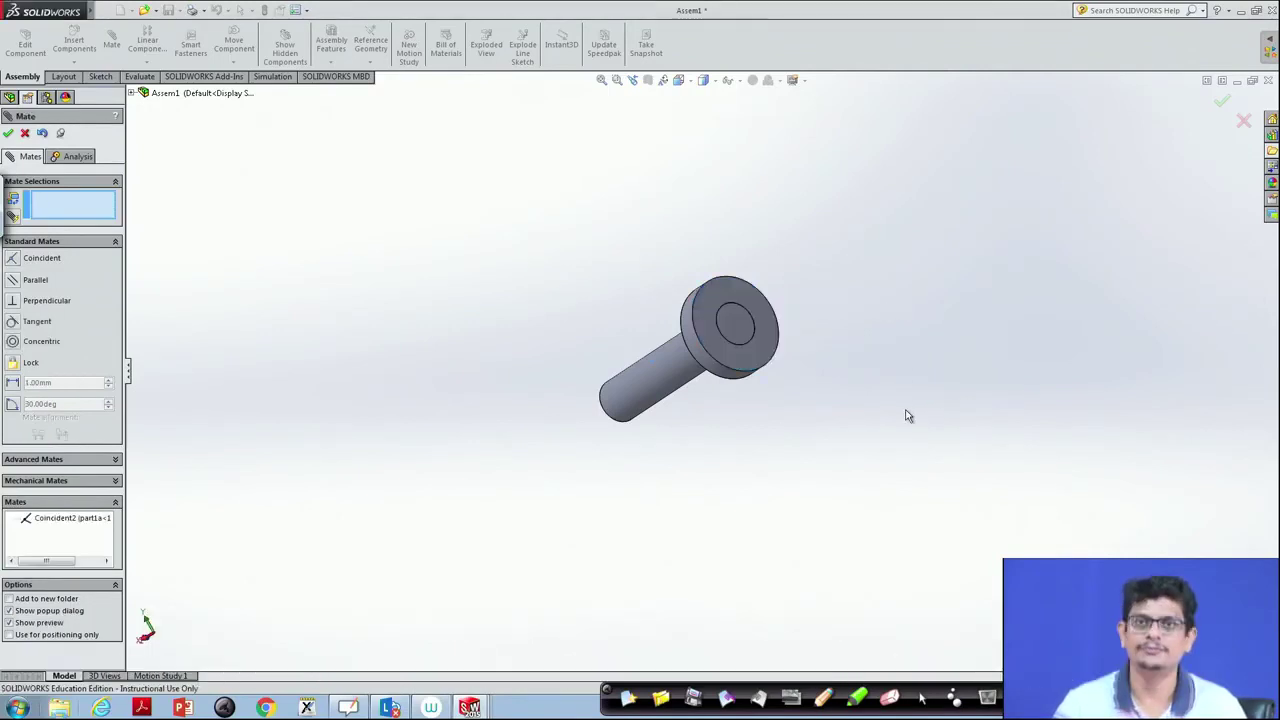
- Inspect the washer flush at the shaft end, close the Mate settings and select the disc
mouse_move(691, 466)
middle_mouse_down()
mouse_move(877, 334)
mouse_move(893, 192)
mouse_move(826, 286)
mouse_move(640, 423)
mouse_move(704, 425)
middle_mouse_up()
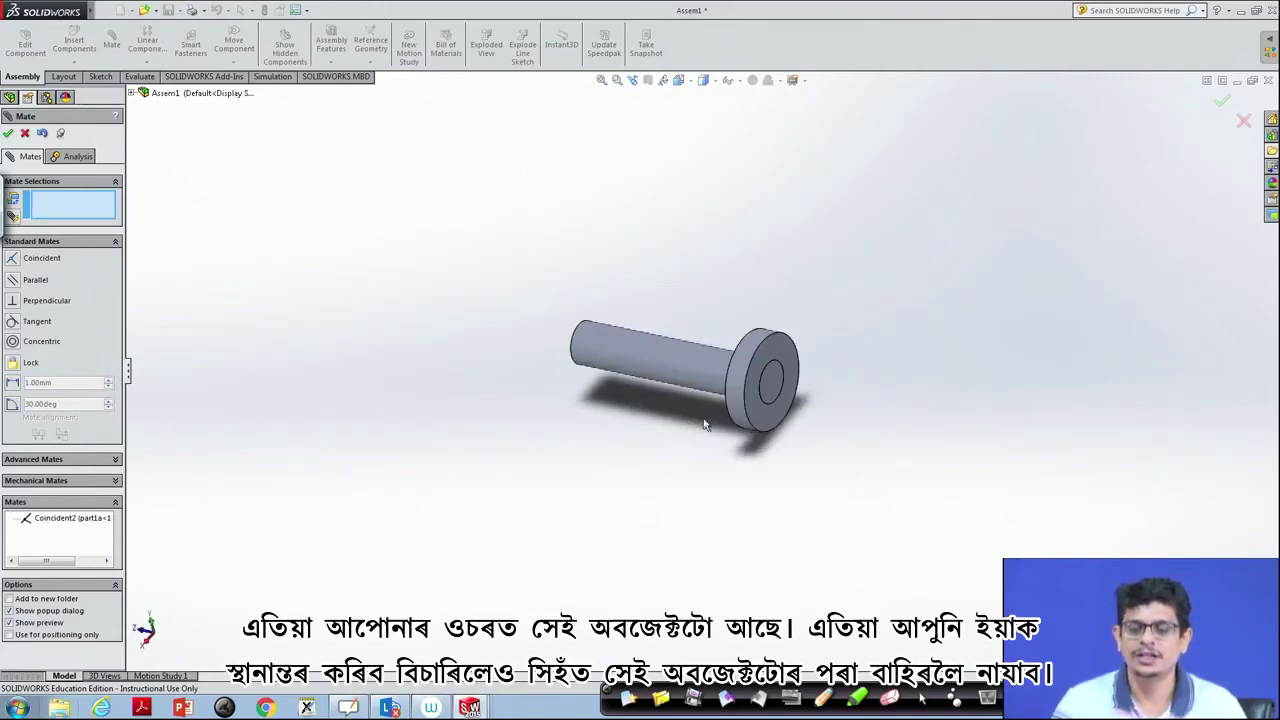
left_click(752, 406)
left_click(821, 404)
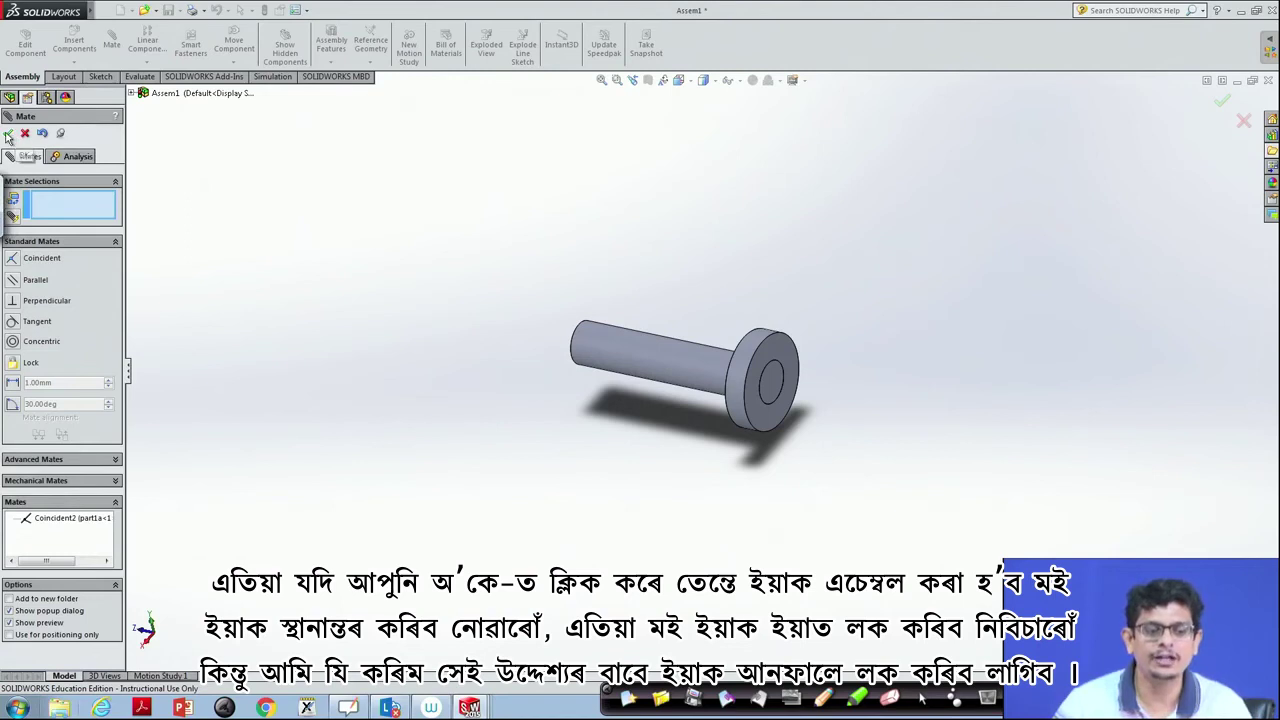
left_click(9, 134)
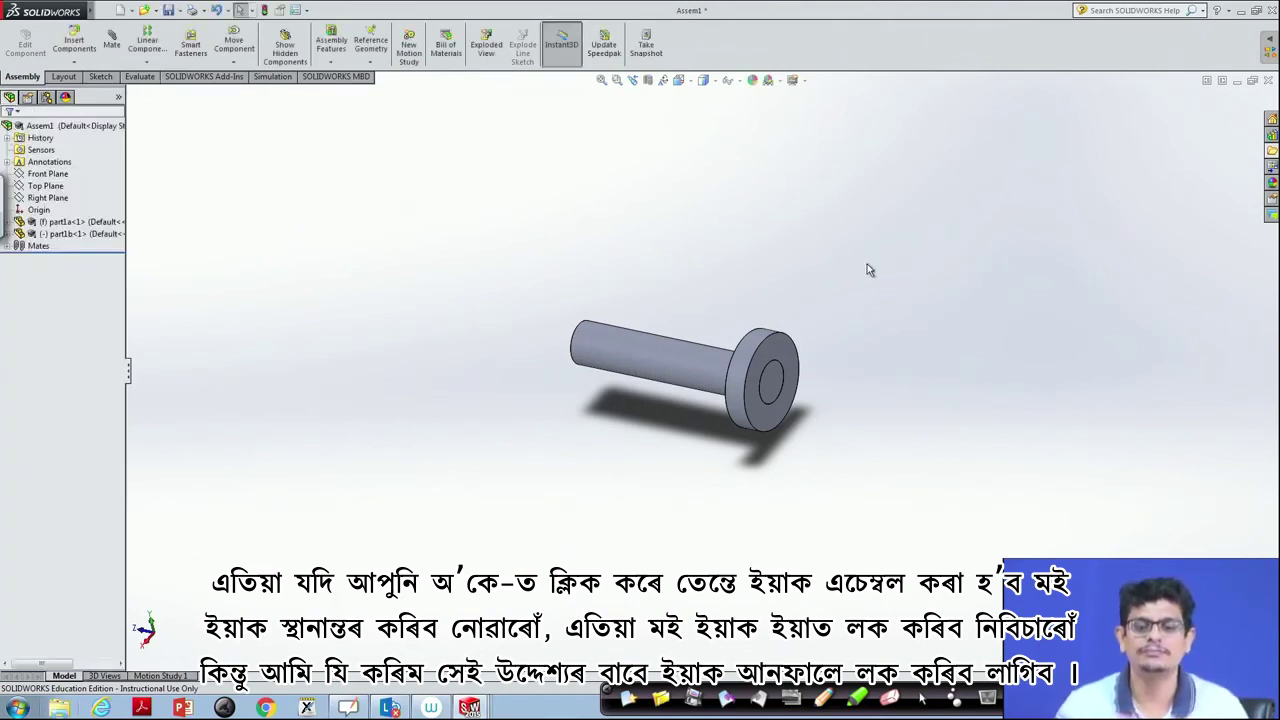
left_click(747, 390)
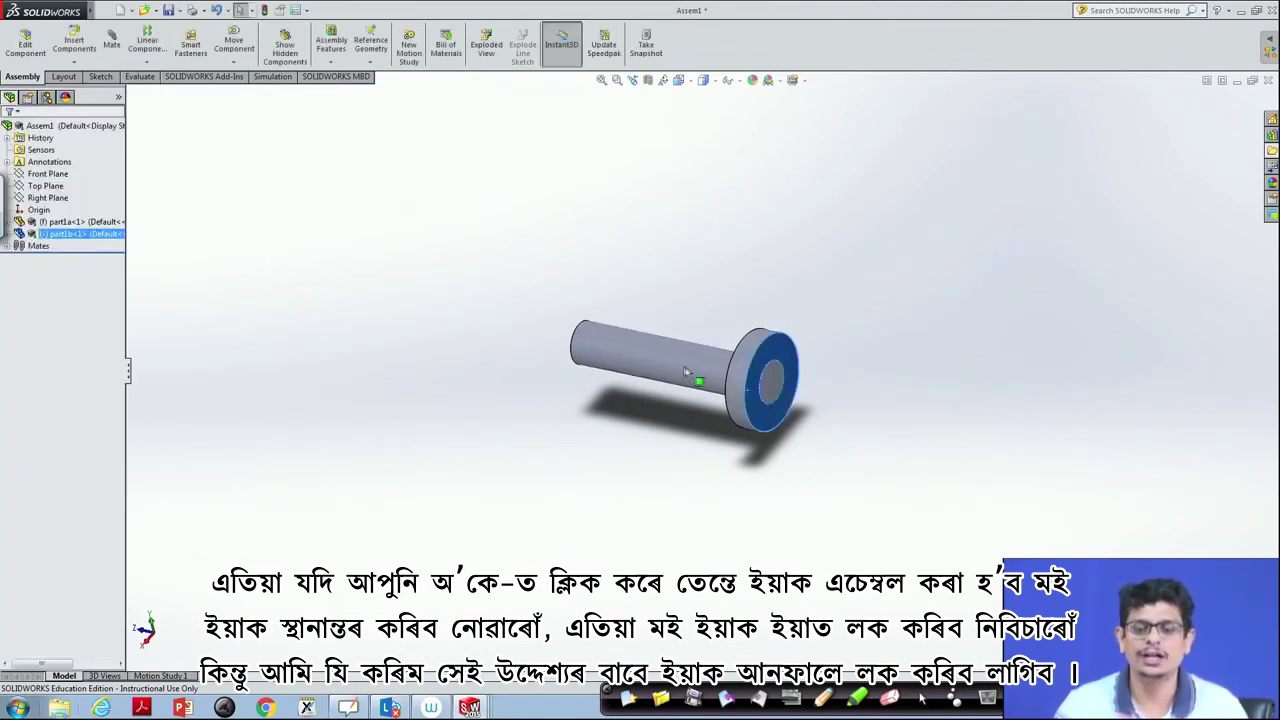
left_click(975, 384)
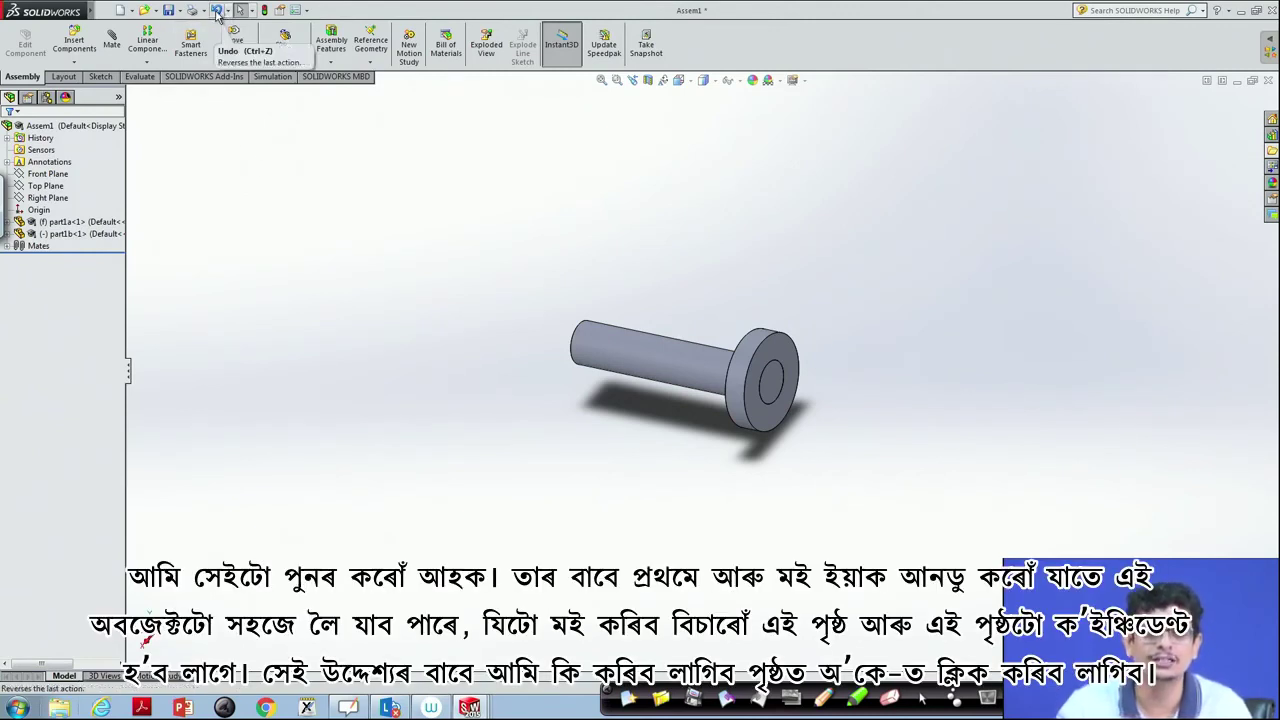
- Undo twice to remove the coincident mate and drag the washer back toward mid-shaft
left_click(216, 12)
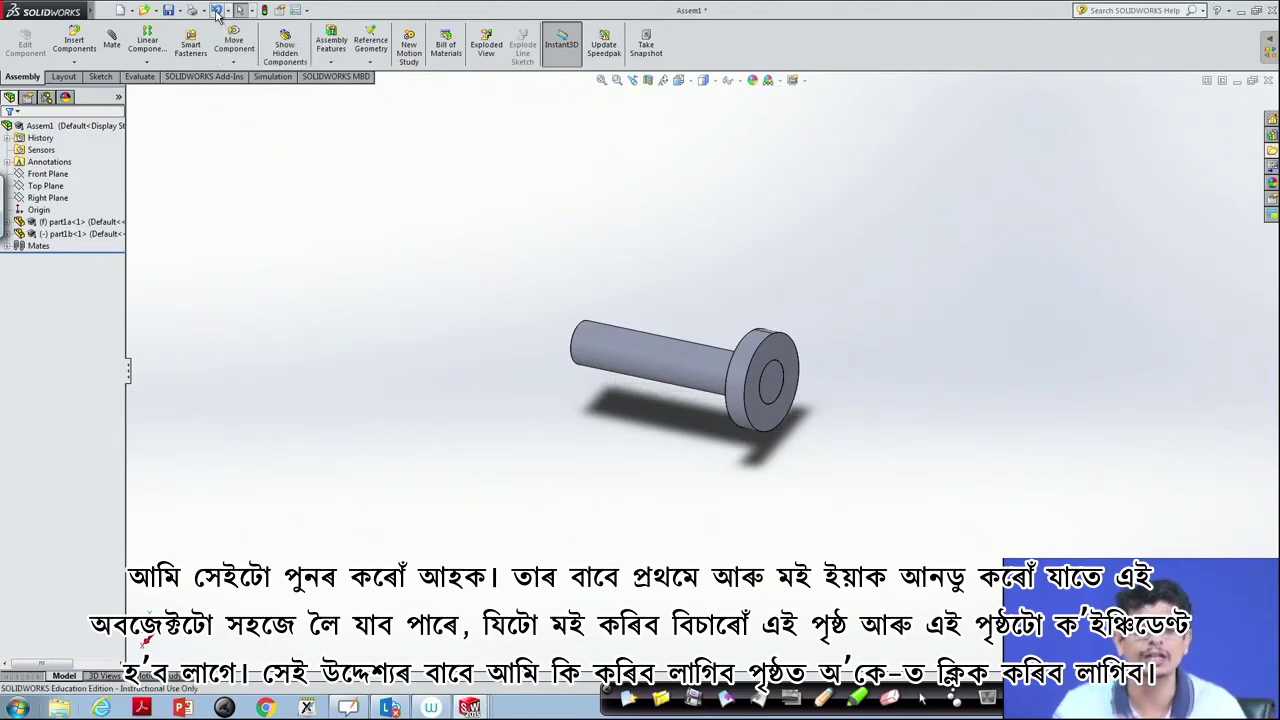
left_click(216, 12)
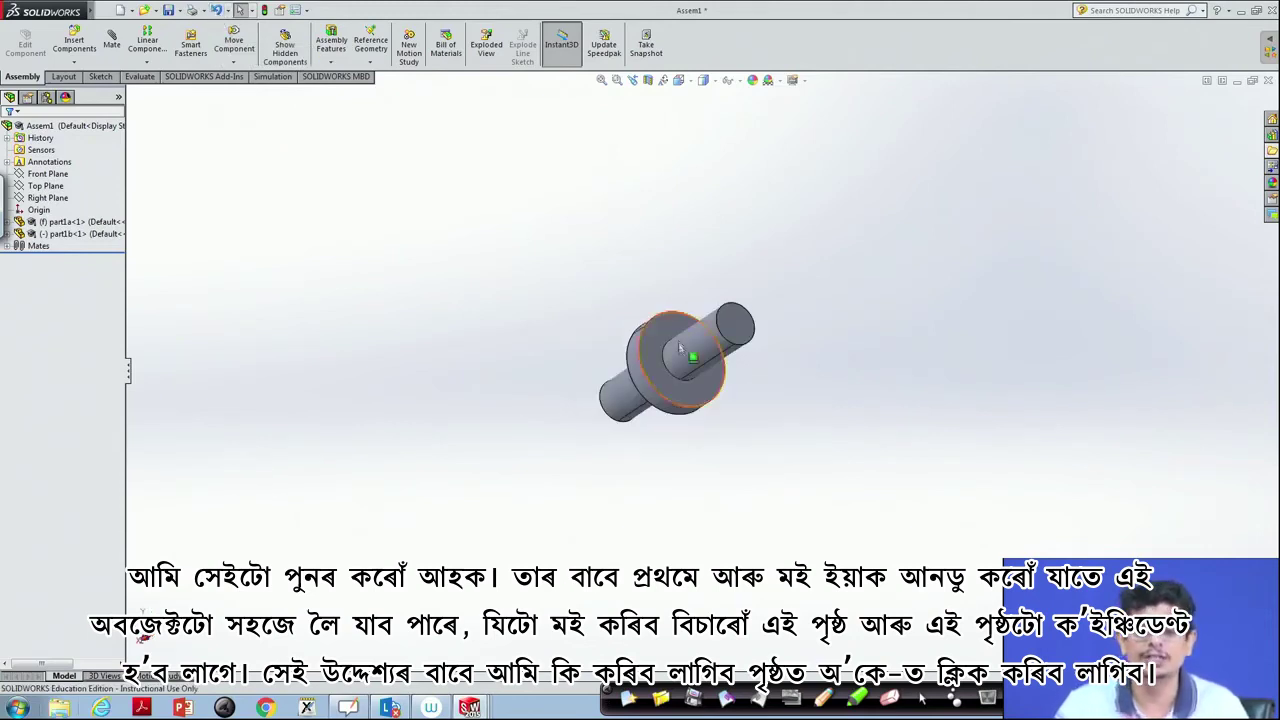
left_click_drag(652, 368, 672, 370)
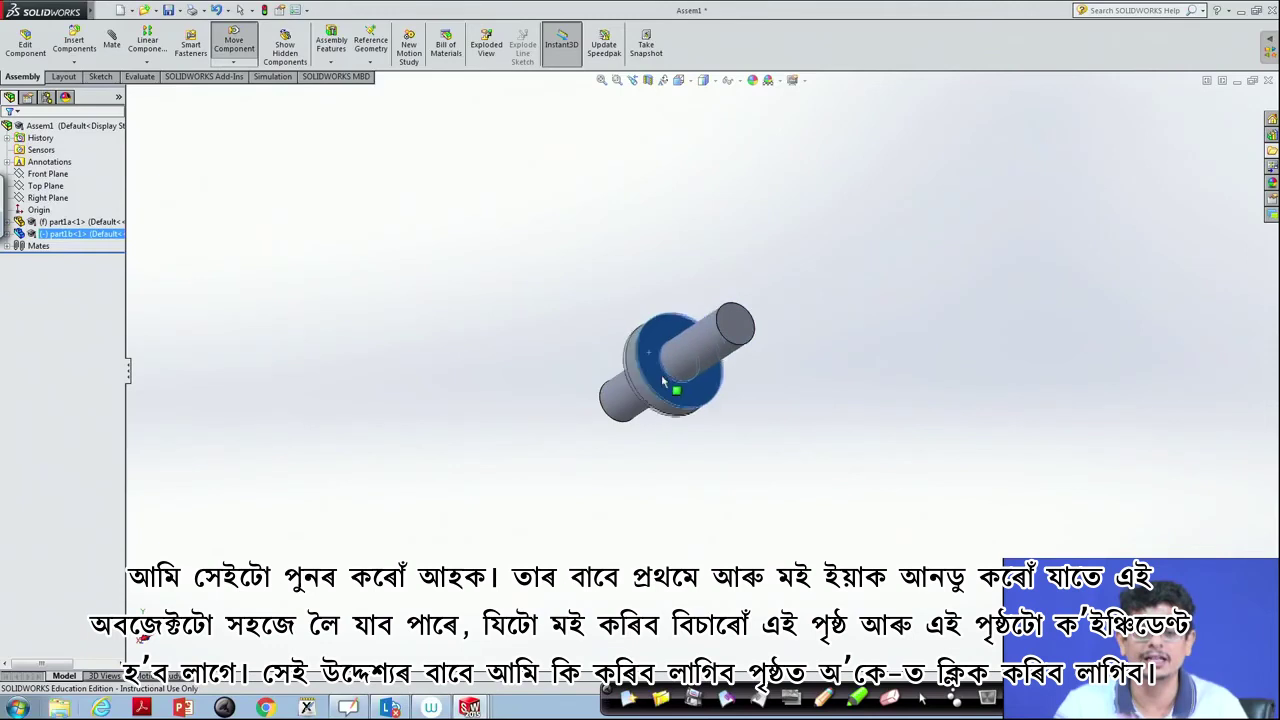
key("Escape")
middle_click_drag(704, 277, 870, 370)
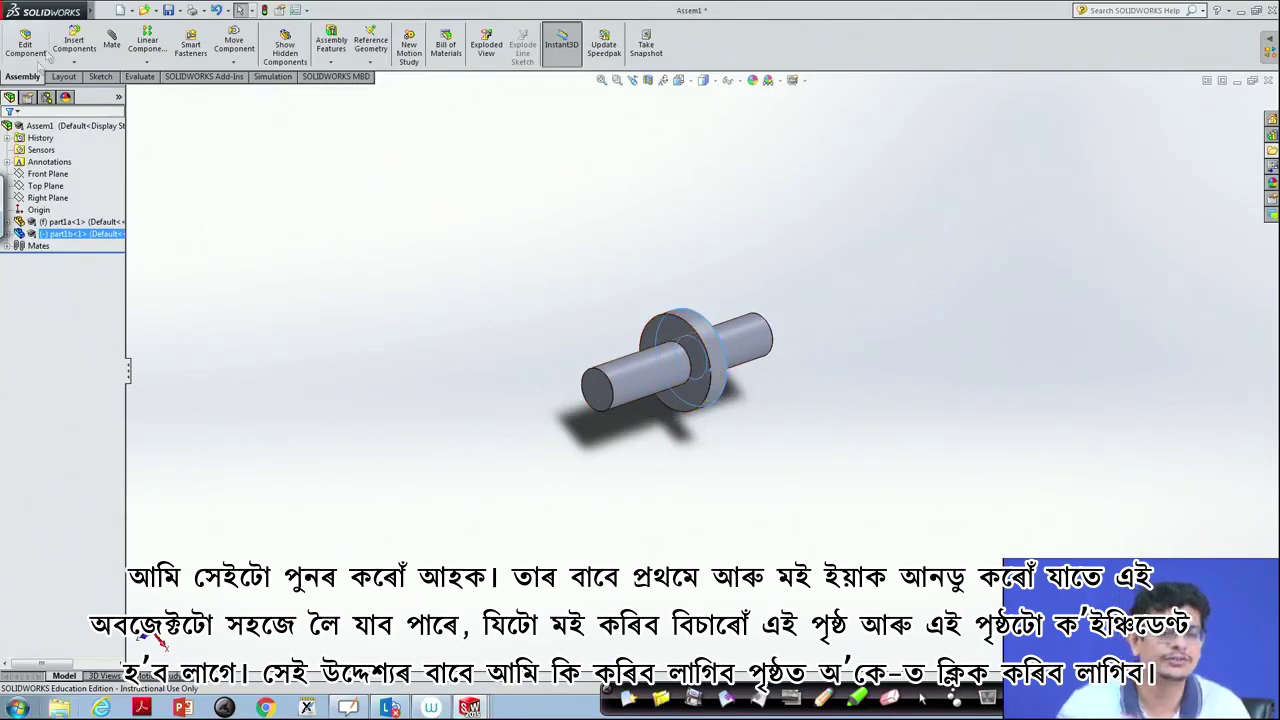
- Try a coincident mate on the shaft face, then discard it and close Mate
left_click(111, 44)
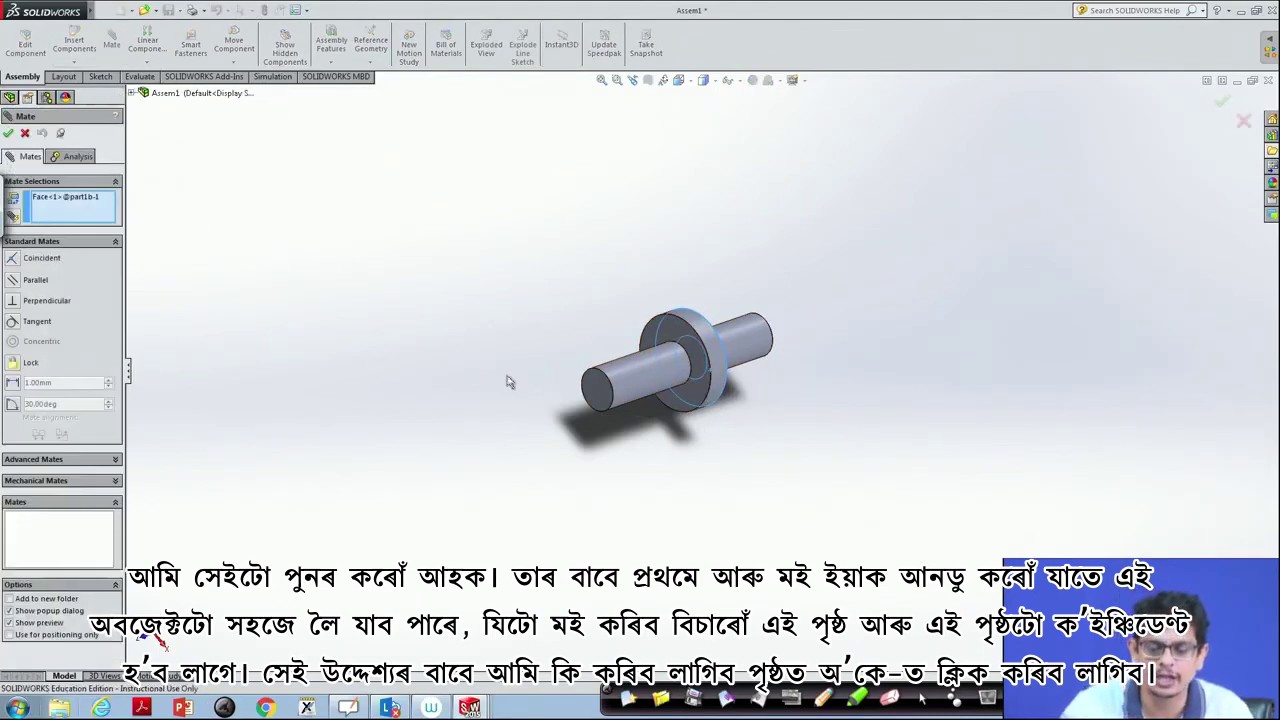
left_click(600, 407)
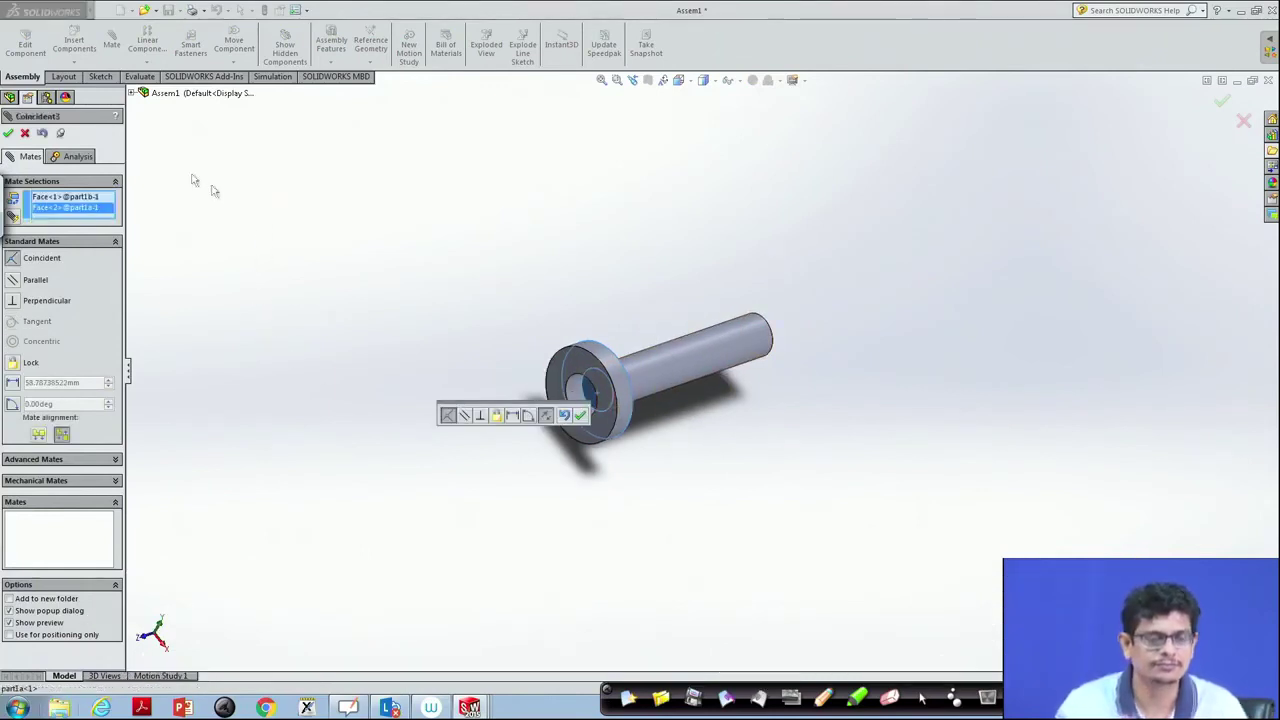
left_click(580, 415)
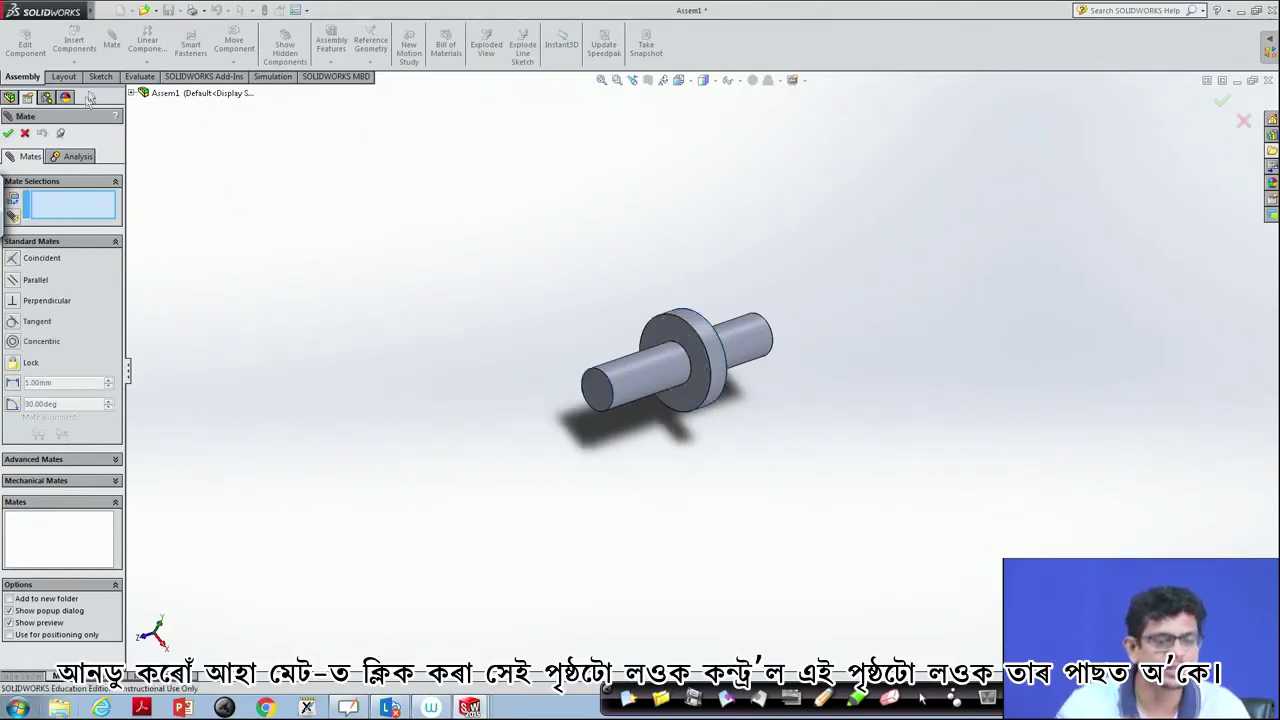
left_click(25, 134)
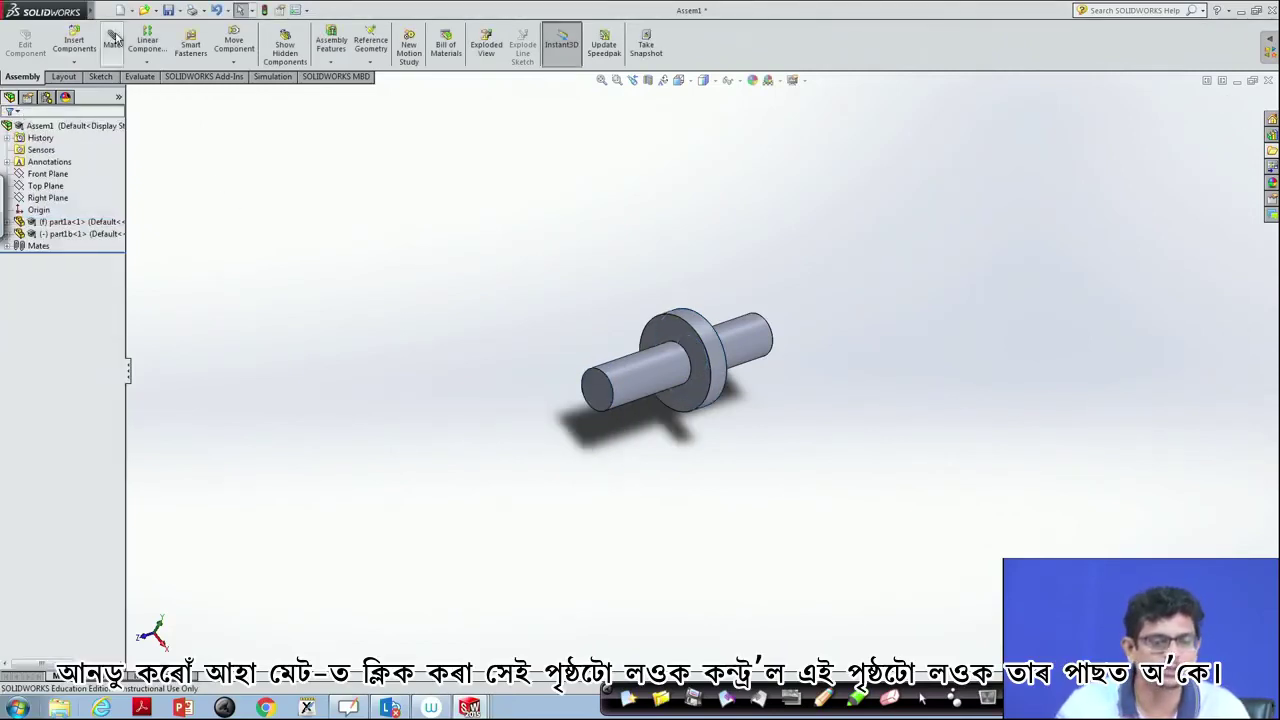
- Mate the washer's flat face coincident with the shaft's end face, creating Coincident4
left_click(111, 44)
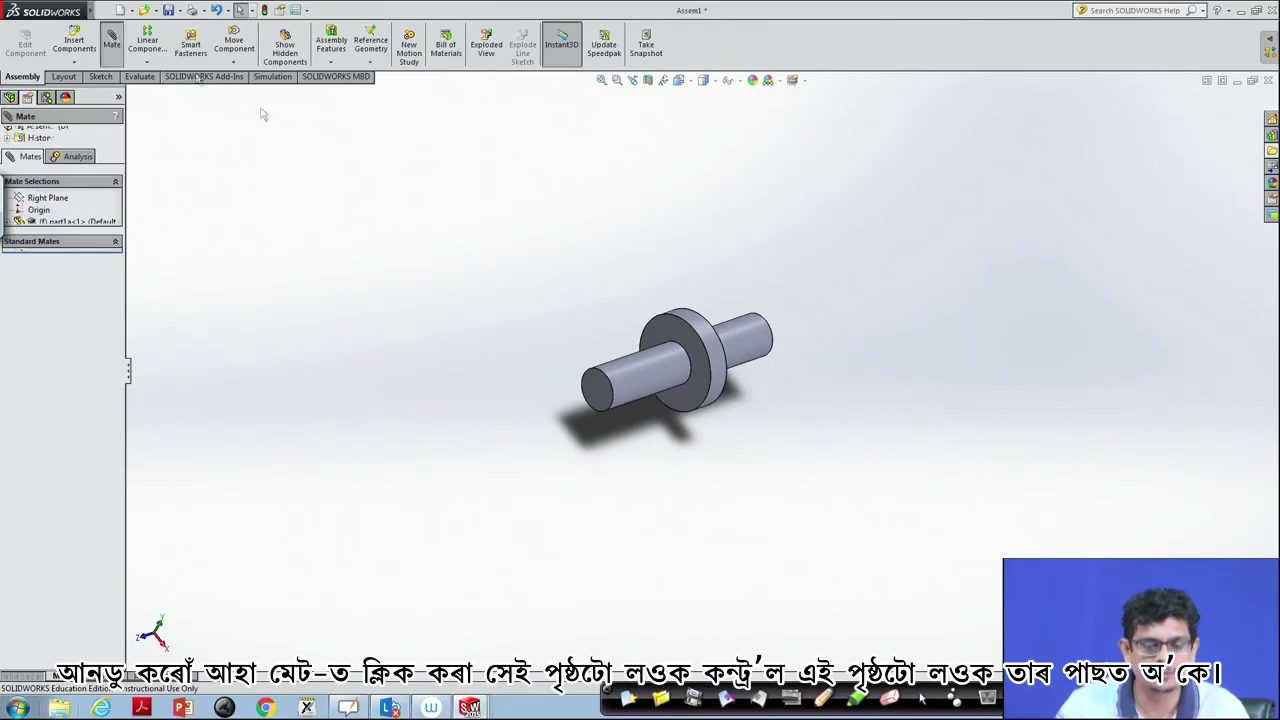
left_click(683, 336)
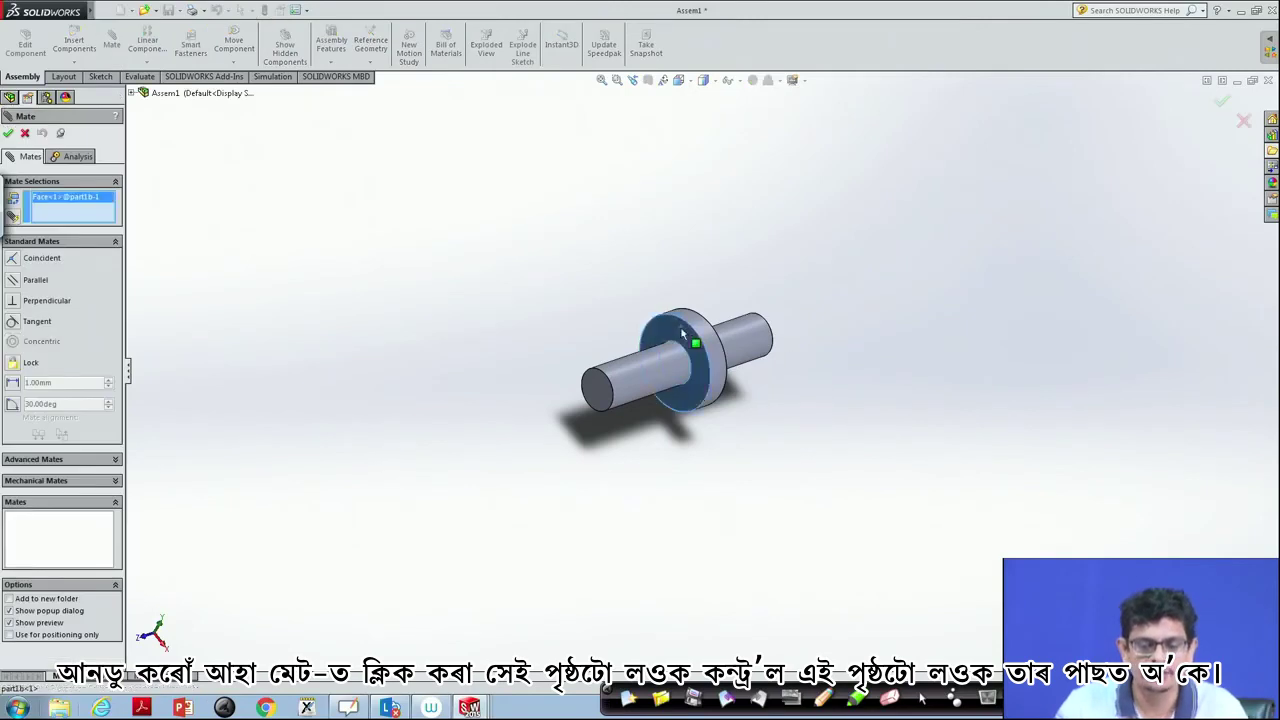
left_click(592, 394)
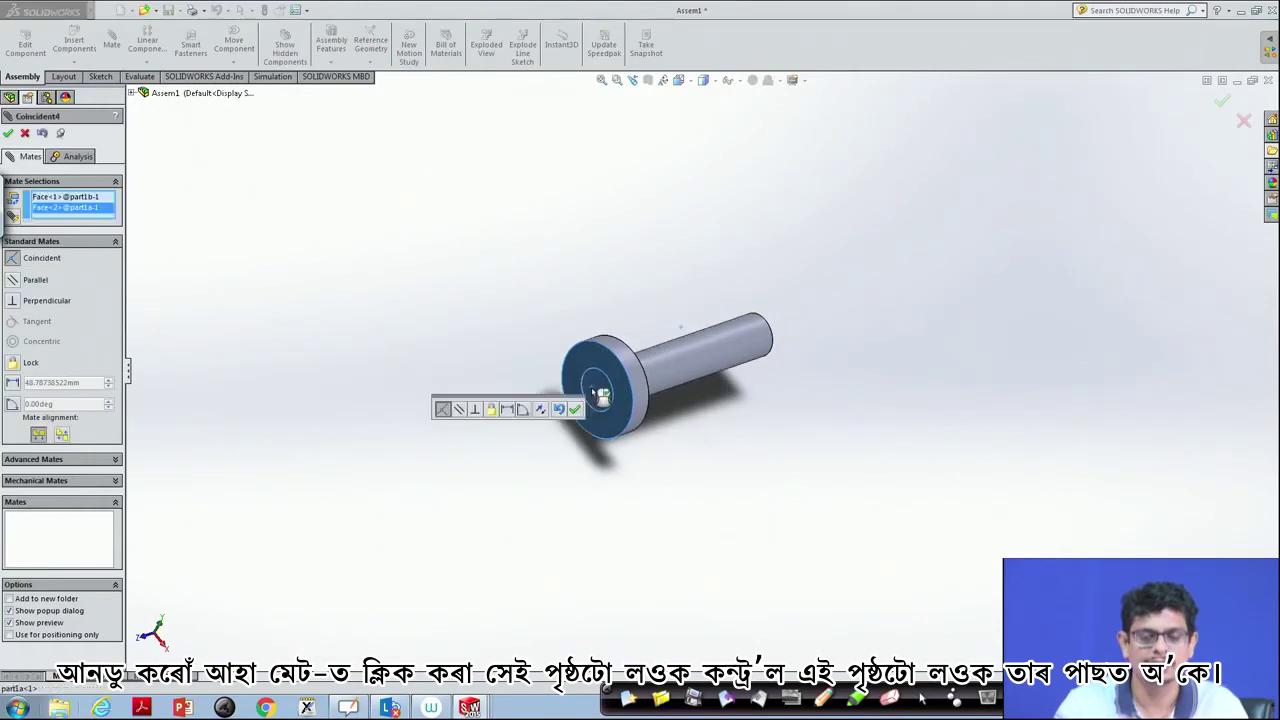
left_click(576, 410)
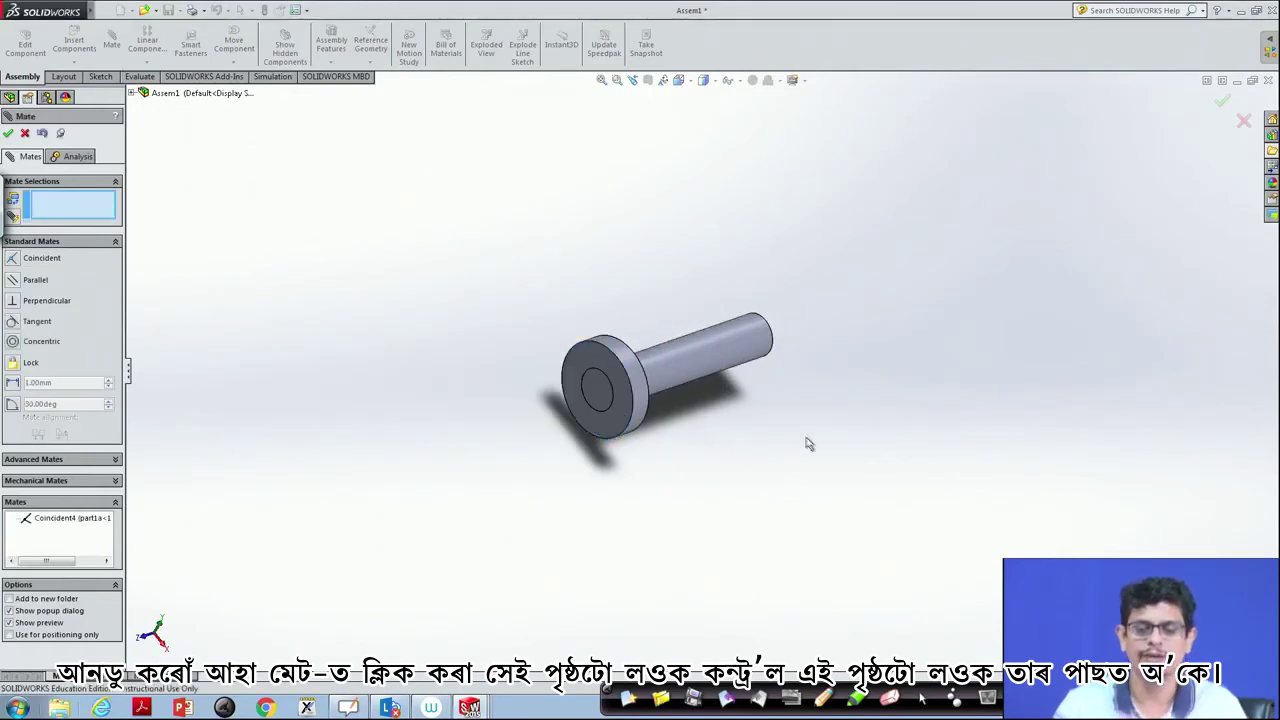
mouse_move(551, 418)
middle_mouse_down()
mouse_move(580, 503)
mouse_move(763, 489)
mouse_move(550, 492)
mouse_move(511, 520)
mouse_move(530, 540)
middle_mouse_up()
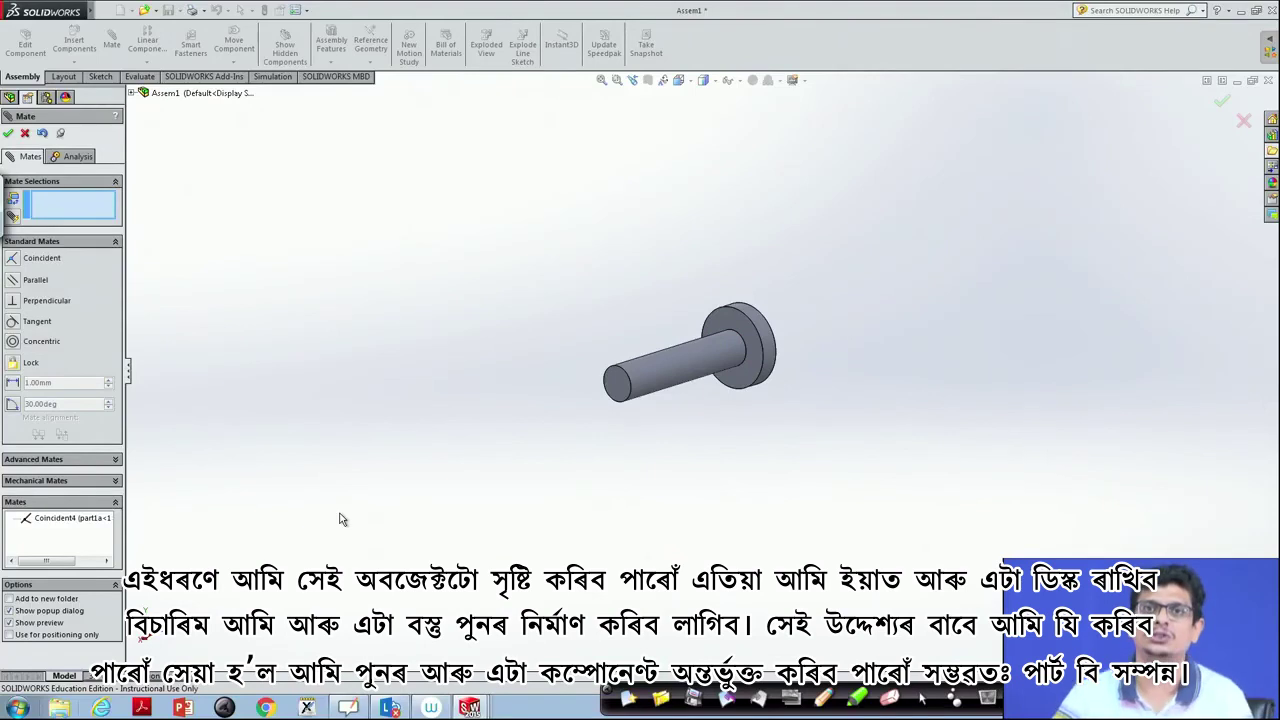
- Close the mate session and insert a second part1b washer left of the shaft
left_click(8, 134)
left_click(74, 44)
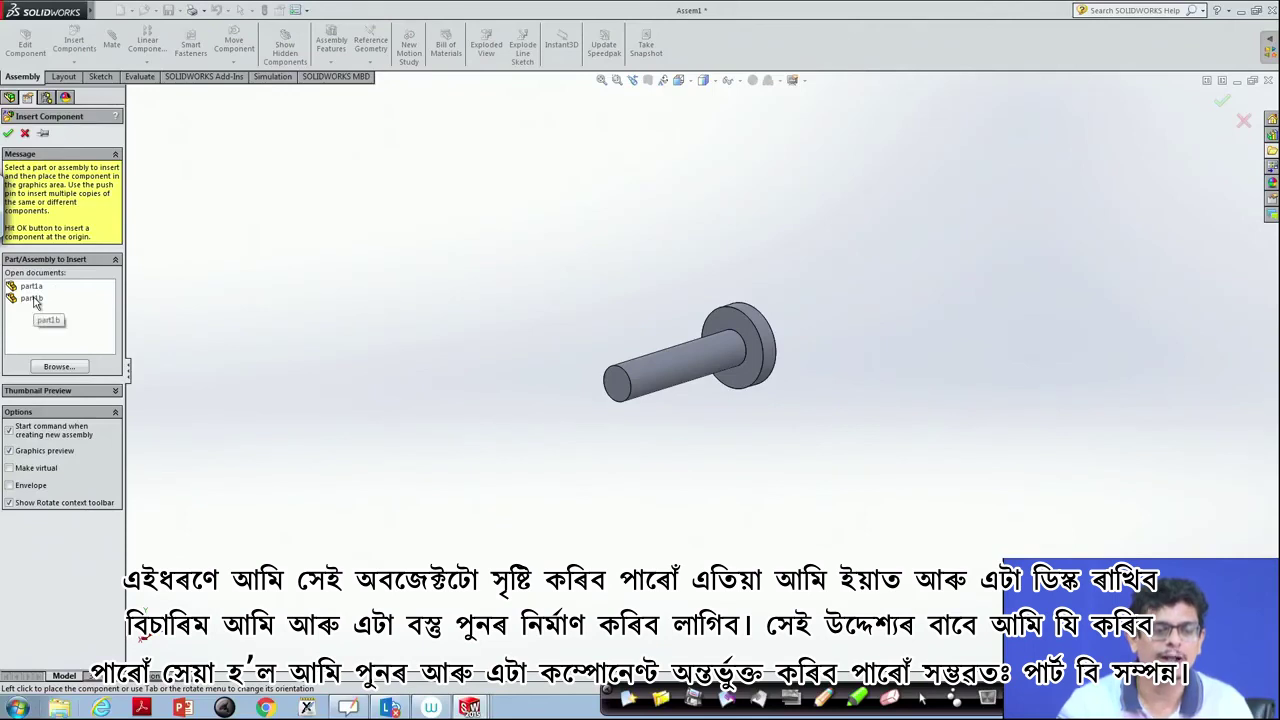
left_click(32, 298)
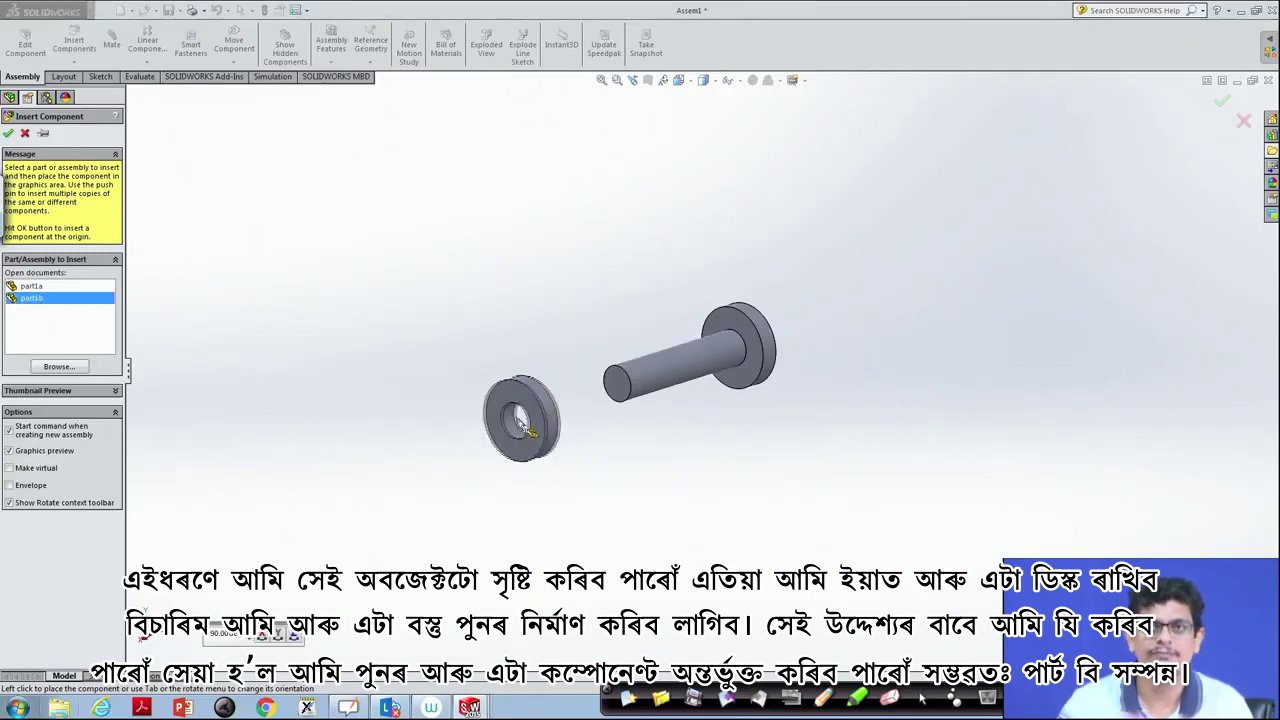
left_click(512, 422)
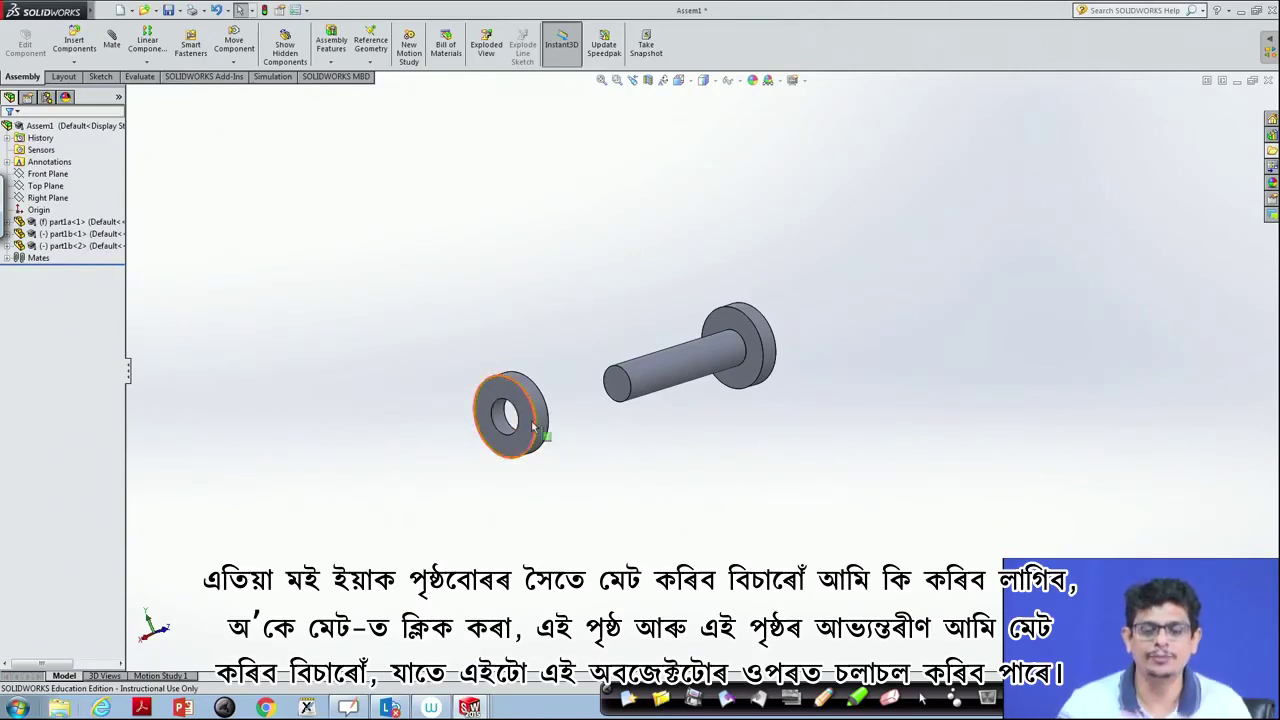
- Mate the second washer's hole concentric with the pin and slide it toward the free end
left_click(111, 45)
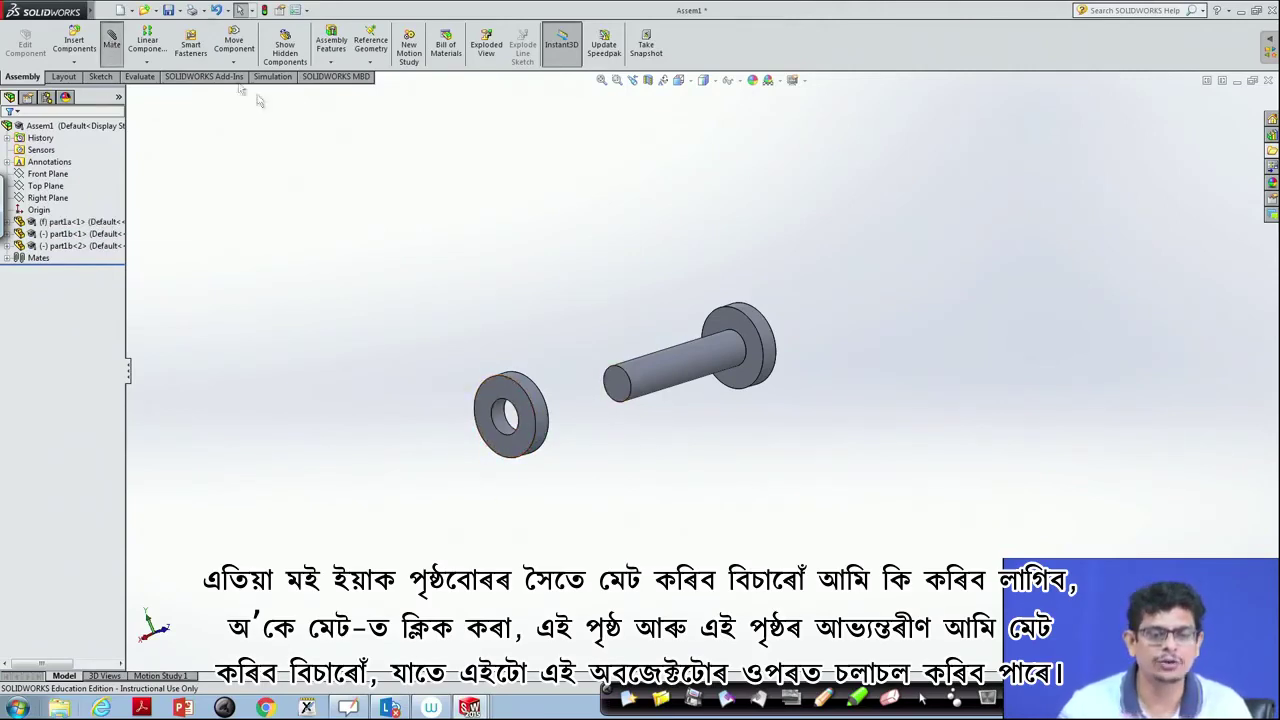
left_click(648, 374)
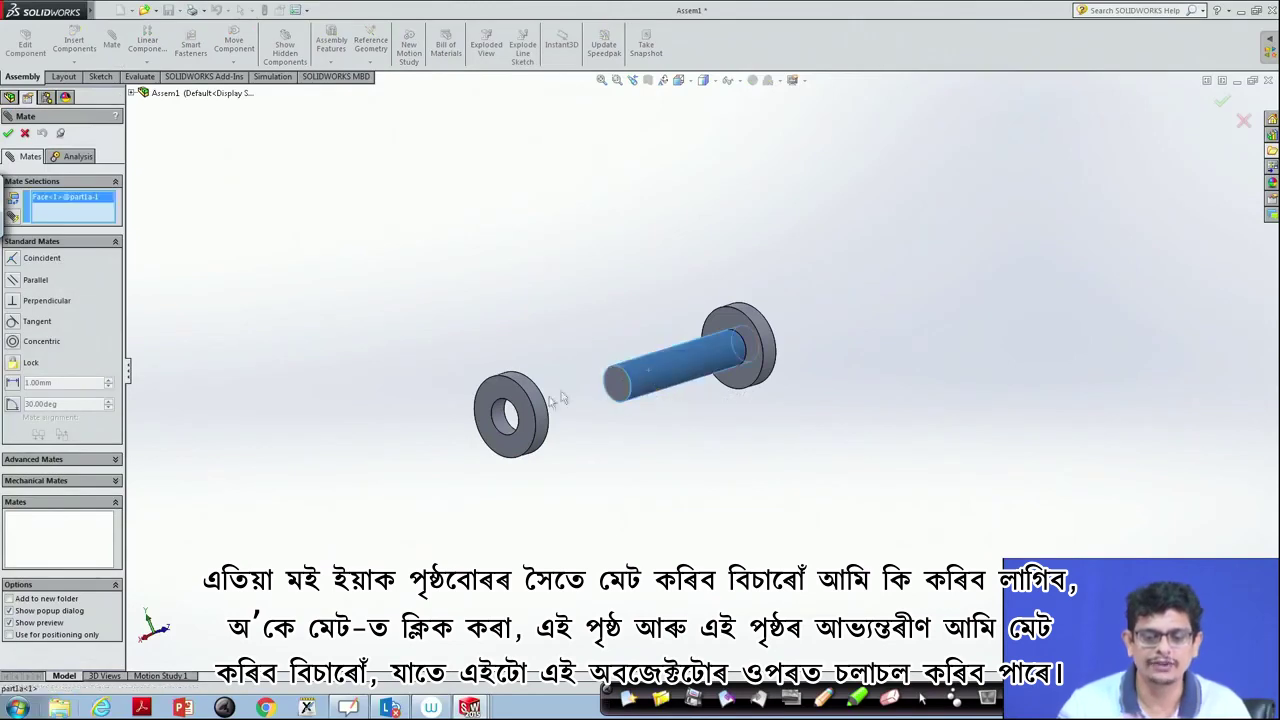
left_click(497, 418)
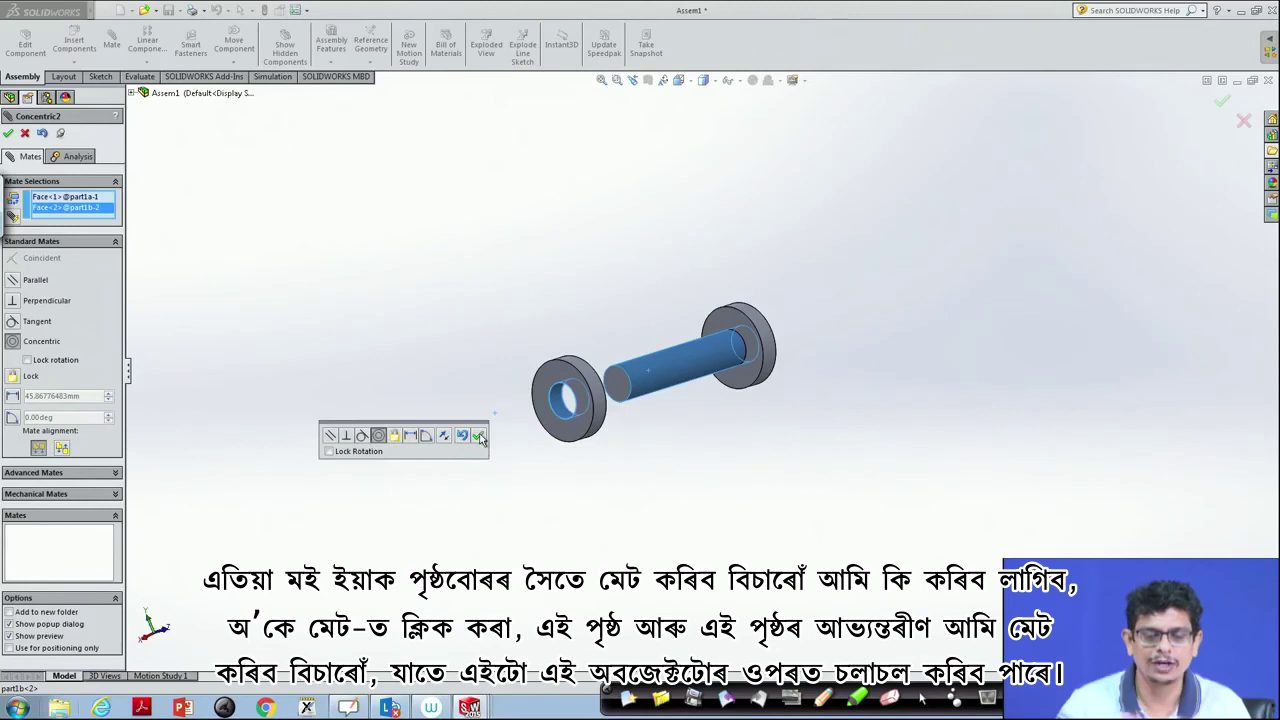
left_click(480, 437)
mouse_move(600, 435)
left_mouse_down()
mouse_move(700, 385)
mouse_move(730, 392)
mouse_move(655, 400)
mouse_move(590, 385)
mouse_move(595, 405)
mouse_move(648, 382)
left_mouse_up()
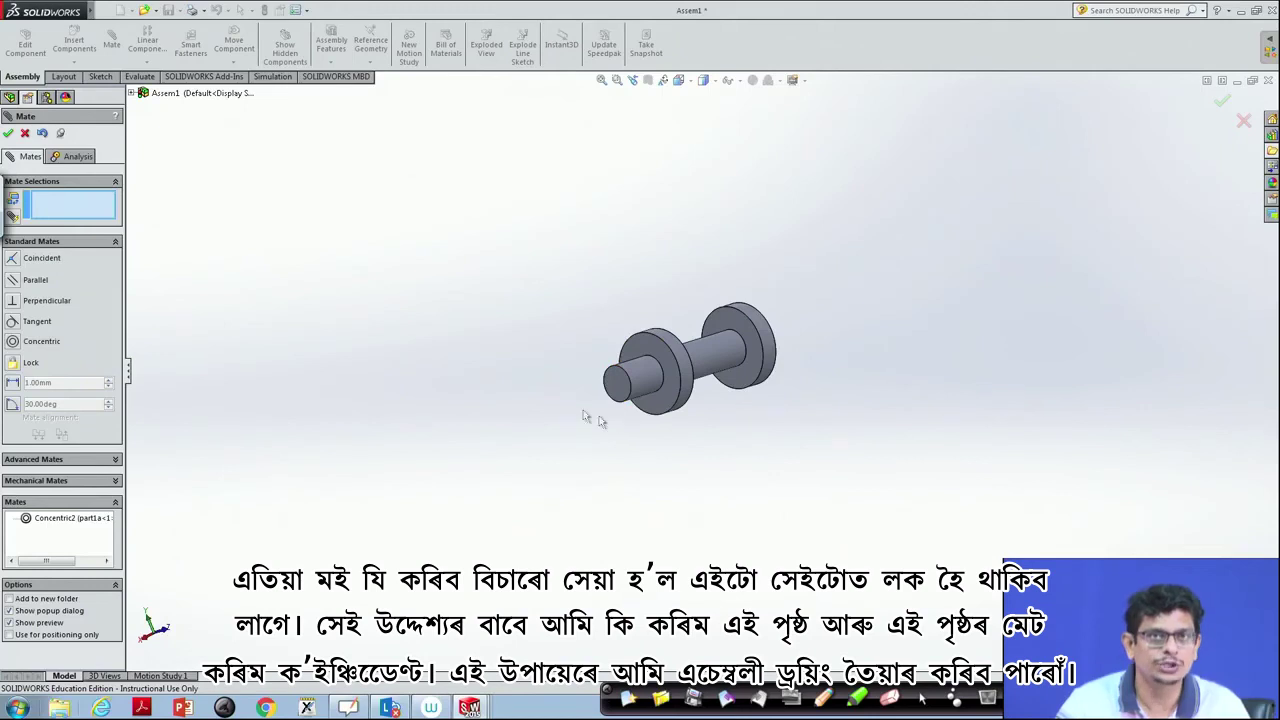
- Make the second washer's face flush with the pin's other end face as Coincident5
left_click(7, 133)
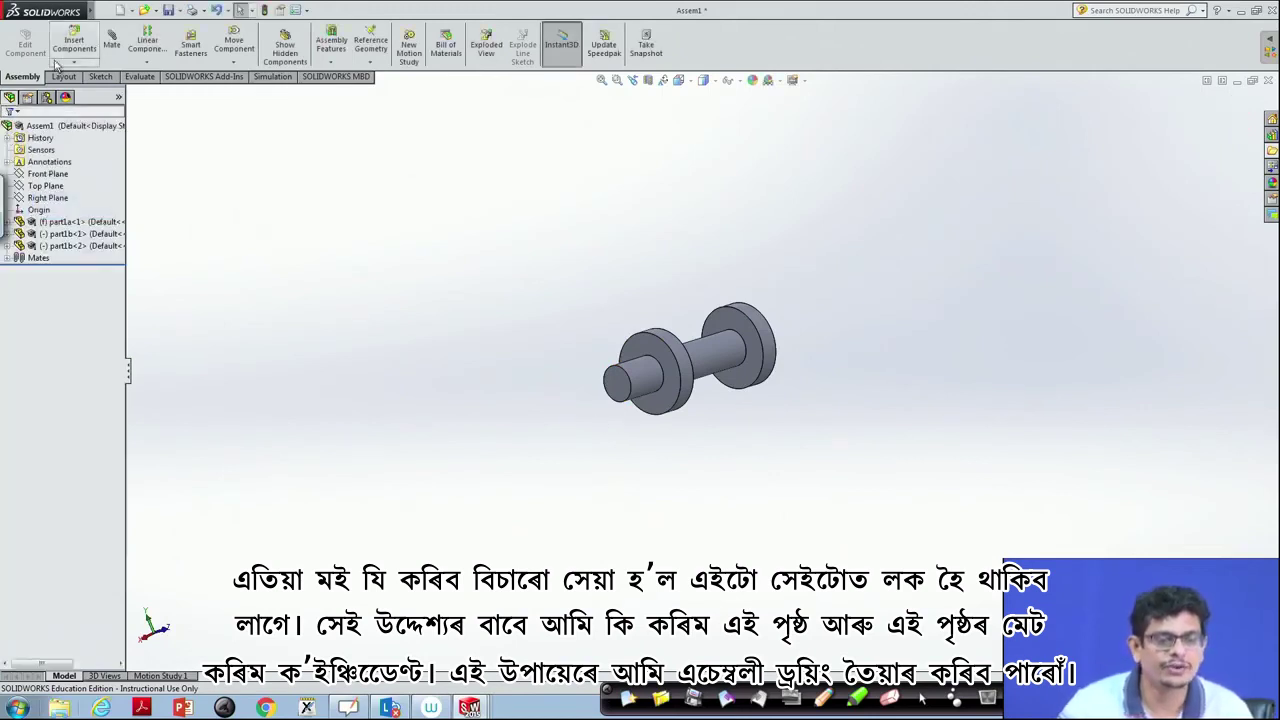
left_click(112, 44)
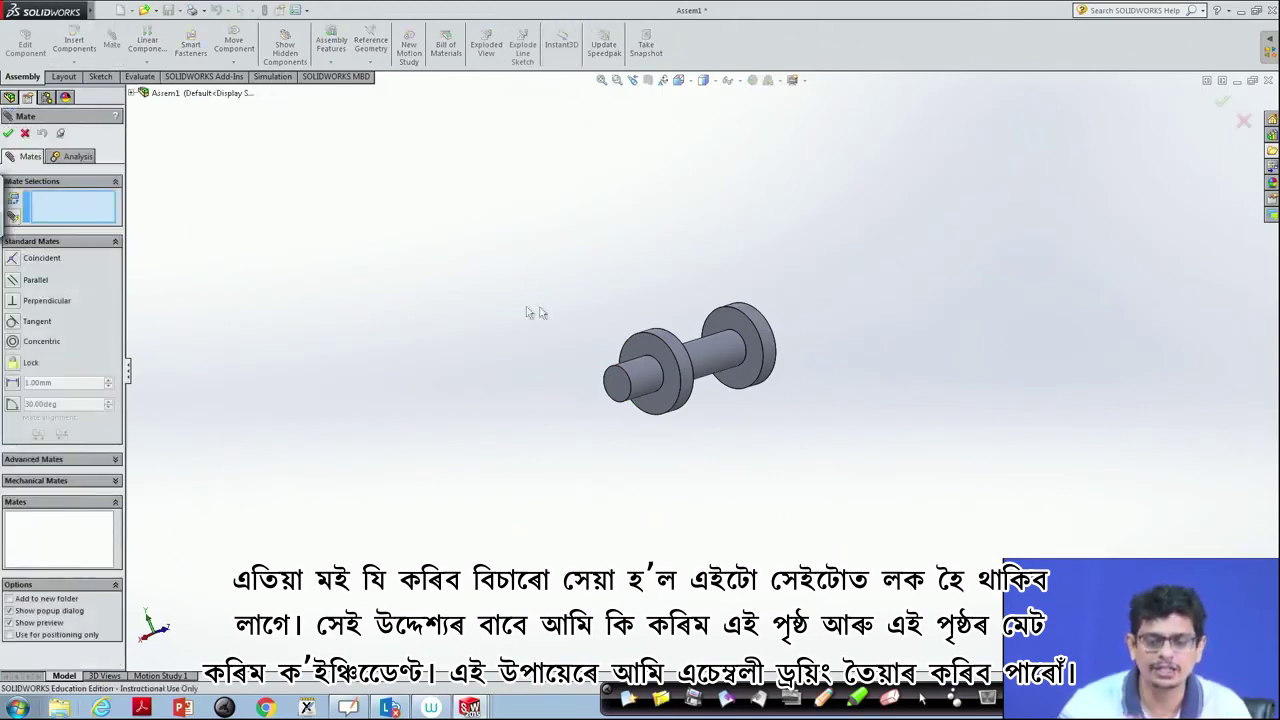
left_click(652, 343)
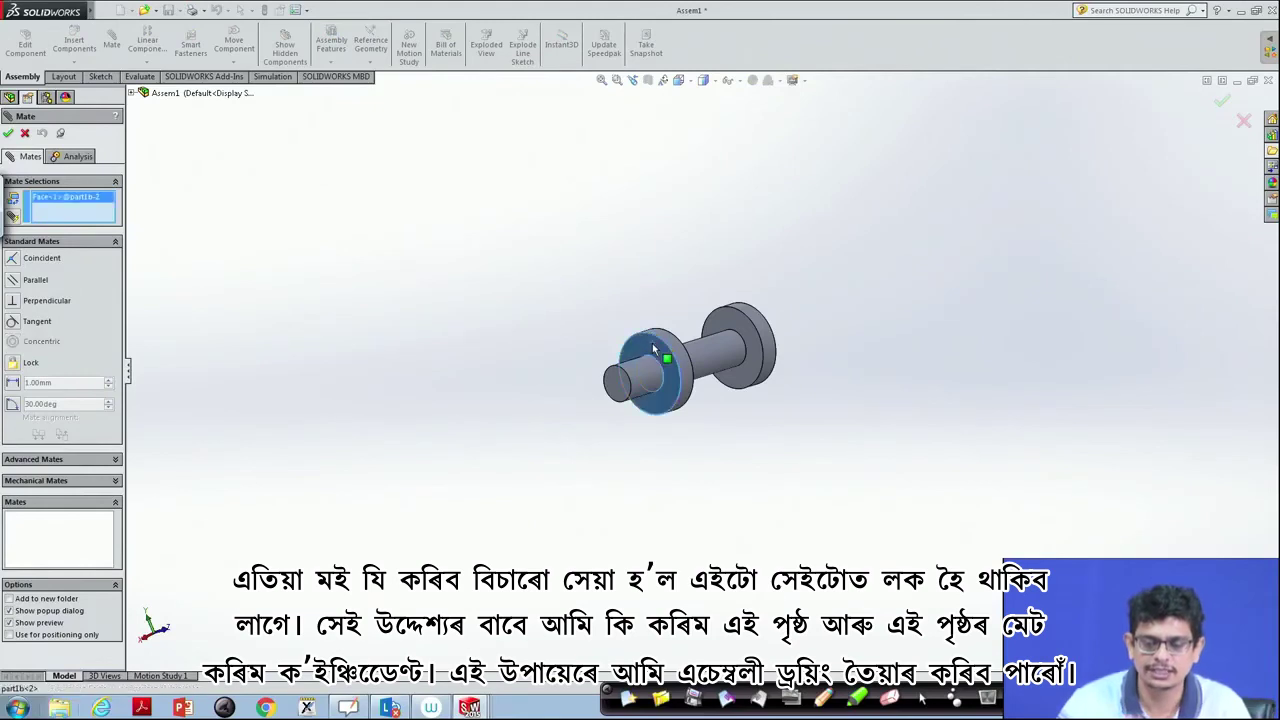
left_click(612, 385)
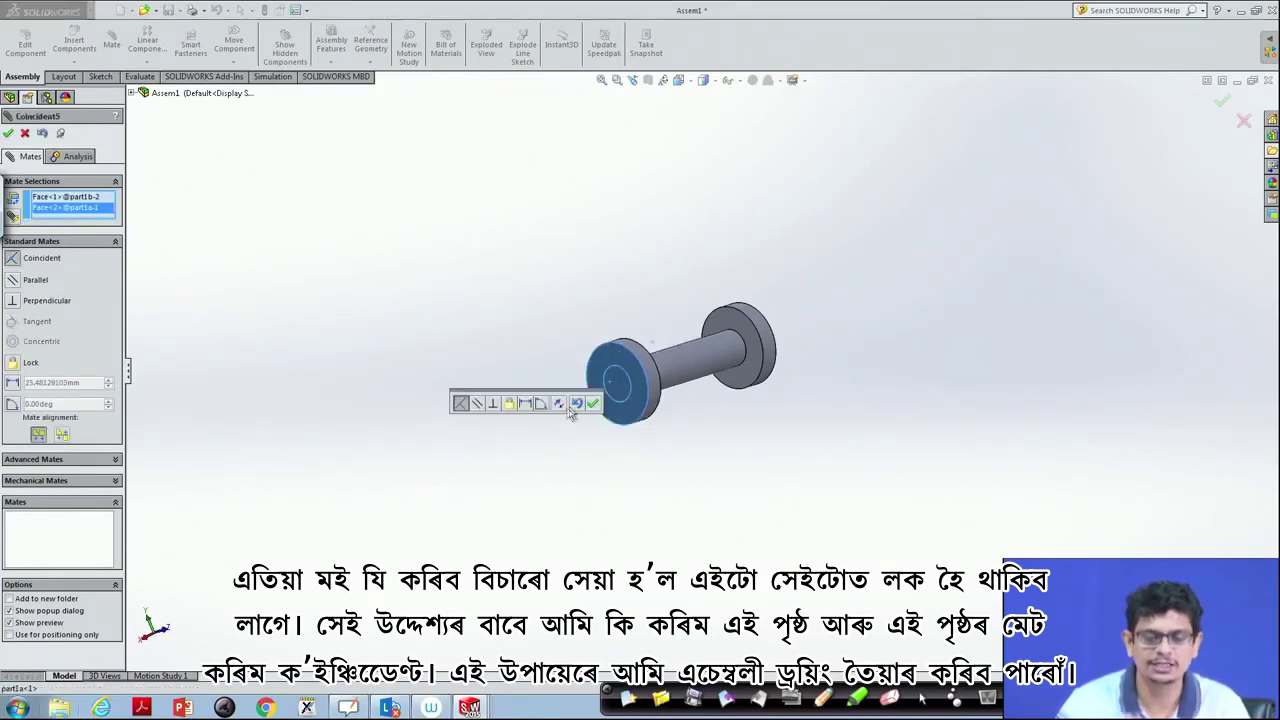
left_click(592, 404)
mouse_move(731, 474)
middle_mouse_down()
mouse_move(486, 397)
mouse_move(440, 309)
mouse_move(777, 240)
mouse_move(763, 434)
mouse_move(731, 466)
mouse_move(694, 471)
middle_mouse_up()
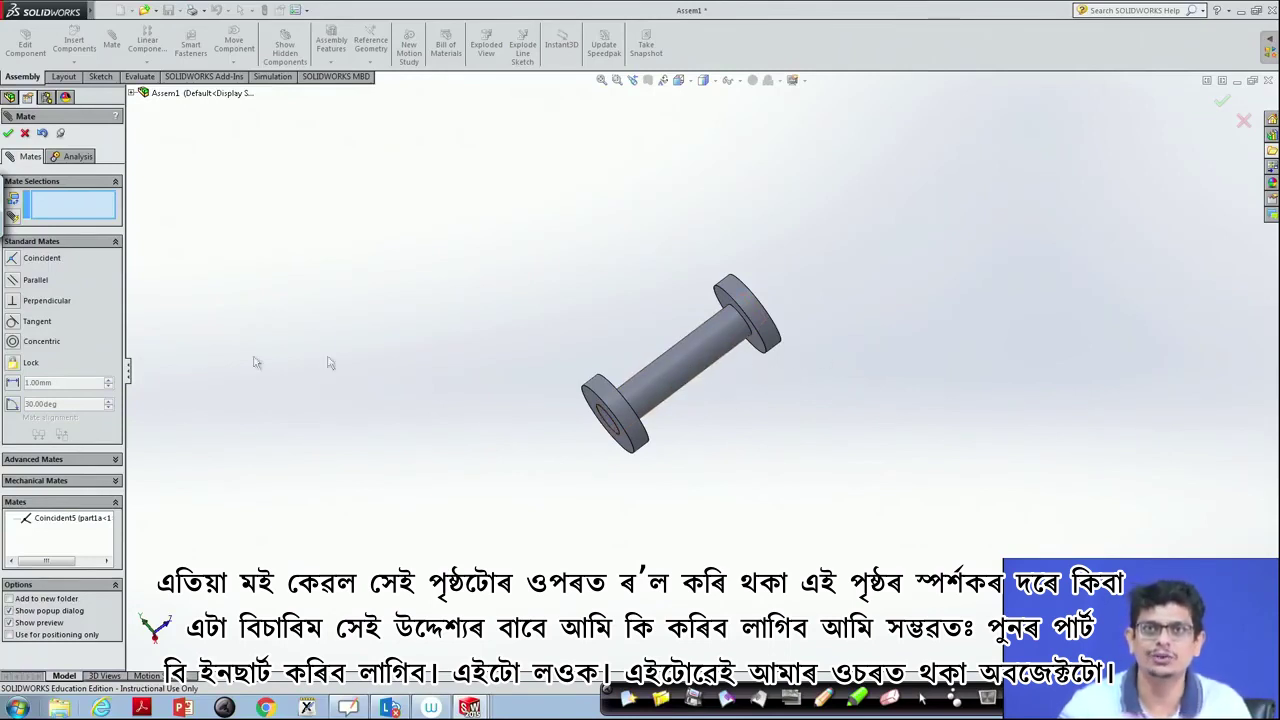
- Insert a third copy of part1b and place it unmated beside the double-flanged shaft
left_click(8, 134)
left_click(90, 50)
left_click(36, 298)
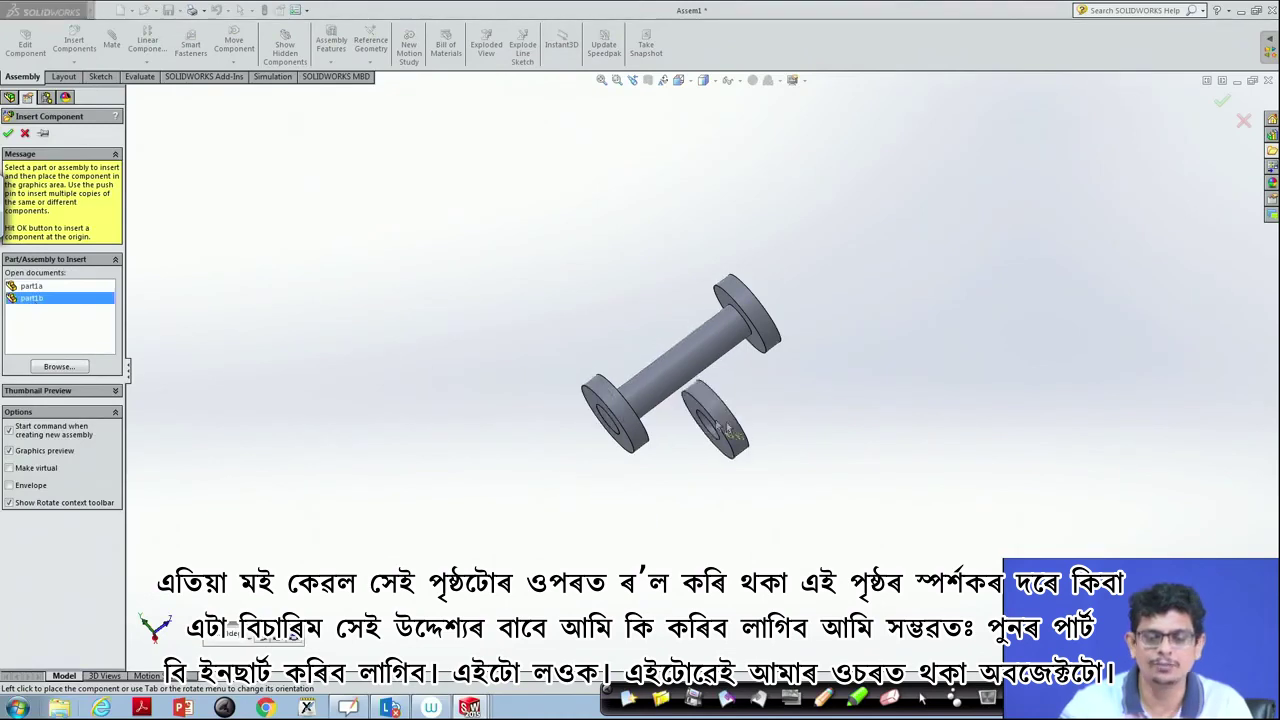
left_click(742, 432)
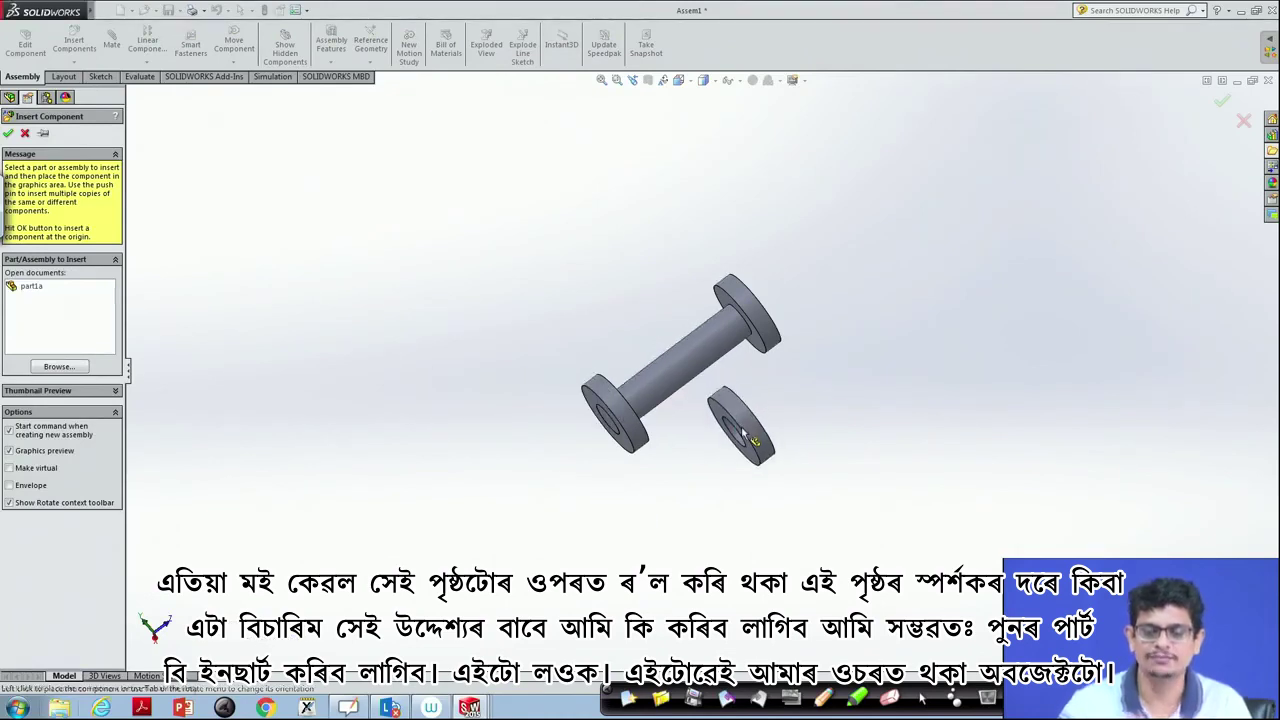
mouse_move(838, 476)
middle_mouse_down()
mouse_move(823, 434)
mouse_move(866, 257)
mouse_move(894, 277)
mouse_move(905, 387)
mouse_move(954, 331)
mouse_move(731, 449)
mouse_move(814, 473)
mouse_move(769, 506)
mouse_move(837, 449)
middle_mouse_up()
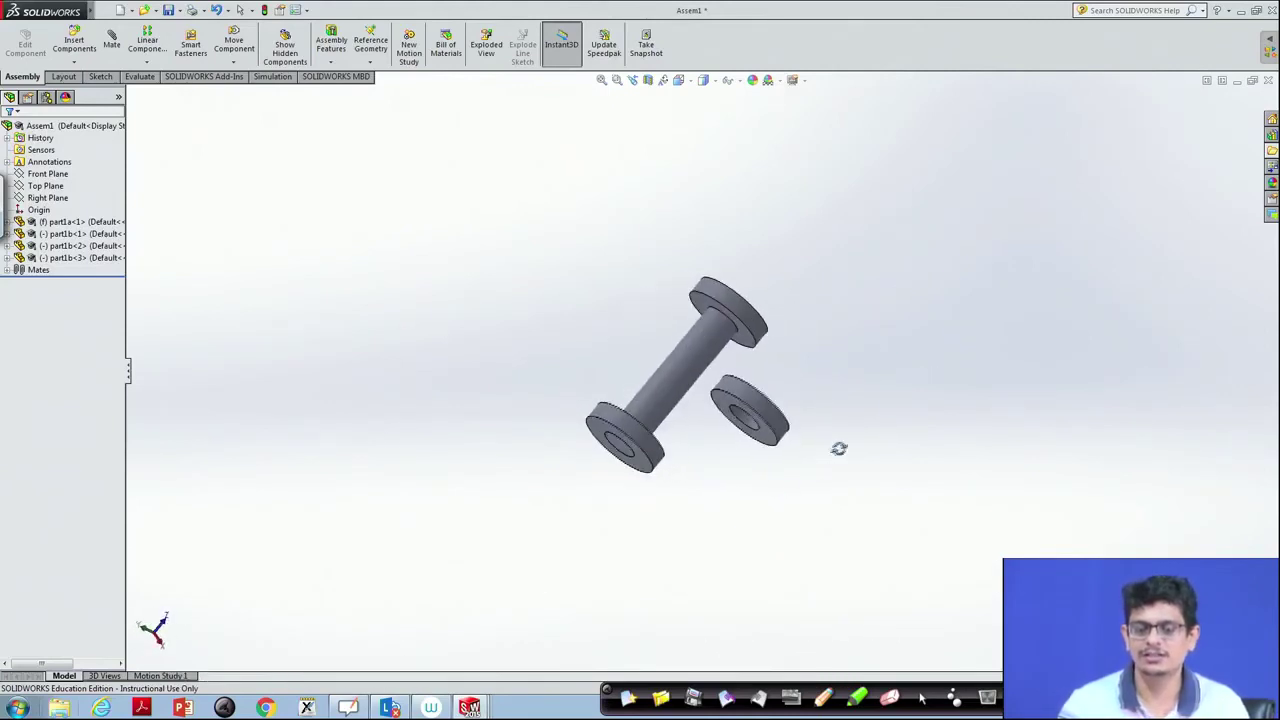
- Add a Tangent mate between the third disc's rim and the shaft's cylindrical face, then drag to test
left_click(111, 50)
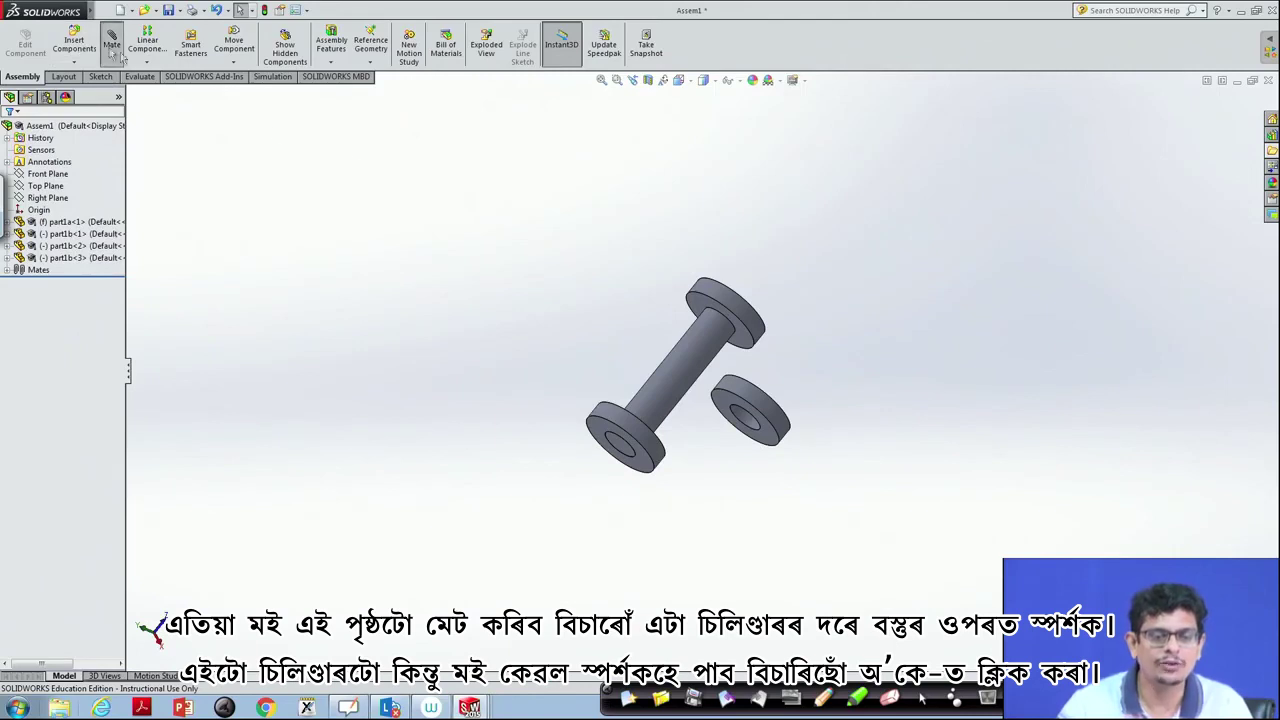
left_click(748, 394)
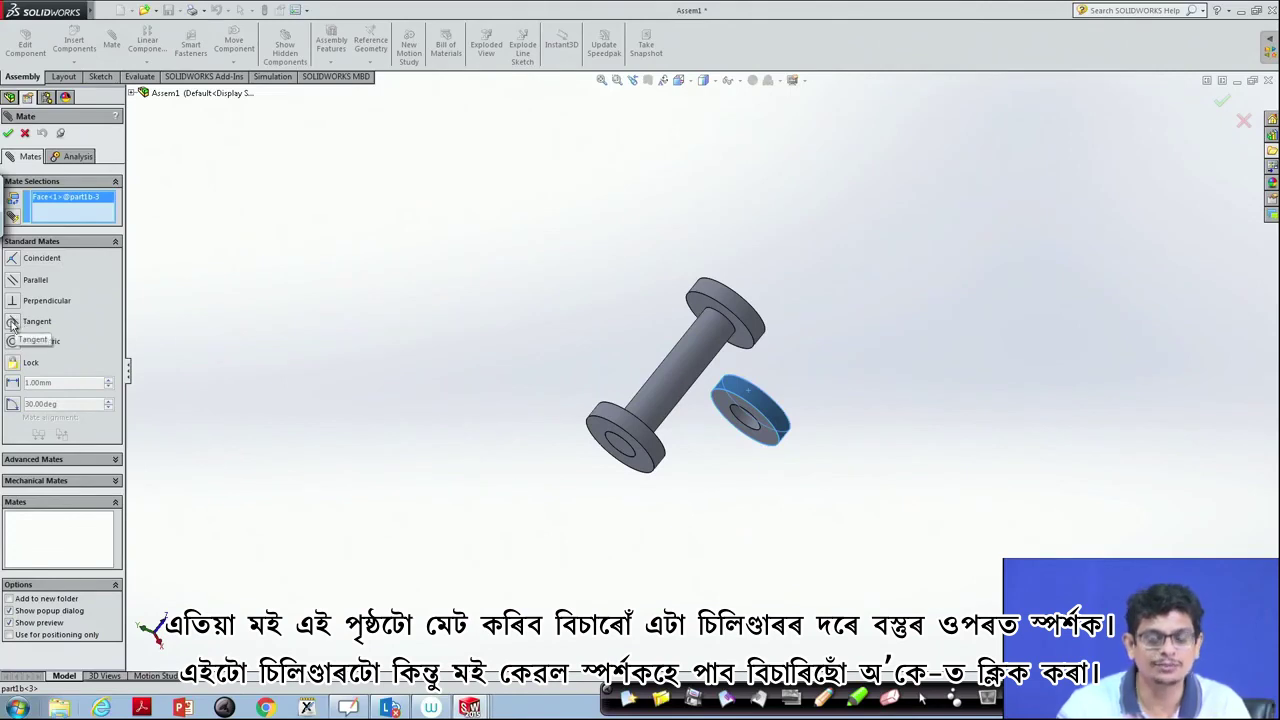
left_click(686, 387)
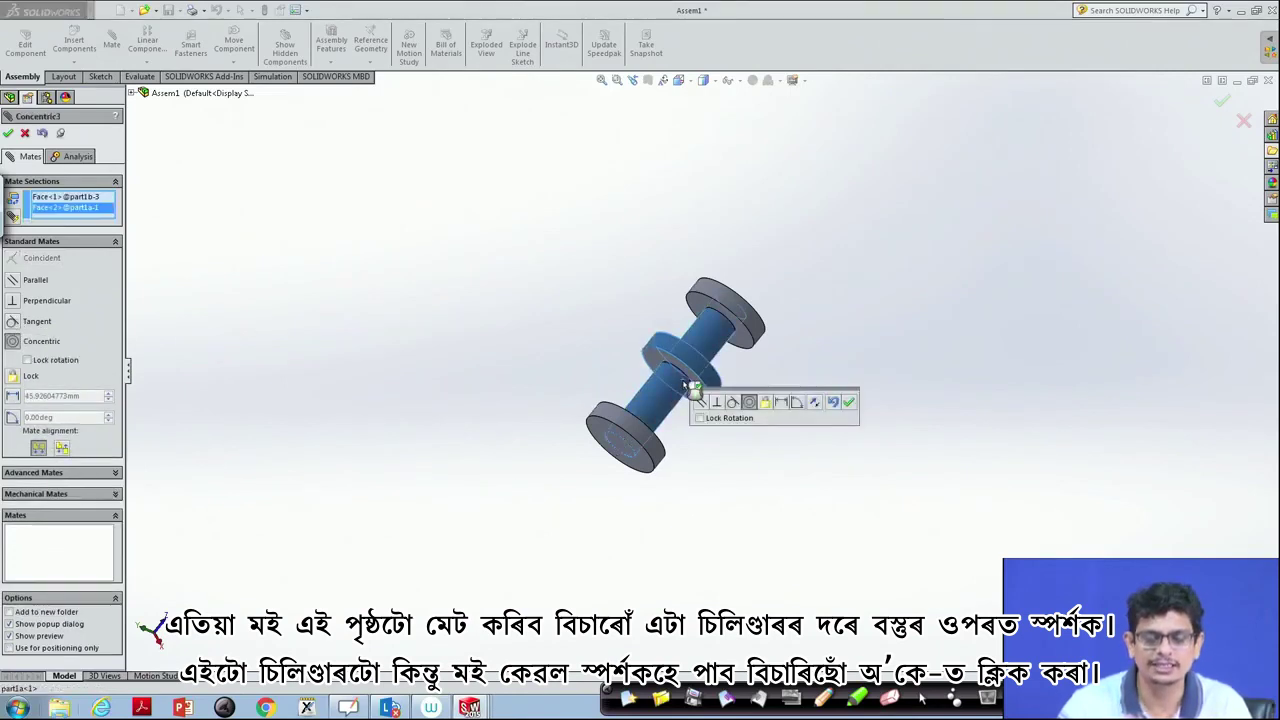
left_click(13, 326)
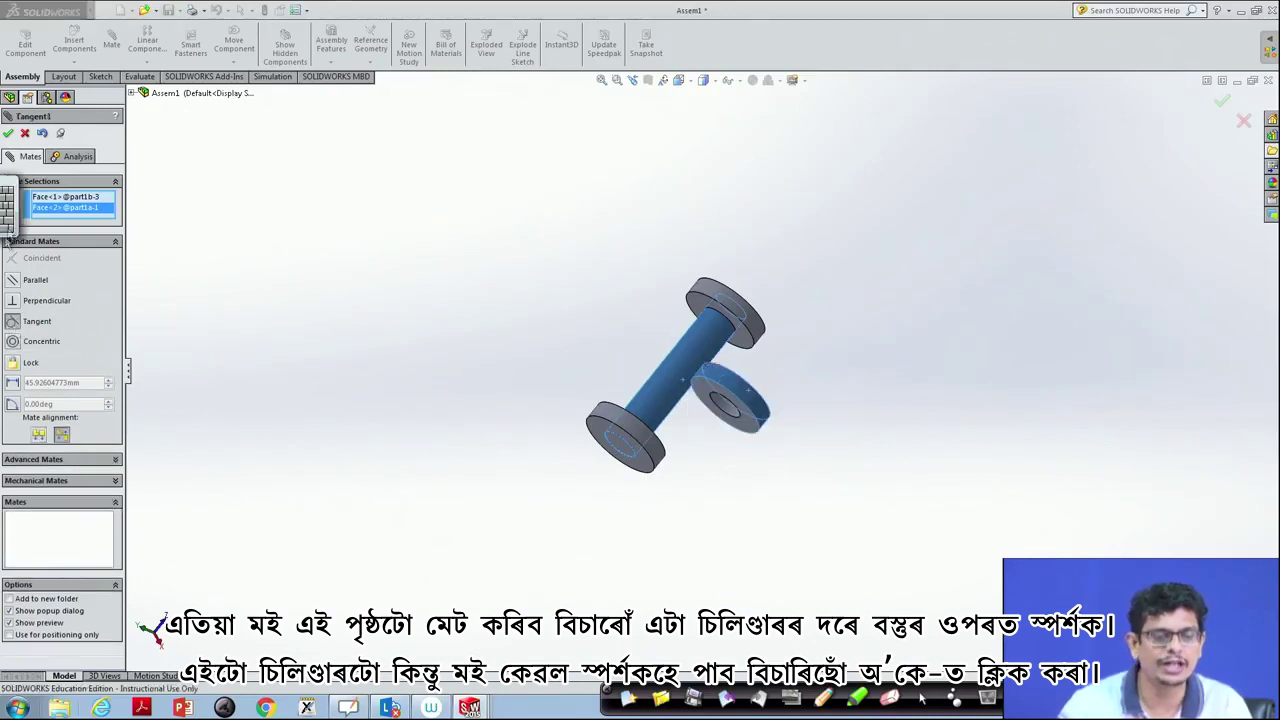
left_click(9, 133)
mouse_move(853, 459)
middle_mouse_down()
mouse_move(869, 440)
mouse_move(849, 289)
middle_mouse_up()
mouse_move(762, 410)
left_mouse_down()
mouse_move(711, 417)
mouse_move(731, 428)
mouse_move(652, 330)
mouse_move(678, 352)
mouse_move(560, 462)
mouse_move(656, 462)
mouse_move(680, 395)
mouse_move(575, 368)
mouse_move(742, 398)
mouse_move(745, 412)
left_mouse_up()
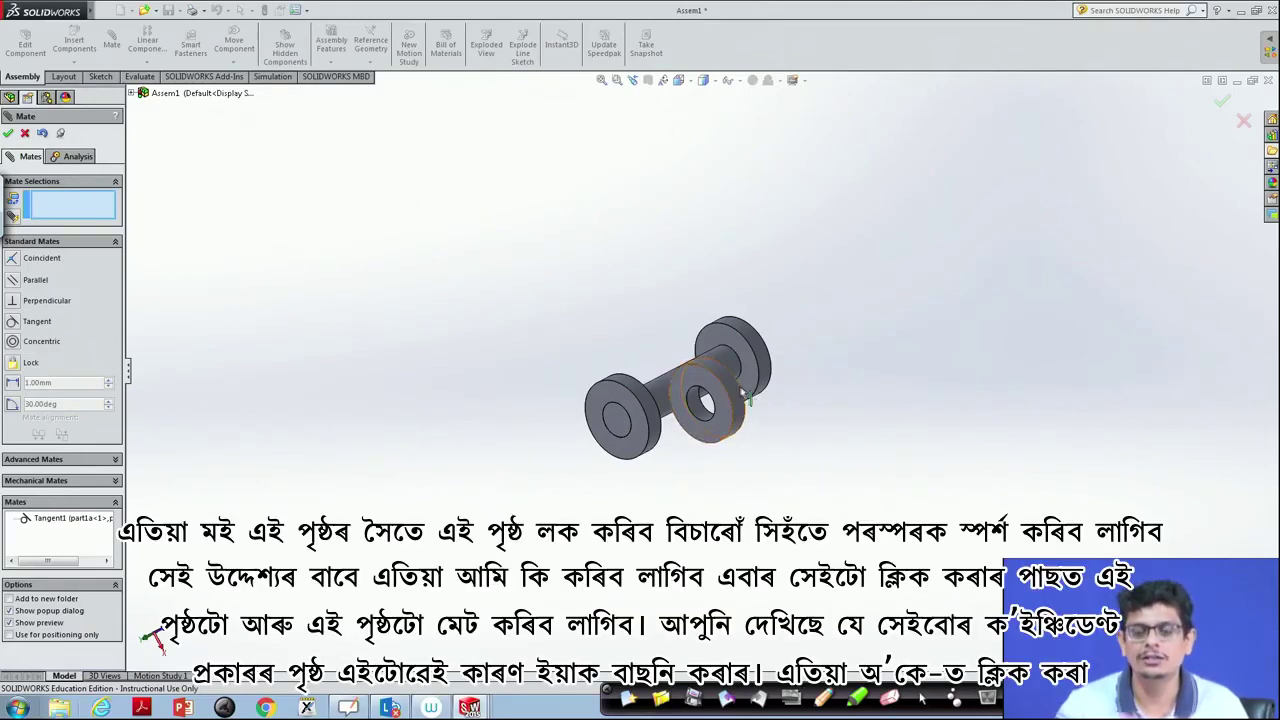
- Mate the third disc's face coincident with the end disc's face, then drag it to test rolling
mouse_move(814, 408)
middle_mouse_down()
mouse_move(695, 432)
mouse_move(771, 373)
middle_mouse_up()
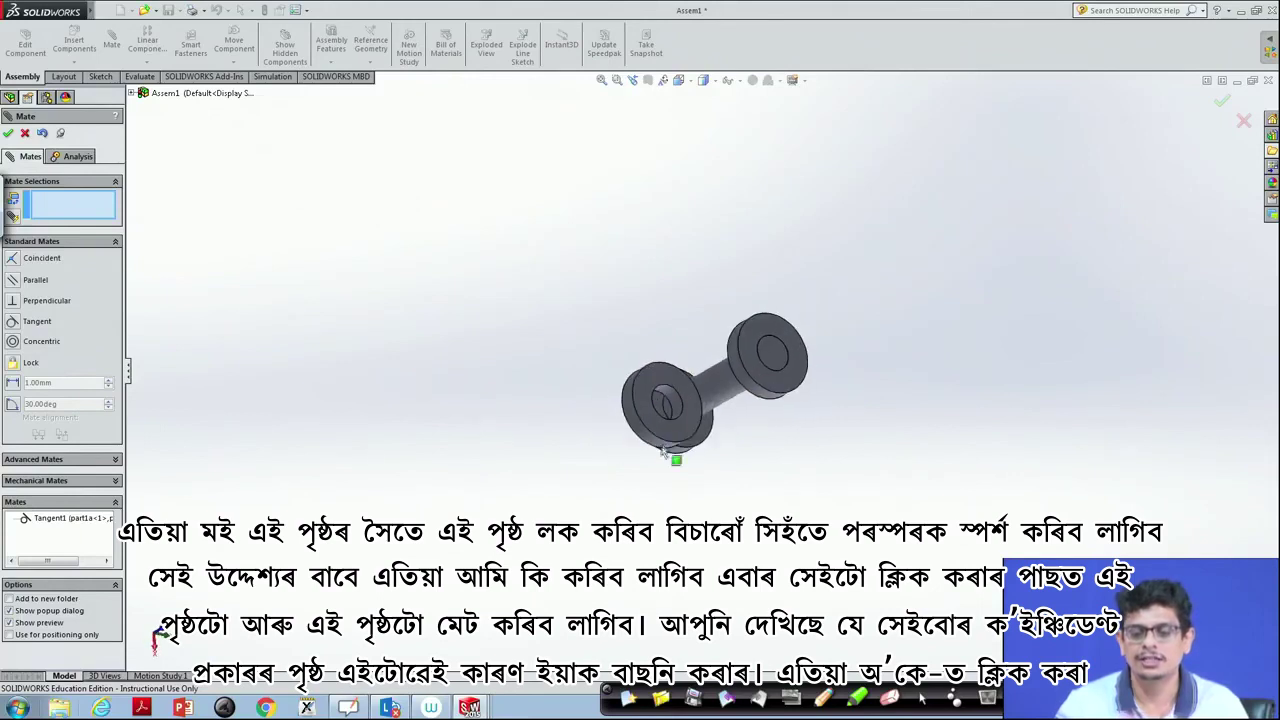
middle_click_drag(776, 427, 754, 373)
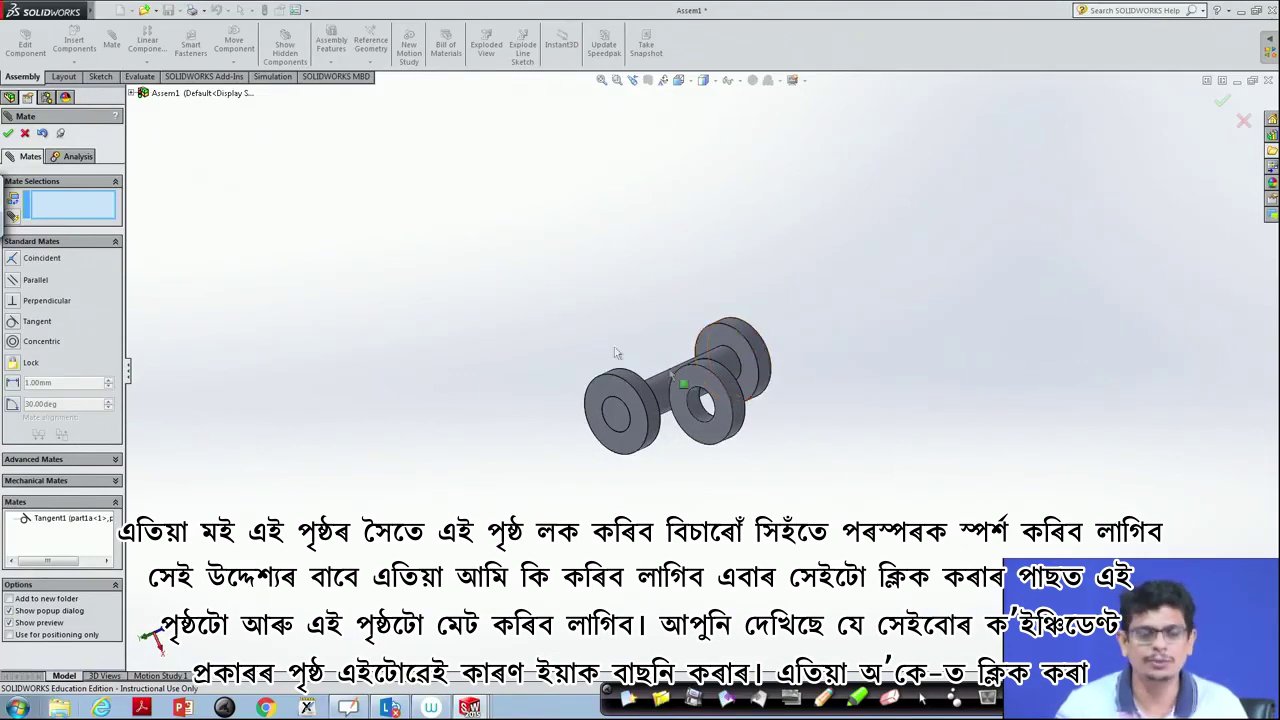
left_click(9, 133)
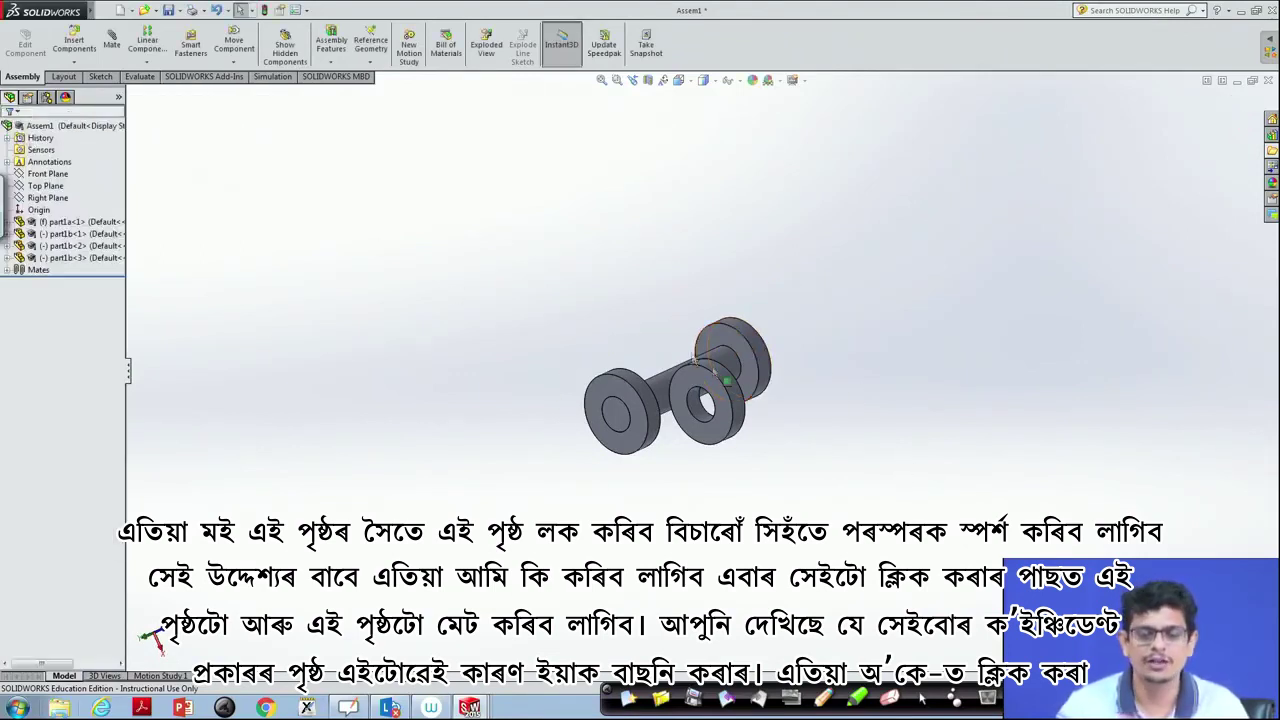
left_click(113, 40)
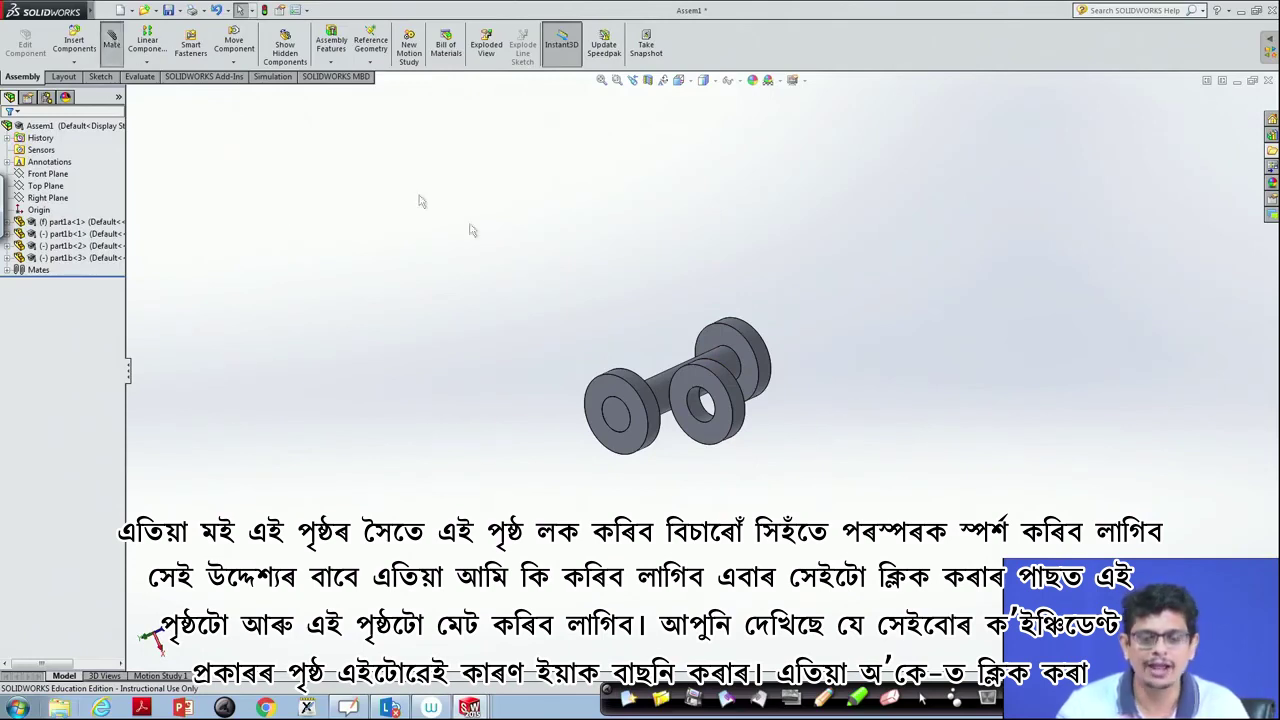
left_click(748, 371)
middle_click_drag(838, 426, 632, 442)
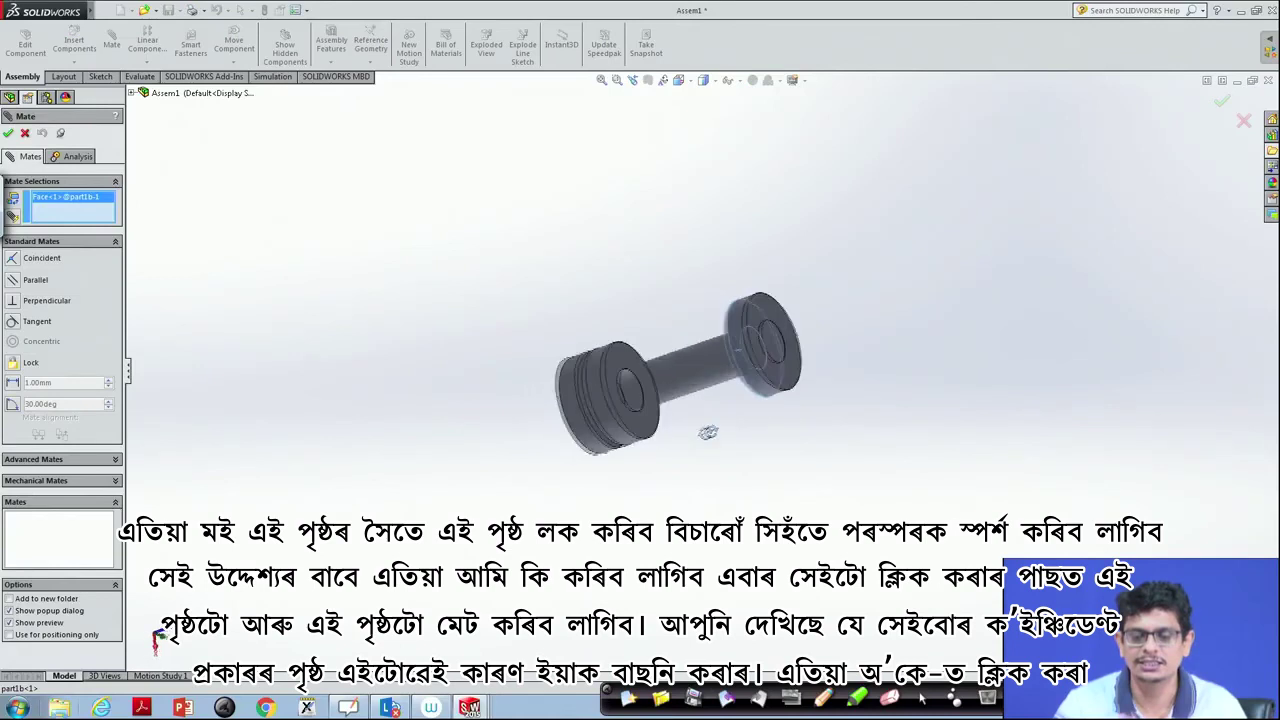
left_click(632, 442)
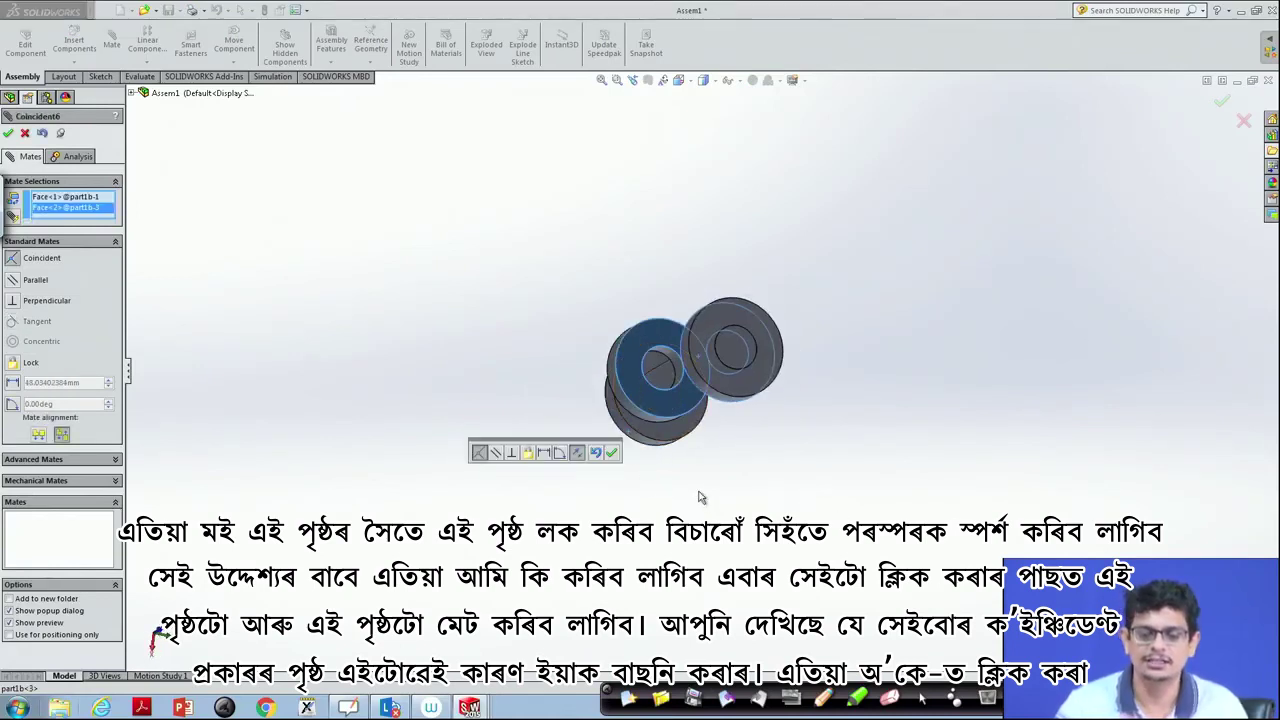
mouse_move(700, 497)
middle_mouse_down()
mouse_move(852, 517)
mouse_move(816, 517)
middle_mouse_up()
middle_click_drag(792, 517, 820, 518)
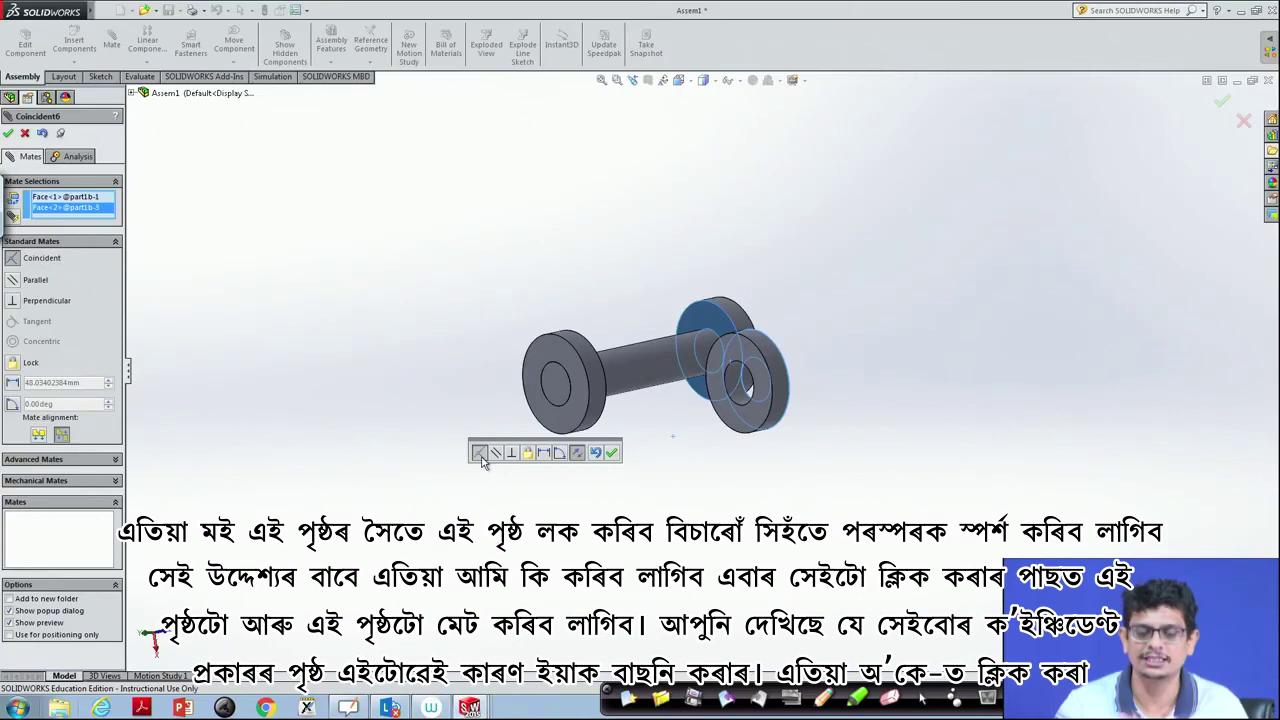
left_click(612, 453)
mouse_move(808, 449)
middle_mouse_down()
mouse_move(857, 443)
mouse_move(820, 490)
mouse_move(753, 408)
middle_mouse_up()
mouse_move(760, 380)
left_mouse_down()
mouse_move(700, 310)
mouse_move(635, 295)
mouse_move(615, 330)
mouse_move(655, 468)
mouse_move(714, 390)
mouse_move(729, 316)
mouse_move(671, 232)
mouse_move(633, 315)
mouse_move(668, 392)
mouse_move(740, 372)
mouse_move(735, 335)
mouse_move(657, 298)
mouse_move(665, 385)
mouse_move(722, 418)
mouse_move(715, 300)
mouse_move(618, 308)
mouse_move(635, 404)
left_mouse_up()
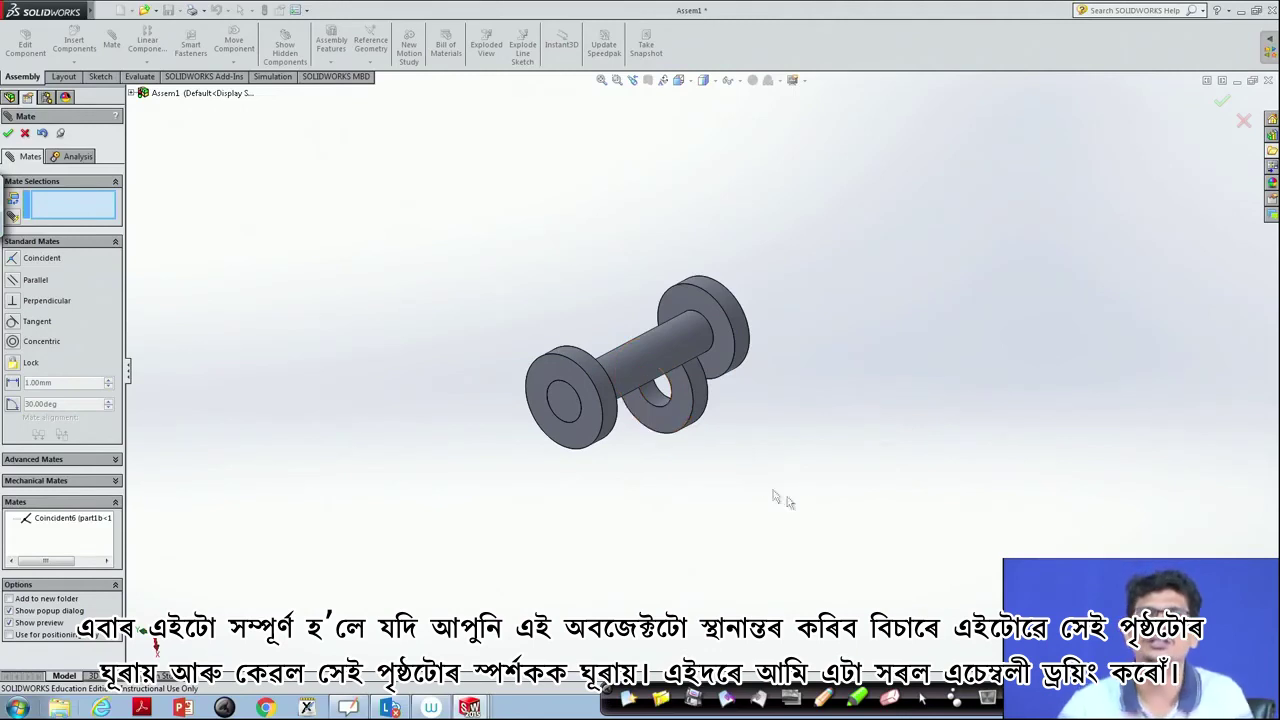